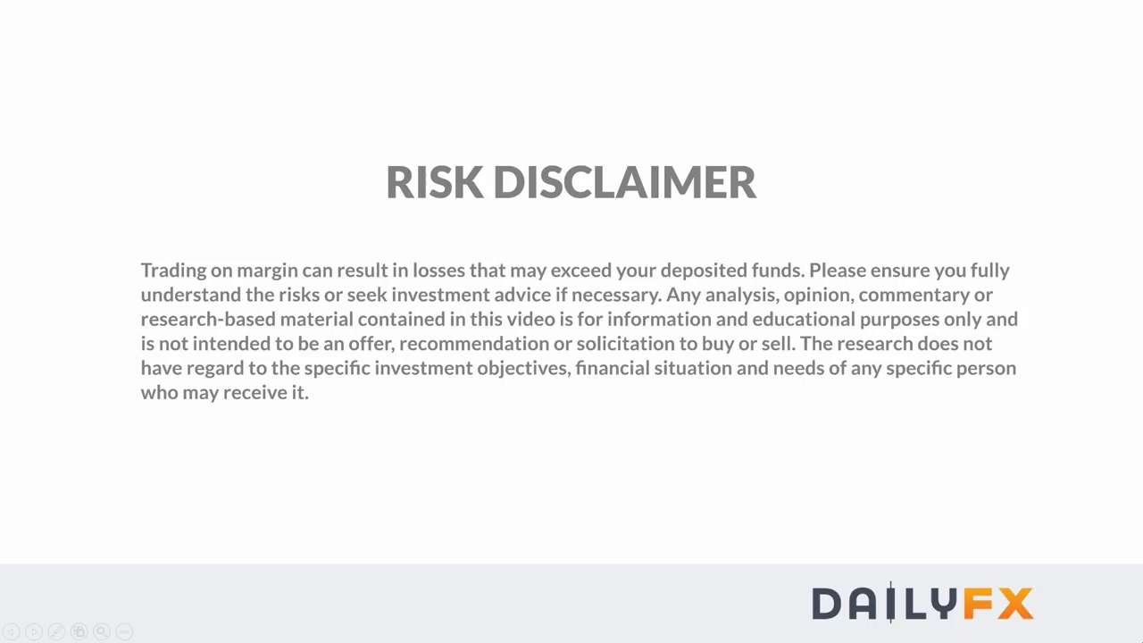
Move from the RISK DISCLAIMER slide on to the next slide of the slideshow
{"action": "key", "text": "Right"}
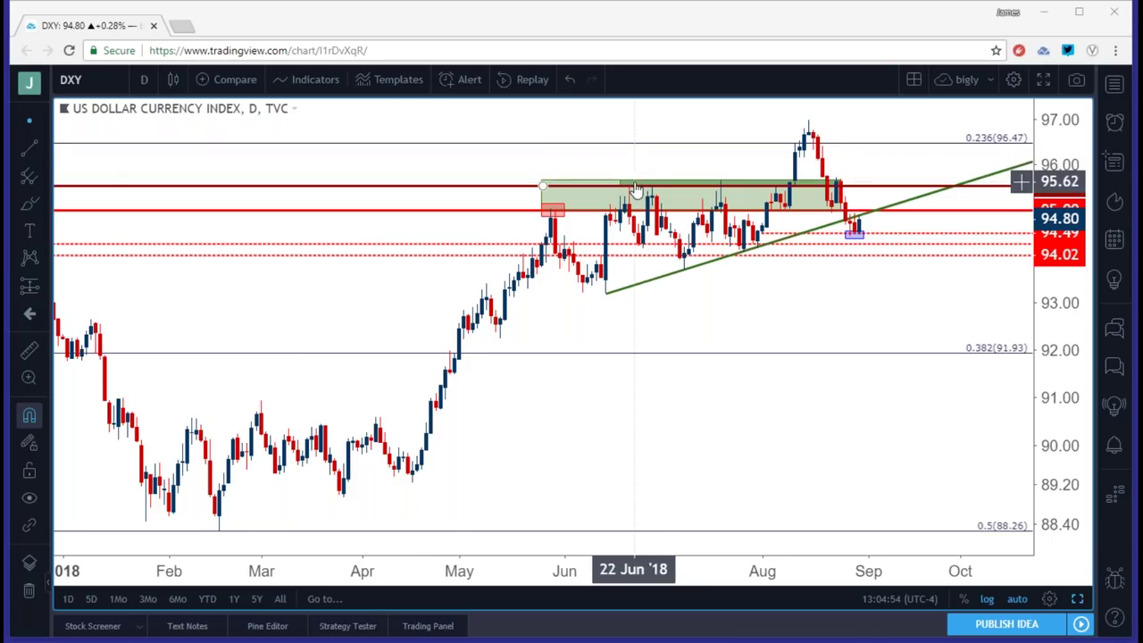
Select the 95.53 level line, then put the Dollar Index chart on 4-hour candles
{"action": "left_click", "coordinate": [631, 188]}
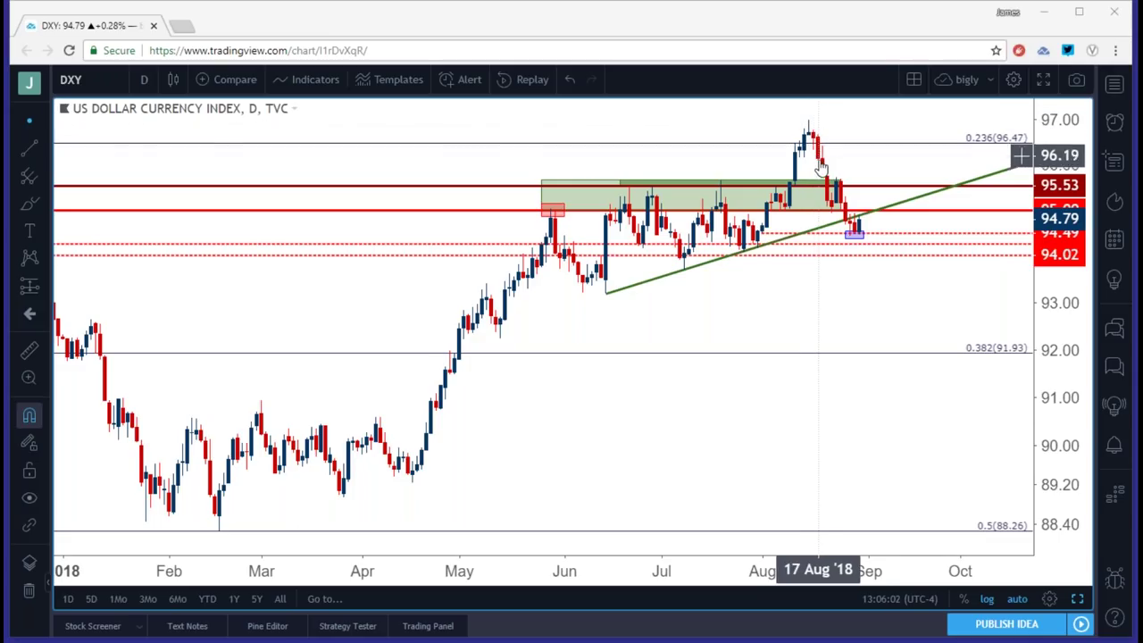
{"action": "left_click", "coordinate": [144, 79]}
{"action": "left_click", "coordinate": [156, 343]}
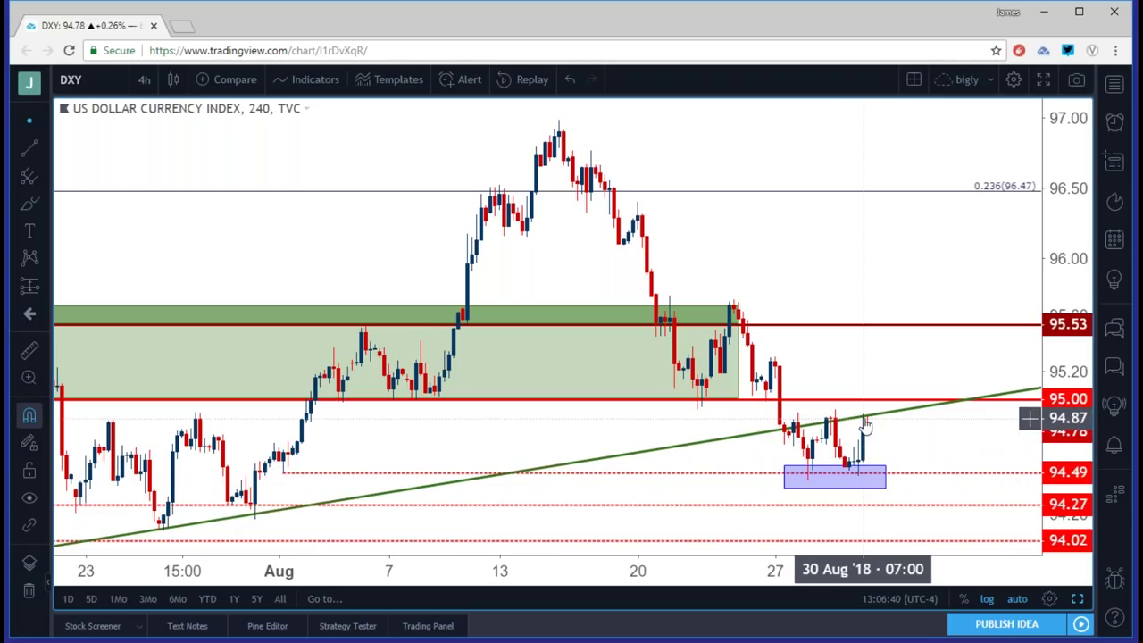
View the Dollar Index chart on 1-hour candles, then return it to daily
{"action": "scroll", "coordinate": [865, 427], "scroll_direction": "down", "scroll_amount": 5}
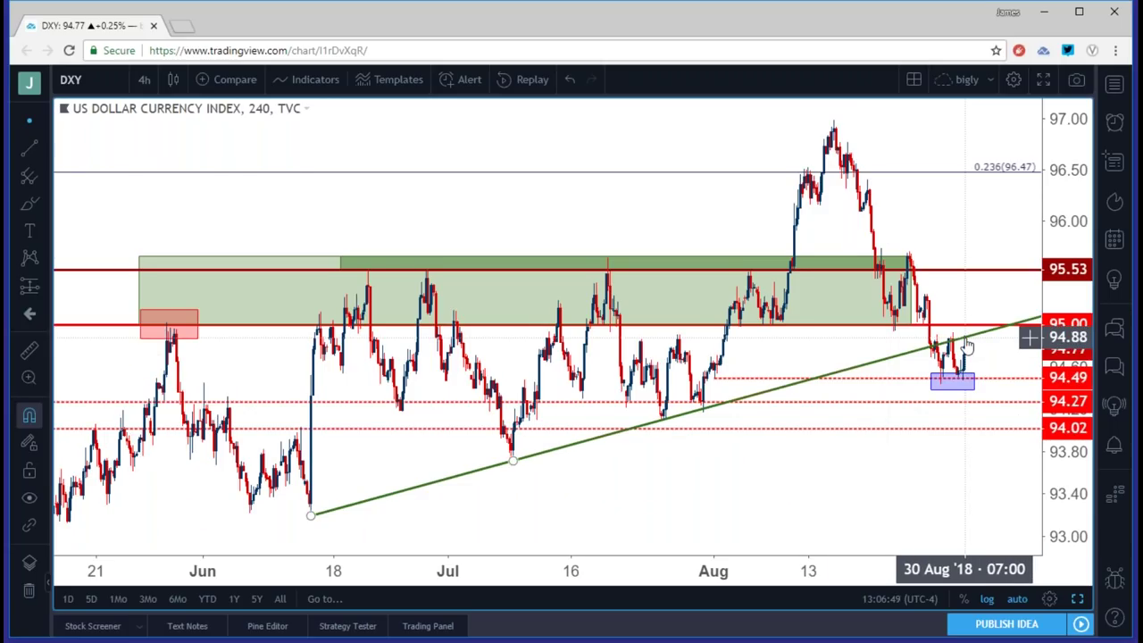
{"action": "left_click", "coordinate": [144, 80]}
{"action": "left_click", "coordinate": [159, 273]}
{"action": "scroll", "coordinate": [477, 339], "scroll_direction": "up", "scroll_amount": 3}
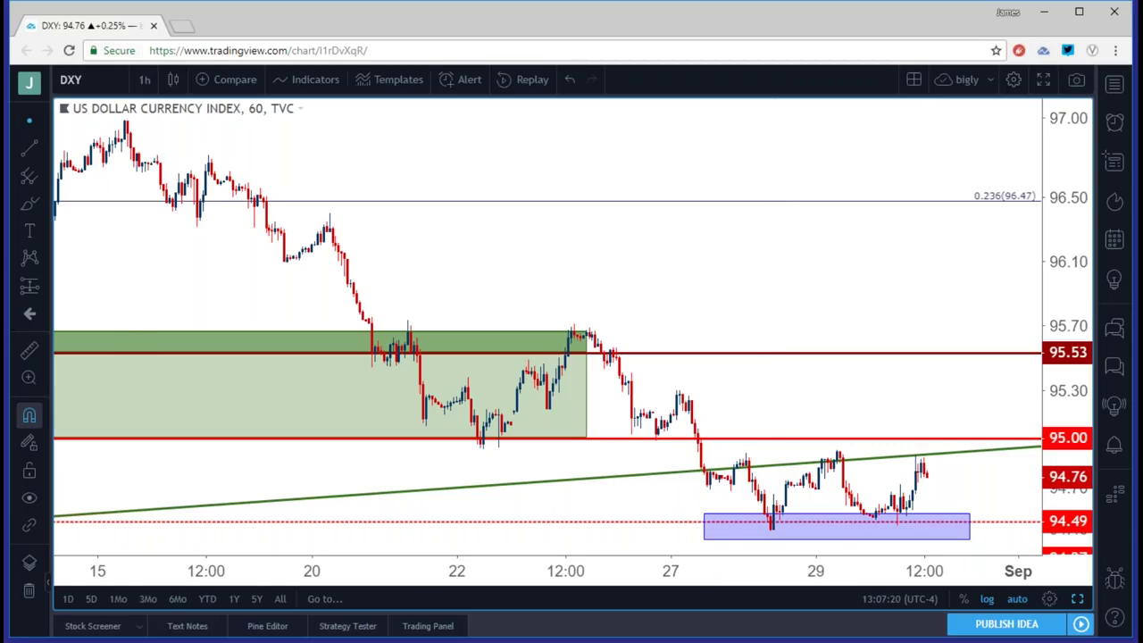
{"action": "left_click", "coordinate": [144, 80]}
{"action": "left_click", "coordinate": [153, 376]}
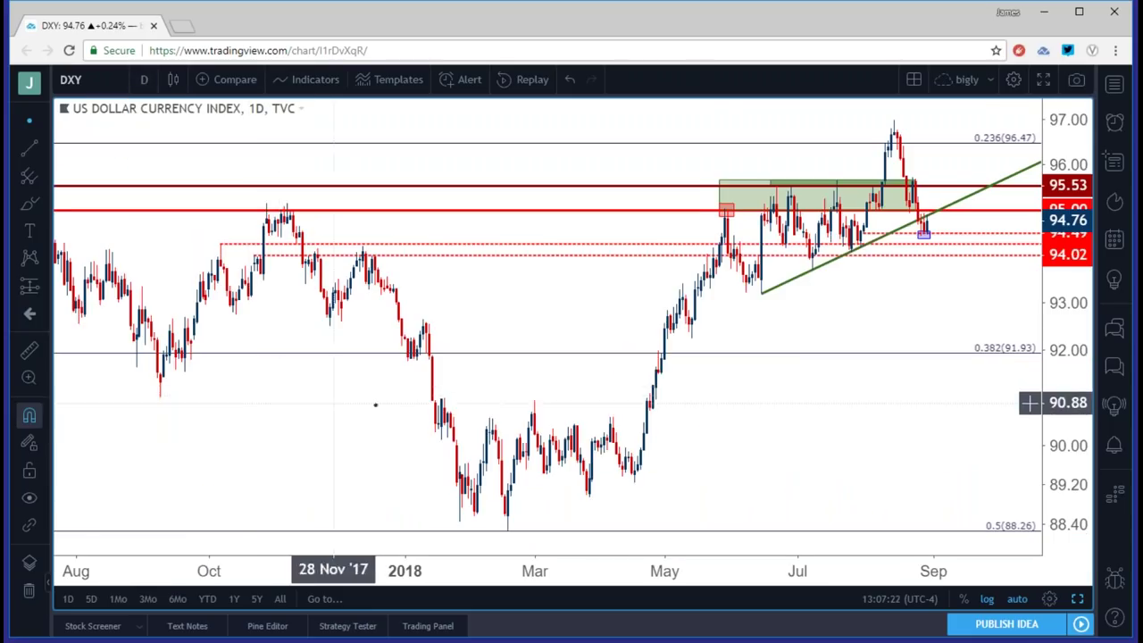
{"action": "scroll", "coordinate": [633, 393], "scroll_direction": "up", "scroll_amount": 3}
Select the small blue zone, switch to weekly candles, and restore the four-chart layout
{"action": "left_click", "coordinate": [880, 235]}
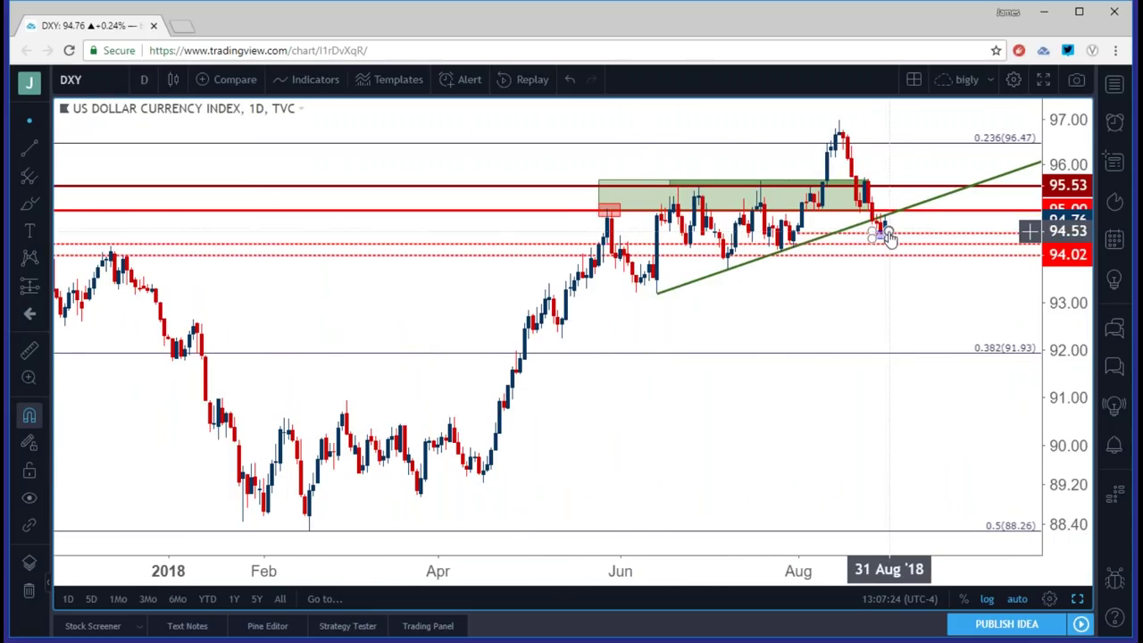
{"action": "left_click", "coordinate": [144, 79]}
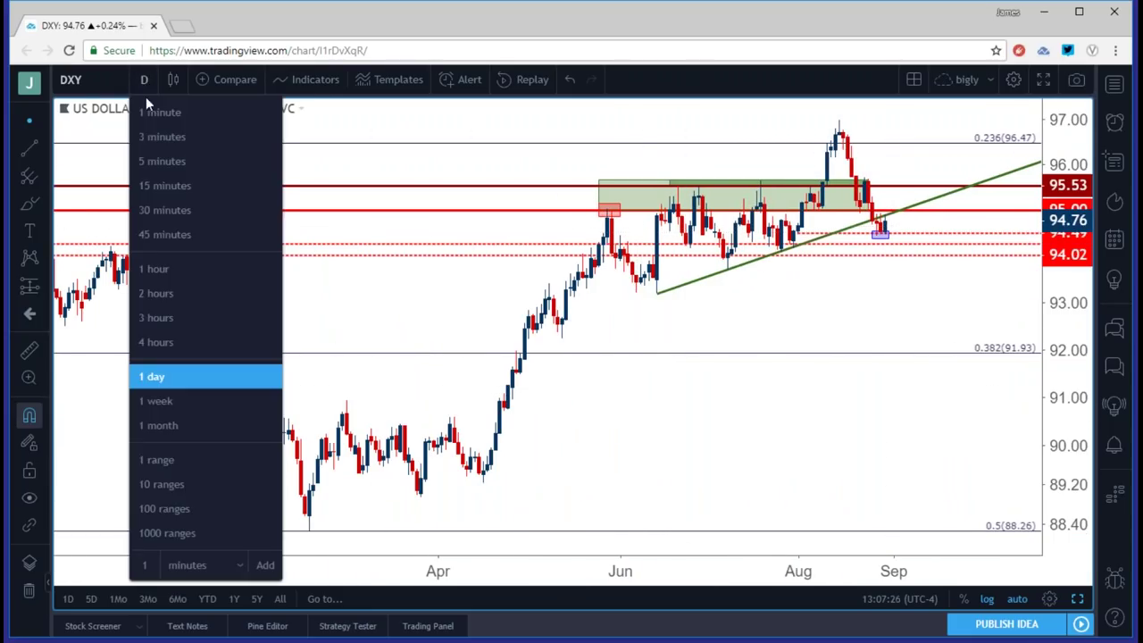
{"action": "left_click", "coordinate": [277, 400]}
{"action": "scroll", "coordinate": [465, 384], "scroll_direction": "up", "scroll_amount": 2}
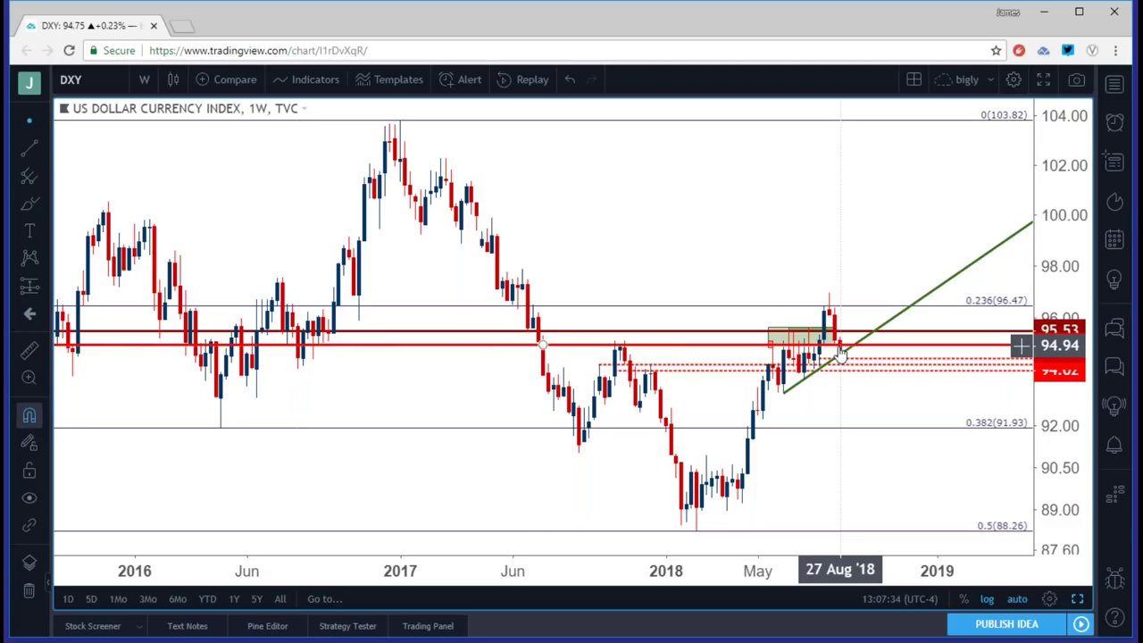
{"action": "left_click", "coordinate": [1075, 597]}
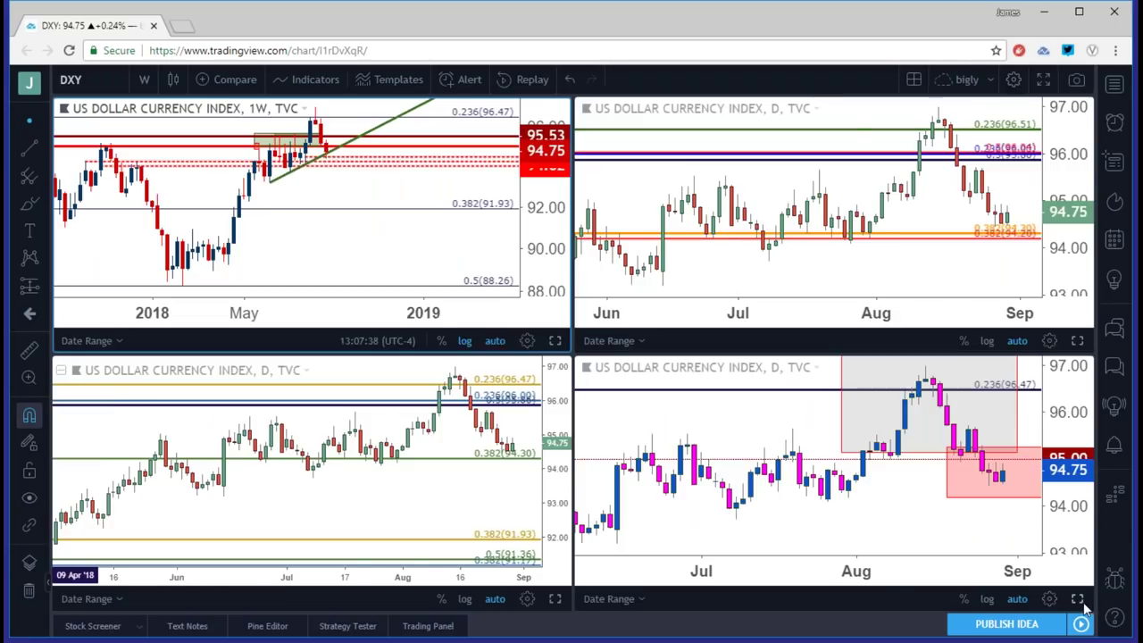
Enlarge the bottom-right daily chart and pan it to leave space after the last bar
{"action": "left_click", "coordinate": [1078, 599]}
{"action": "scroll", "coordinate": [832, 463], "scroll_direction": "down", "scroll_amount": 3}
{"action": "scroll", "coordinate": [836, 451], "scroll_direction": "down", "scroll_amount": 1}
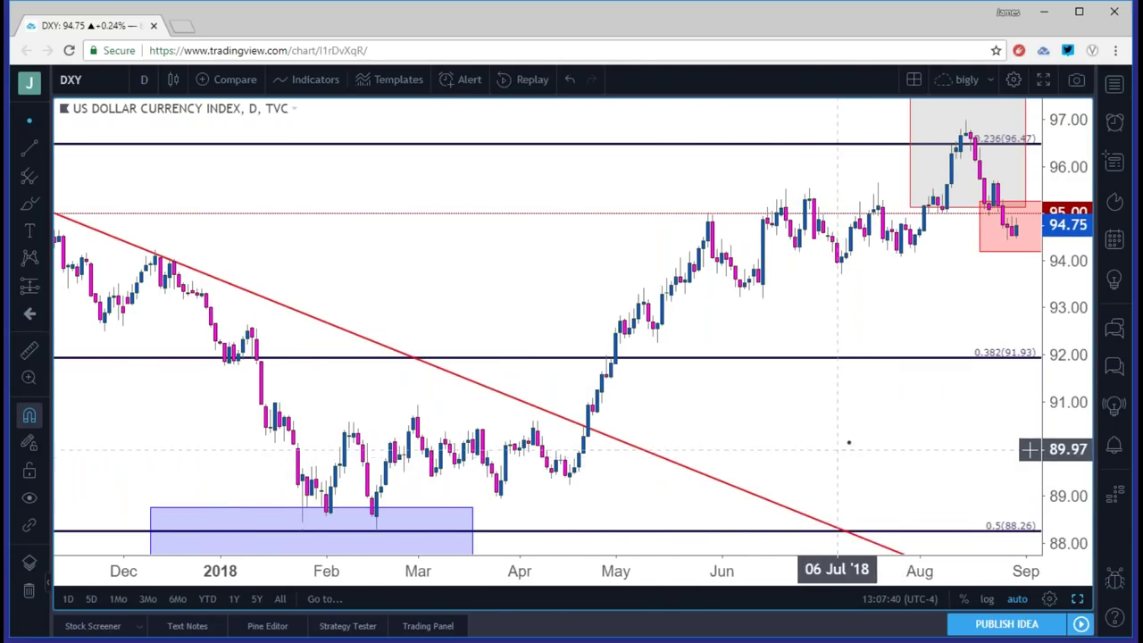
{"action": "left_click_drag", "start_coordinate": [842, 447], "coordinate": [760, 455]}
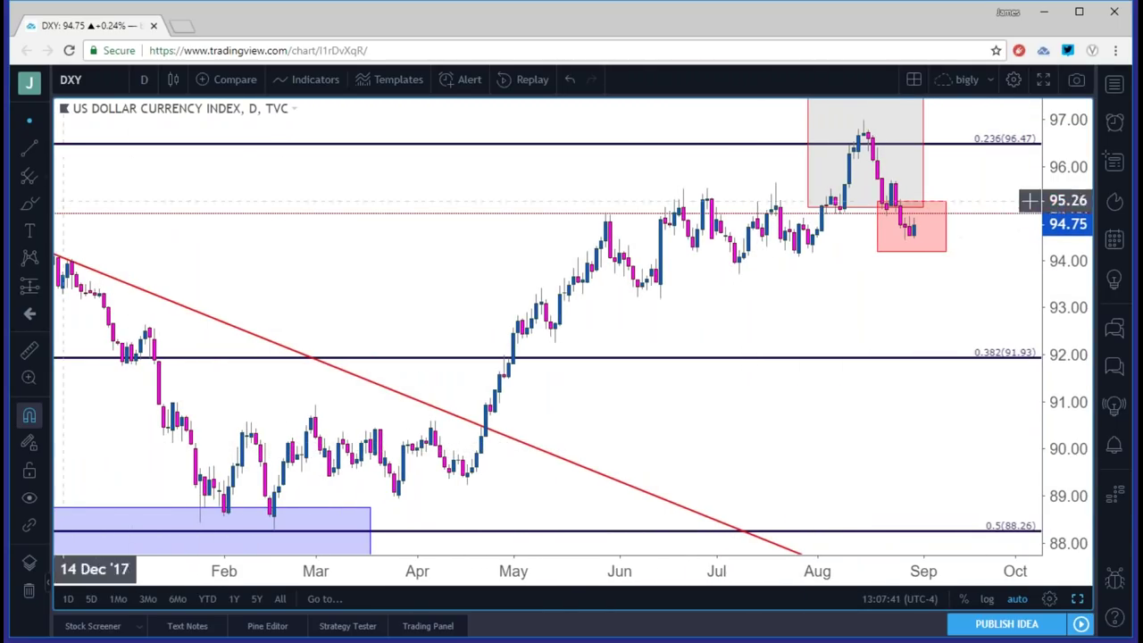
Draw a Fibonacci retracement from the February 88.25 low to the 15 Aug '18 high at 96.98
{"action": "left_click", "coordinate": [42, 178]}
{"action": "left_click", "coordinate": [111, 349]}
{"action": "left_click", "coordinate": [466, 485]}
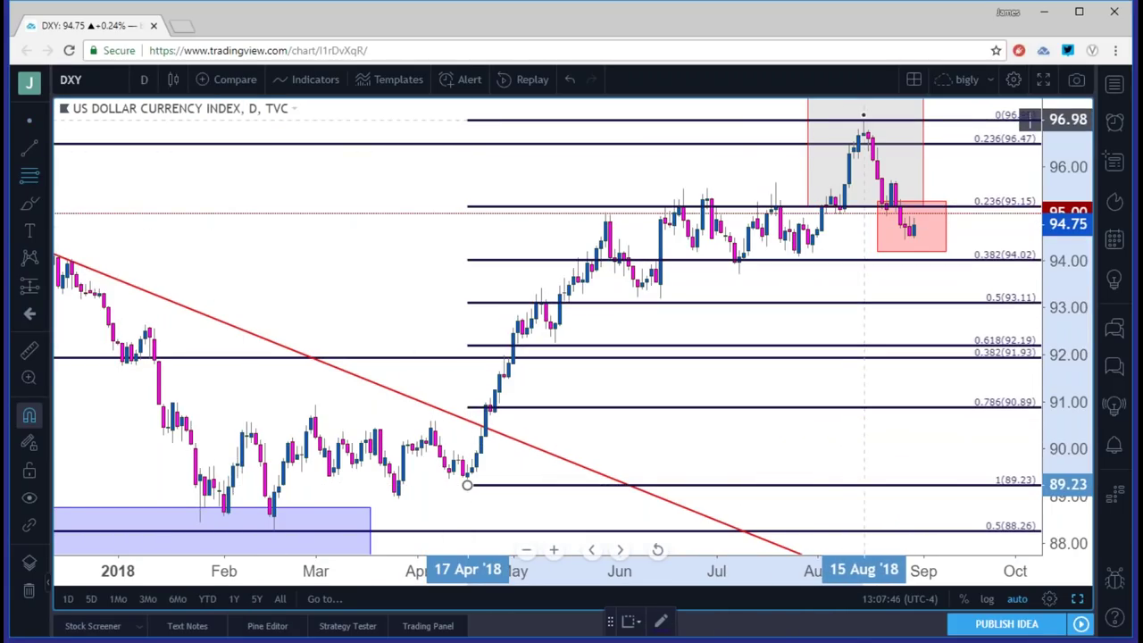
{"action": "left_click", "coordinate": [863, 120]}
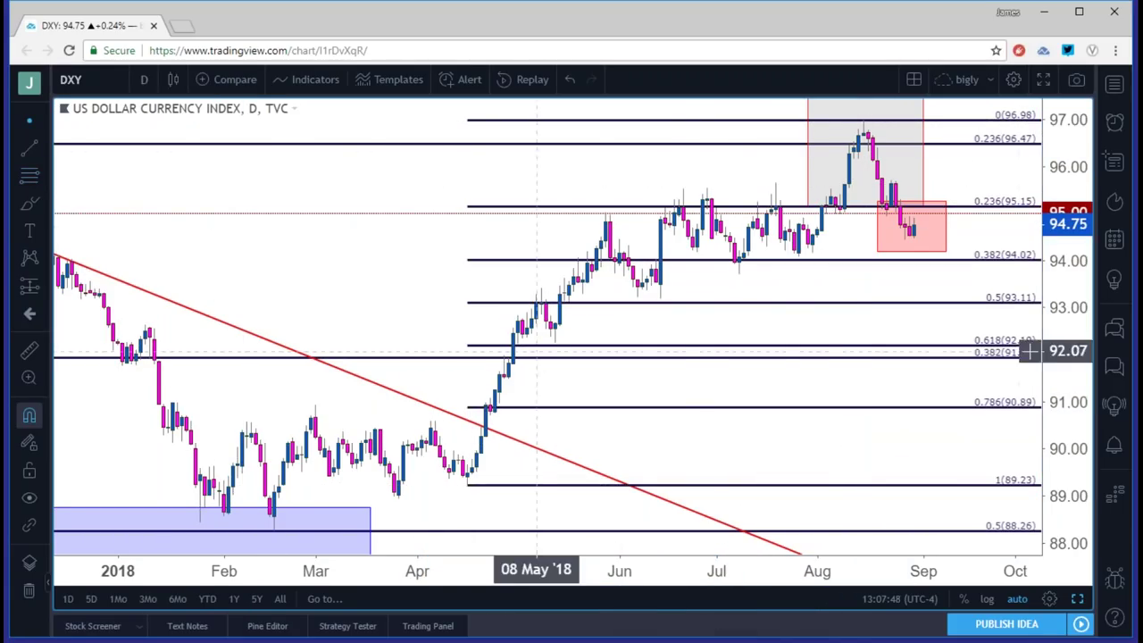
{"action": "left_click_drag", "start_coordinate": [466, 485], "coordinate": [274, 531]}
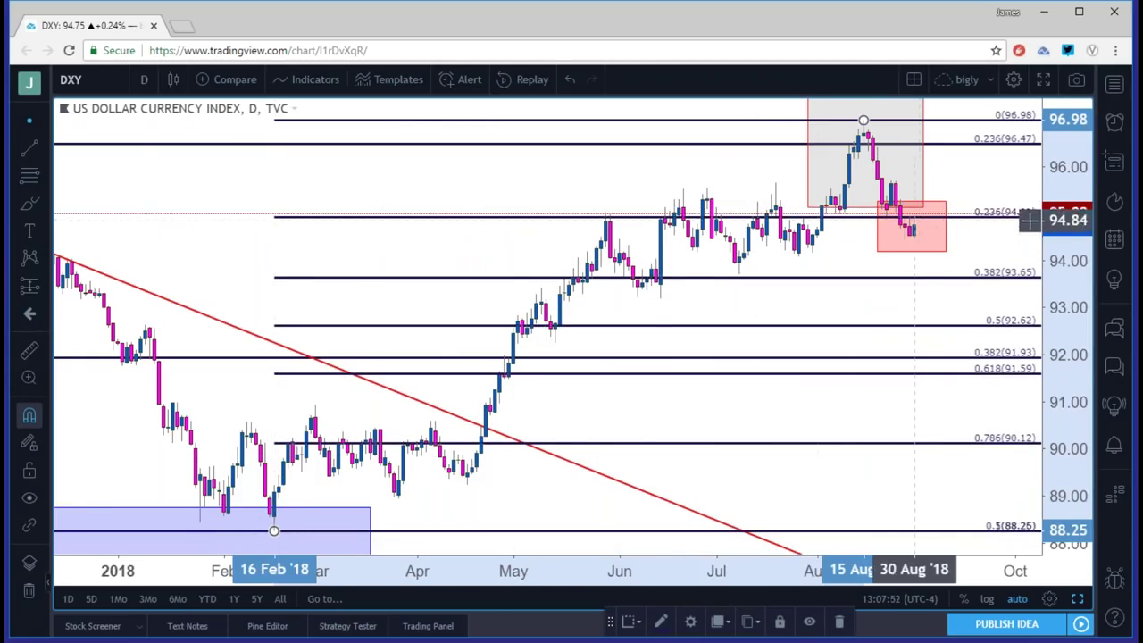
{"action": "scroll", "coordinate": [798, 288], "scroll_direction": "down", "scroll_amount": 2}
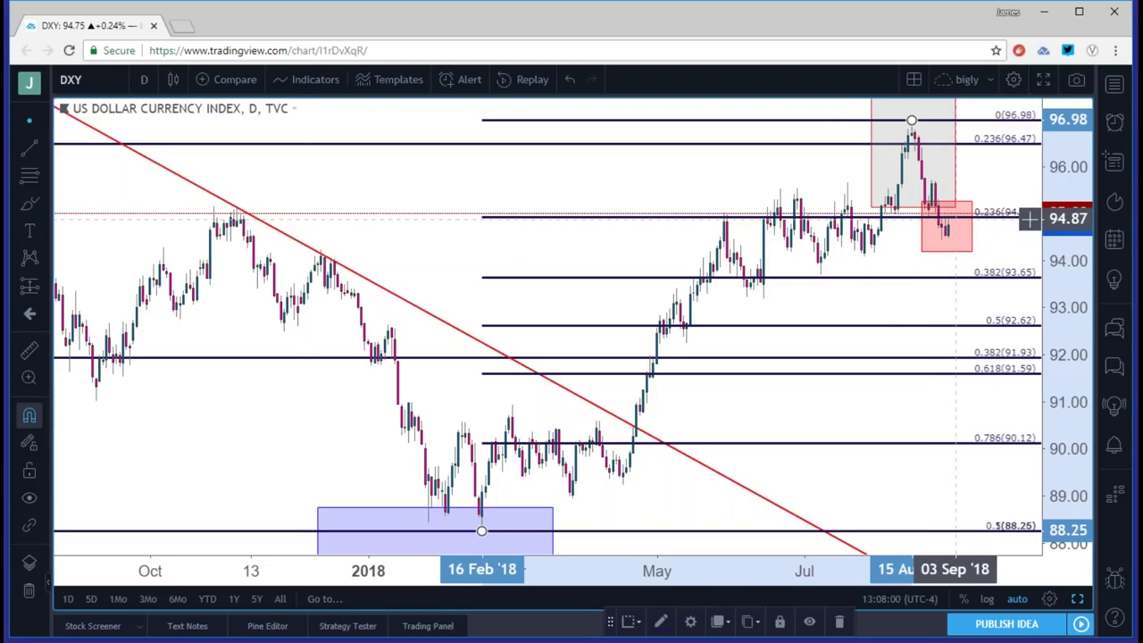
Check the retracement on 4-hour candles, then return to the four-chart layout
{"action": "left_click", "coordinate": [150, 79]}
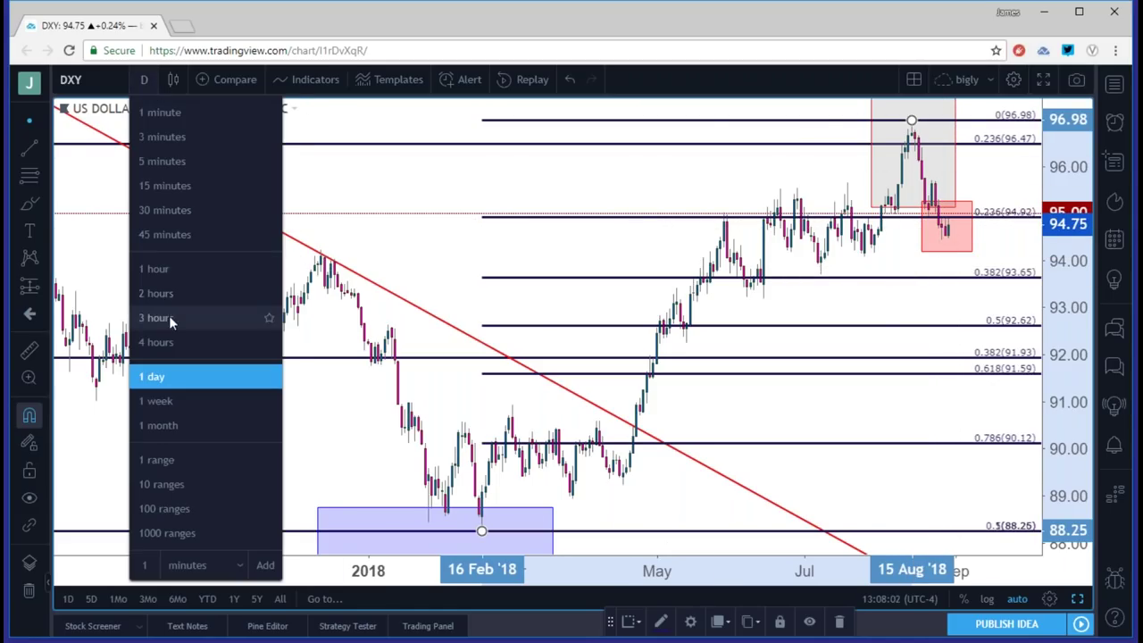
{"action": "left_click", "coordinate": [157, 342]}
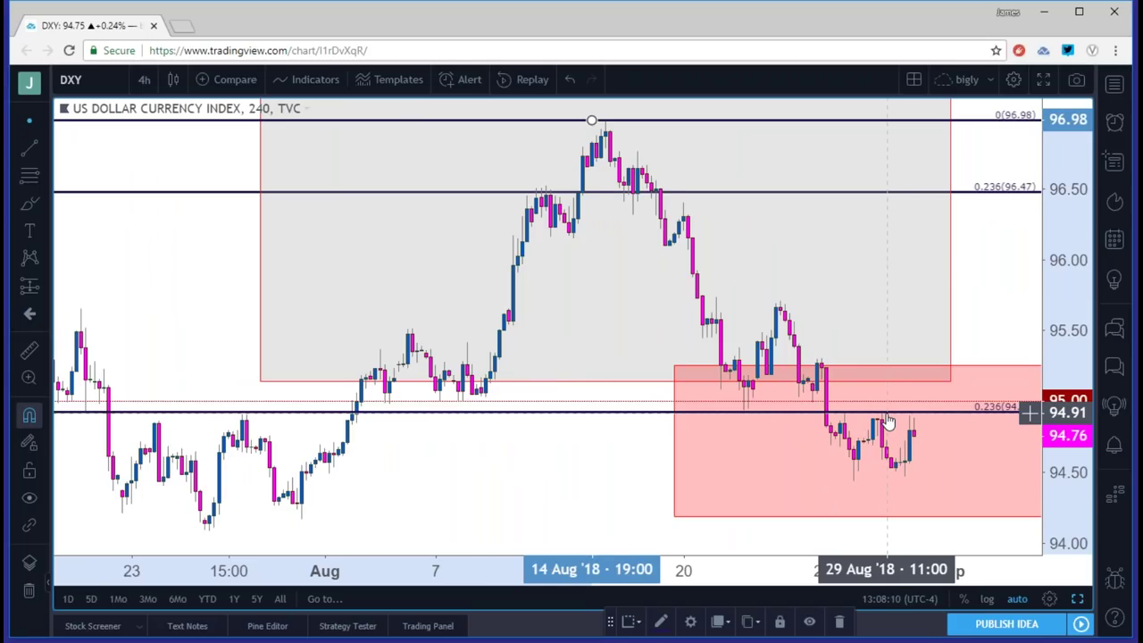
{"action": "scroll", "coordinate": [887, 421], "scroll_direction": "down", "scroll_amount": 6}
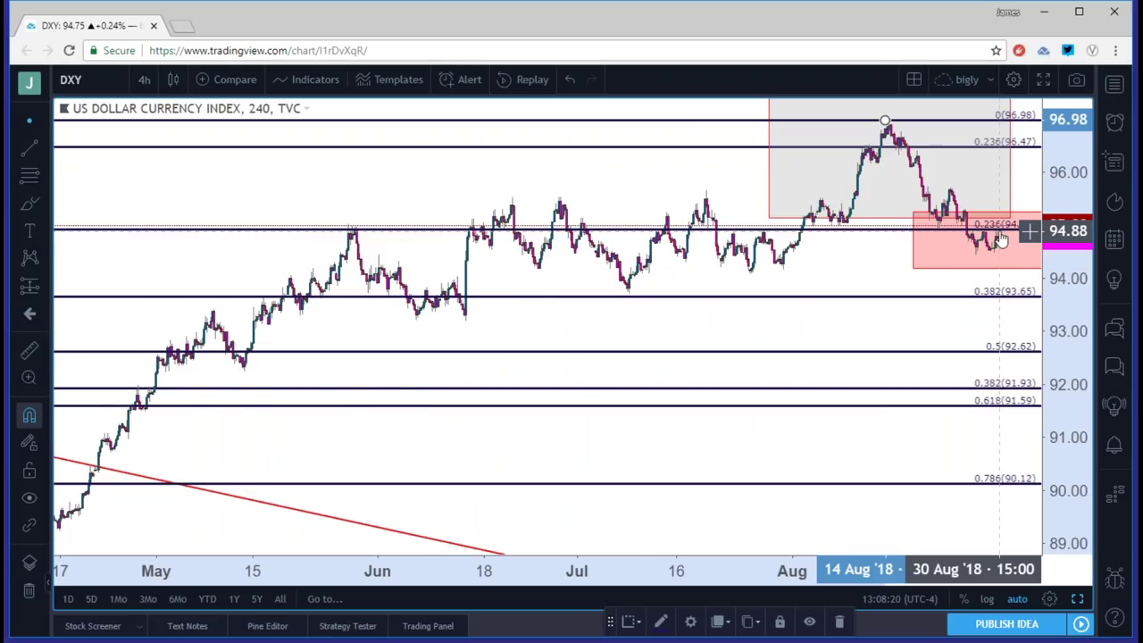
{"action": "scroll", "coordinate": [1000, 237], "scroll_direction": "up", "scroll_amount": 3}
{"action": "left_click", "coordinate": [1077, 599]}
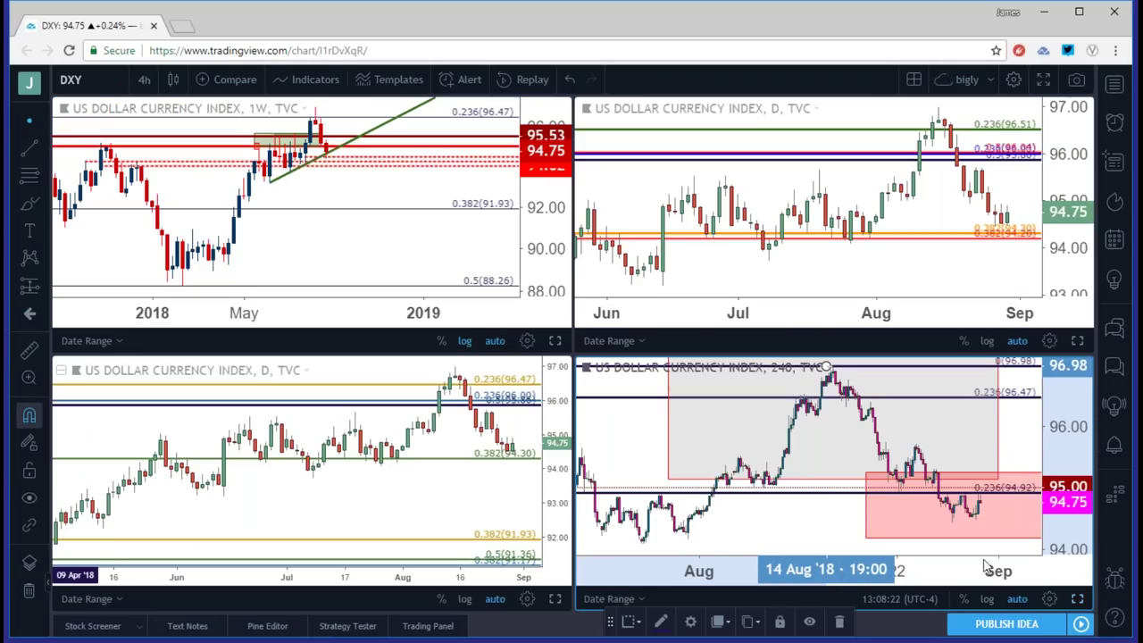
Look at the Dollar Index on daily and 4-hour candles, then set it to monthly
{"action": "left_click", "coordinate": [144, 80]}
{"action": "left_click", "coordinate": [152, 376]}
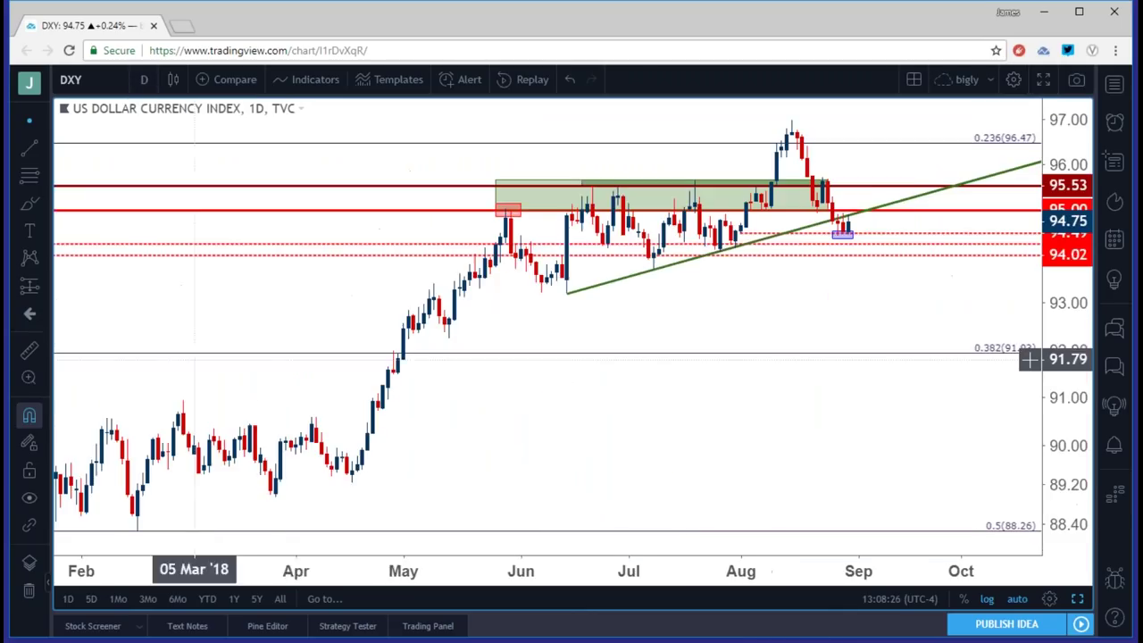
{"action": "scroll", "coordinate": [571, 319], "scroll_direction": "up", "scroll_amount": 3}
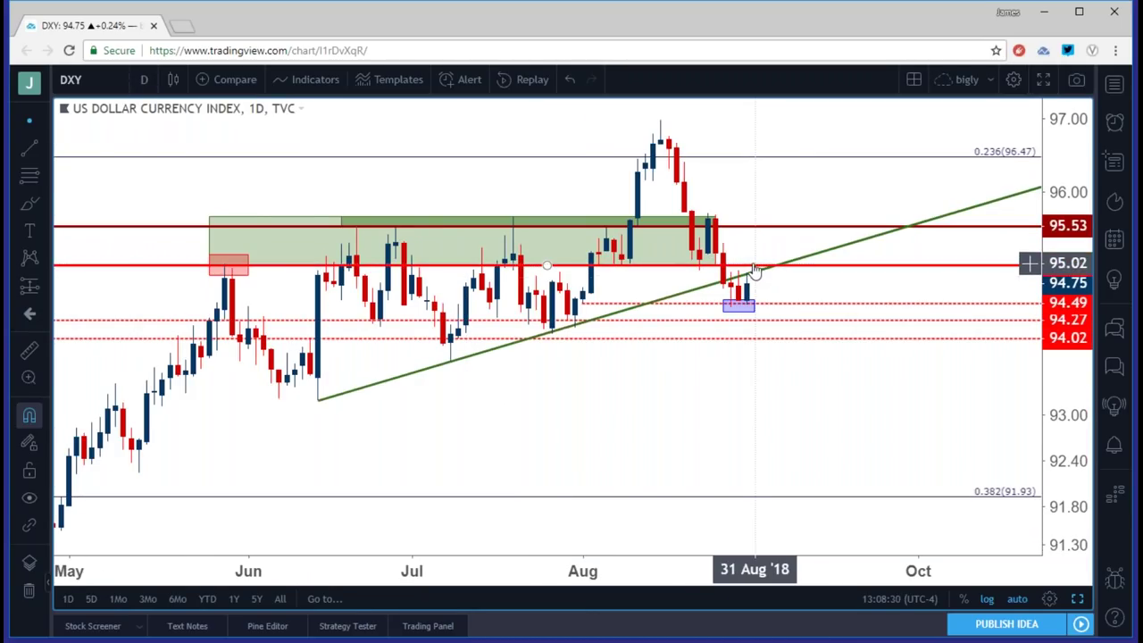
{"action": "left_click", "coordinate": [144, 79]}
{"action": "left_click", "coordinate": [150, 337]}
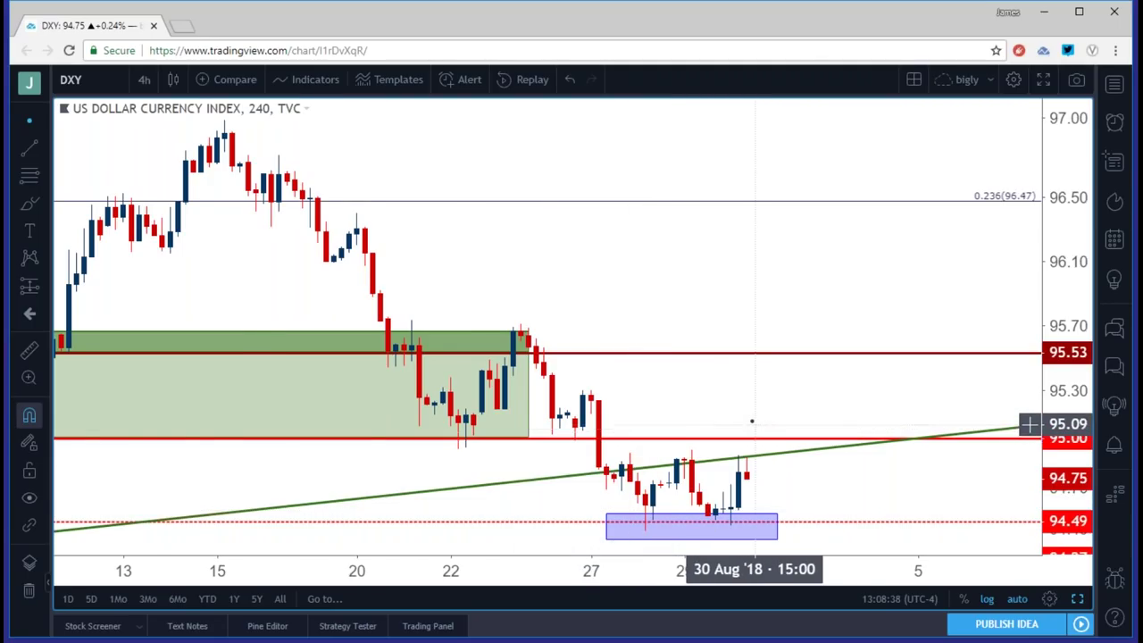
{"action": "scroll", "coordinate": [751, 419], "scroll_direction": "up", "scroll_amount": 2}
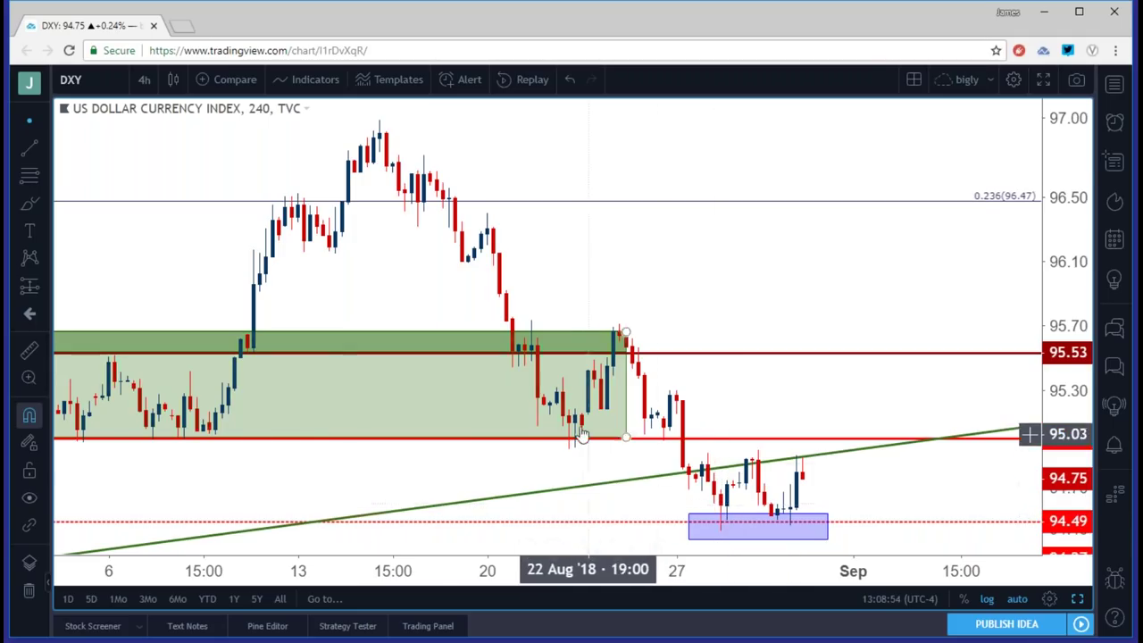
{"action": "scroll", "coordinate": [566, 429], "scroll_direction": "down", "scroll_amount": 3}
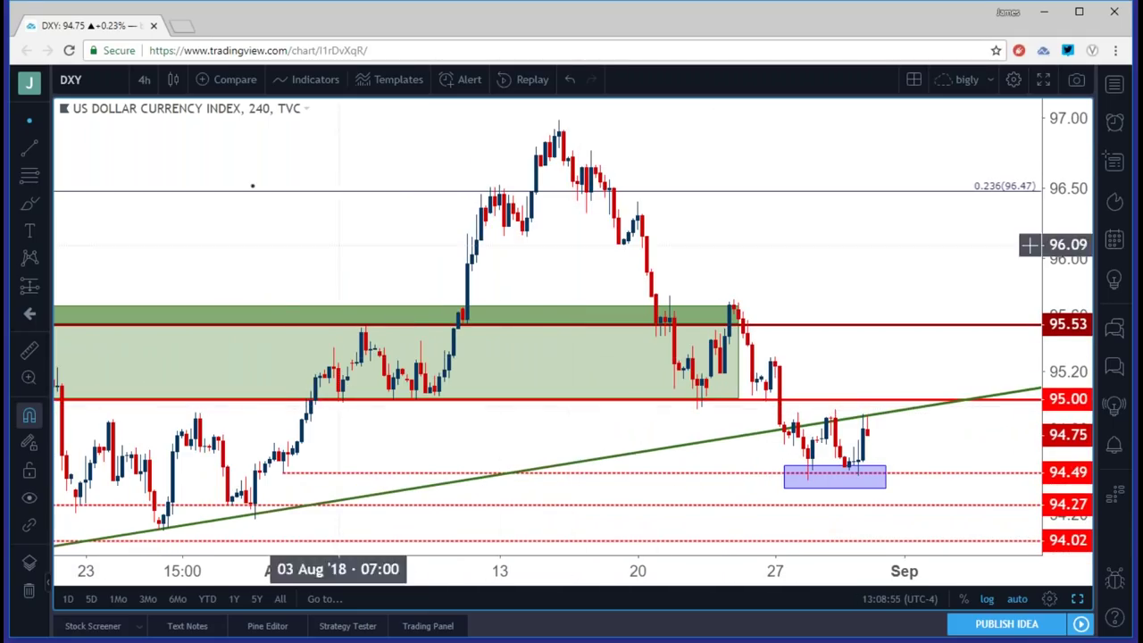
{"action": "left_click", "coordinate": [144, 79]}
{"action": "left_click", "coordinate": [180, 425]}
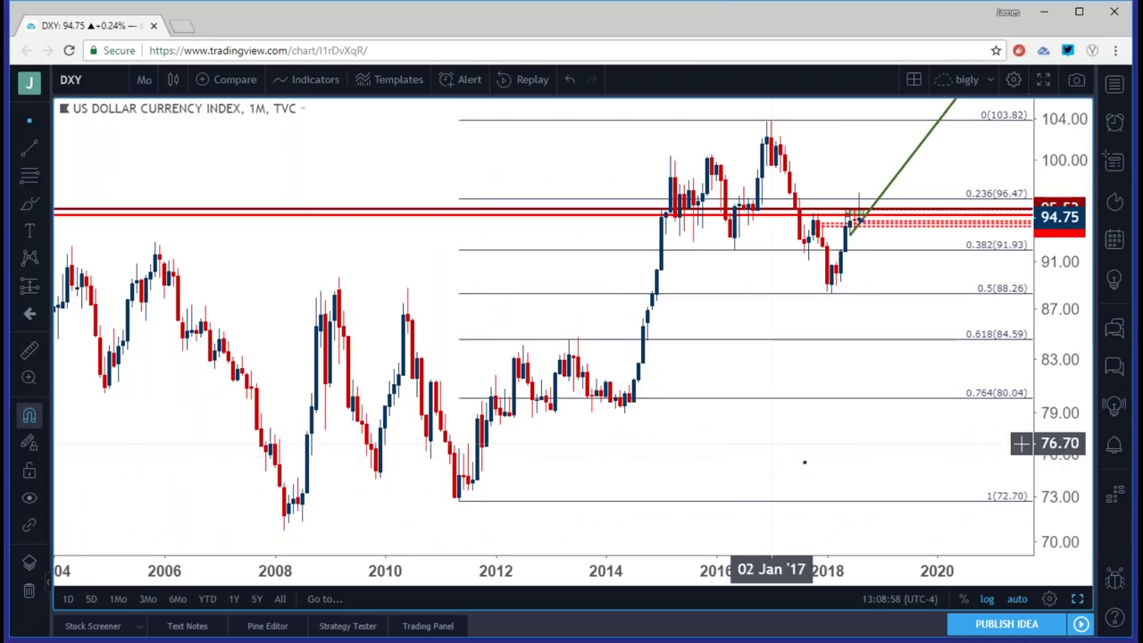
Enlarge the bottom-right chart, set it to monthly, and delete its Fibonacci retracement
{"action": "left_click", "coordinate": [1077, 598]}
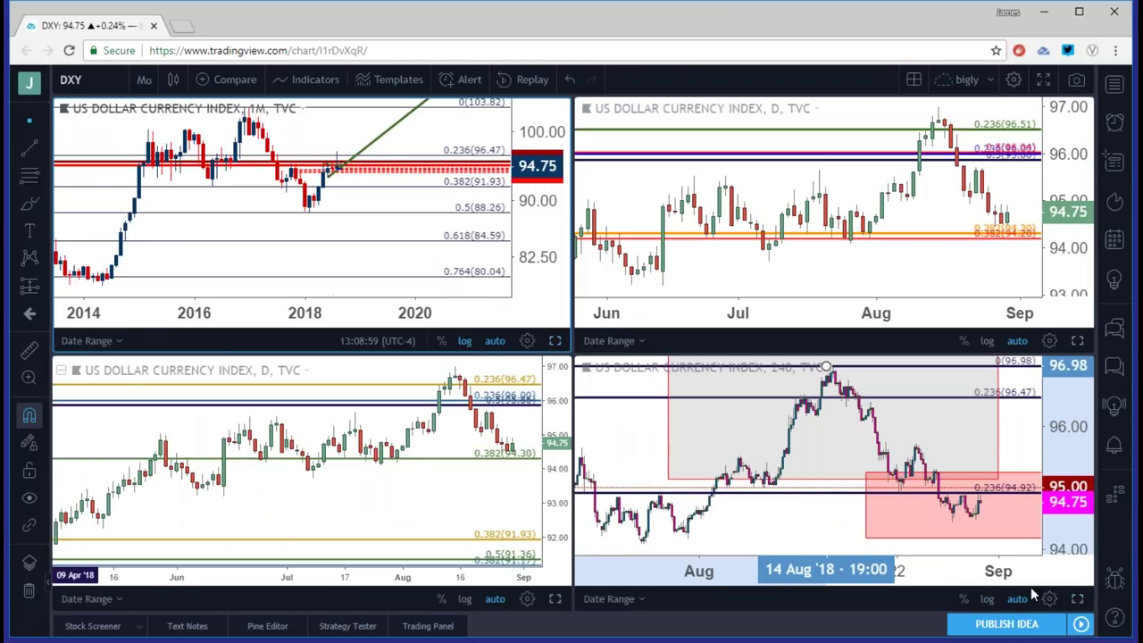
{"action": "left_click", "coordinate": [1077, 599]}
{"action": "left_click", "coordinate": [143, 79]}
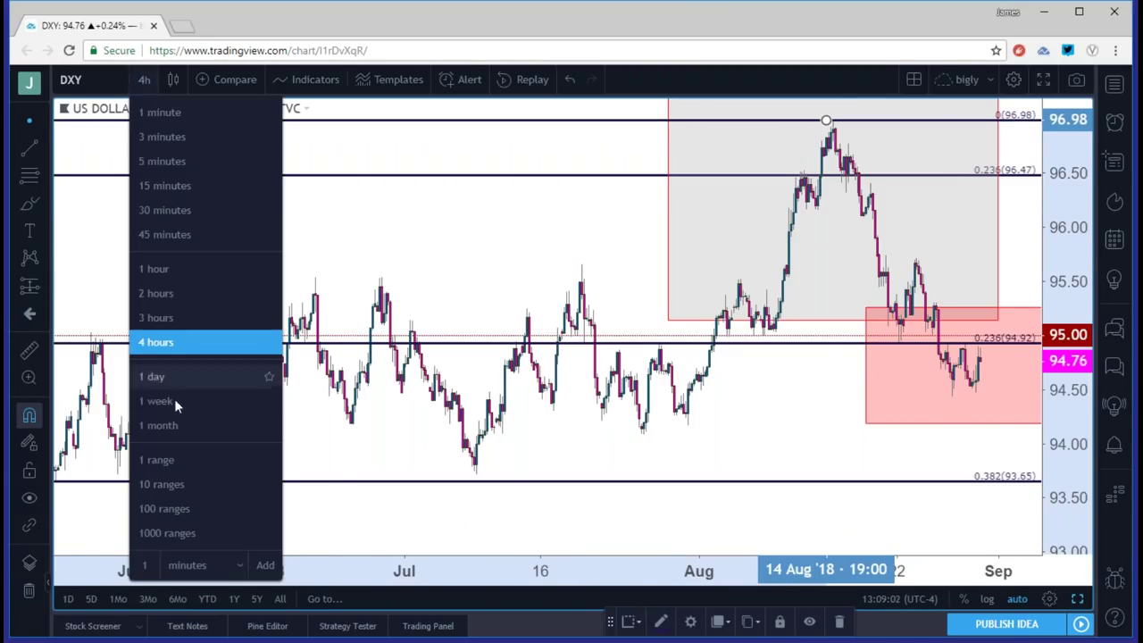
{"action": "left_click", "coordinate": [165, 425]}
{"action": "scroll", "coordinate": [525, 370], "scroll_direction": "up", "scroll_amount": 5}
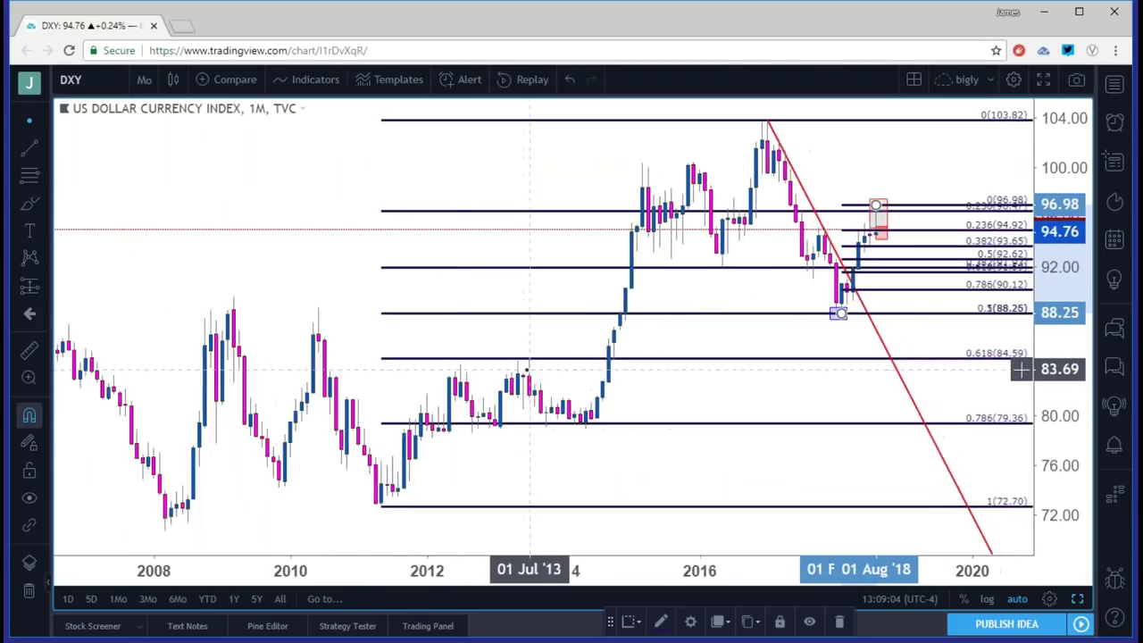
{"action": "scroll", "coordinate": [530, 369], "scroll_direction": "up", "scroll_amount": 3}
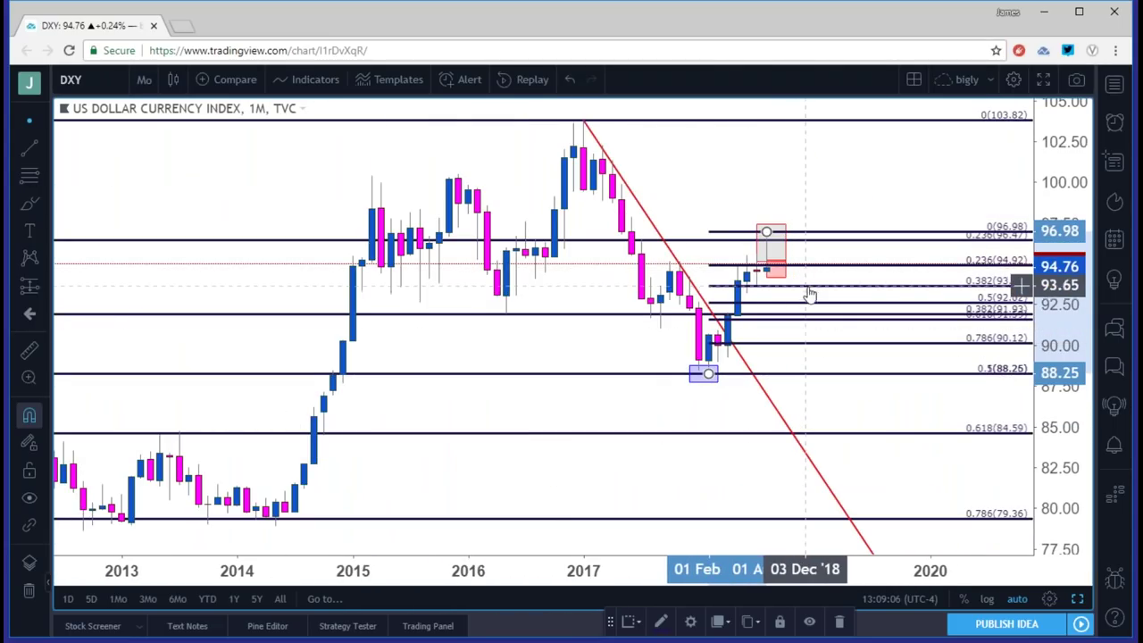
{"action": "key", "text": "Delete"}
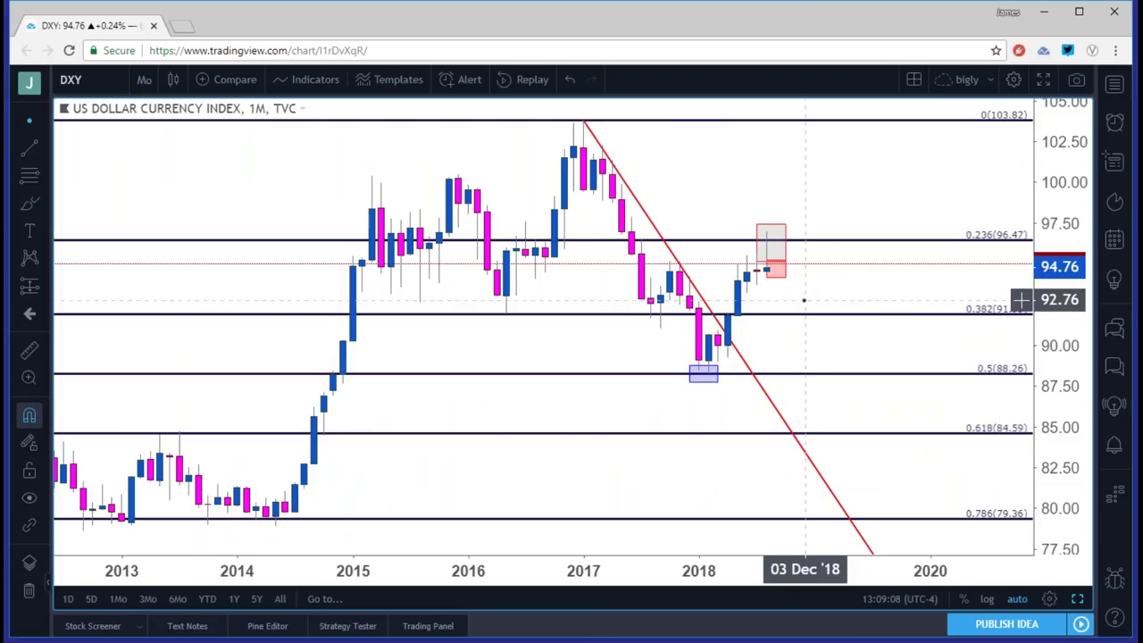
Delete the small position drawing near the latest candles and switch to weekly candles
{"action": "scroll", "coordinate": [819, 298], "scroll_direction": "down", "scroll_amount": 2}
{"action": "scroll", "coordinate": [823, 288], "scroll_direction": "up", "scroll_amount": 2}
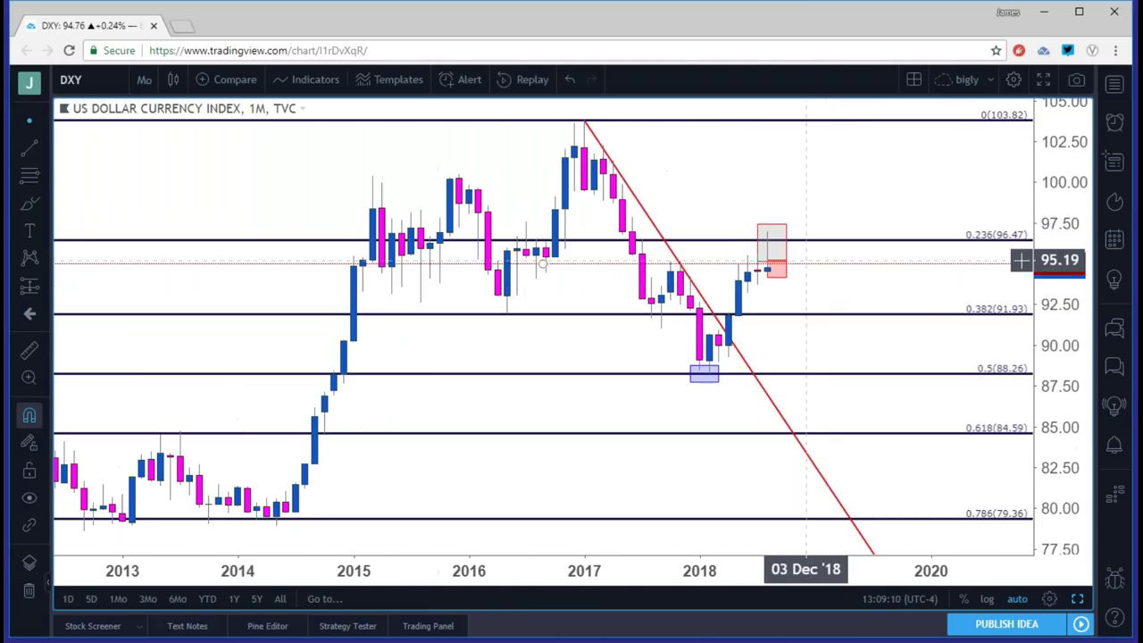
{"action": "left_click", "coordinate": [786, 270]}
{"action": "key", "text": "Delete"}
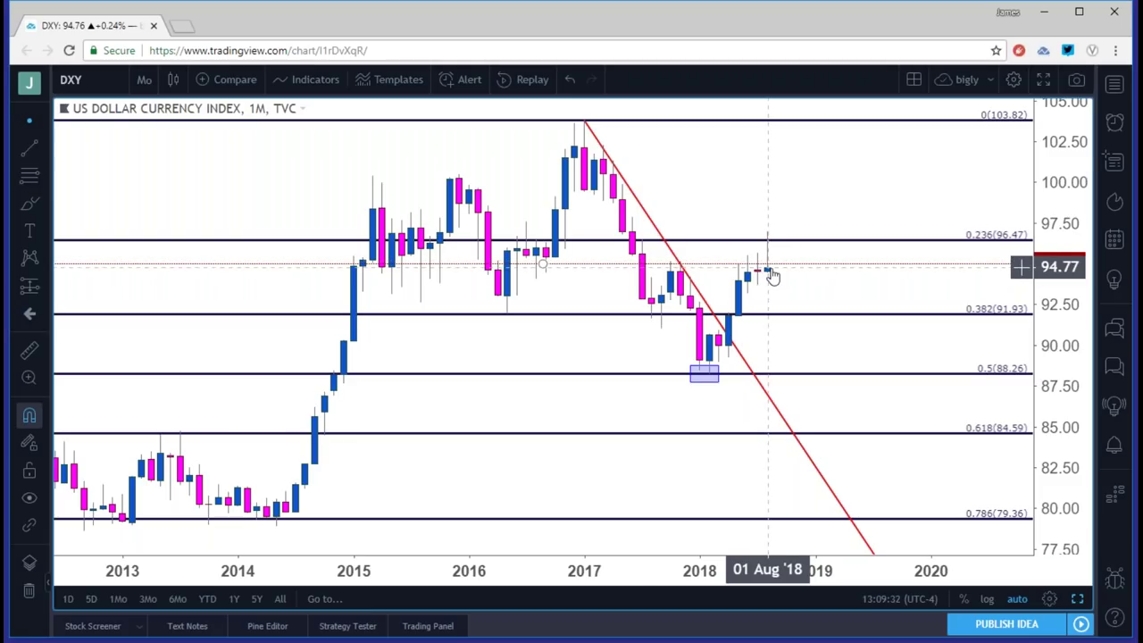
{"action": "left_click", "coordinate": [144, 79]}
{"action": "left_click", "coordinate": [167, 403]}
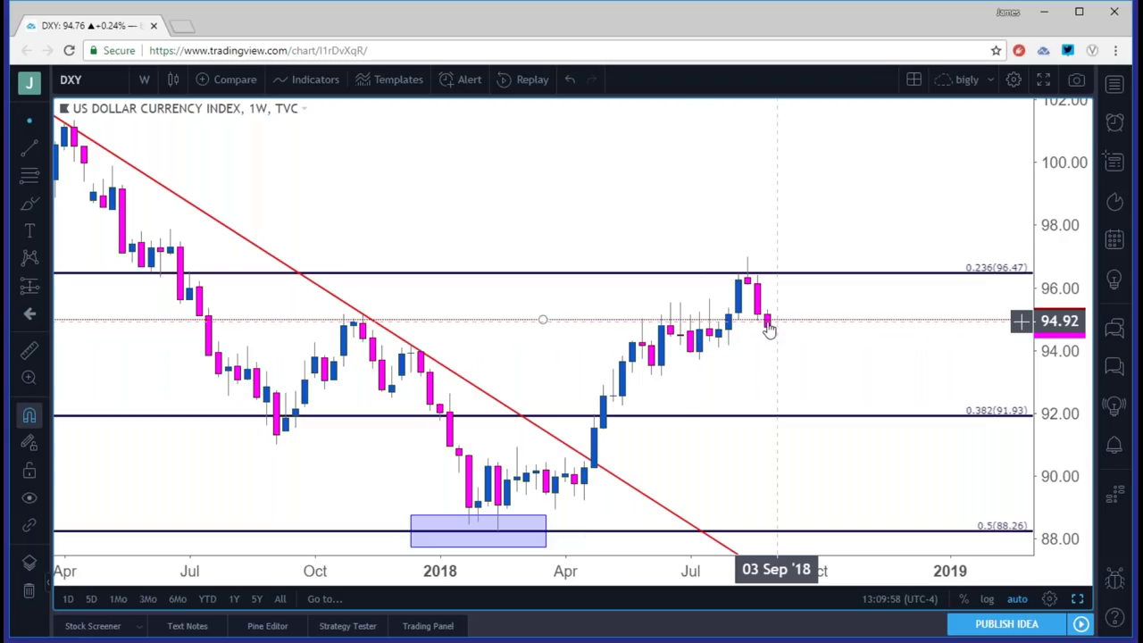
Put the DXY chart on 1-day candles, zoom out, and restore the four-pane grid
{"action": "left_click", "coordinate": [144, 80]}
{"action": "left_click", "coordinate": [179, 381]}
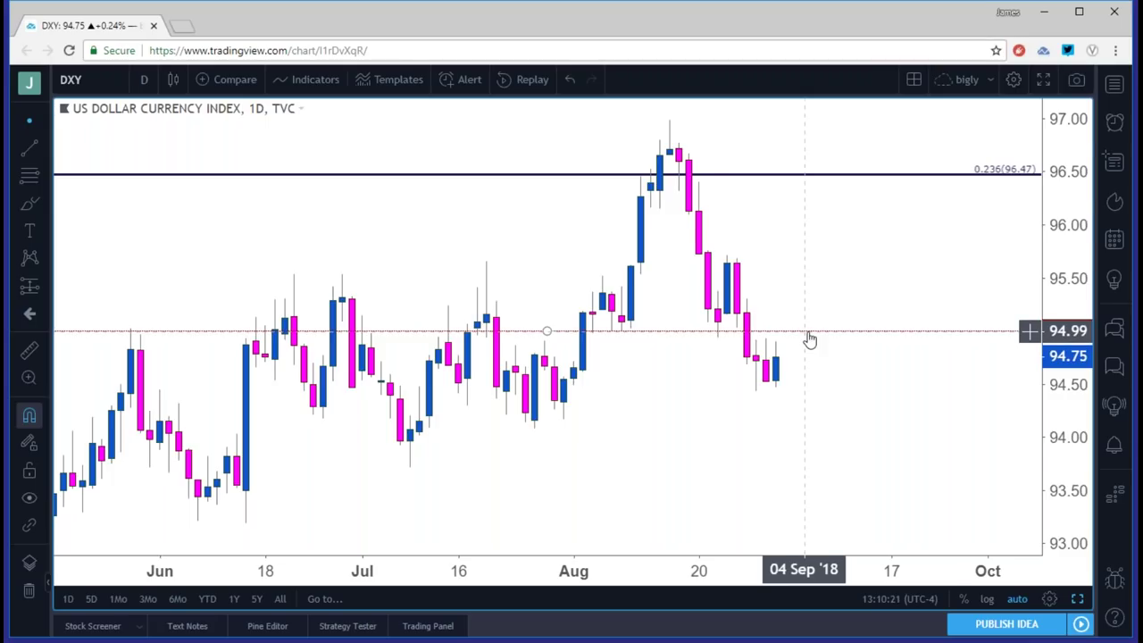
{"action": "scroll", "coordinate": [810, 339], "scroll_direction": "down", "scroll_amount": 5}
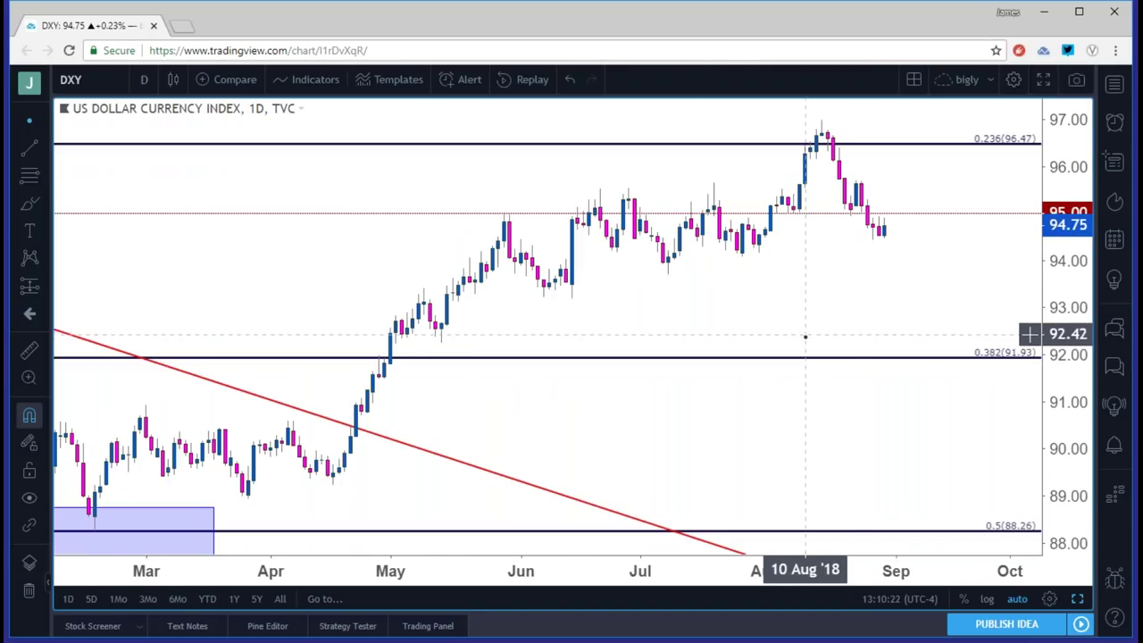
{"action": "left_click", "coordinate": [1077, 598]}
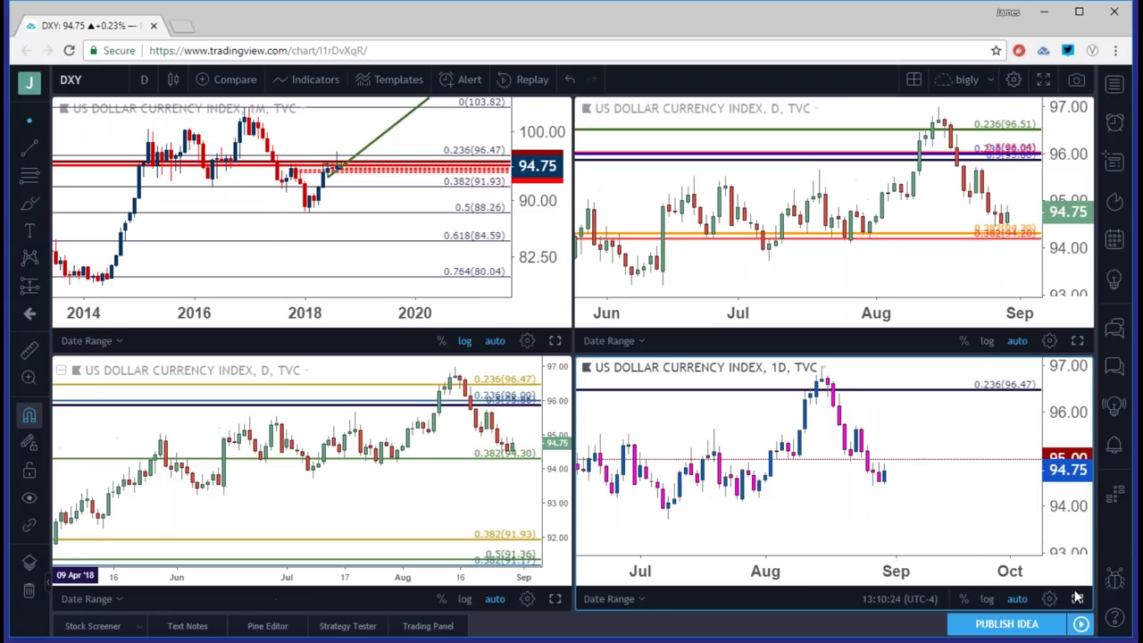
Maximize the monthly DXY chart and replace its symbol with EURUSD
{"action": "left_click", "coordinate": [555, 341]}
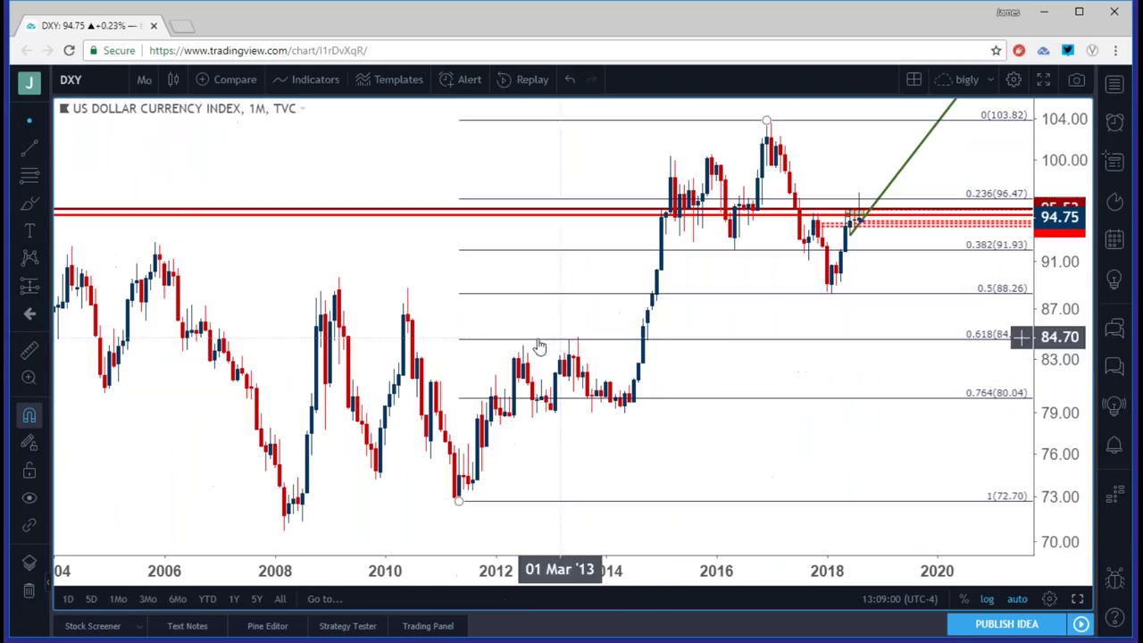
{"action": "left_click", "coordinate": [105, 78]}
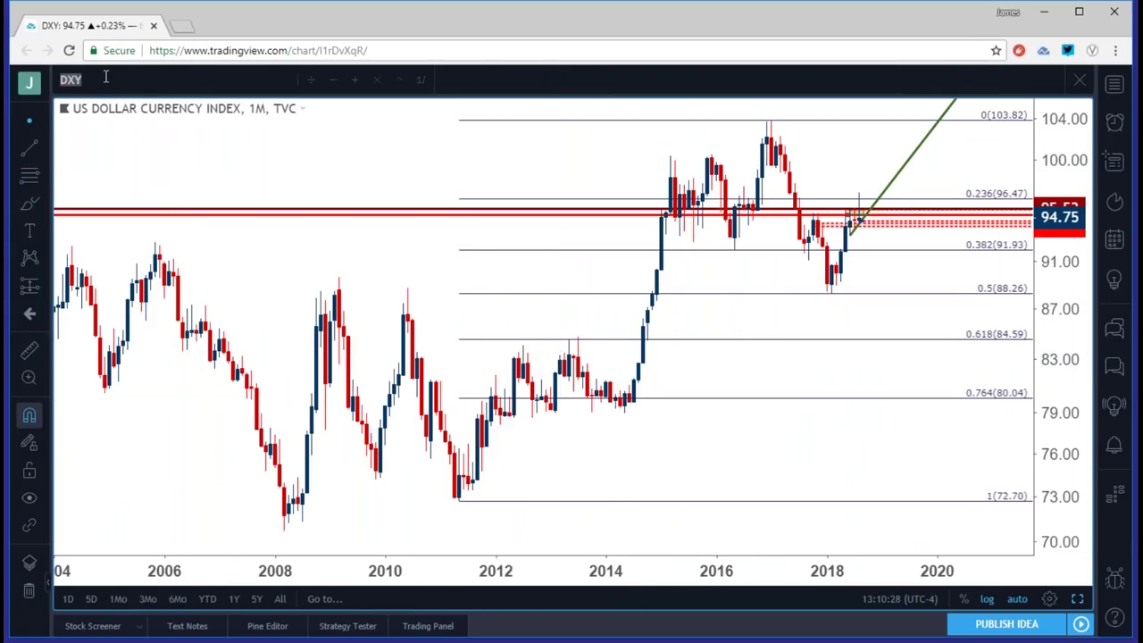
{"action": "type", "text": "EURUSD"}
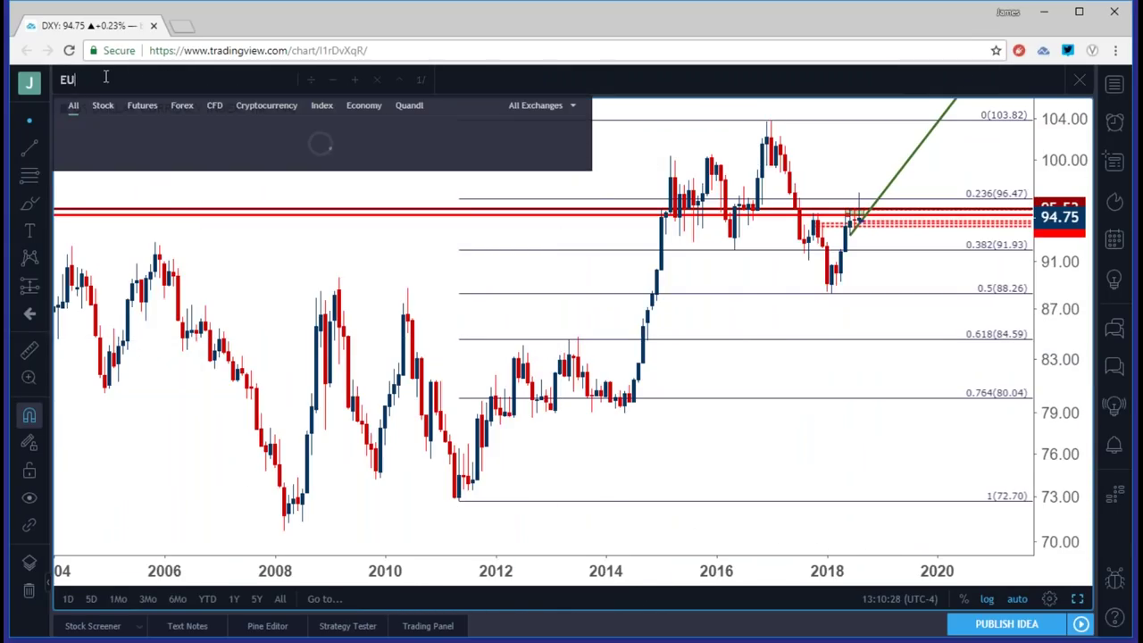
{"action": "key", "text": "Down"}
{"action": "key", "text": "Down"}
{"action": "key", "text": "Return"}
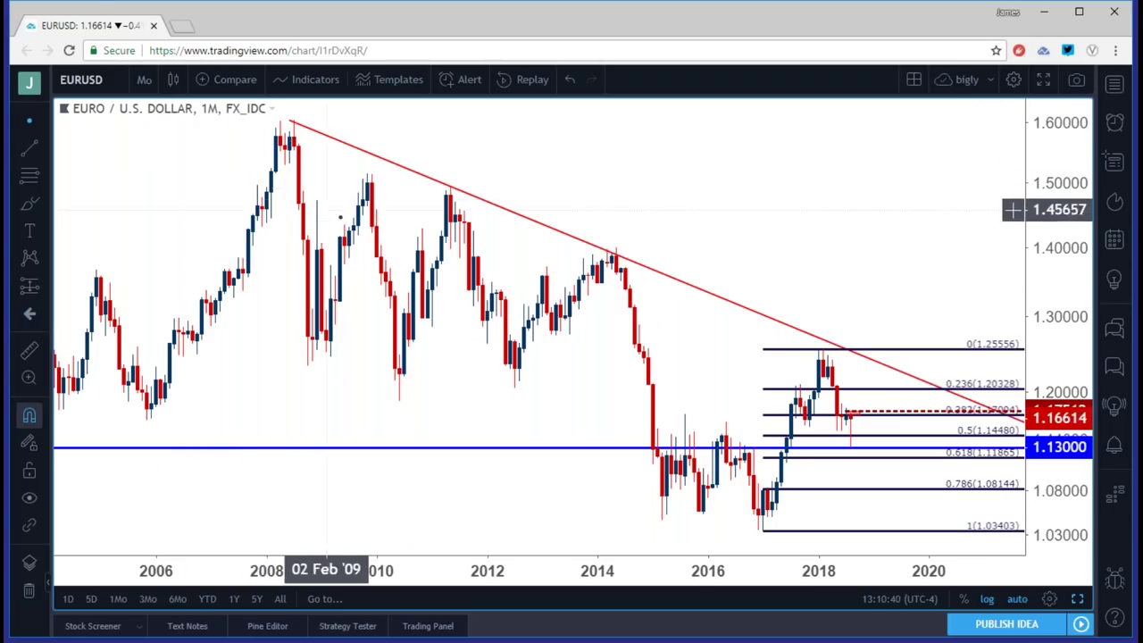
Zoom into the monthly EURUSD chart, select the 1.13000 line, and bring up the interval list
{"action": "scroll", "coordinate": [420, 255], "scroll_direction": "up", "scroll_amount": 5}
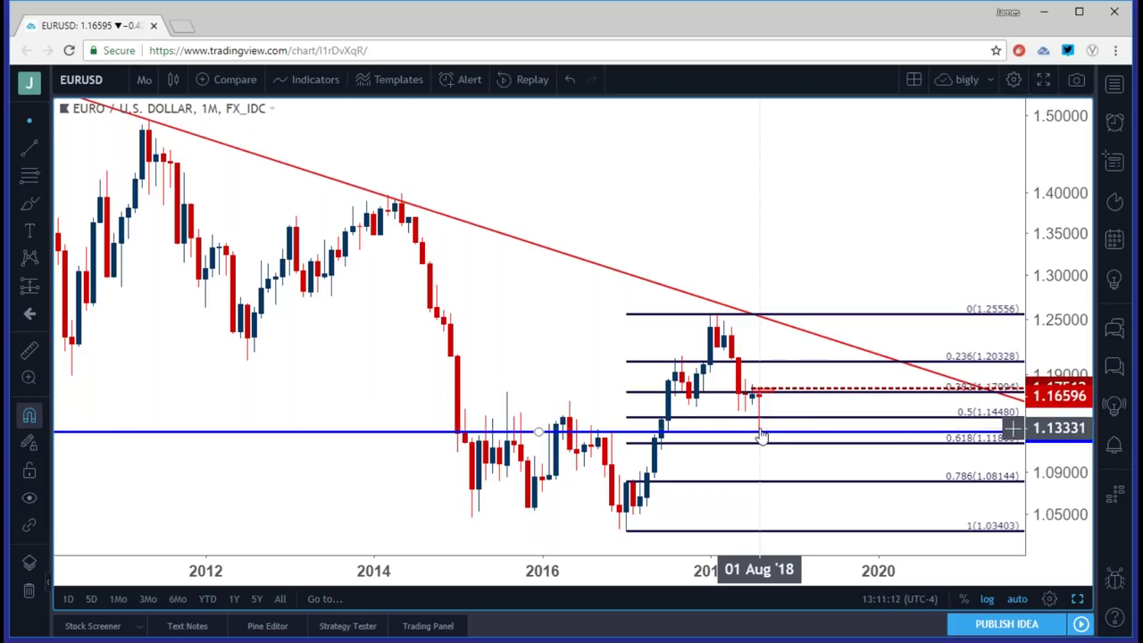
{"action": "left_click", "coordinate": [761, 432]}
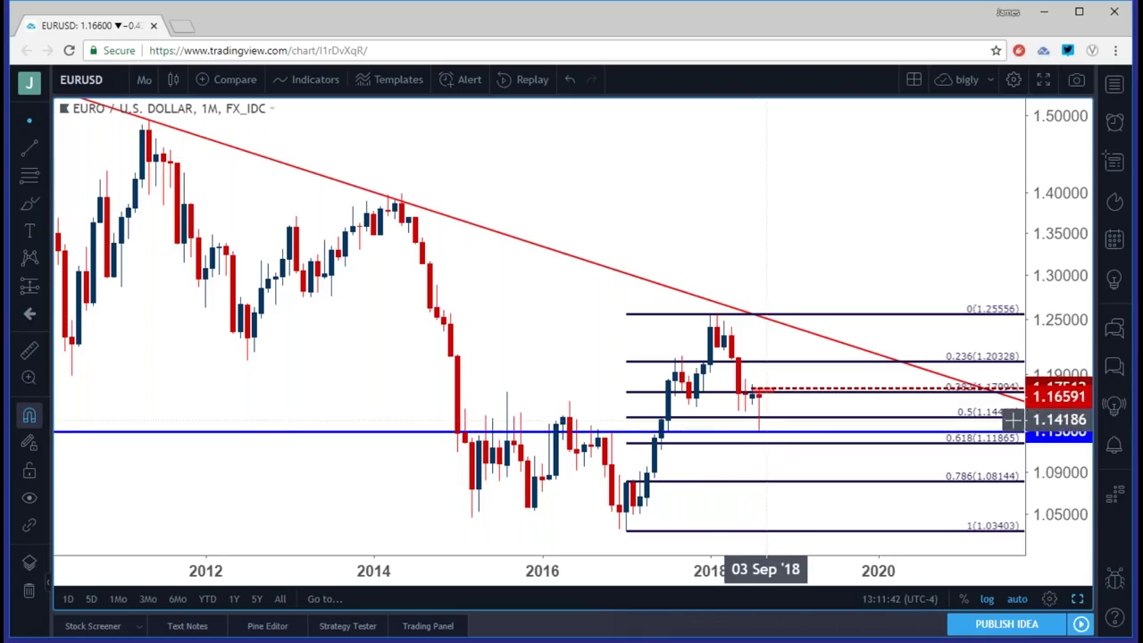
{"action": "left_click", "coordinate": [145, 80]}
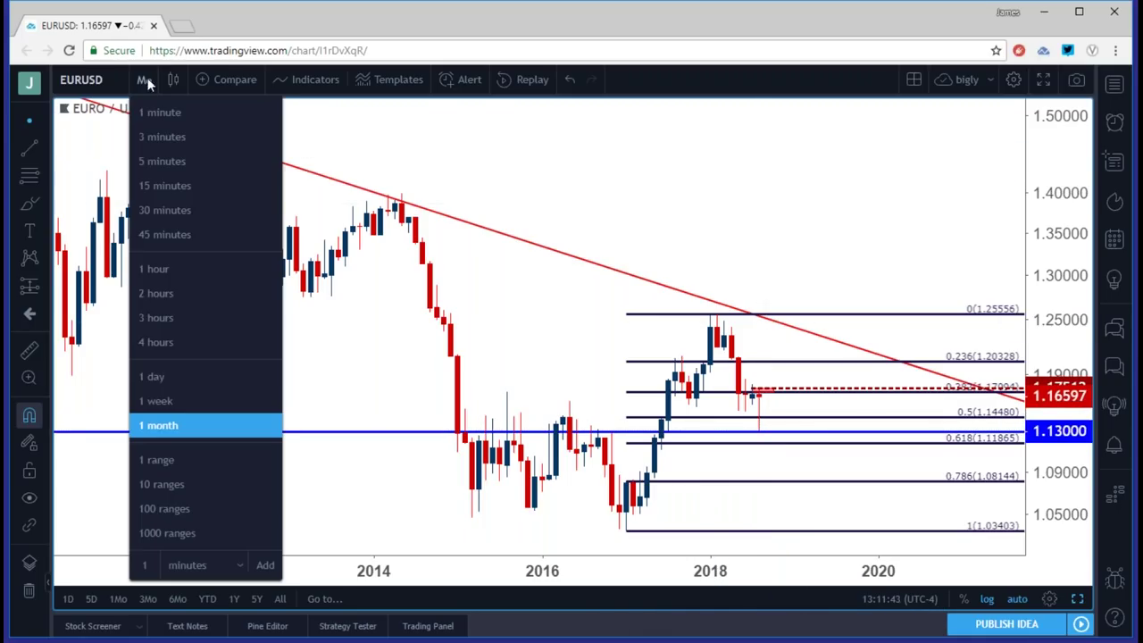
Select the red 1.17094–1.17512 zone on daily candles, check it on 4-hour and 1-hour, then return to daily
{"action": "left_click", "coordinate": [181, 380]}
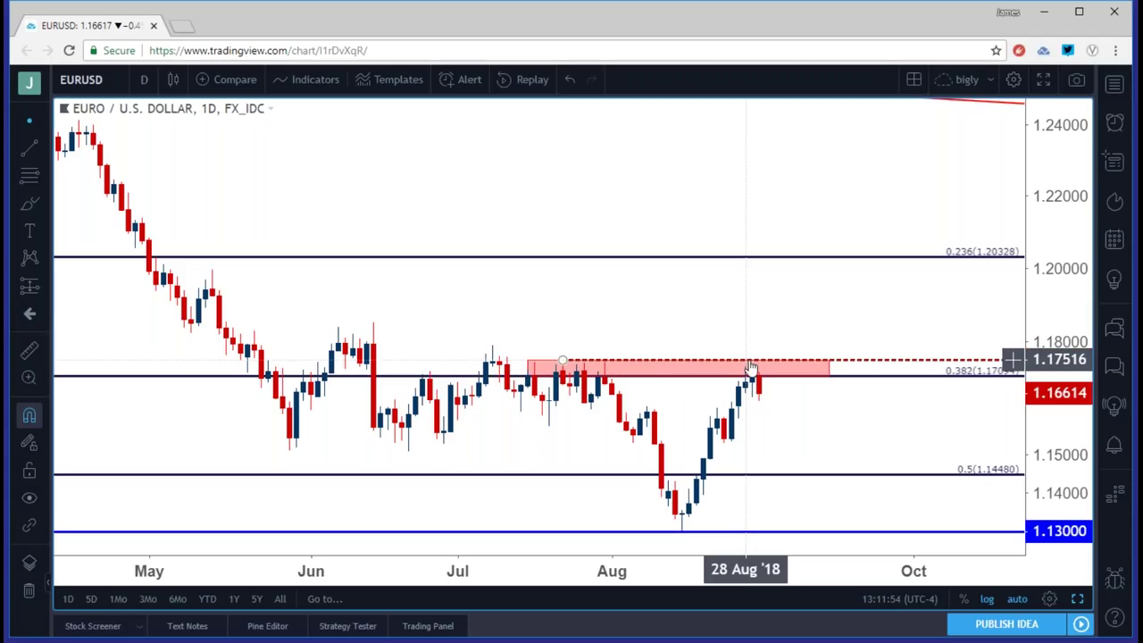
{"action": "left_click", "coordinate": [750, 366]}
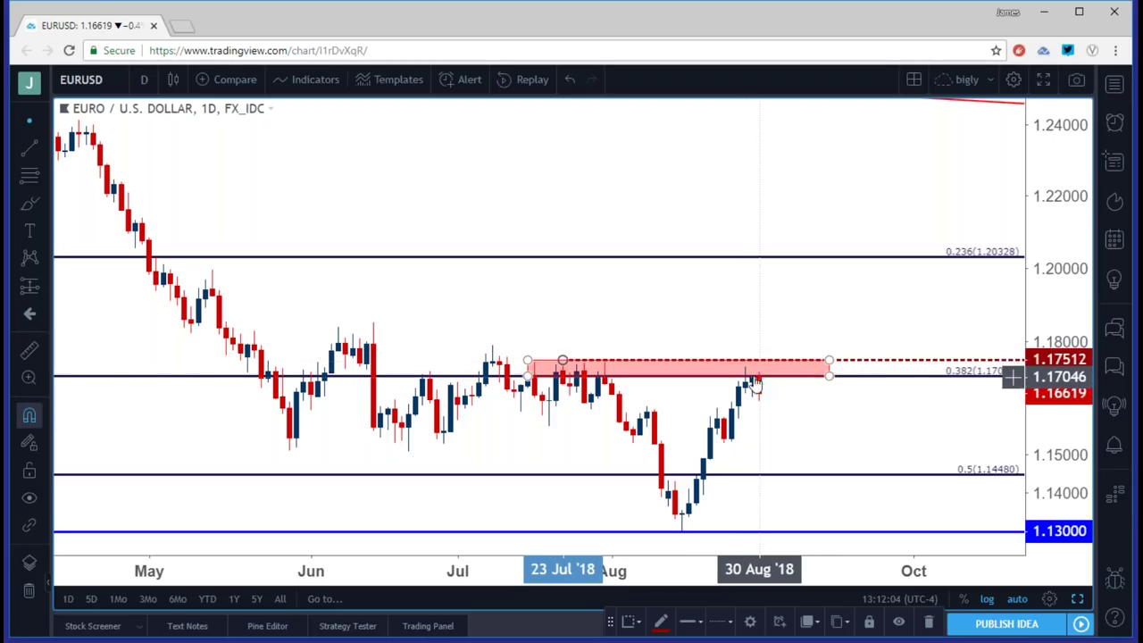
{"action": "left_click", "coordinate": [144, 79]}
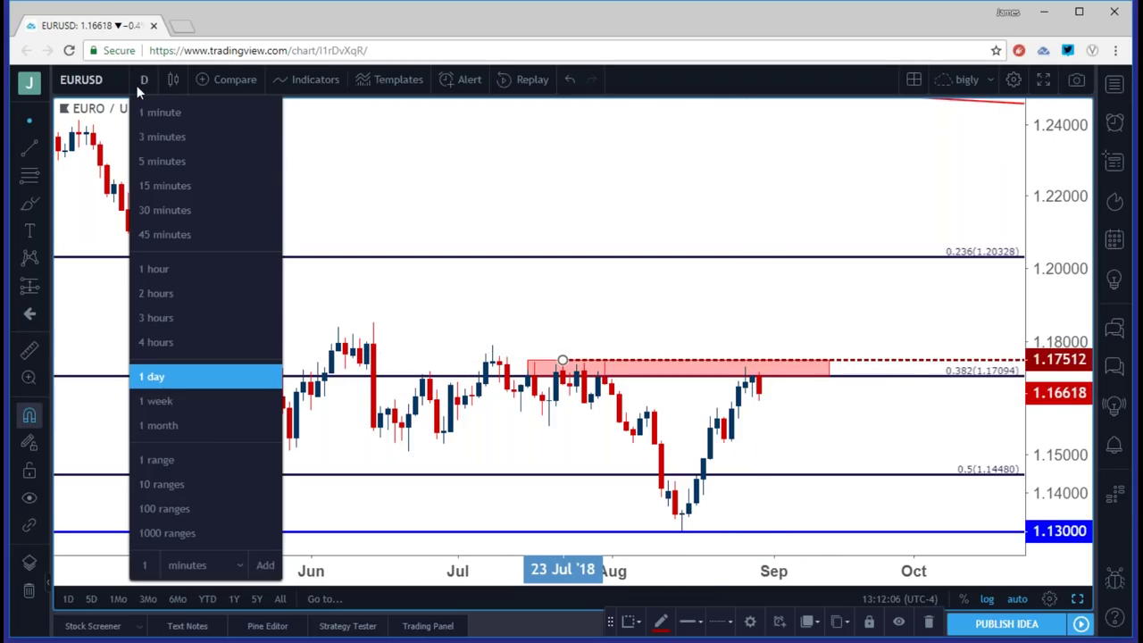
{"action": "left_click", "coordinate": [157, 348]}
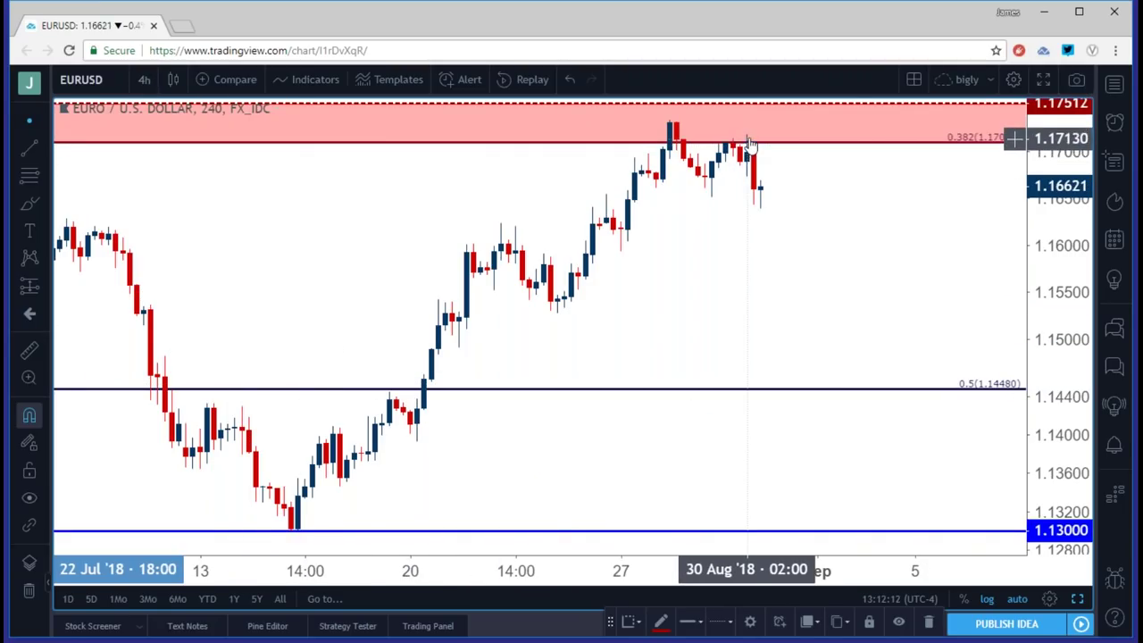
{"action": "left_click", "coordinate": [143, 80]}
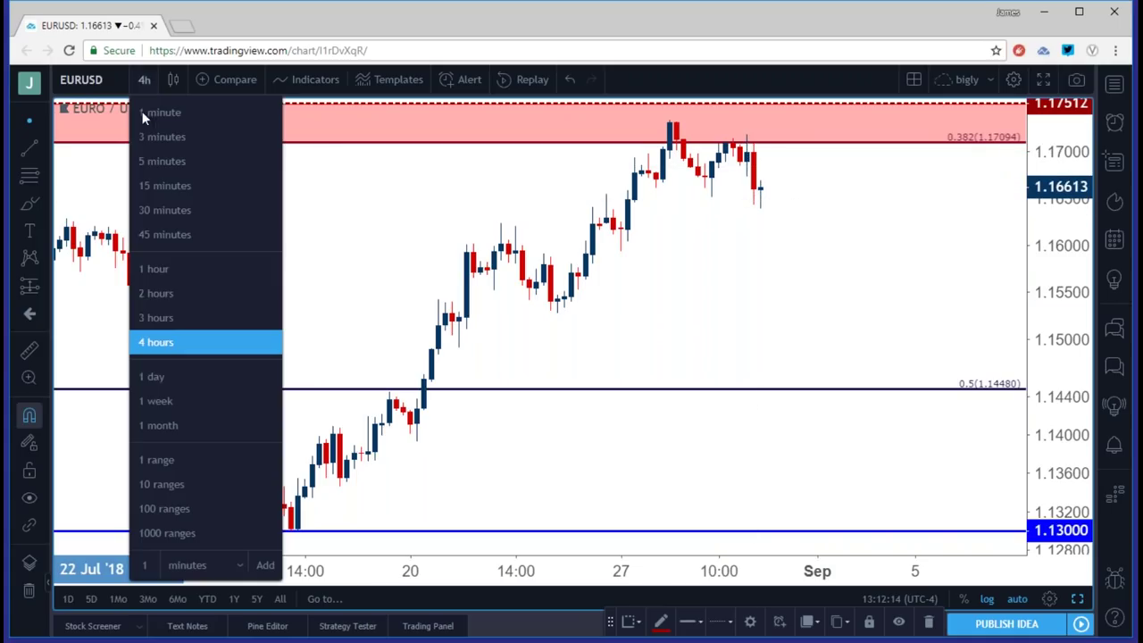
{"action": "left_click", "coordinate": [170, 270]}
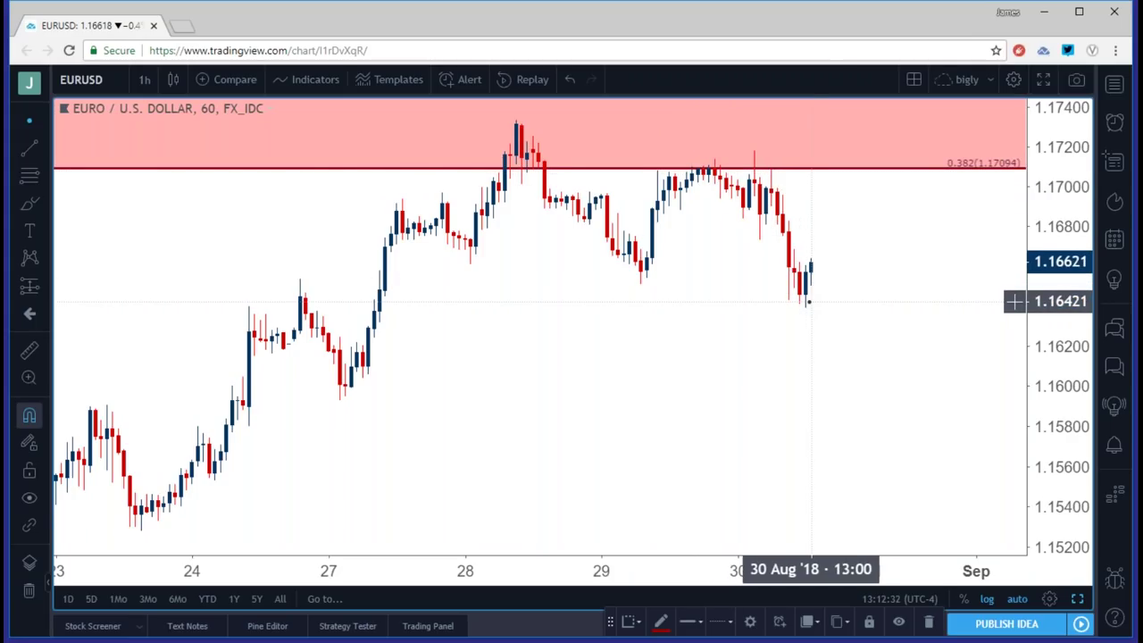
{"action": "scroll", "coordinate": [808, 302], "scroll_direction": "down", "scroll_amount": 4}
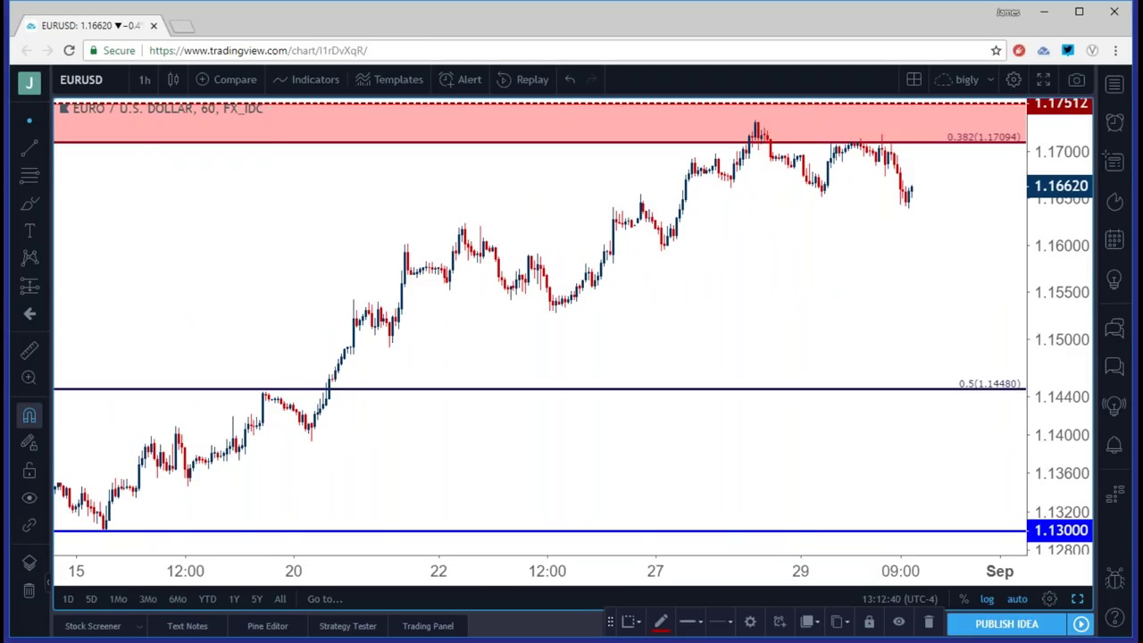
{"action": "left_click", "coordinate": [144, 80]}
{"action": "left_click", "coordinate": [190, 381]}
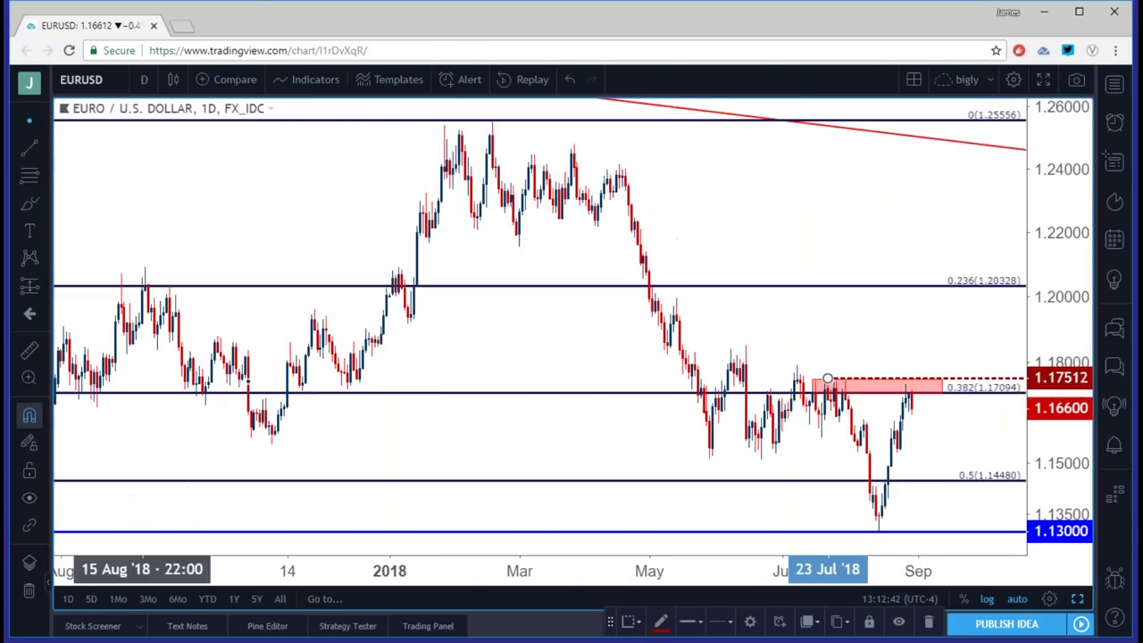
{"action": "left_click_drag", "start_coordinate": [527, 355], "coordinate": [477, 357]}
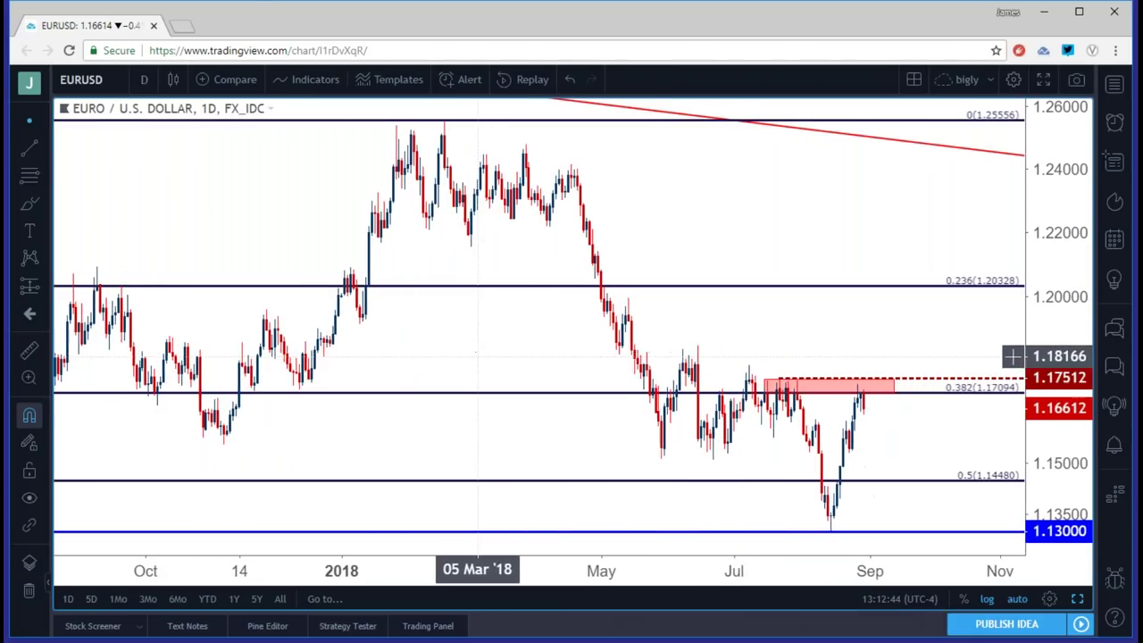
{"action": "scroll", "coordinate": [478, 357], "scroll_direction": "up", "scroll_amount": 1}
{"action": "scroll", "coordinate": [477, 355], "scroll_direction": "up", "scroll_amount": 1}
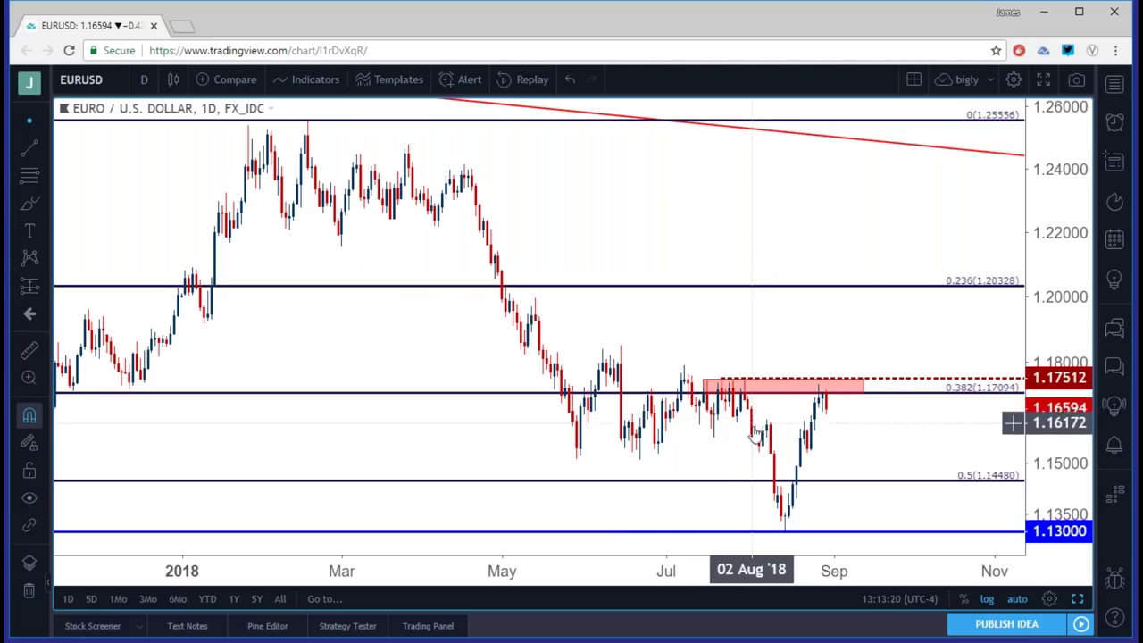
Draw a red trend line from the 21 Jun low, moving its end anchor to the July low
{"action": "left_click", "coordinate": [42, 144]}
{"action": "left_click", "coordinate": [107, 150]}
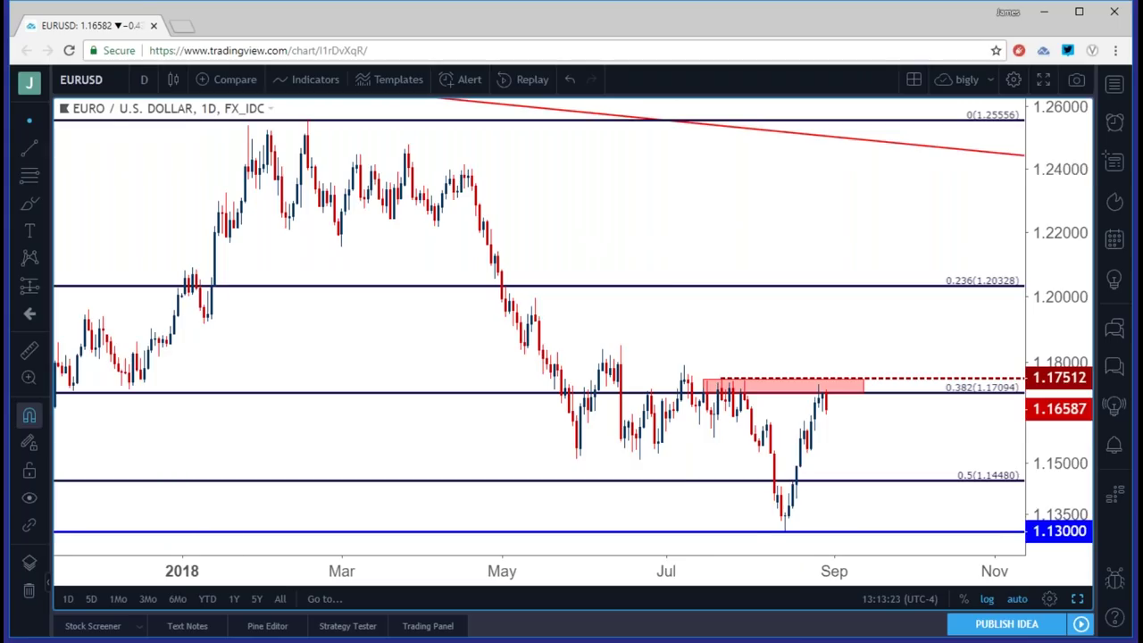
{"action": "left_click", "coordinate": [639, 459]}
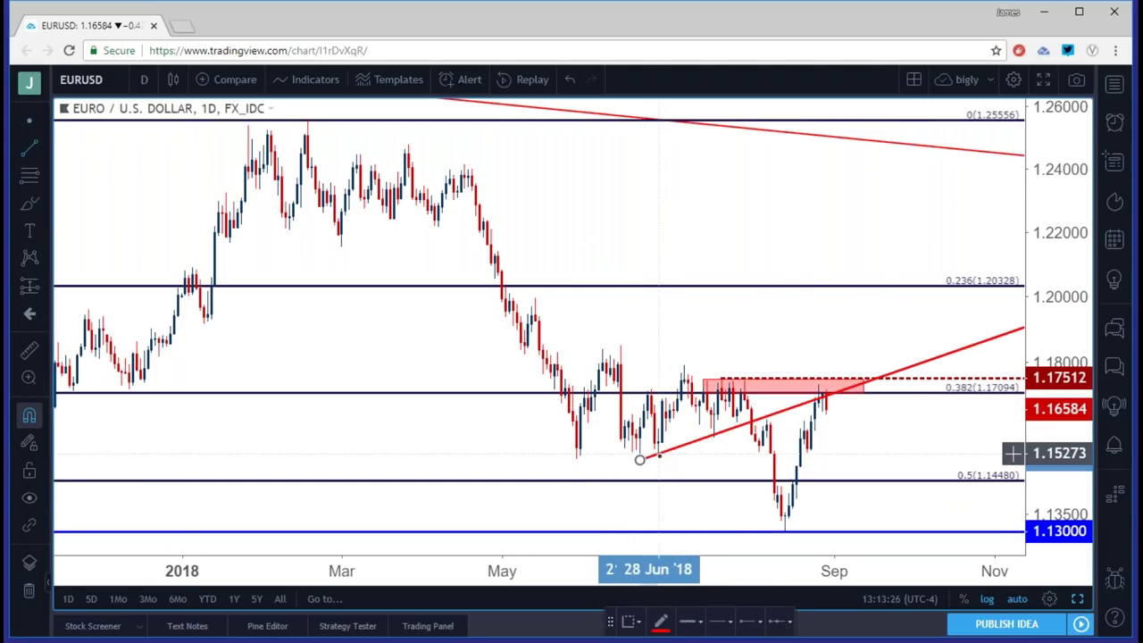
{"action": "left_click", "coordinate": [661, 457]}
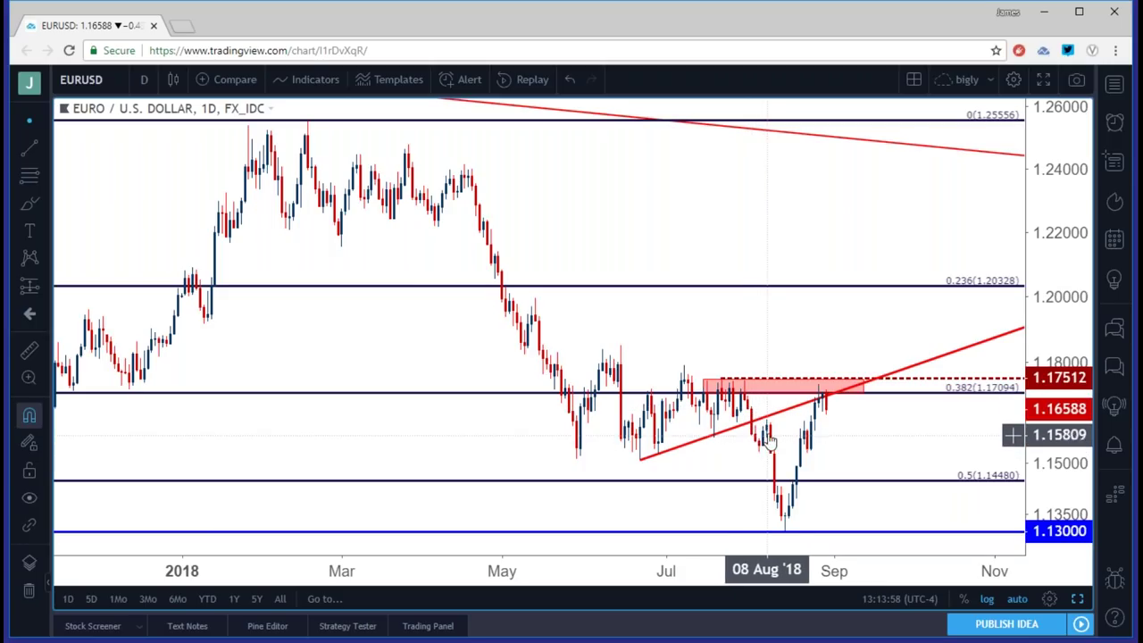
{"action": "left_click_drag", "start_coordinate": [658, 458], "coordinate": [715, 438]}
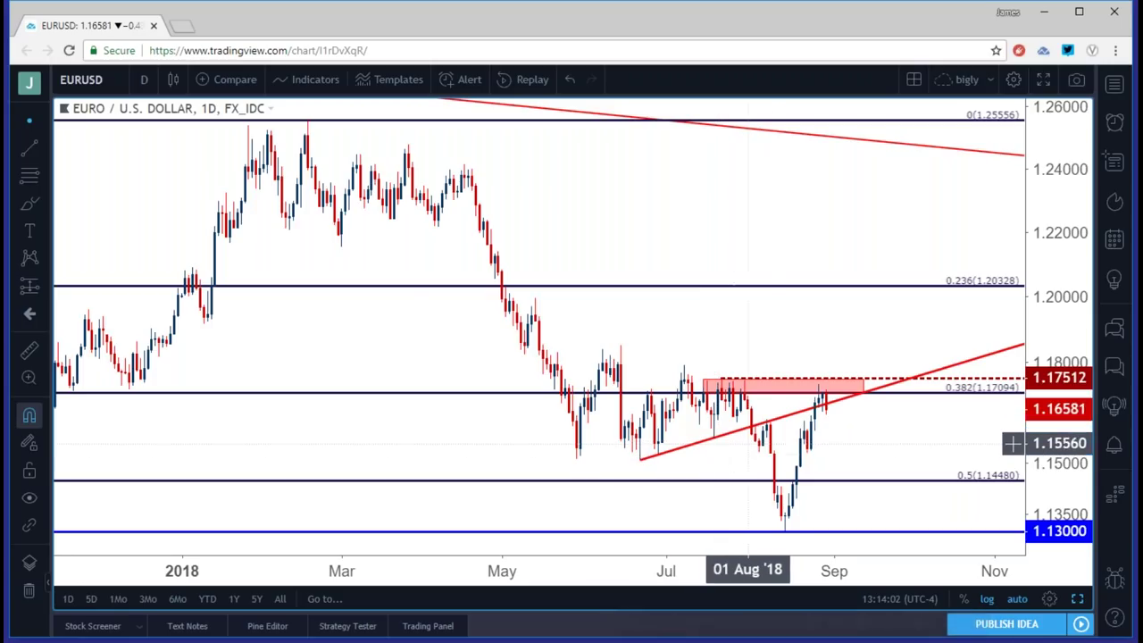
{"action": "left_click", "coordinate": [767, 430]}
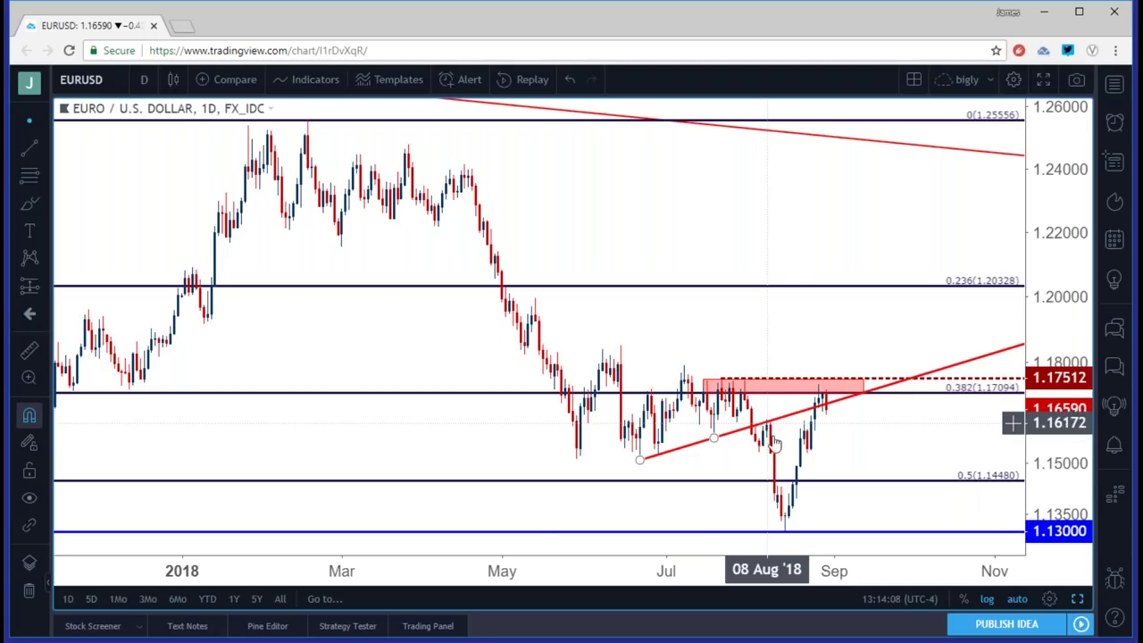
Nudge the blue horizontal line and settle it back at 1.13000, then select the red resistance zone
{"action": "left_click", "coordinate": [786, 533]}
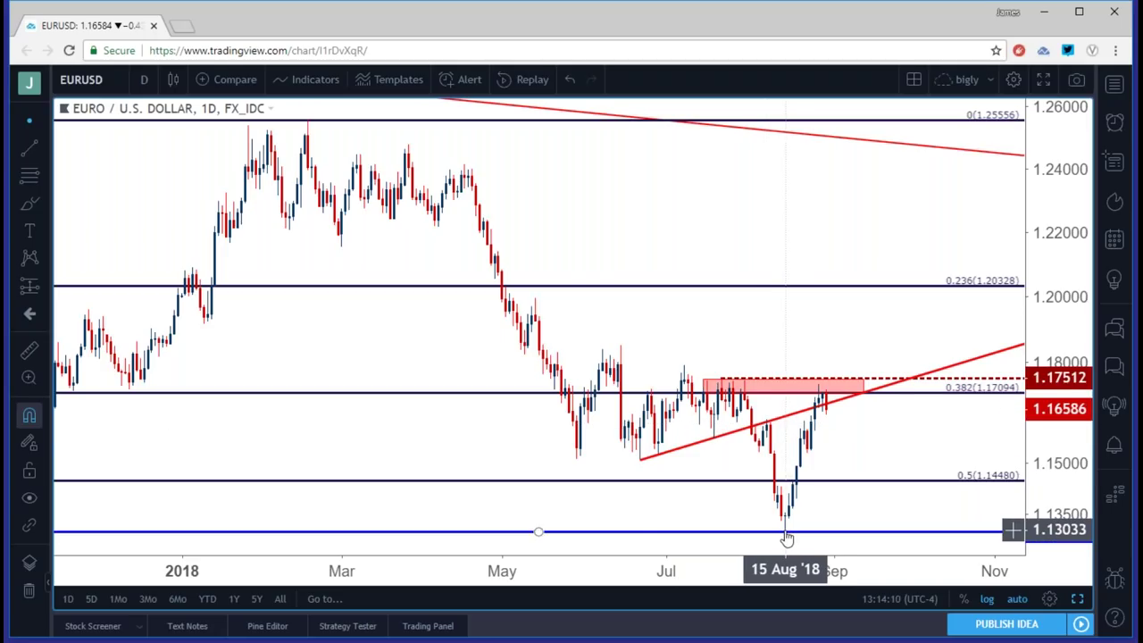
{"action": "left_click_drag", "start_coordinate": [786, 535], "coordinate": [787, 540]}
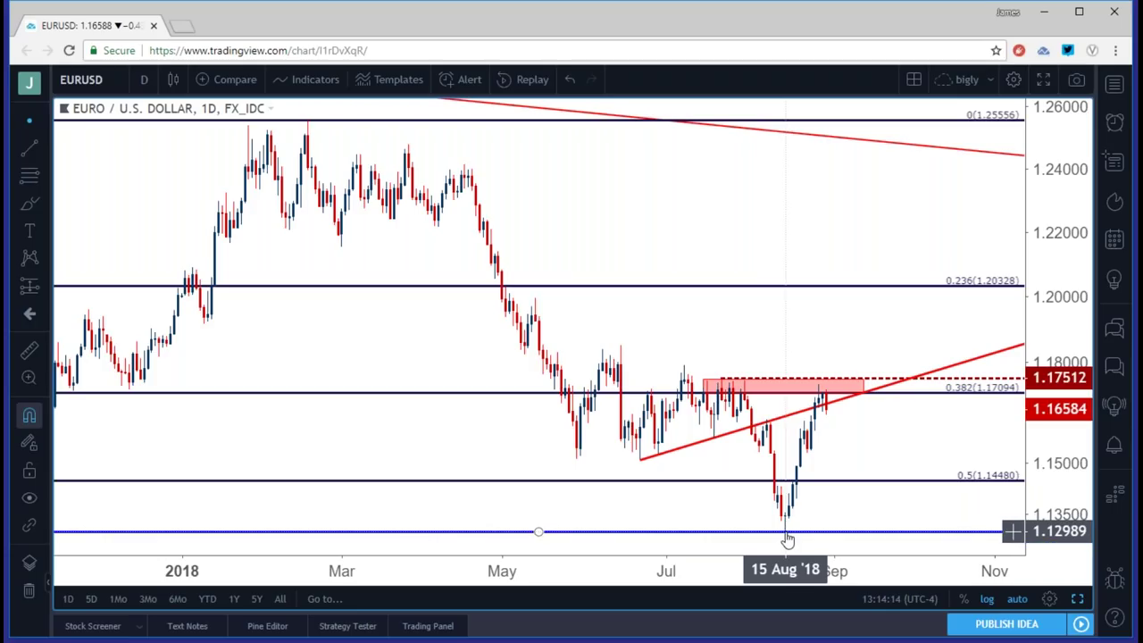
{"action": "left_click_drag", "start_coordinate": [788, 539], "coordinate": [786, 533]}
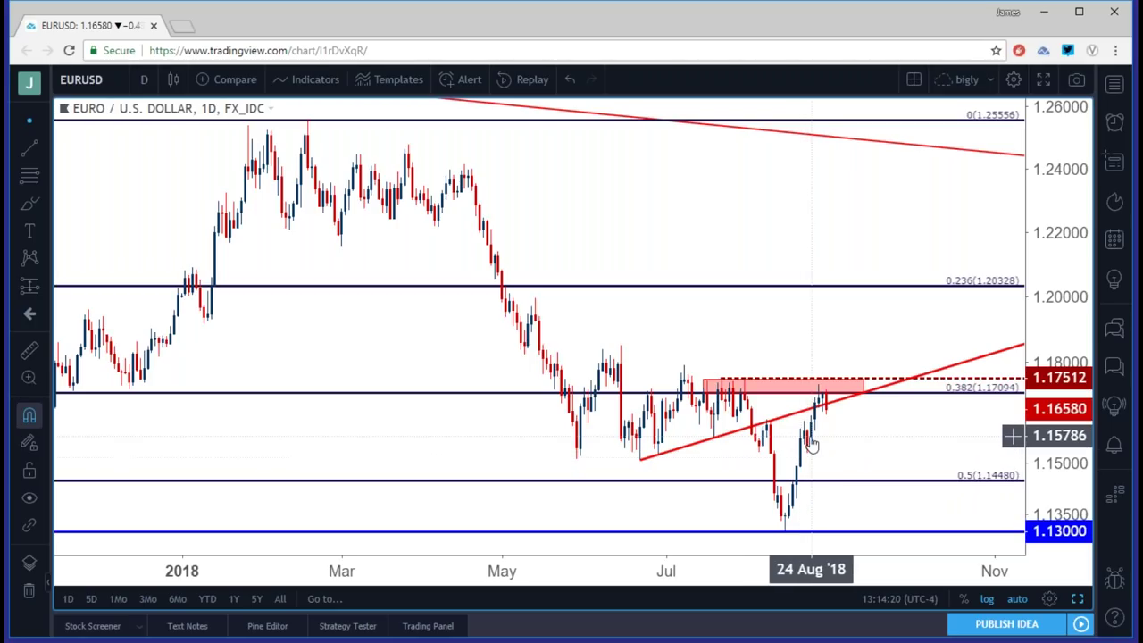
{"action": "left_click", "coordinate": [828, 400]}
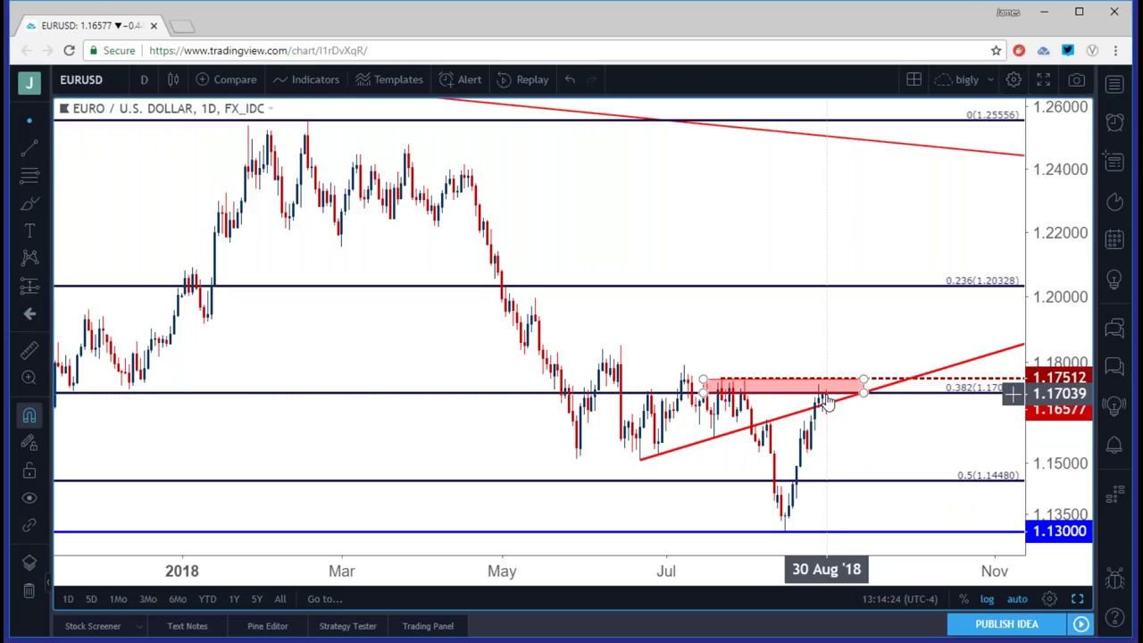
{"action": "scroll", "coordinate": [801, 422], "scroll_direction": "down", "scroll_amount": 1}
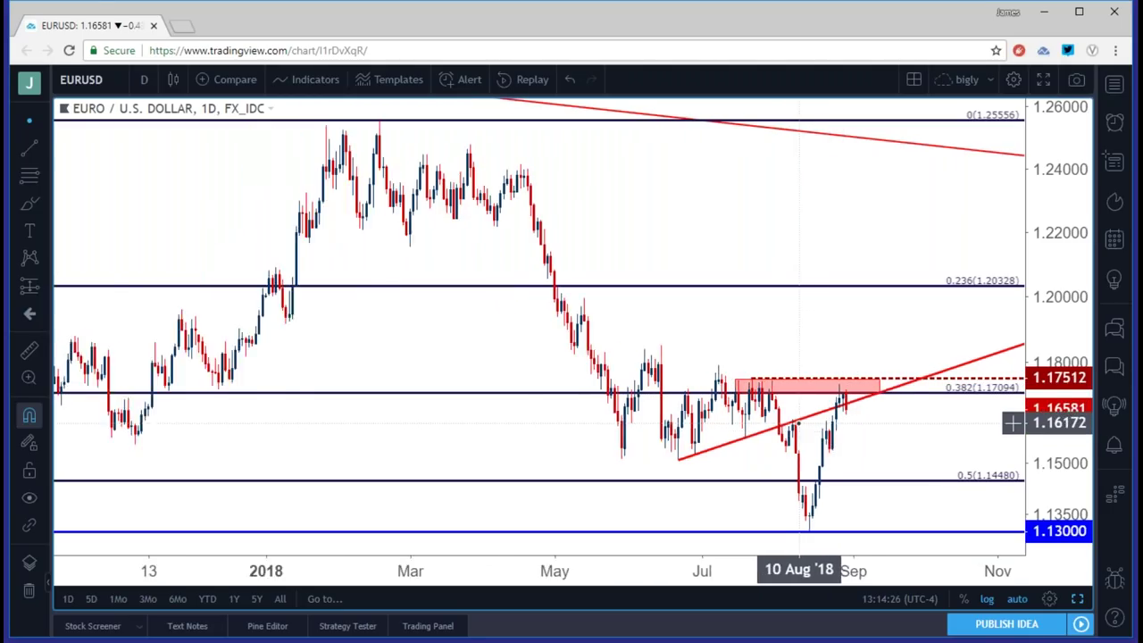
{"action": "left_click", "coordinate": [148, 80]}
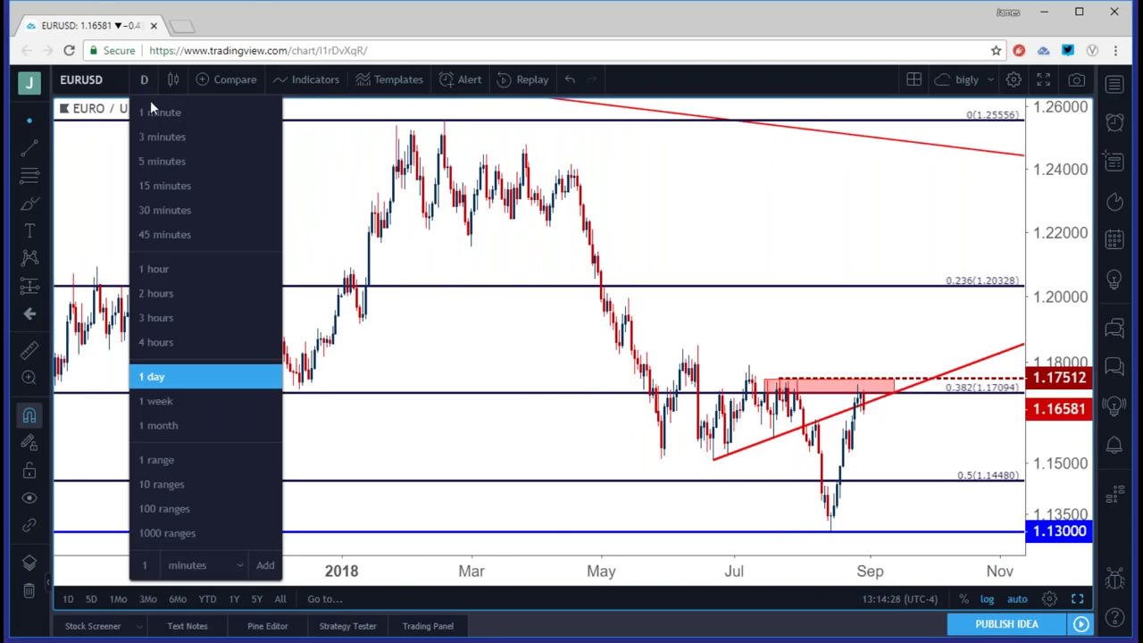
Switch EURUSD to weekly candles and delete the rising red trendline
{"action": "left_click", "coordinate": [156, 402]}
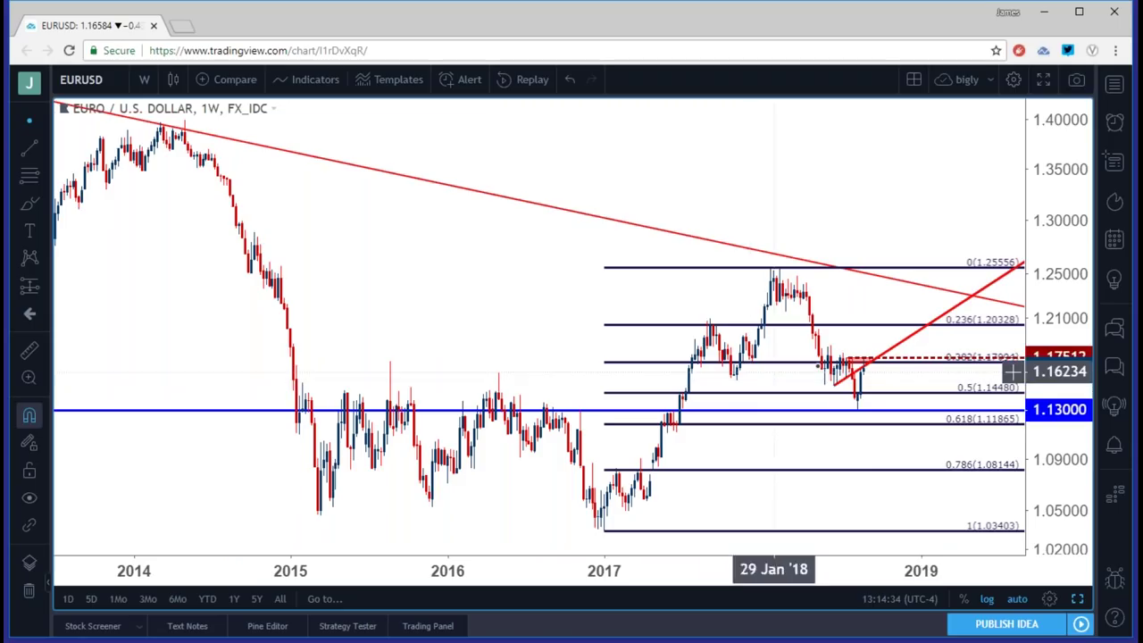
{"action": "left_click", "coordinate": [904, 343]}
{"action": "key", "text": "Delete"}
{"action": "scroll", "coordinate": [776, 414], "scroll_direction": "up", "scroll_amount": 5}
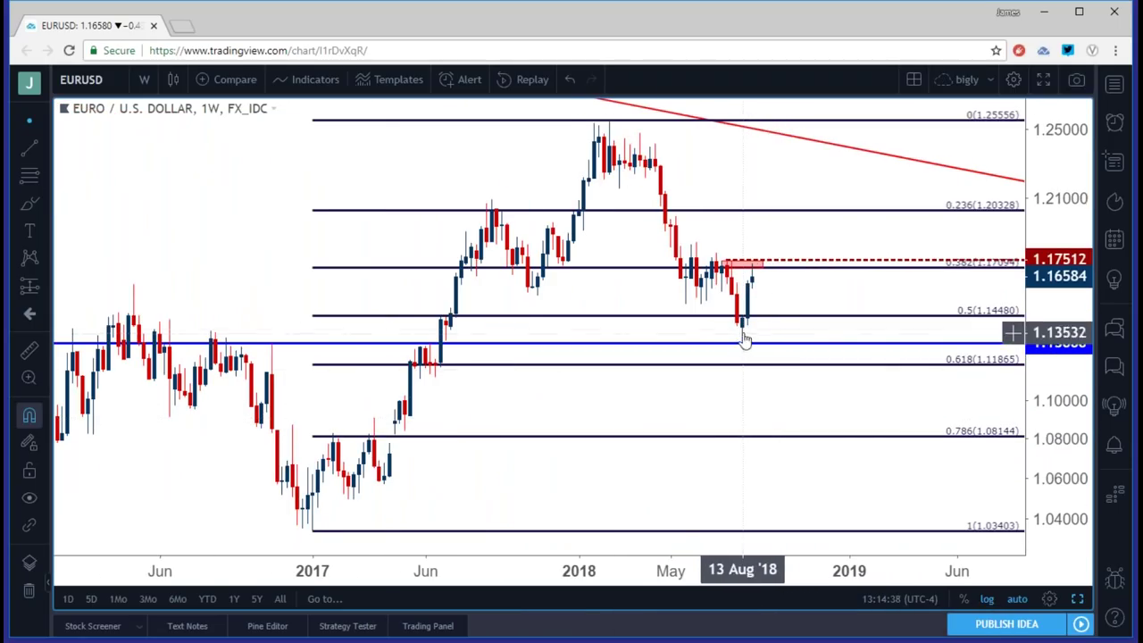
{"action": "left_click_drag", "start_coordinate": [743, 342], "coordinate": [744, 353]}
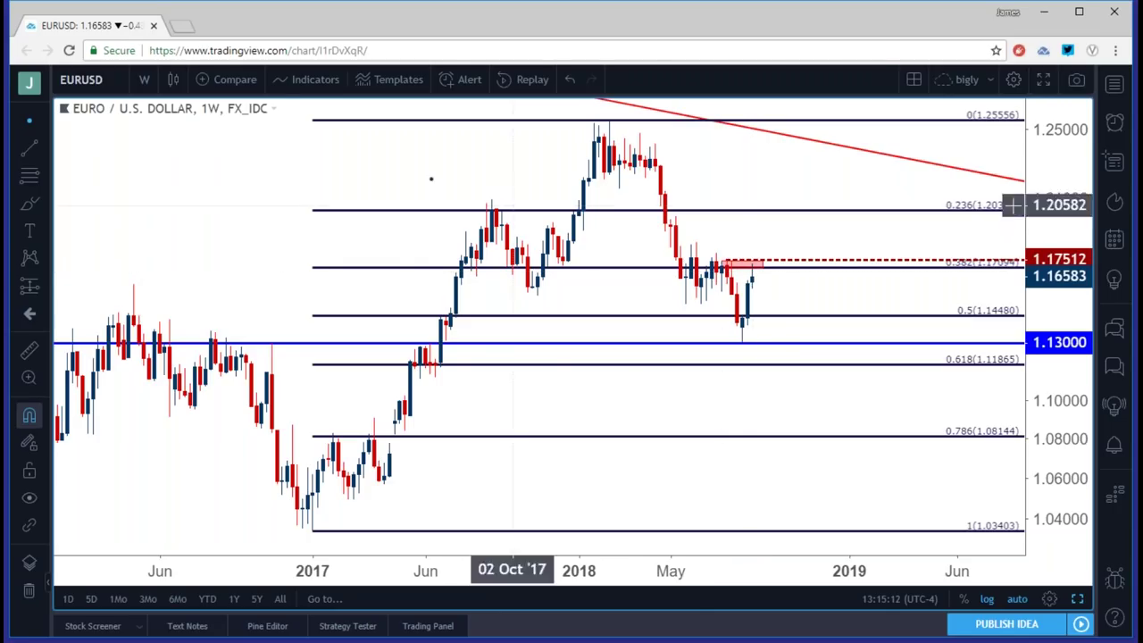
{"action": "left_click", "coordinate": [145, 78]}
Review EURUSD on daily, 4-hour, daily again, then weekly candles
{"action": "left_click", "coordinate": [196, 377]}
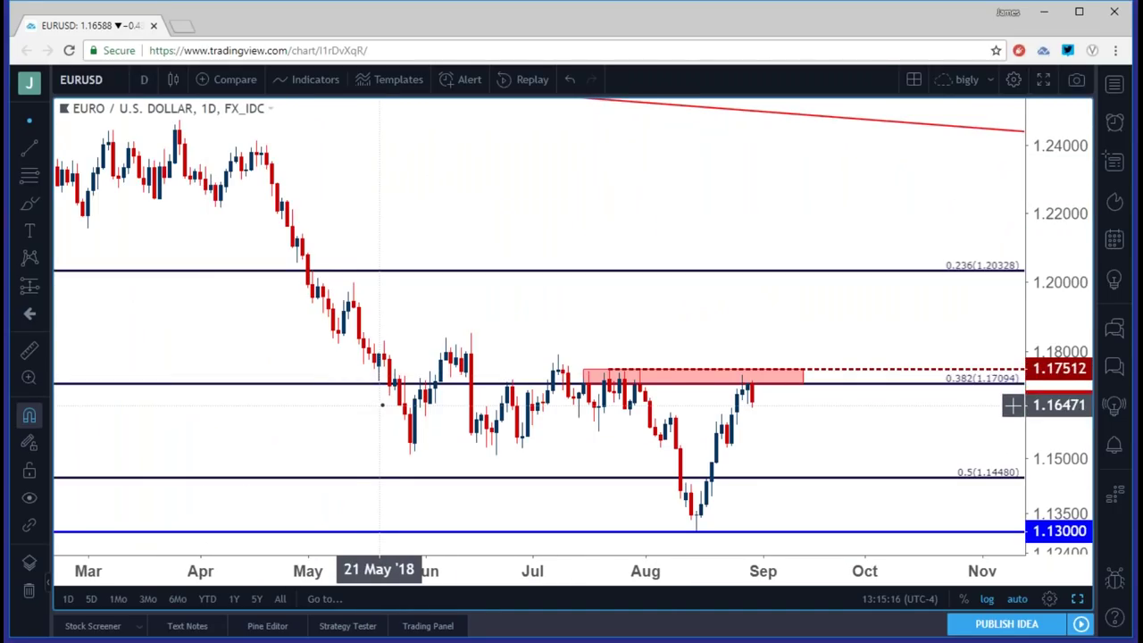
{"action": "left_click", "coordinate": [146, 80]}
{"action": "left_click", "coordinate": [176, 343]}
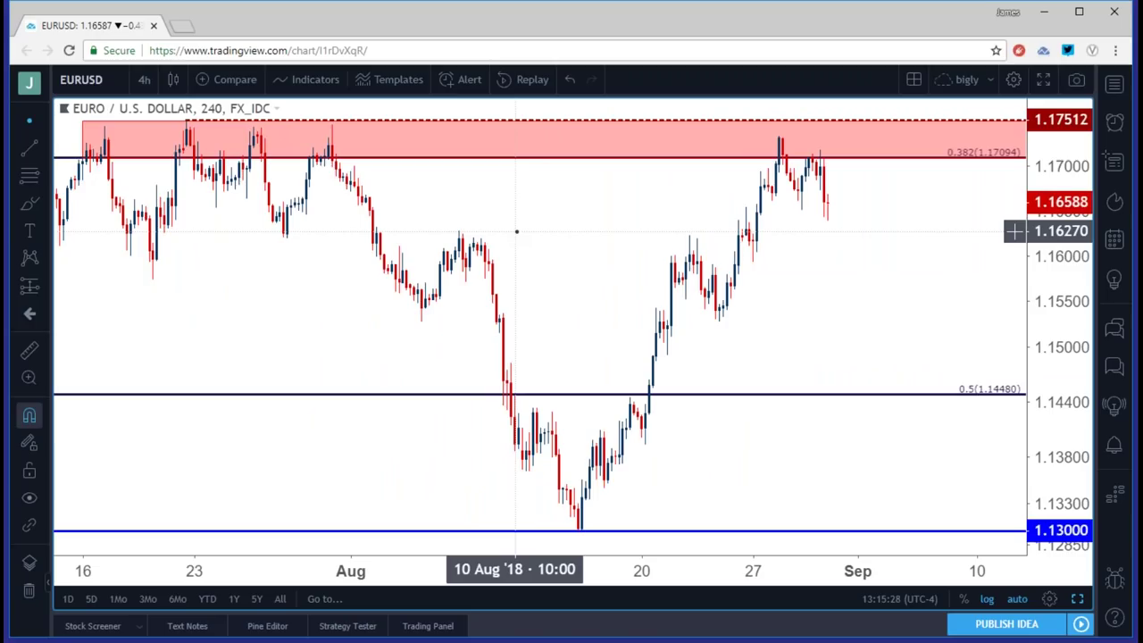
{"action": "scroll", "coordinate": [516, 231], "scroll_direction": "down", "scroll_amount": 3}
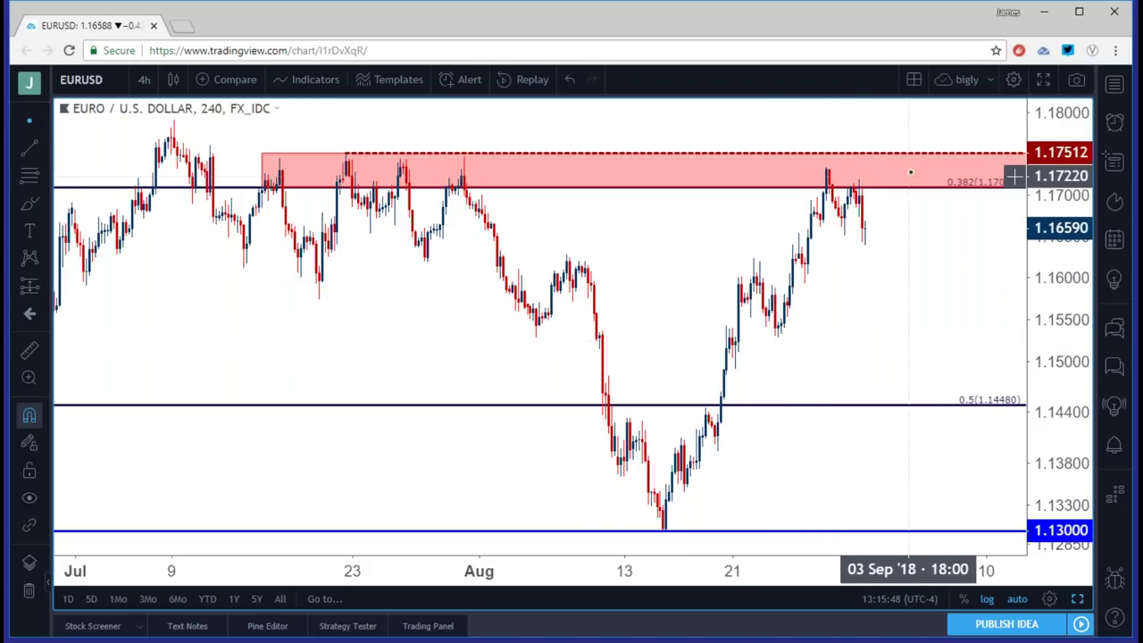
{"action": "scroll", "coordinate": [867, 192], "scroll_direction": "down", "scroll_amount": 4}
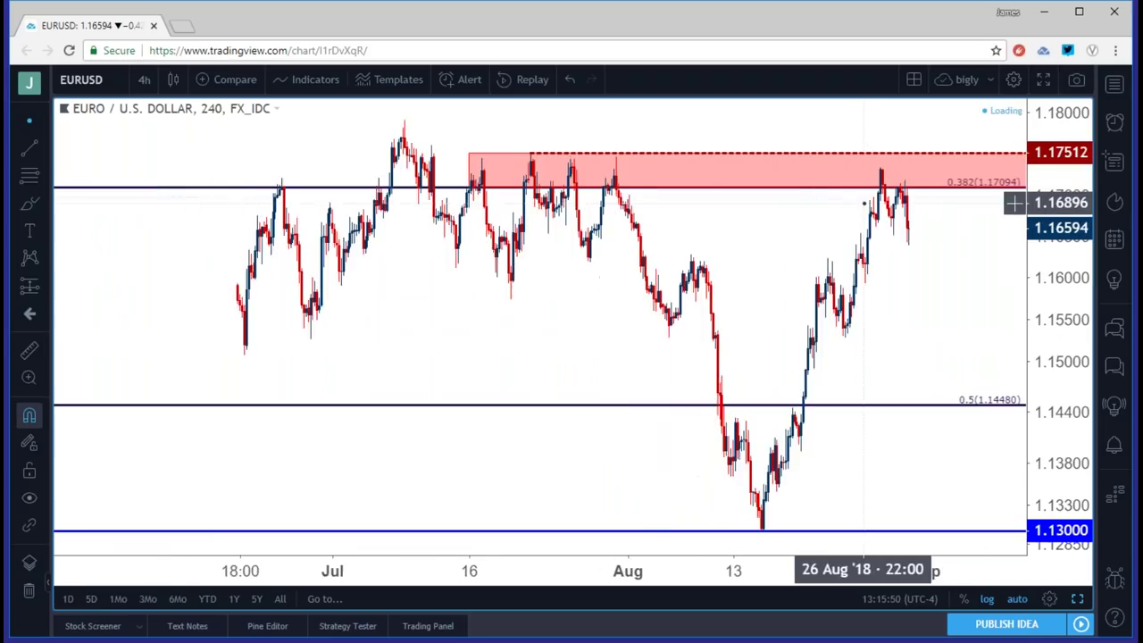
{"action": "scroll", "coordinate": [816, 179], "scroll_direction": "down", "scroll_amount": 4}
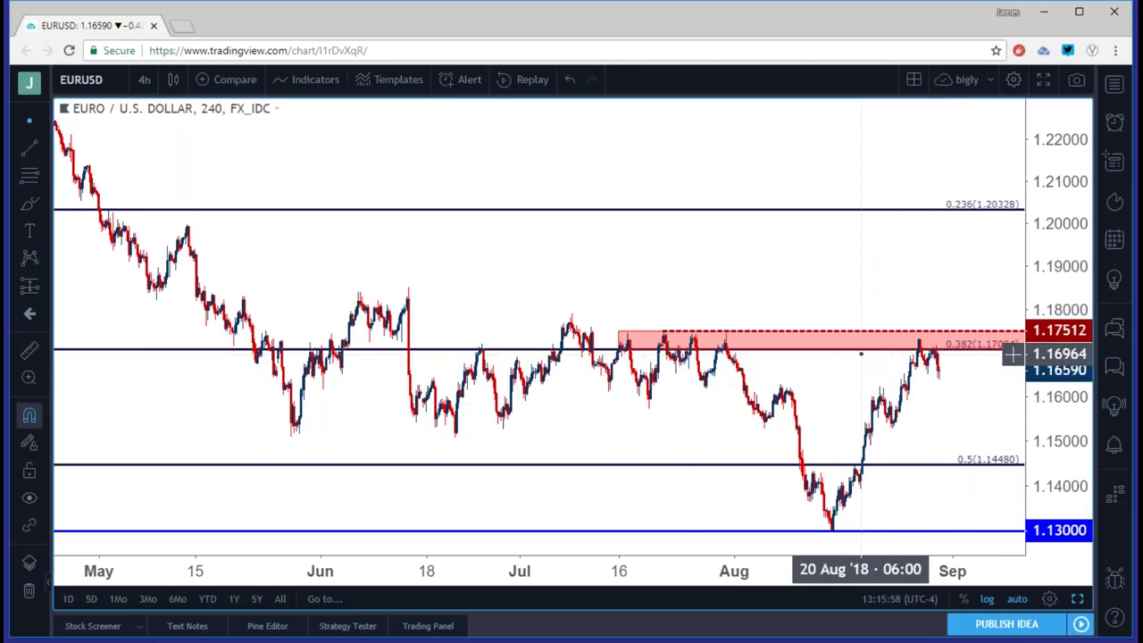
{"action": "left_click", "coordinate": [147, 78]}
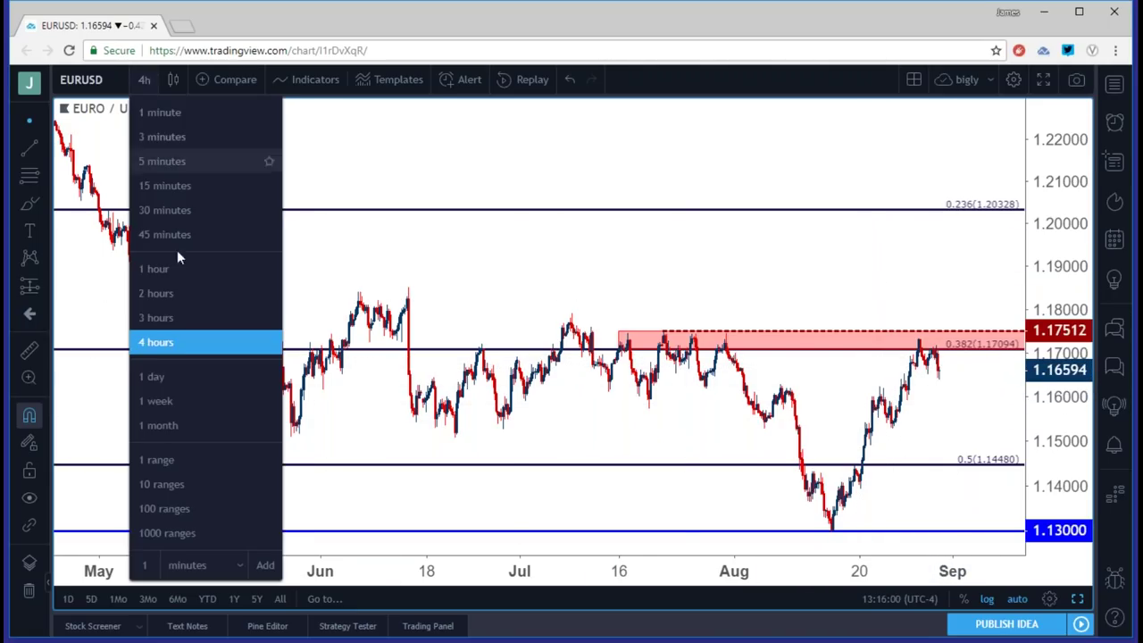
{"action": "left_click", "coordinate": [183, 374]}
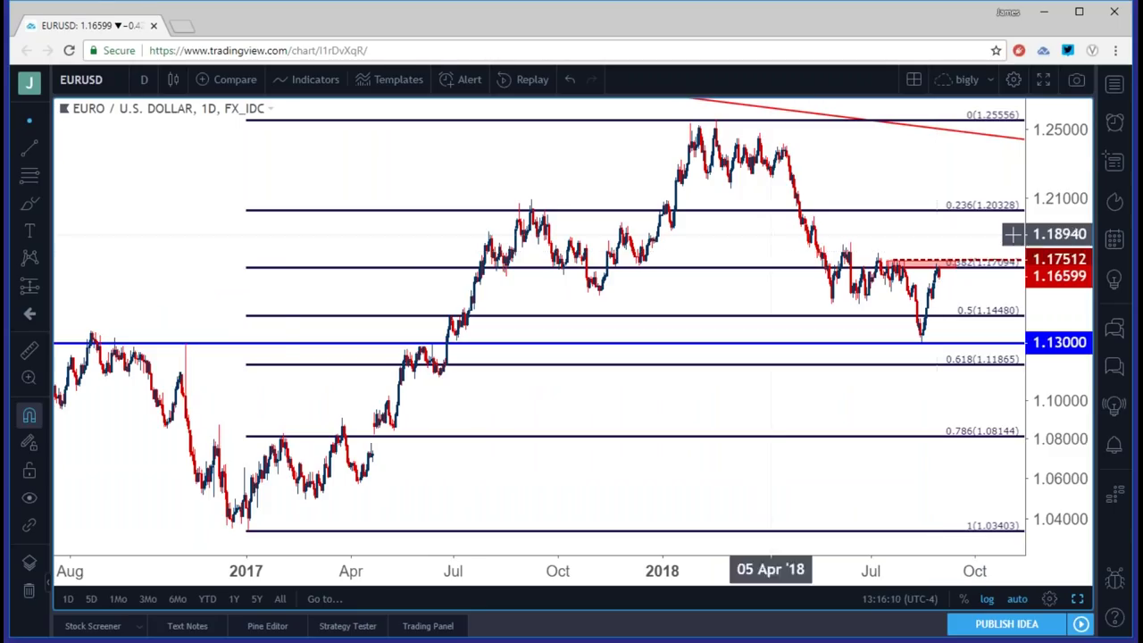
{"action": "left_click", "coordinate": [144, 79]}
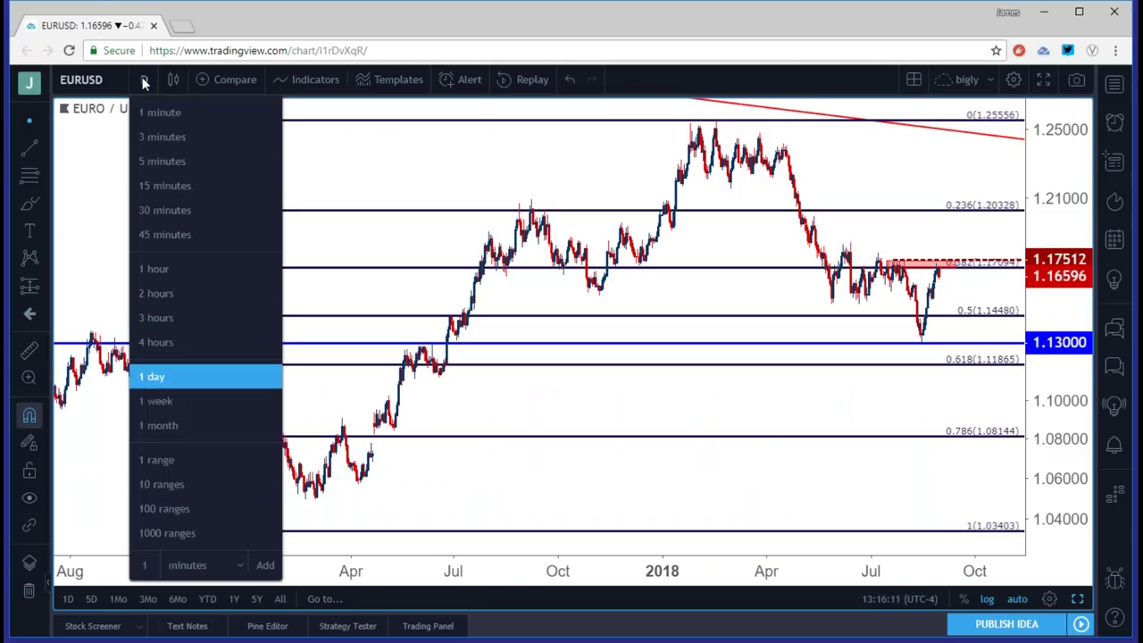
{"action": "left_click", "coordinate": [181, 400]}
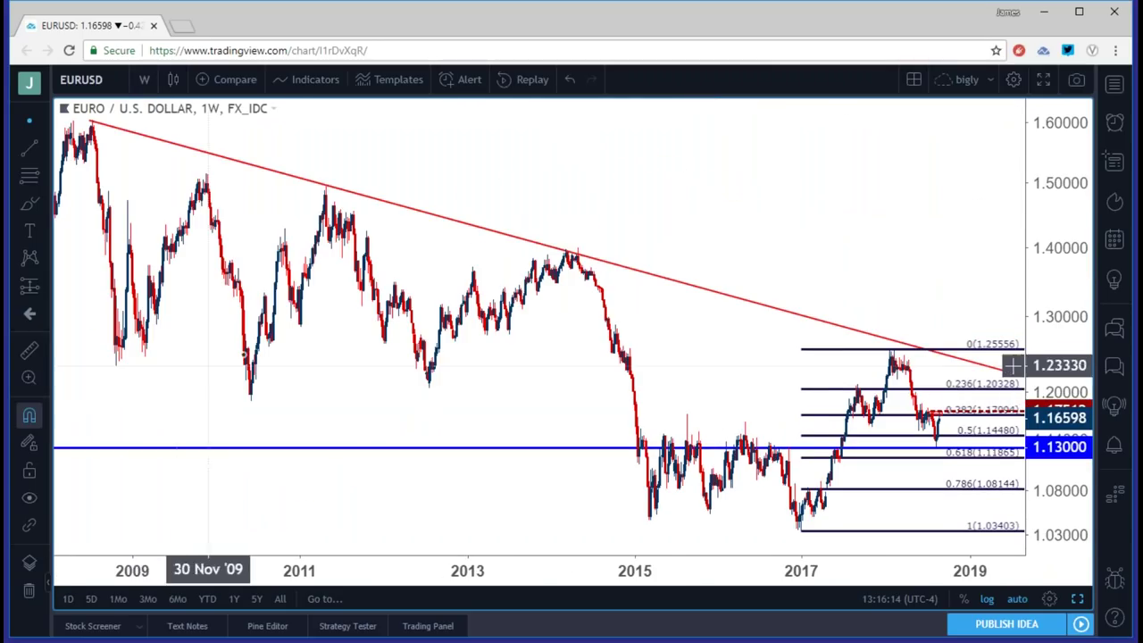
{"action": "scroll", "coordinate": [344, 348], "scroll_direction": "up", "scroll_amount": 3}
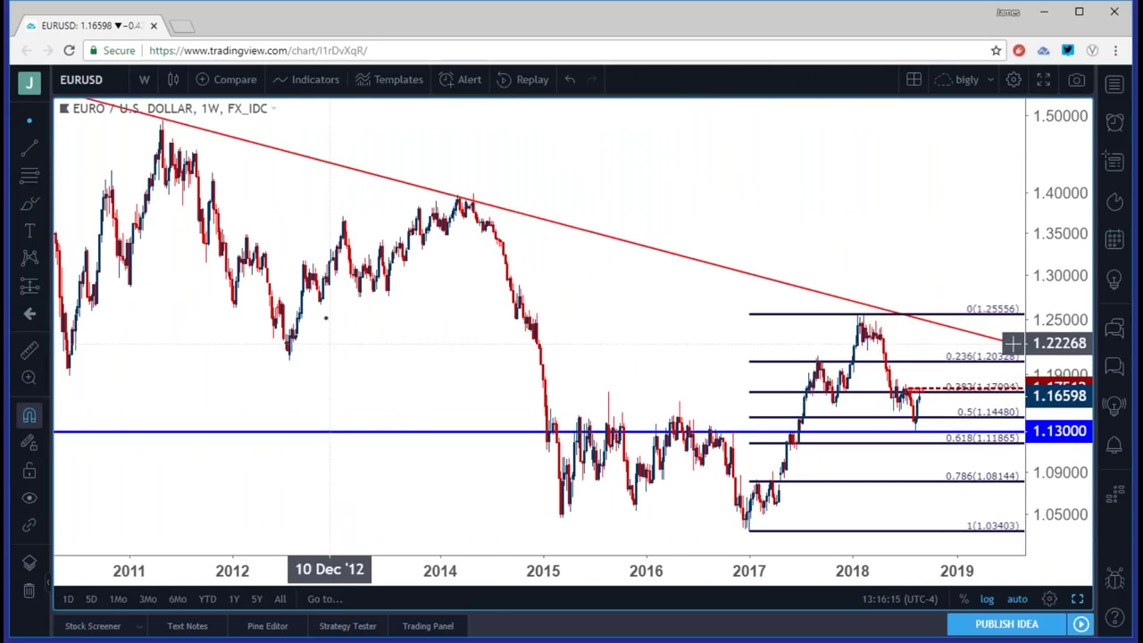
Load the GBPUSD chart through symbol search
{"action": "left_click", "coordinate": [106, 73]}
{"action": "type", "text": "GBPUSD"}
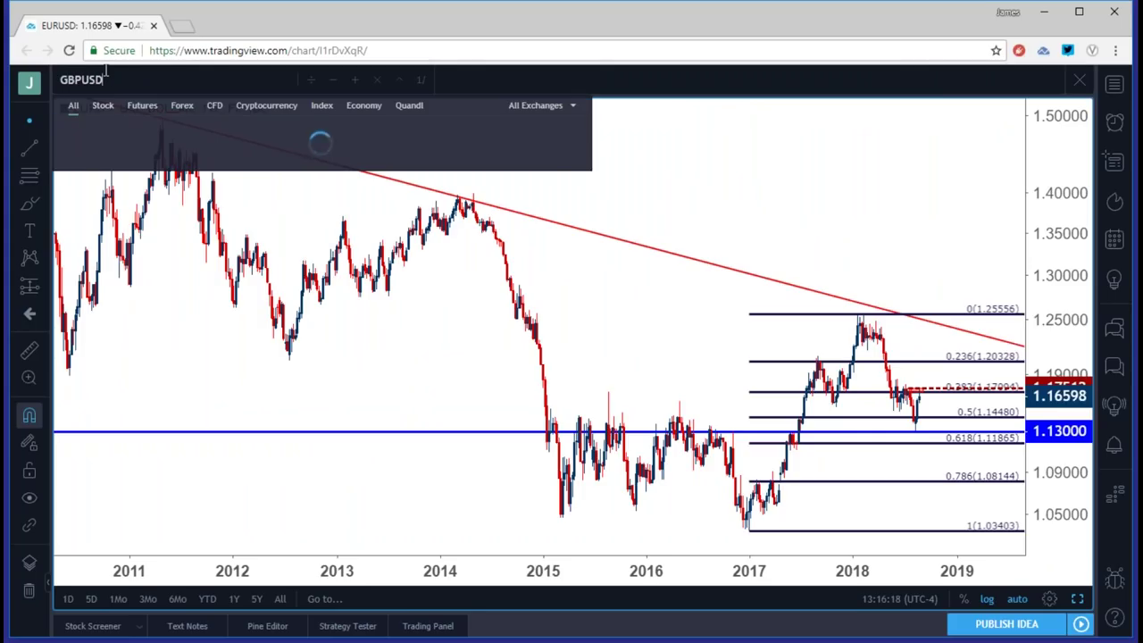
{"action": "key", "text": "Return"}
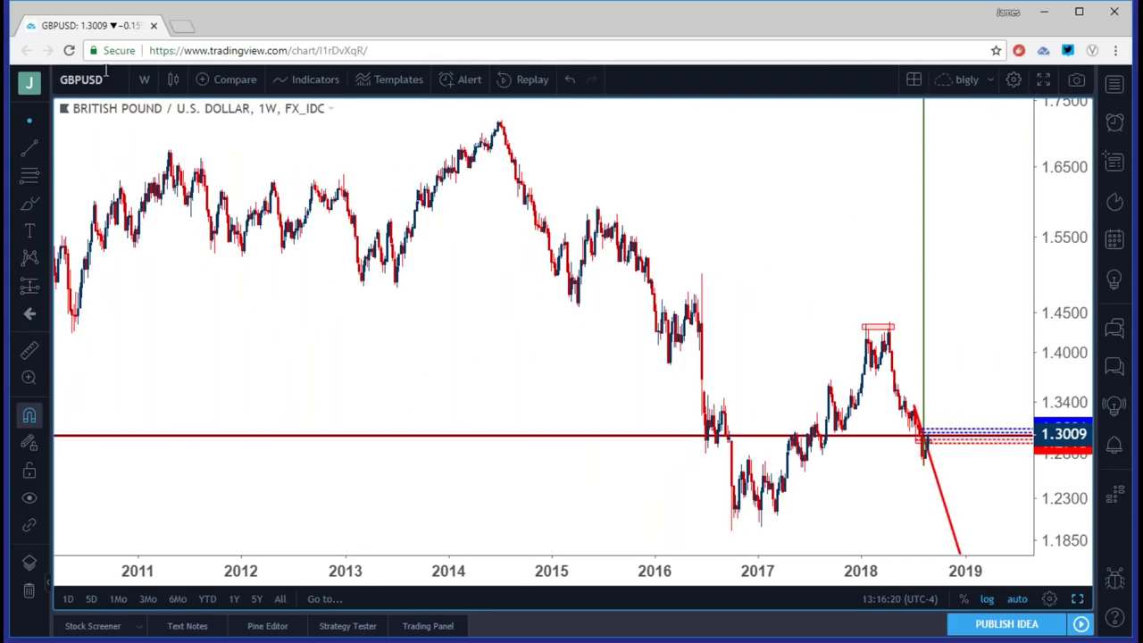
{"action": "left_click", "coordinate": [144, 80]}
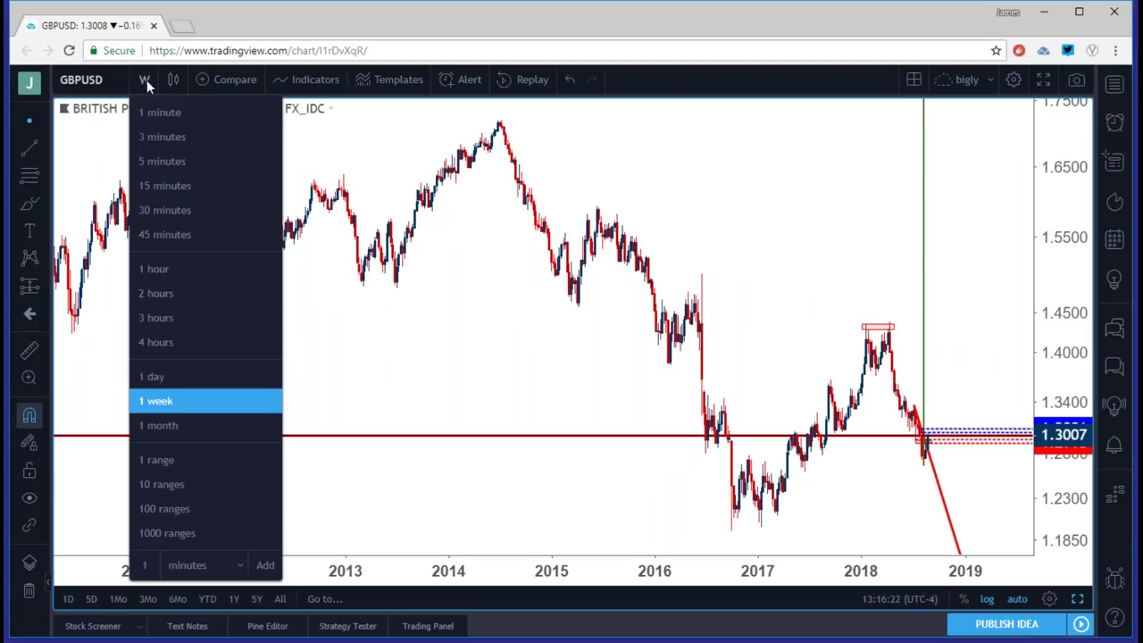
Switch GBPUSD to monthly candles and zoom in
{"action": "left_click", "coordinate": [175, 429]}
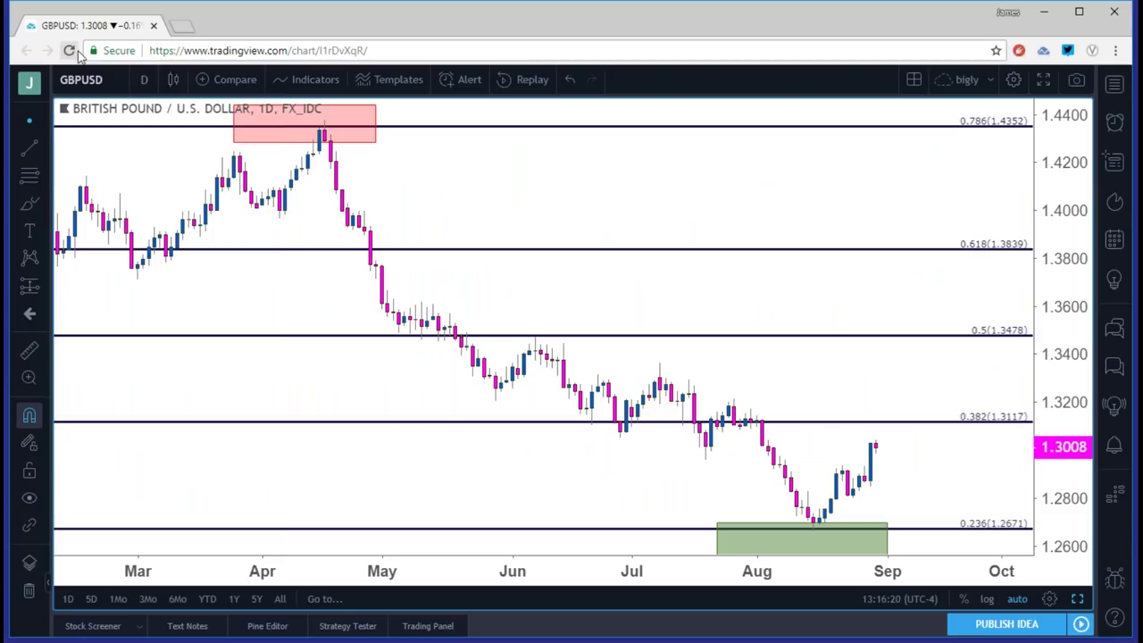
{"action": "left_click", "coordinate": [144, 80]}
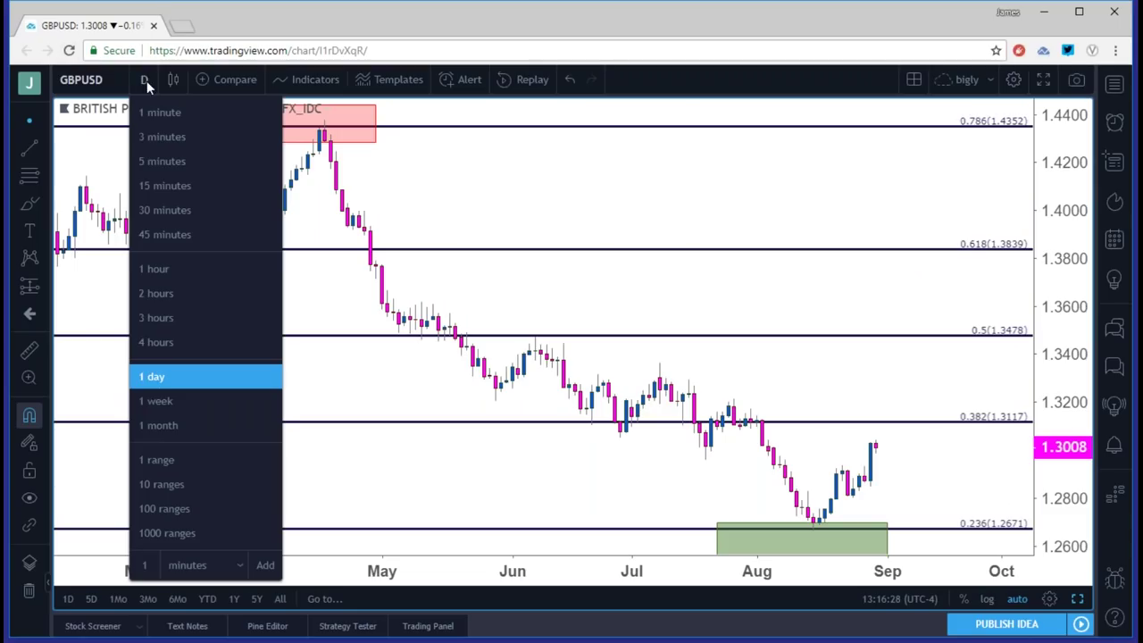
{"action": "left_click", "coordinate": [171, 419]}
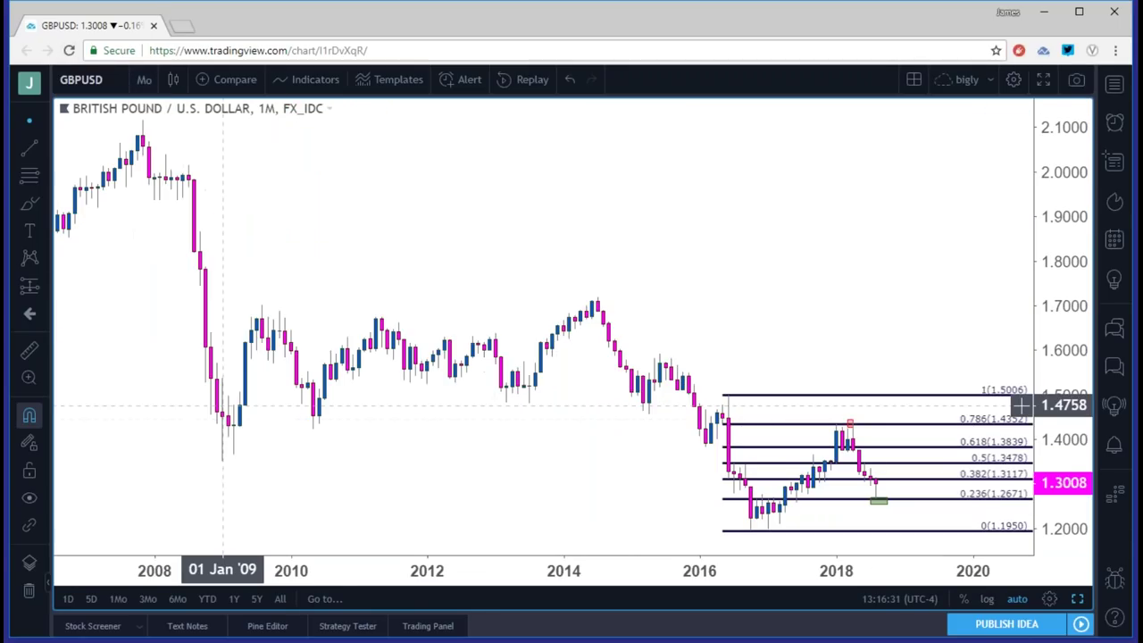
{"action": "scroll", "coordinate": [441, 416], "scroll_direction": "up", "scroll_amount": 2}
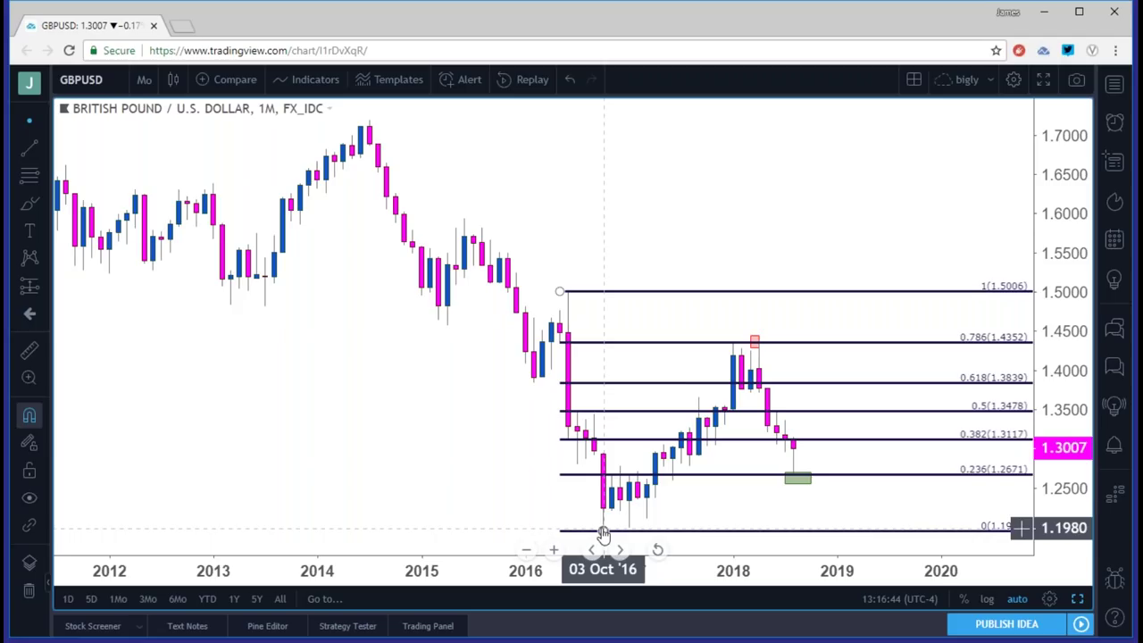
On weekly candles, select the red 0.786 zone, the Fibonacci retracement and the green 0.236 zone
{"action": "left_click", "coordinate": [144, 80]}
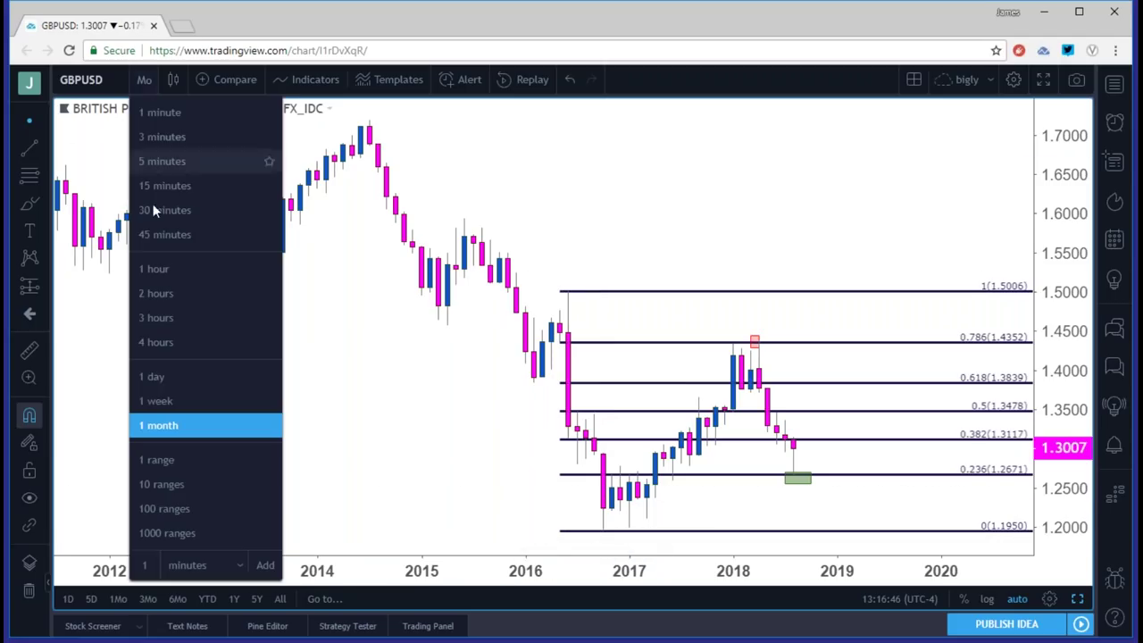
{"action": "left_click", "coordinate": [169, 408]}
{"action": "scroll", "coordinate": [301, 420], "scroll_direction": "down", "scroll_amount": 3}
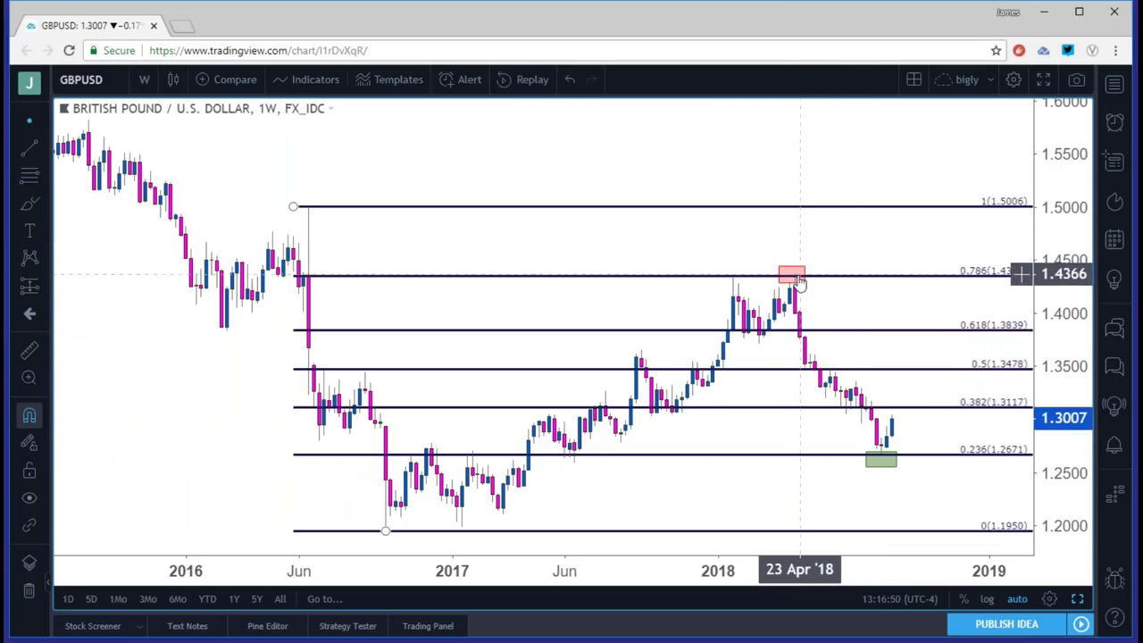
{"action": "left_click", "coordinate": [797, 280]}
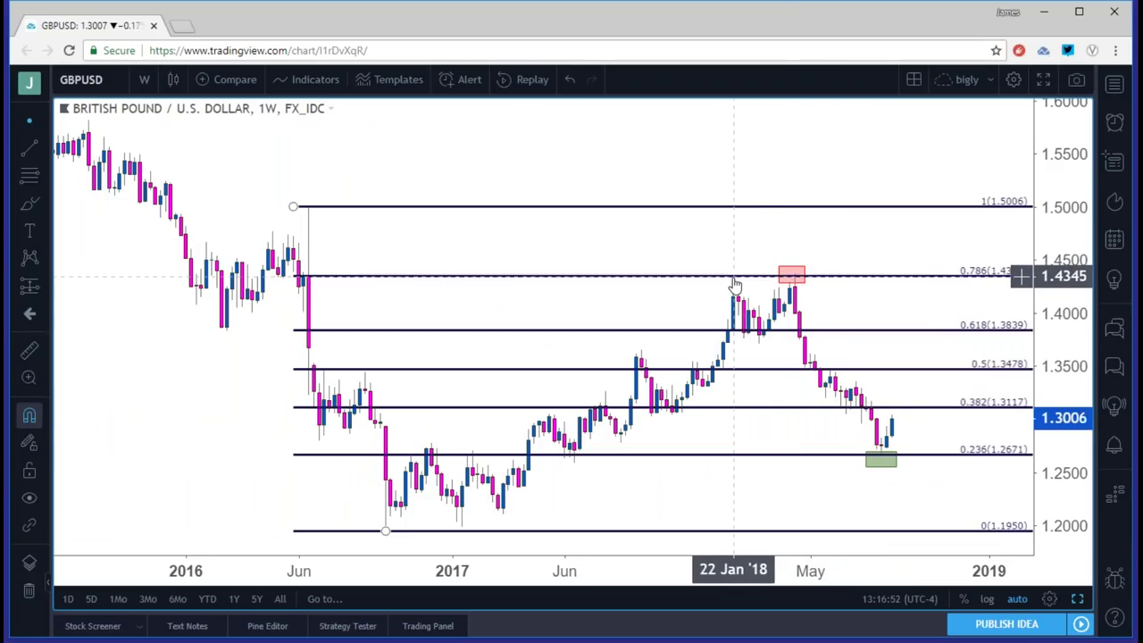
{"action": "left_click", "coordinate": [795, 280]}
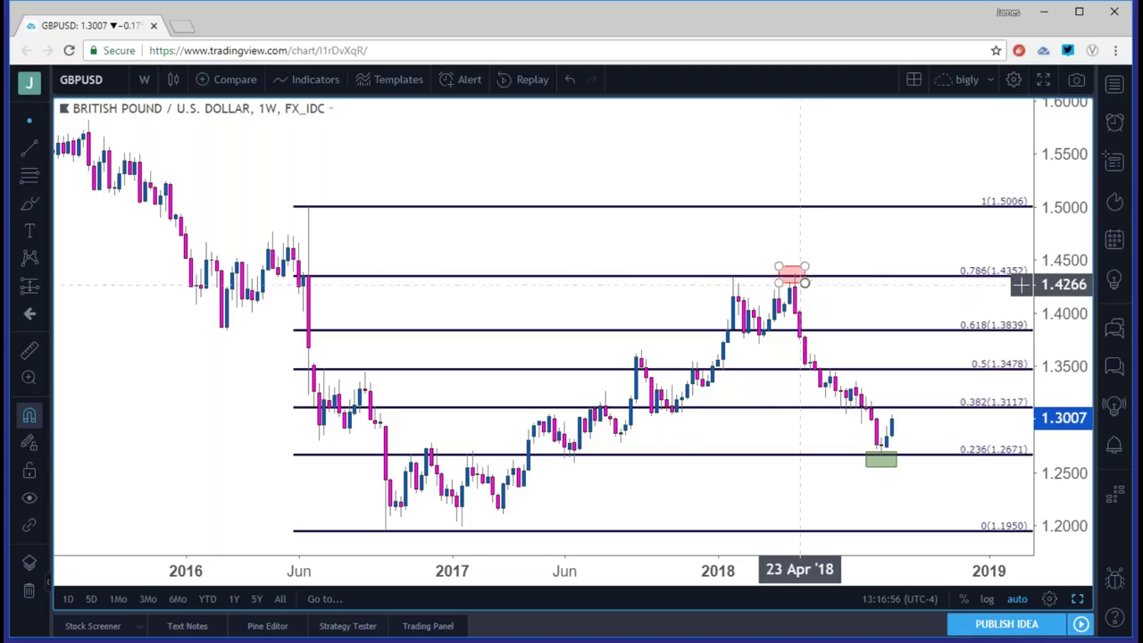
{"action": "left_click", "coordinate": [883, 460]}
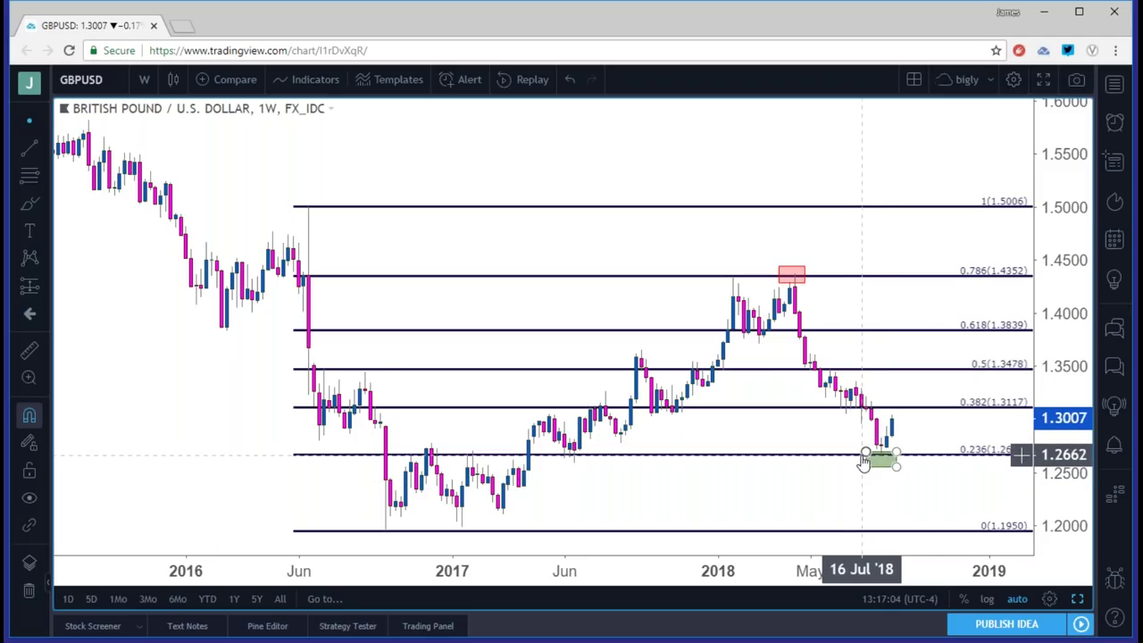
{"action": "left_click", "coordinate": [143, 80]}
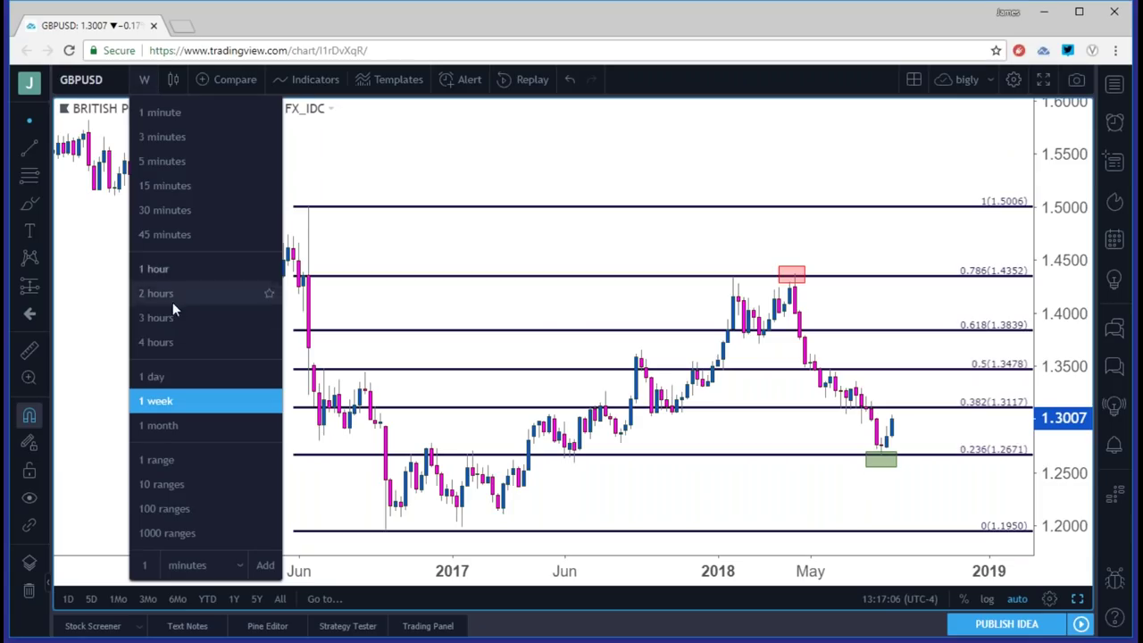
View GBPUSD on daily candles up to the latest bars, then restore the four-chart layout
{"action": "left_click", "coordinate": [152, 376]}
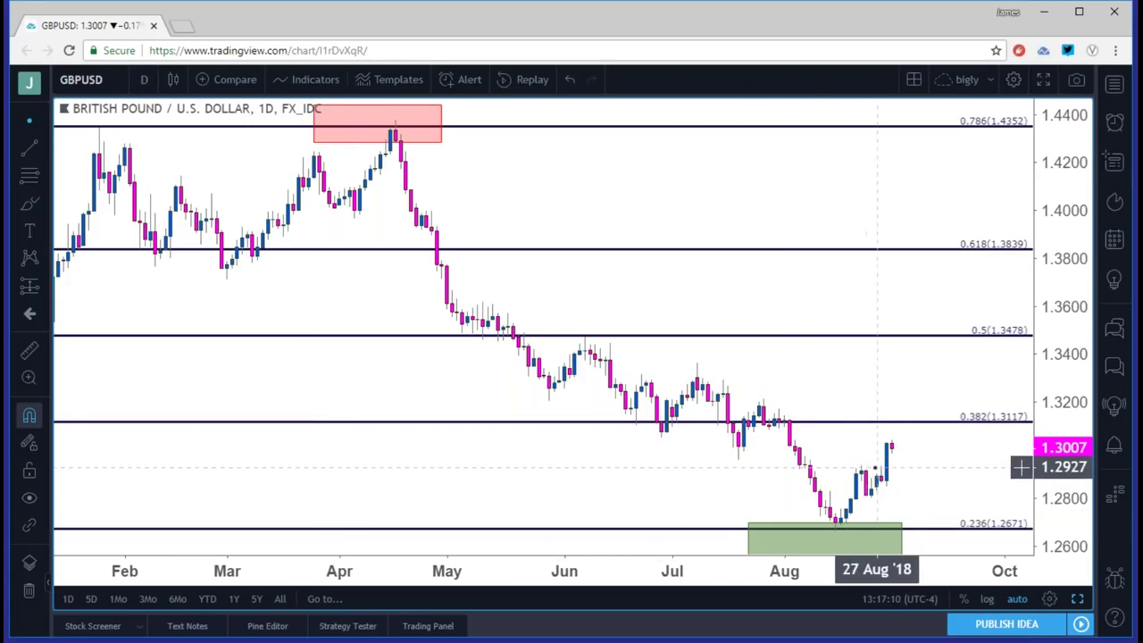
{"action": "scroll", "coordinate": [1022, 457], "scroll_direction": "left", "scroll_amount": 5}
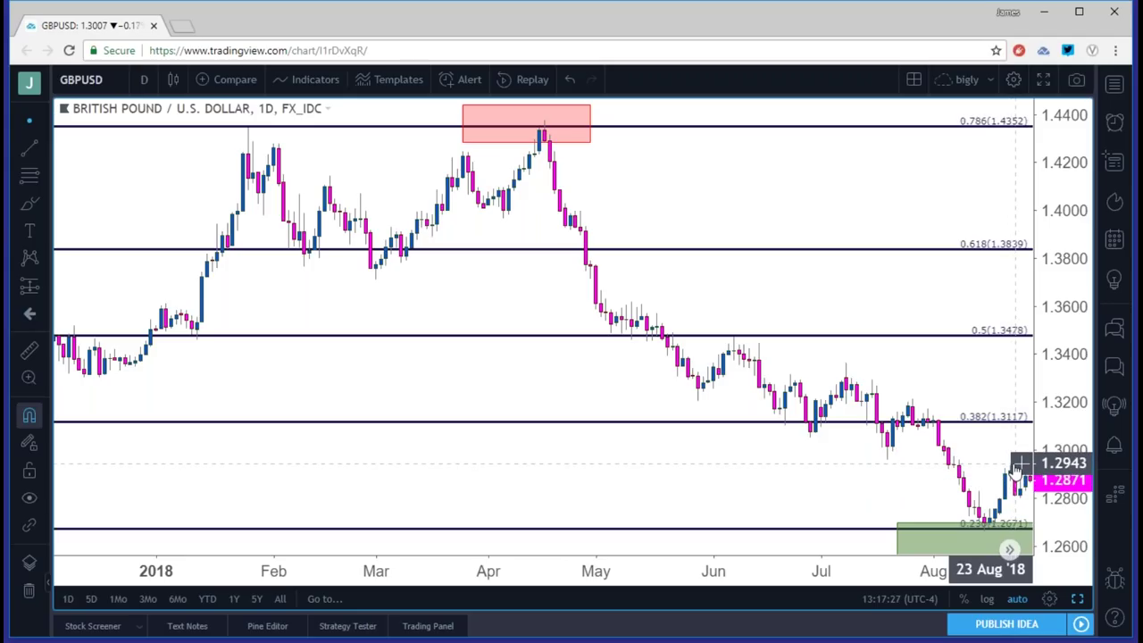
{"action": "left_click", "coordinate": [1017, 540]}
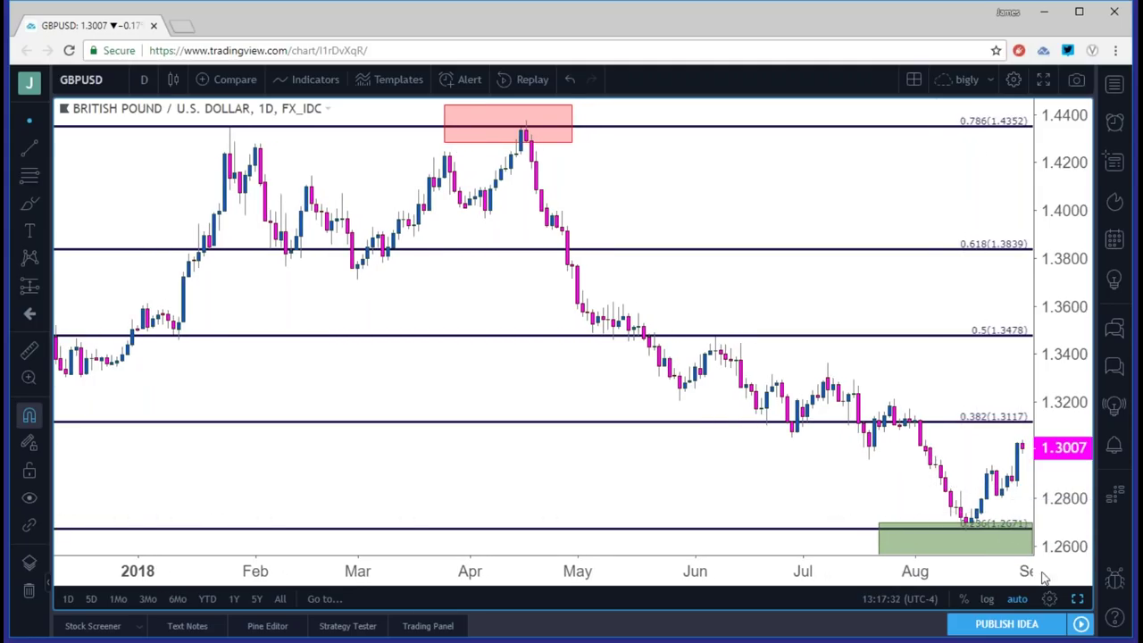
{"action": "left_click", "coordinate": [1077, 598]}
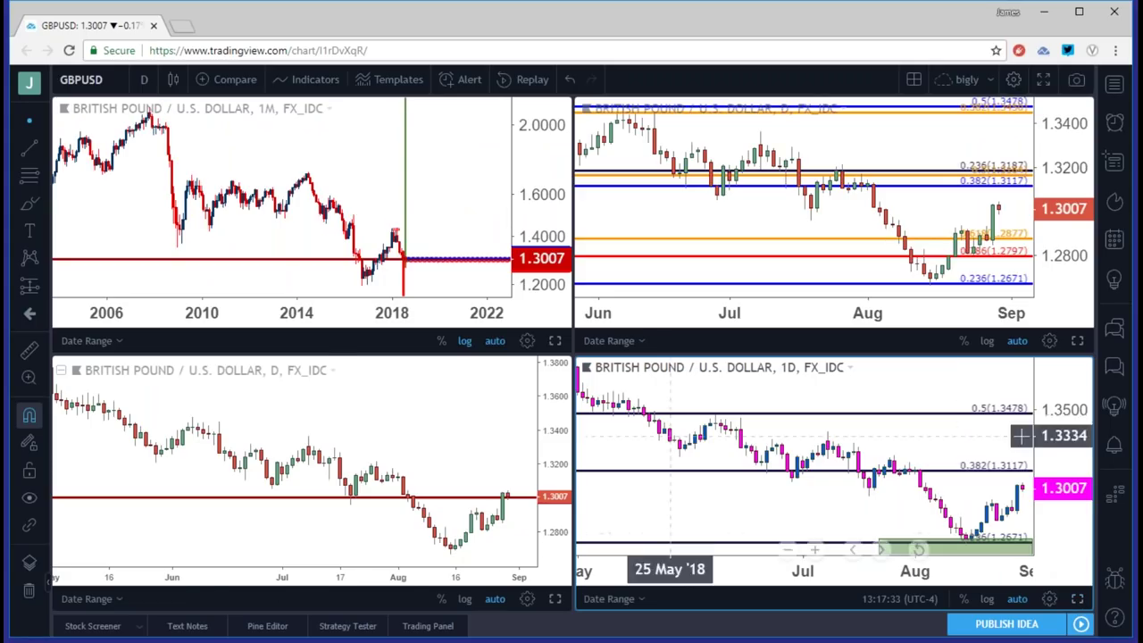
Enlarge the monthly GBPUSD chart and switch it to daily candles
{"action": "left_click", "coordinate": [554, 340]}
{"action": "left_click", "coordinate": [144, 81]}
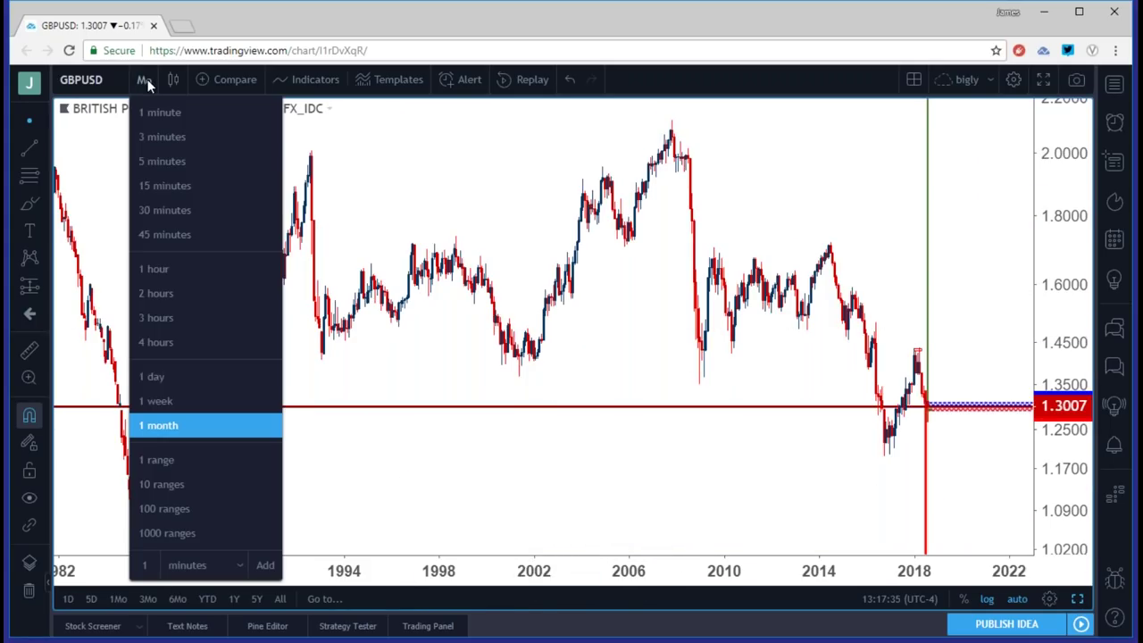
{"action": "left_click", "coordinate": [153, 376]}
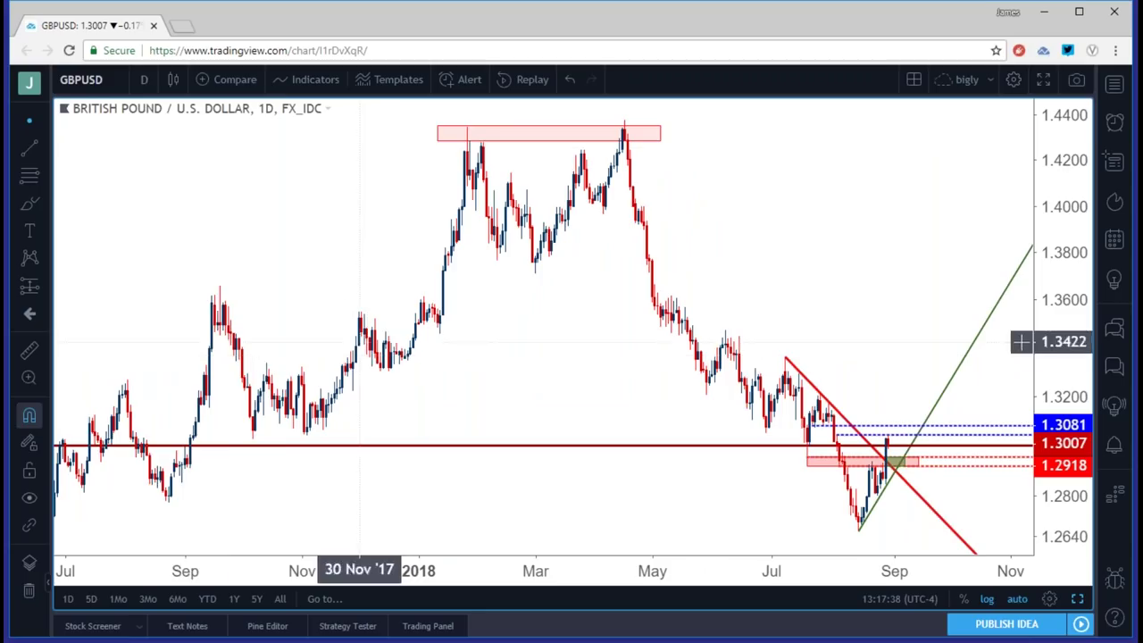
Review it on 4-hour candles, return to daily, and restore the four-chart layout
{"action": "left_click", "coordinate": [144, 79]}
{"action": "left_click", "coordinate": [175, 343]}
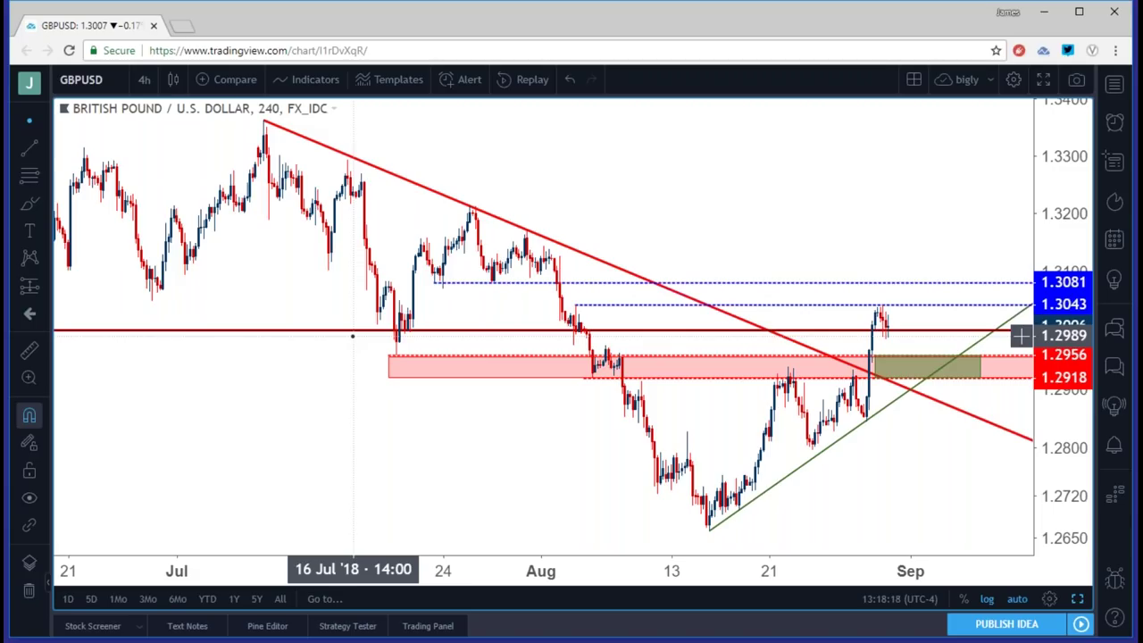
{"action": "scroll", "coordinate": [562, 393], "scroll_direction": "down", "scroll_amount": 4}
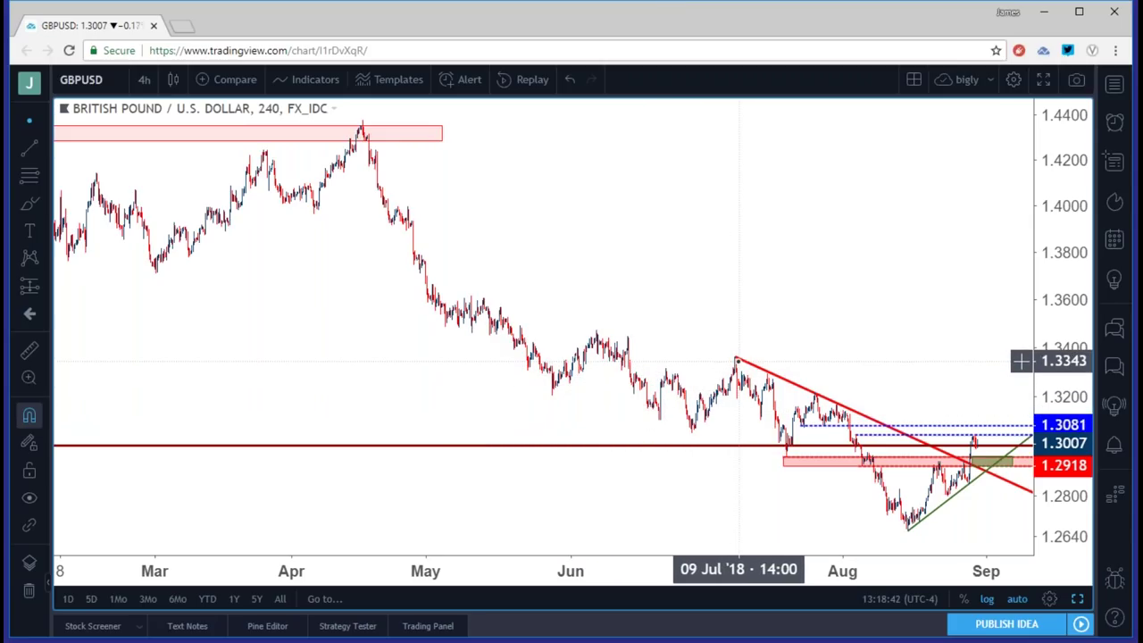
{"action": "left_click", "coordinate": [144, 79]}
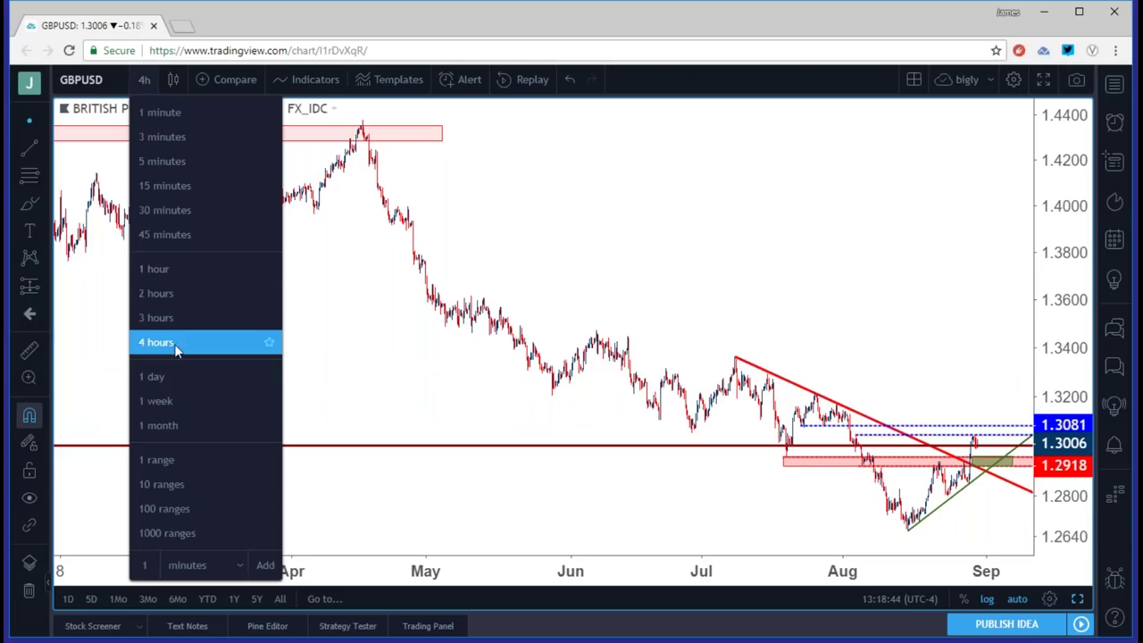
{"action": "left_click", "coordinate": [172, 376]}
{"action": "scroll", "coordinate": [534, 409], "scroll_direction": "up", "scroll_amount": 5}
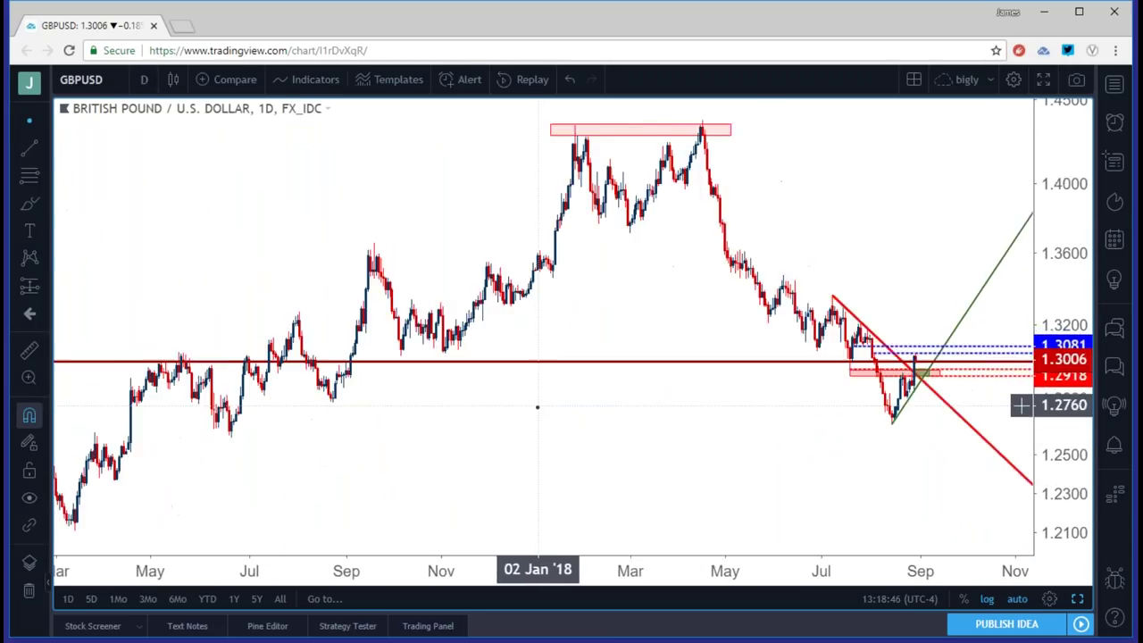
{"action": "left_click", "coordinate": [1078, 598]}
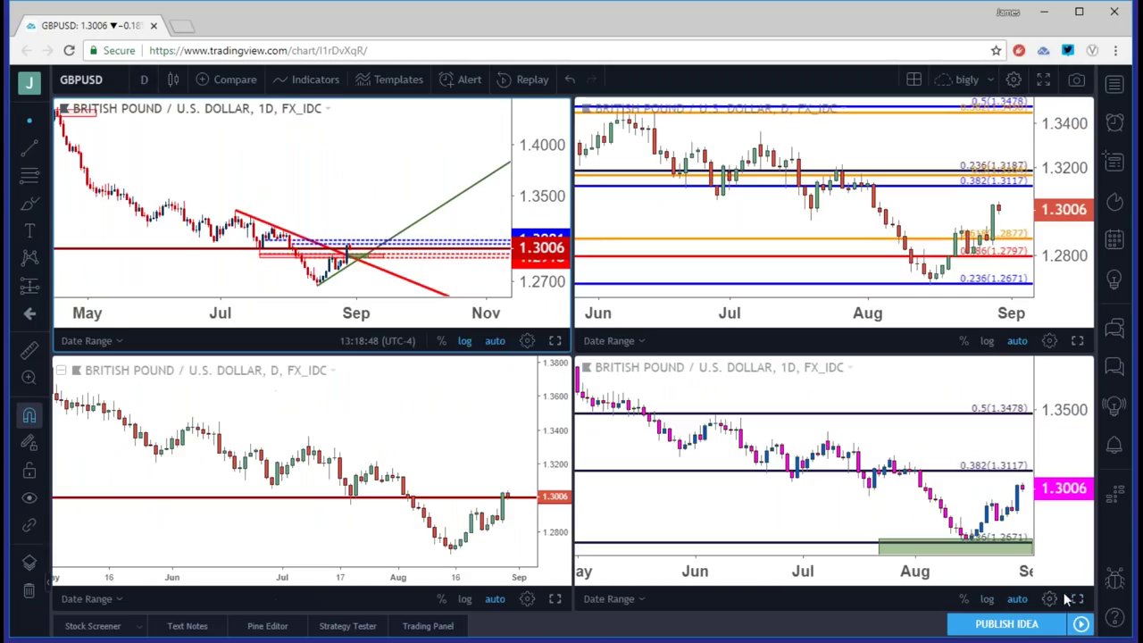
{"action": "left_click", "coordinate": [1077, 598]}
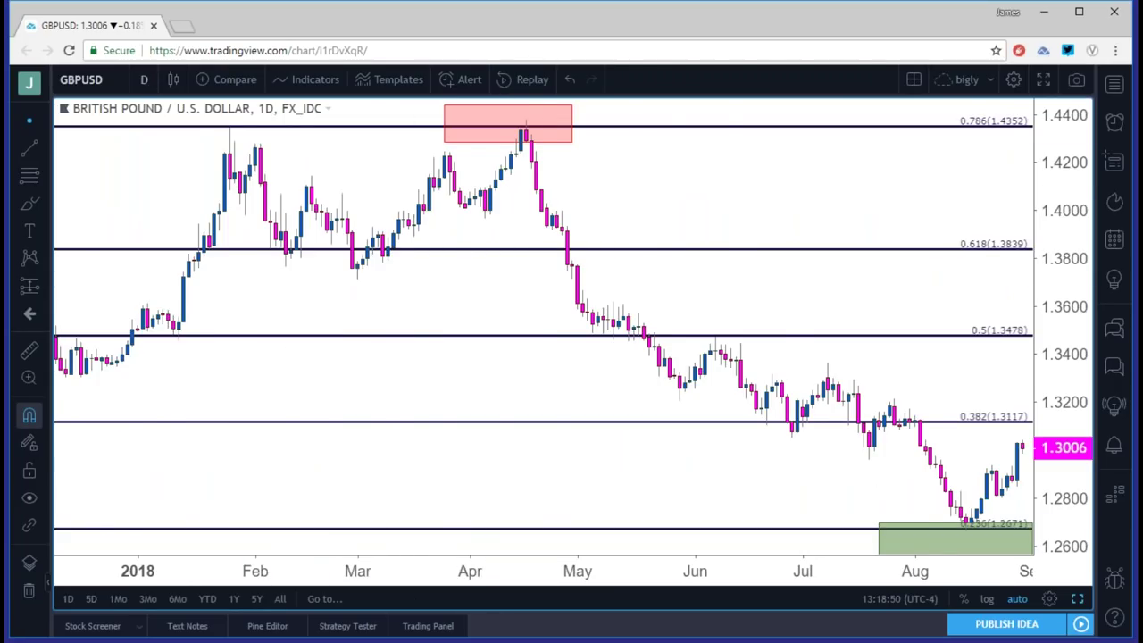
{"action": "scroll", "coordinate": [446, 319], "scroll_direction": "down", "scroll_amount": 4}
{"action": "left_click_drag", "start_coordinate": [765, 480], "coordinate": [678, 451]}
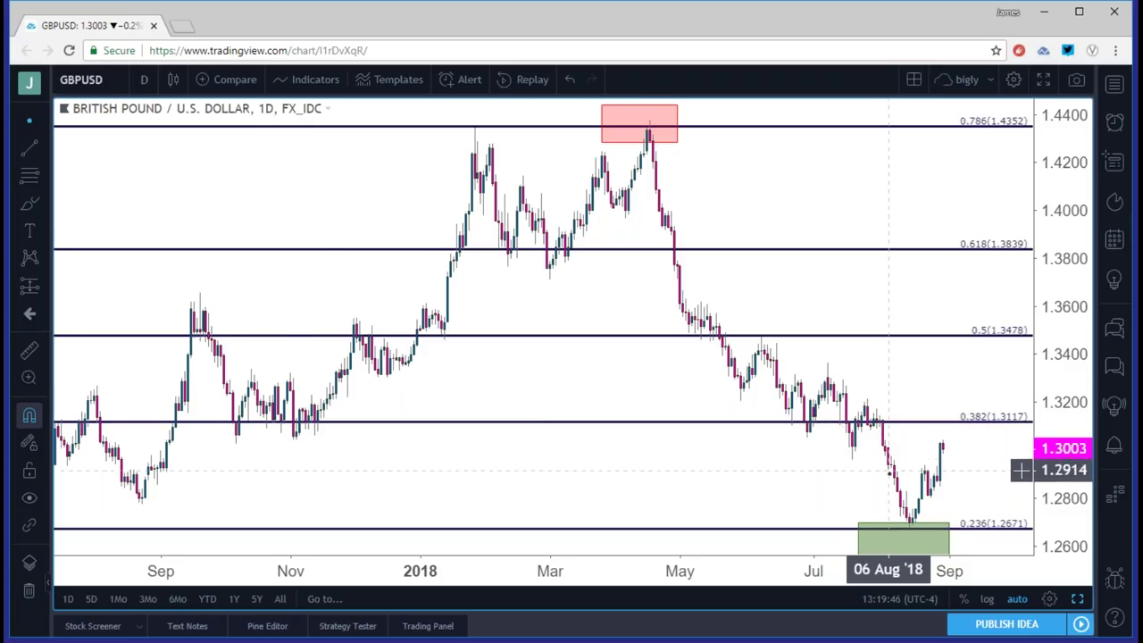
{"action": "scroll", "coordinate": [893, 470], "scroll_direction": "up", "scroll_amount": 3}
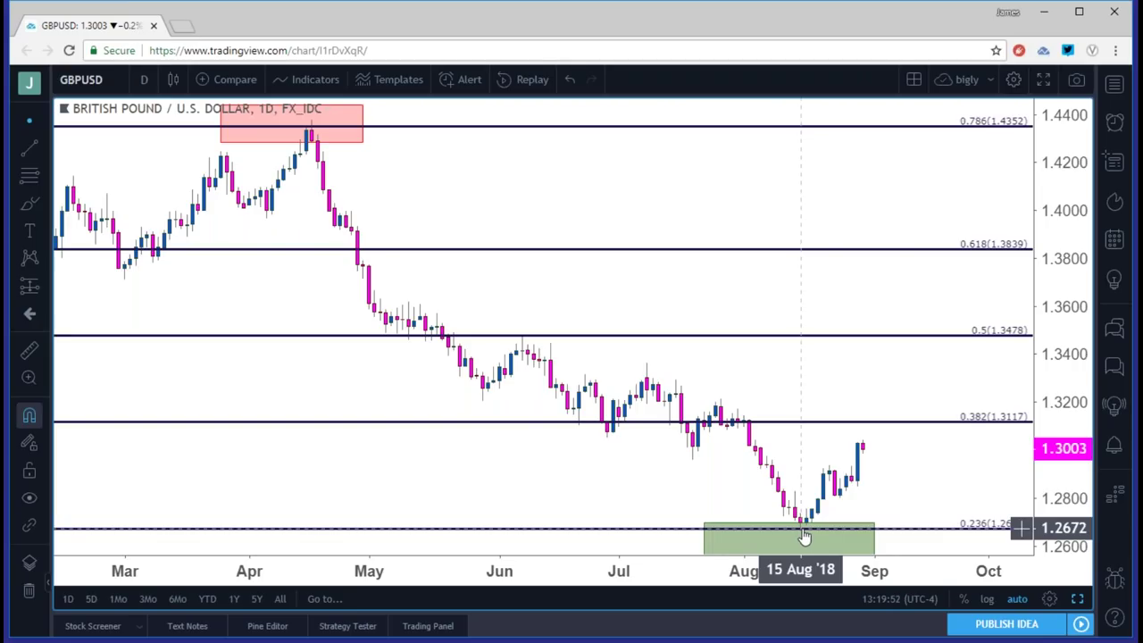
{"action": "left_click", "coordinate": [1077, 598]}
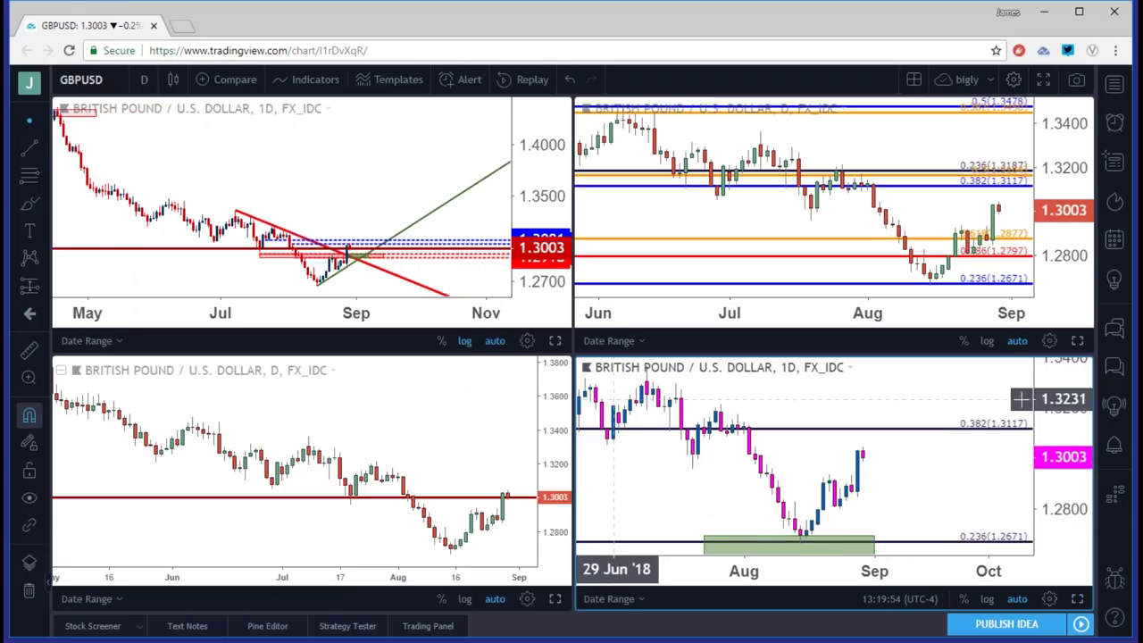
Maximize the top-left GBPUSD chart and view it on 4-hour, then 2-hour candles, zoomed out
{"action": "left_click", "coordinate": [554, 340]}
{"action": "left_click", "coordinate": [144, 79]}
{"action": "left_click", "coordinate": [155, 343]}
{"action": "scroll", "coordinate": [375, 396], "scroll_direction": "down", "scroll_amount": 4}
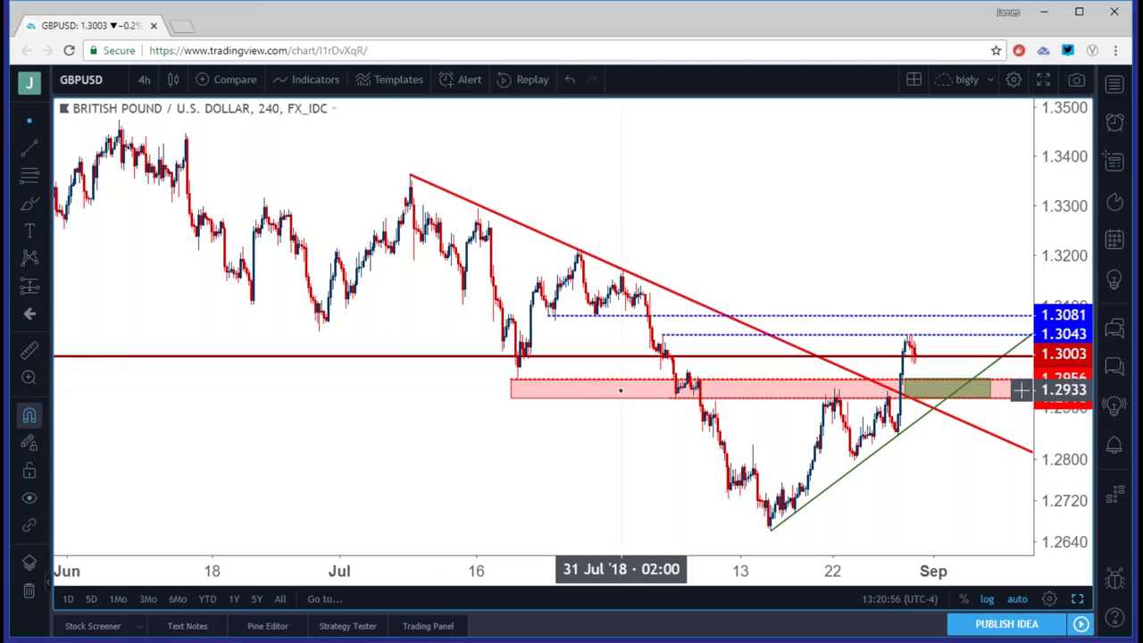
{"action": "left_click", "coordinate": [144, 80]}
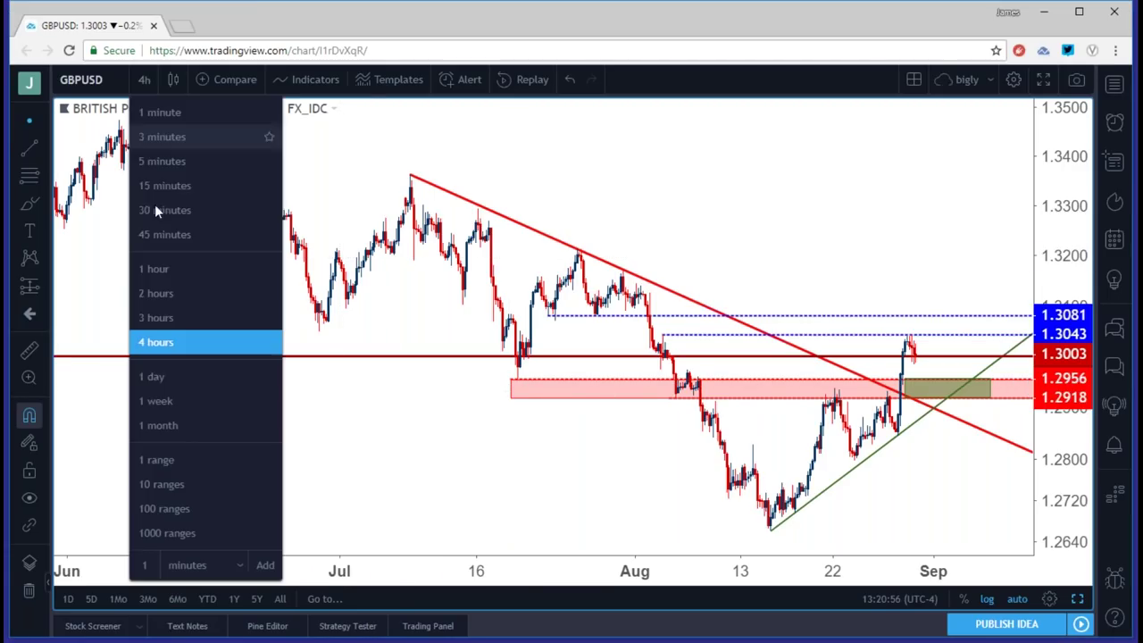
{"action": "left_click", "coordinate": [170, 293]}
{"action": "scroll", "coordinate": [545, 340], "scroll_direction": "down", "scroll_amount": 4}
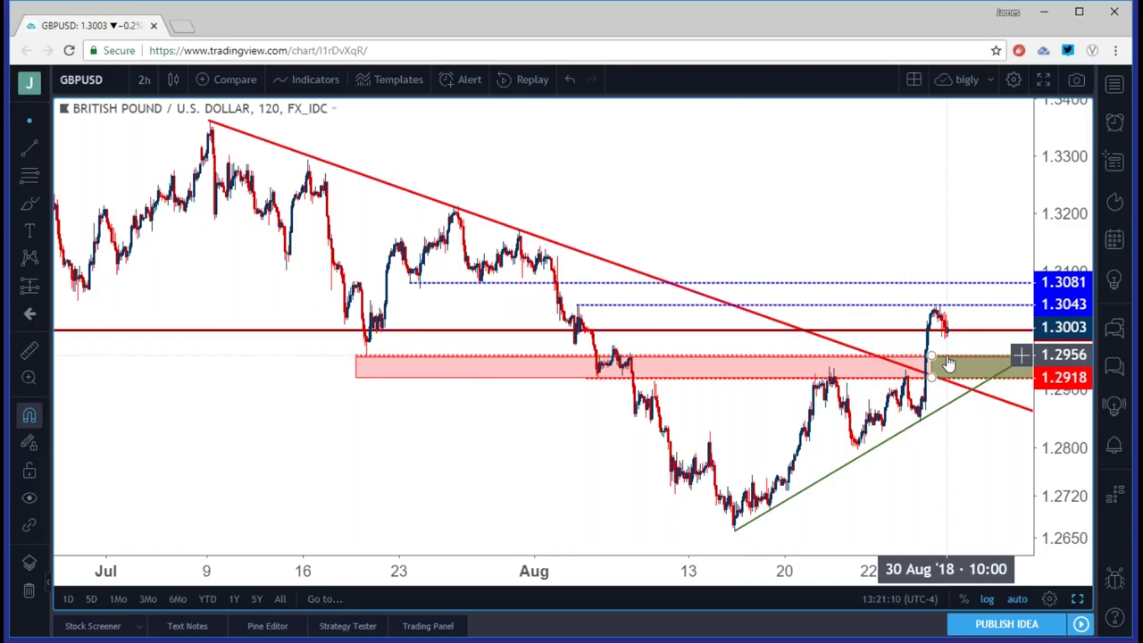
Switch the GBPUSD chart to 1-hour candles and zoom in
{"action": "left_click", "coordinate": [144, 79]}
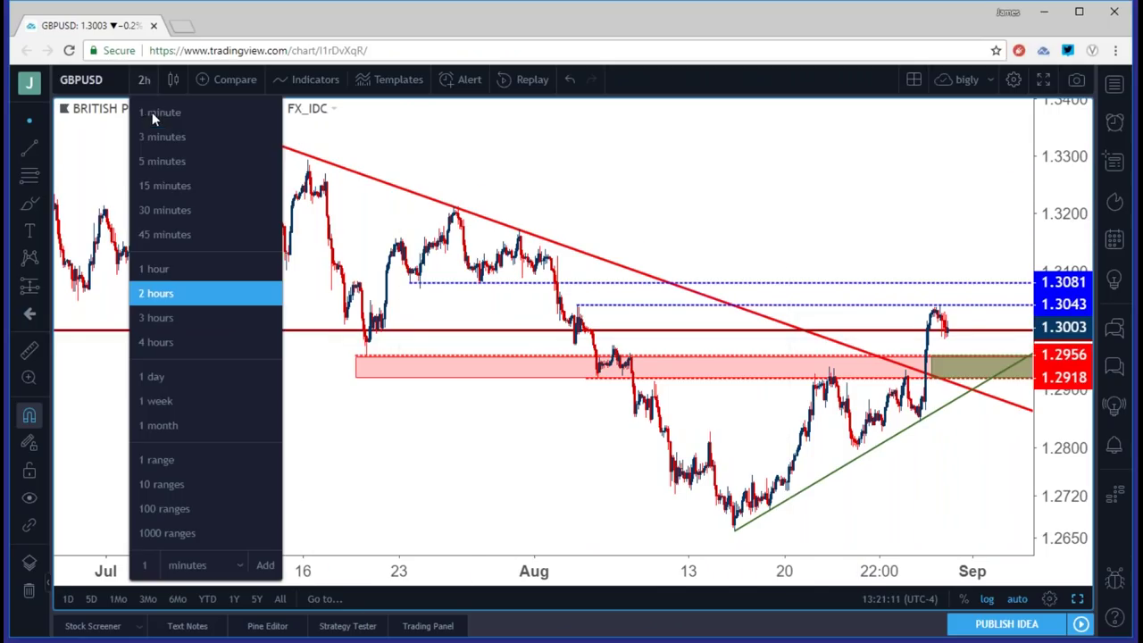
{"action": "left_click", "coordinate": [158, 268]}
{"action": "scroll", "coordinate": [596, 338], "scroll_direction": "up", "scroll_amount": 5}
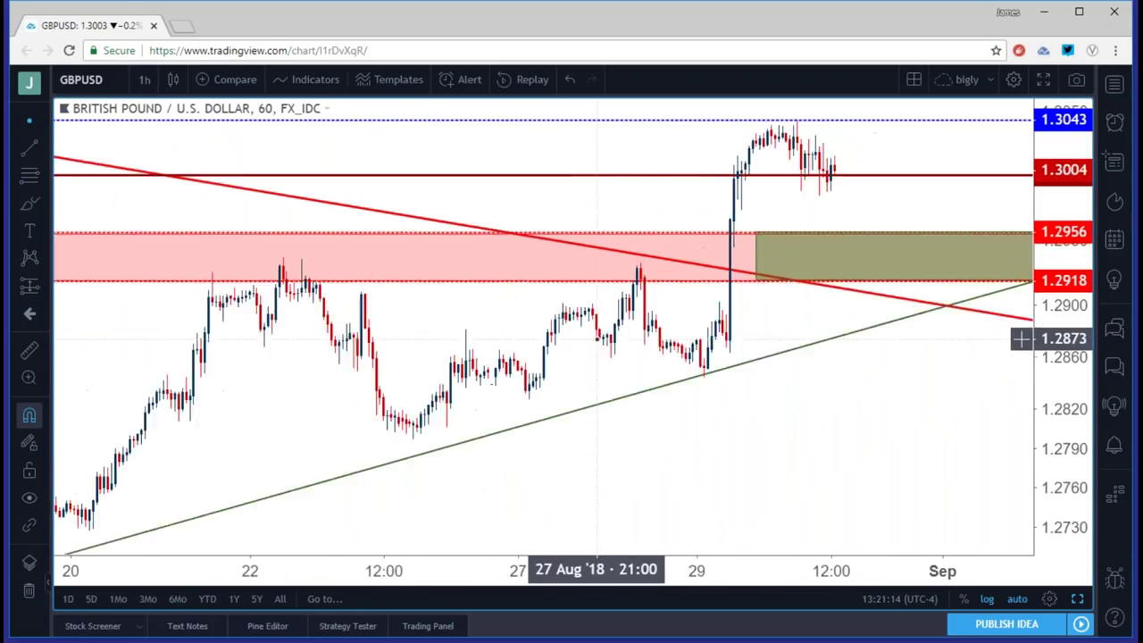
{"action": "scroll", "coordinate": [596, 339], "scroll_direction": "up", "scroll_amount": 1}
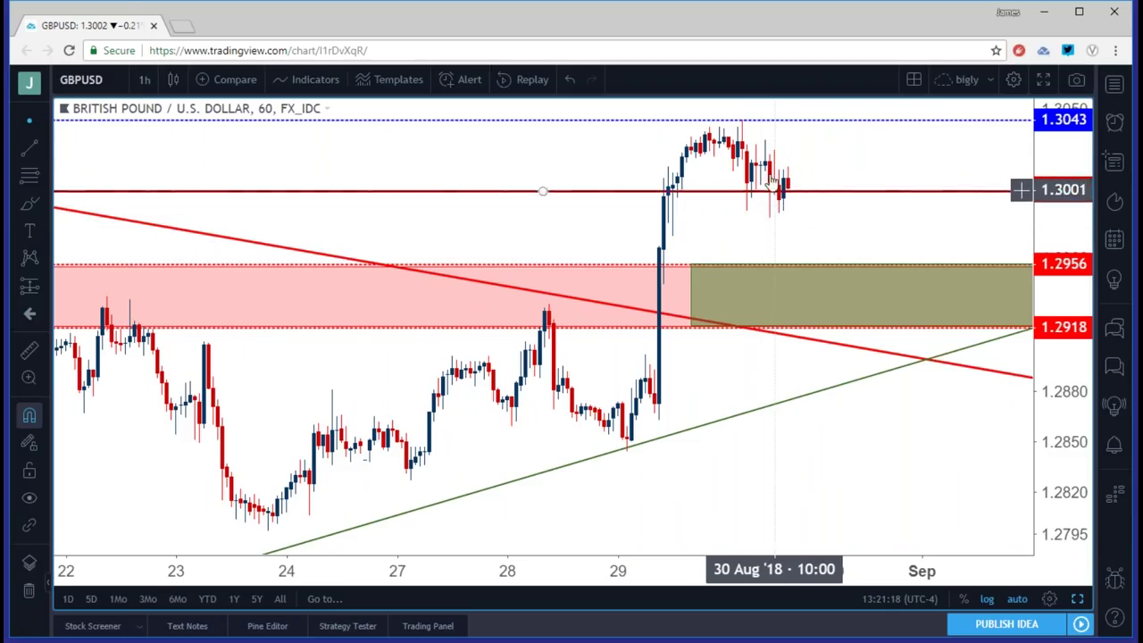
Switch to 30-minute candles, zoom out, then return to the daily timeframe
{"action": "left_click", "coordinate": [144, 79]}
{"action": "left_click", "coordinate": [166, 205]}
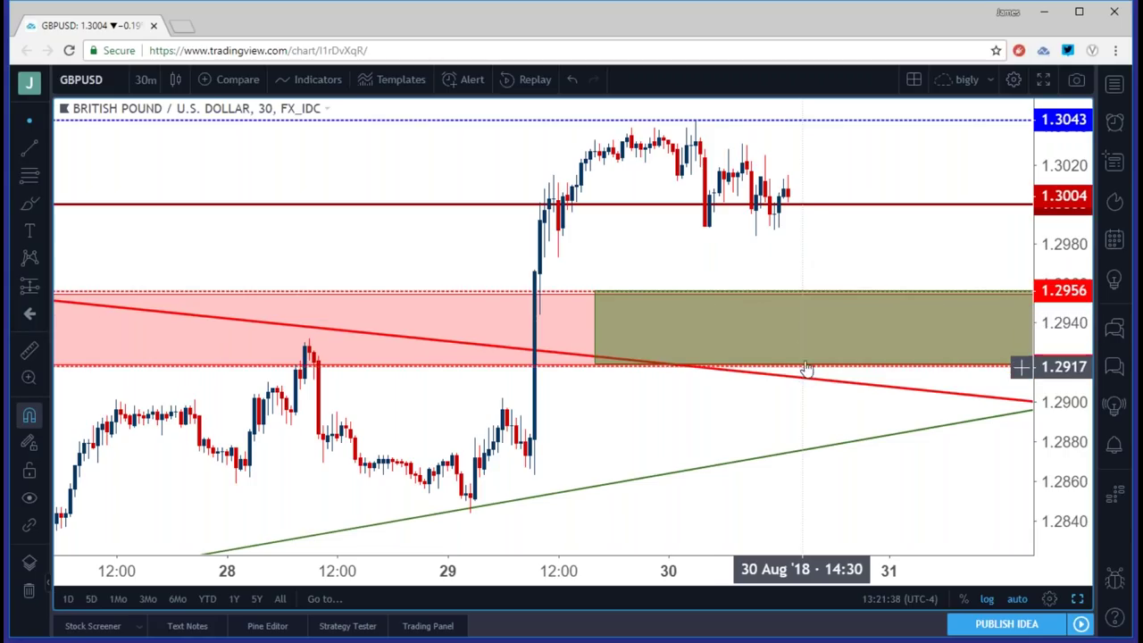
{"action": "scroll", "coordinate": [801, 344], "scroll_direction": "down", "scroll_amount": 3}
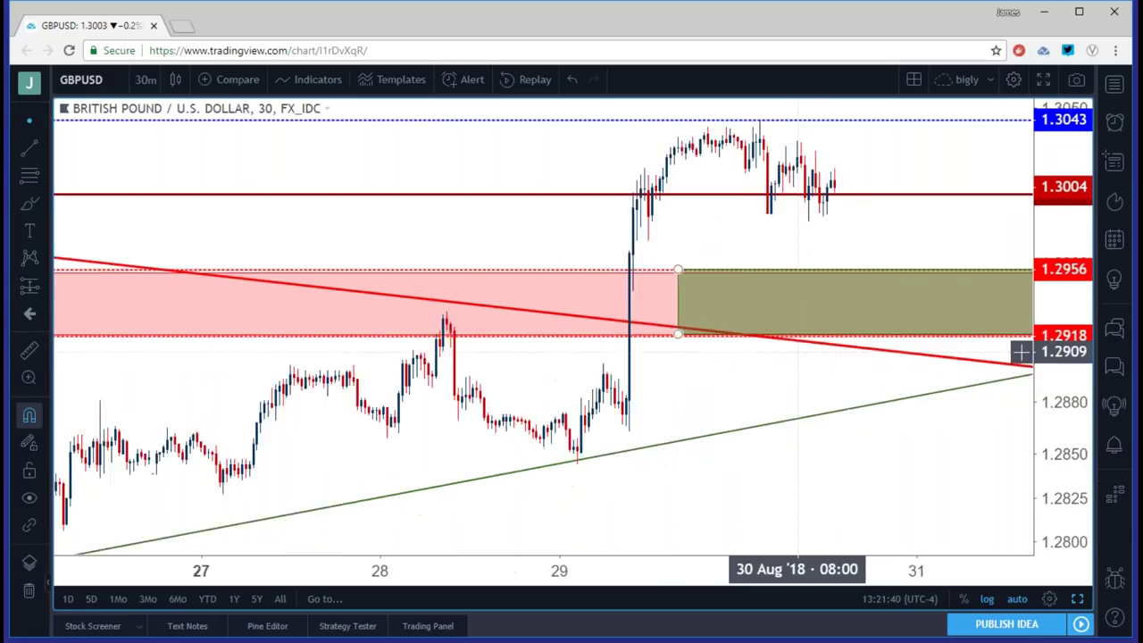
{"action": "scroll", "coordinate": [789, 348], "scroll_direction": "down", "scroll_amount": 3}
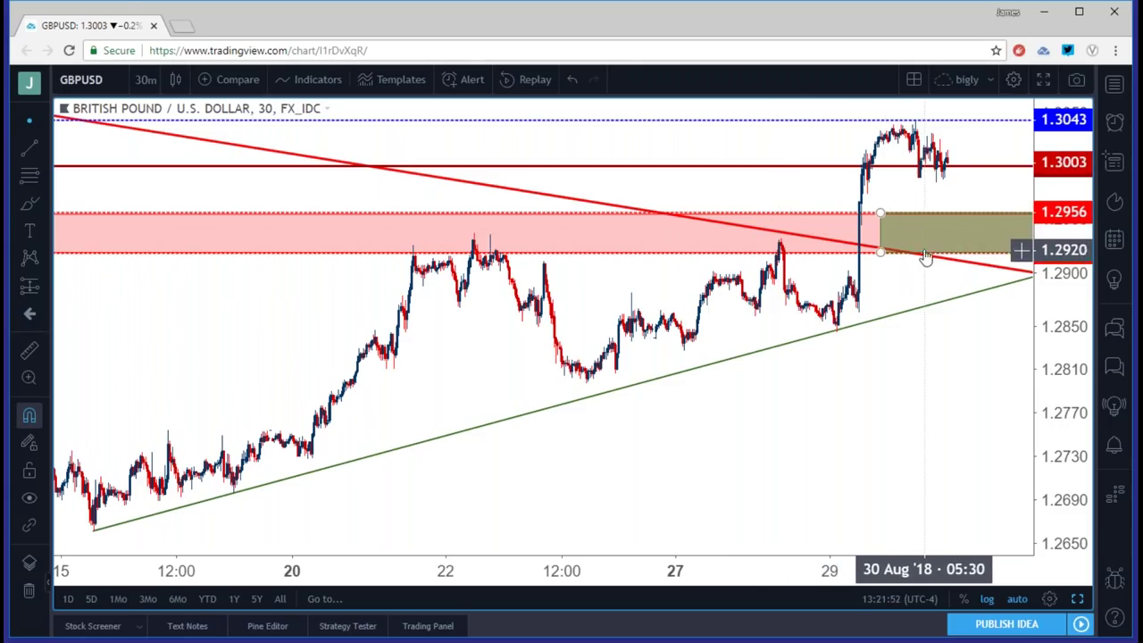
{"action": "left_click", "coordinate": [146, 79]}
{"action": "left_click", "coordinate": [177, 374]}
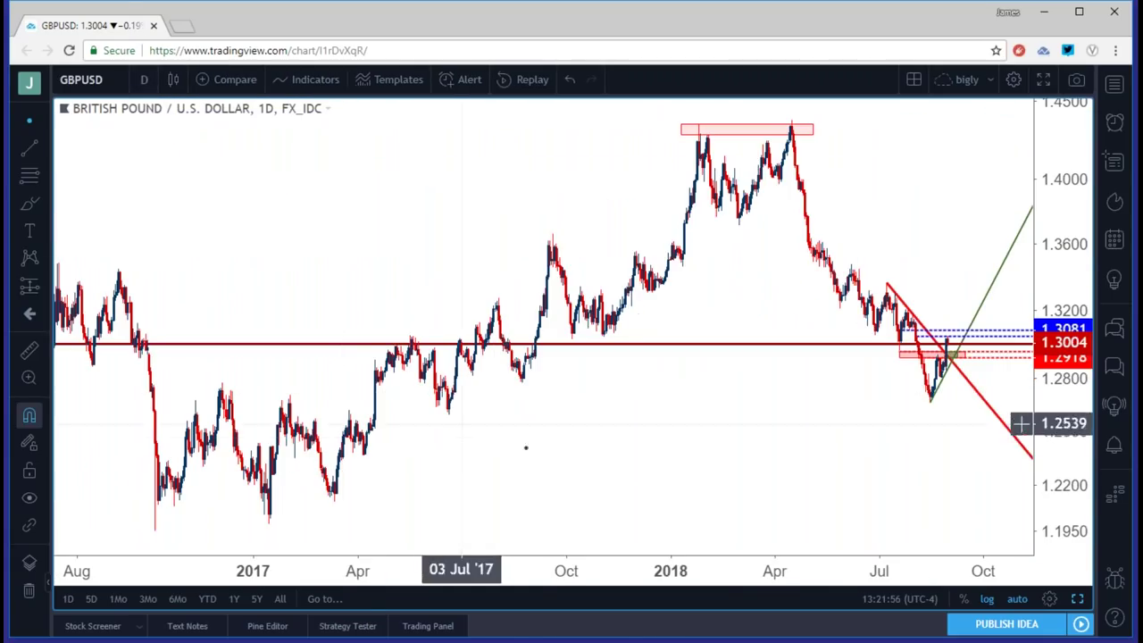
Show GBPUSD on 4-hour candles and select the green 1.2918–1.2956 zone
{"action": "left_click", "coordinate": [146, 80]}
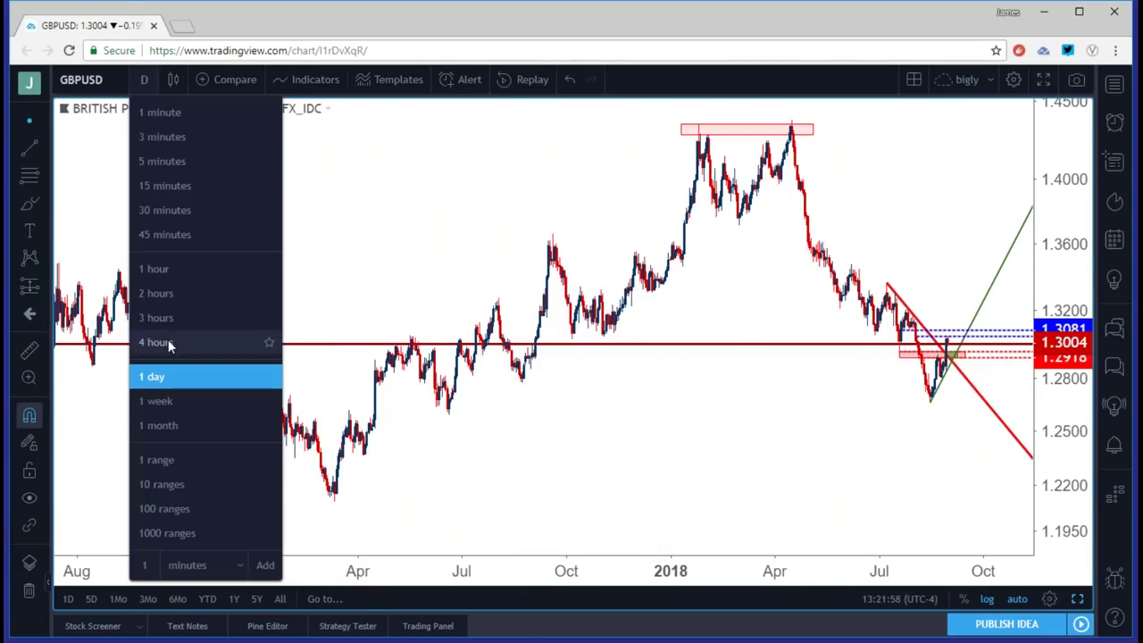
{"action": "left_click", "coordinate": [167, 340]}
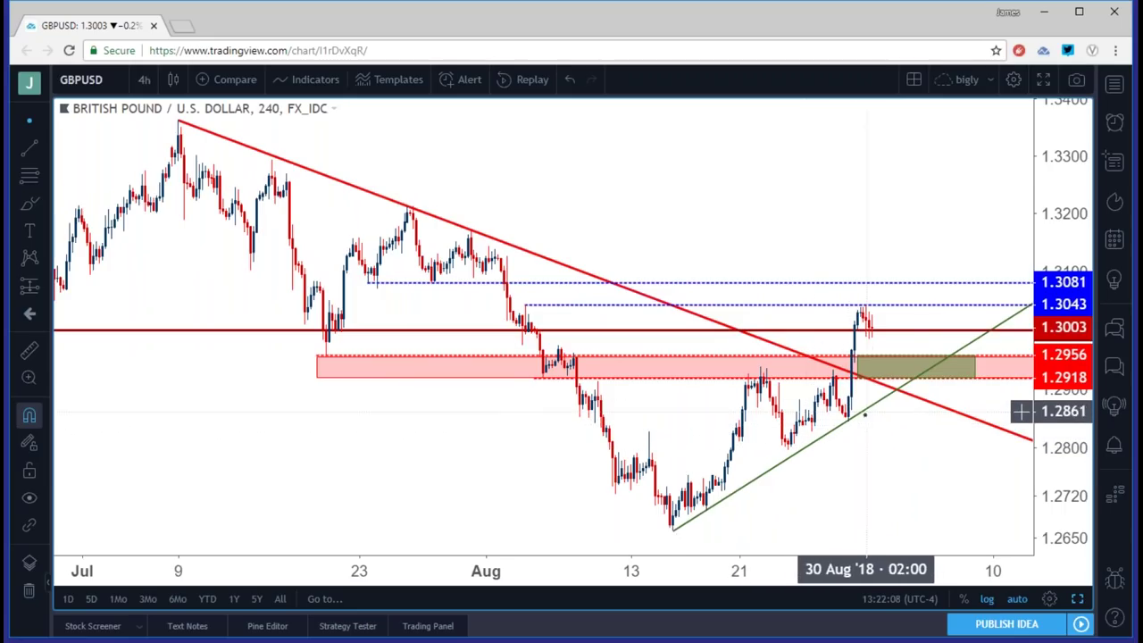
{"action": "left_click", "coordinate": [856, 368]}
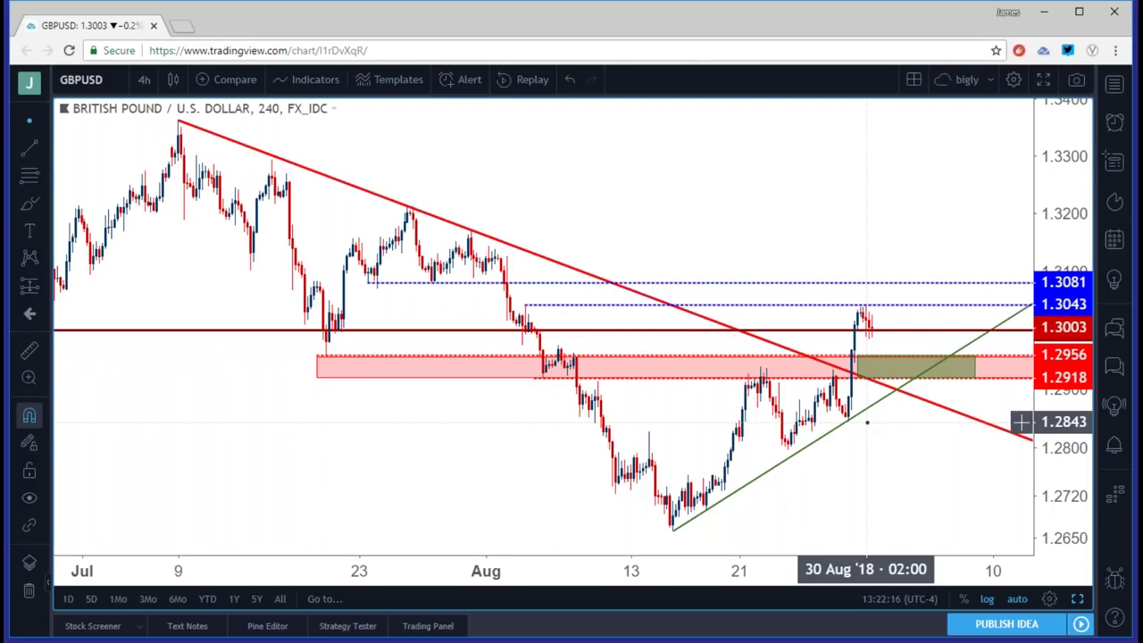
{"action": "scroll", "coordinate": [866, 422], "scroll_direction": "down", "scroll_amount": 6}
{"action": "scroll", "coordinate": [838, 432], "scroll_direction": "up", "scroll_amount": 6}
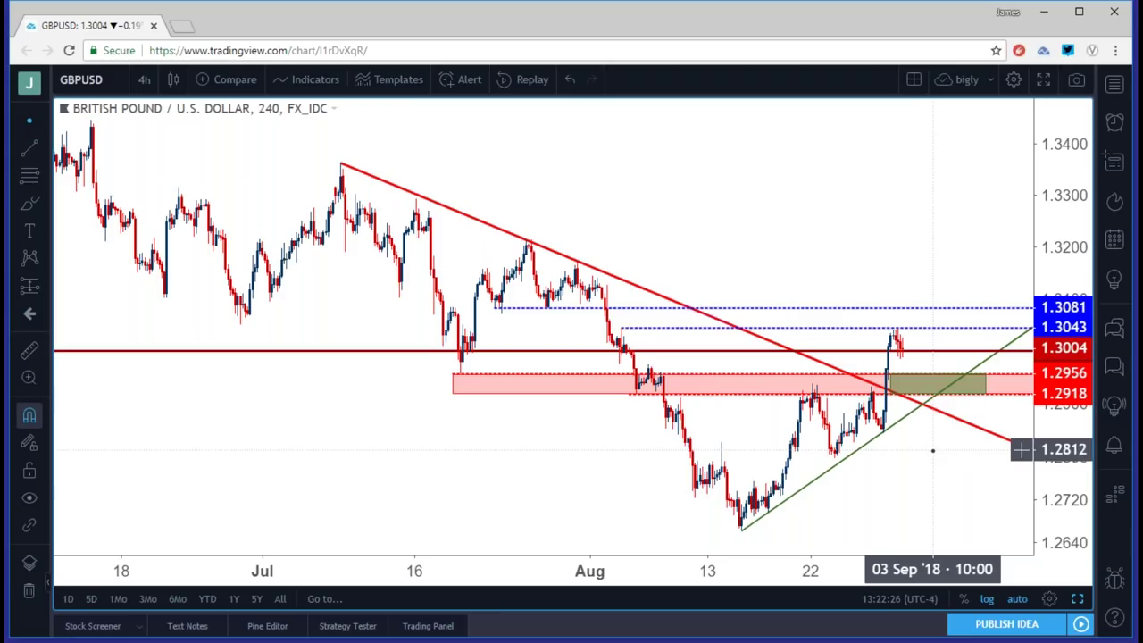
Reselect the green zone, then switch the chart symbol to USDJPY
{"action": "left_click", "coordinate": [907, 380]}
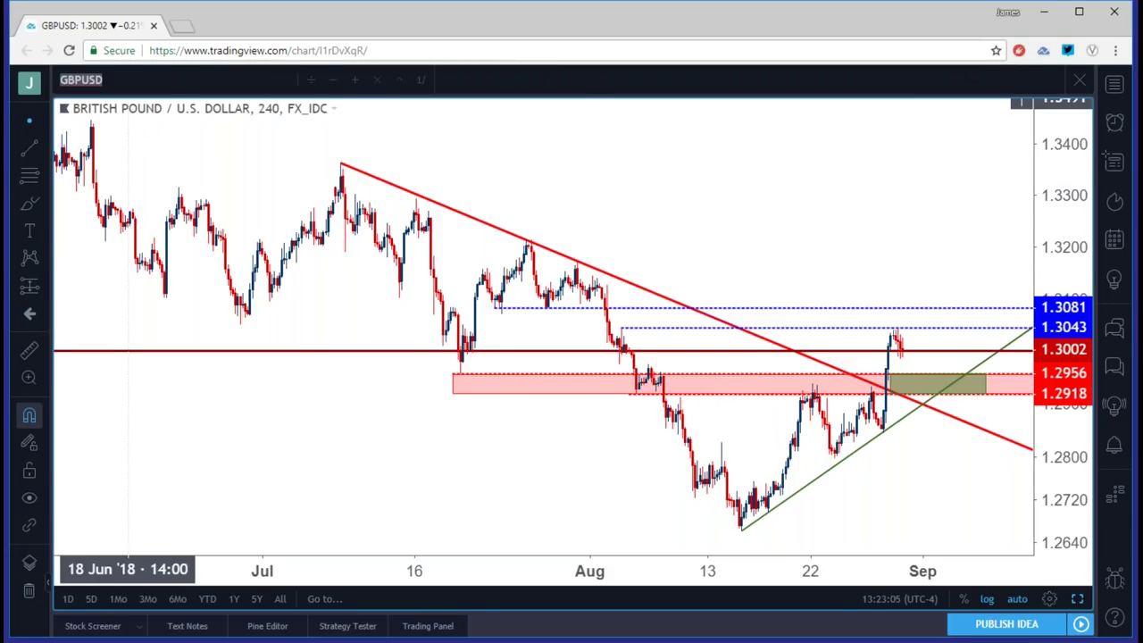
{"action": "type", "text": "USDJPY"}
{"action": "key", "text": "Return"}
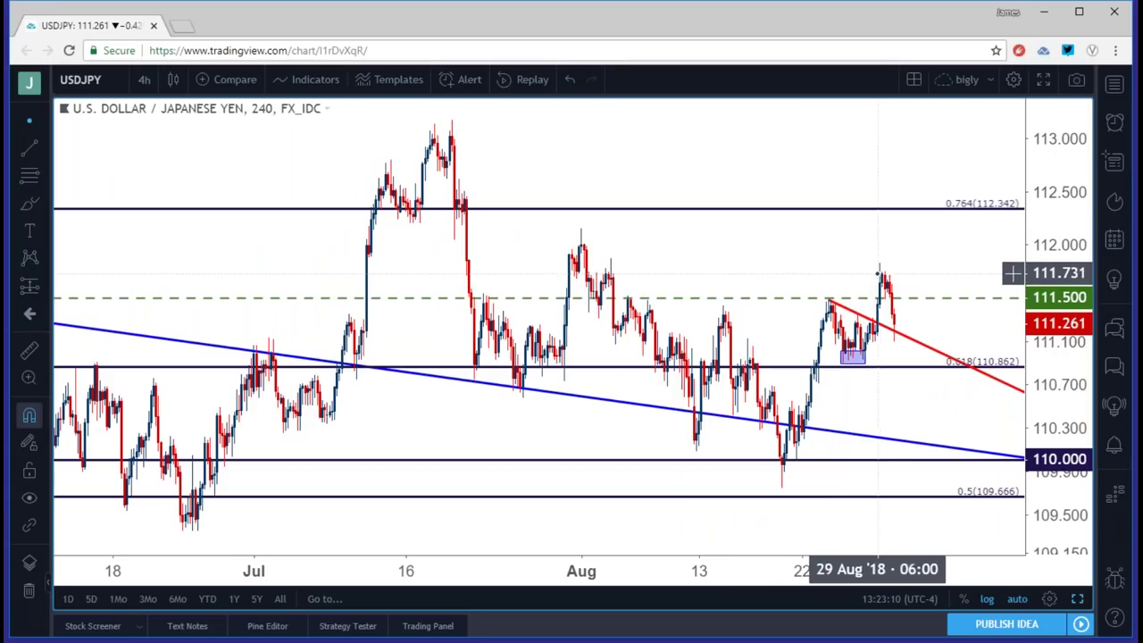
Put USDJPY on daily candles, showing Fibonacci levels from 114.735 down to 104.596
{"action": "scroll", "coordinate": [877, 268], "scroll_direction": "up", "scroll_amount": 1}
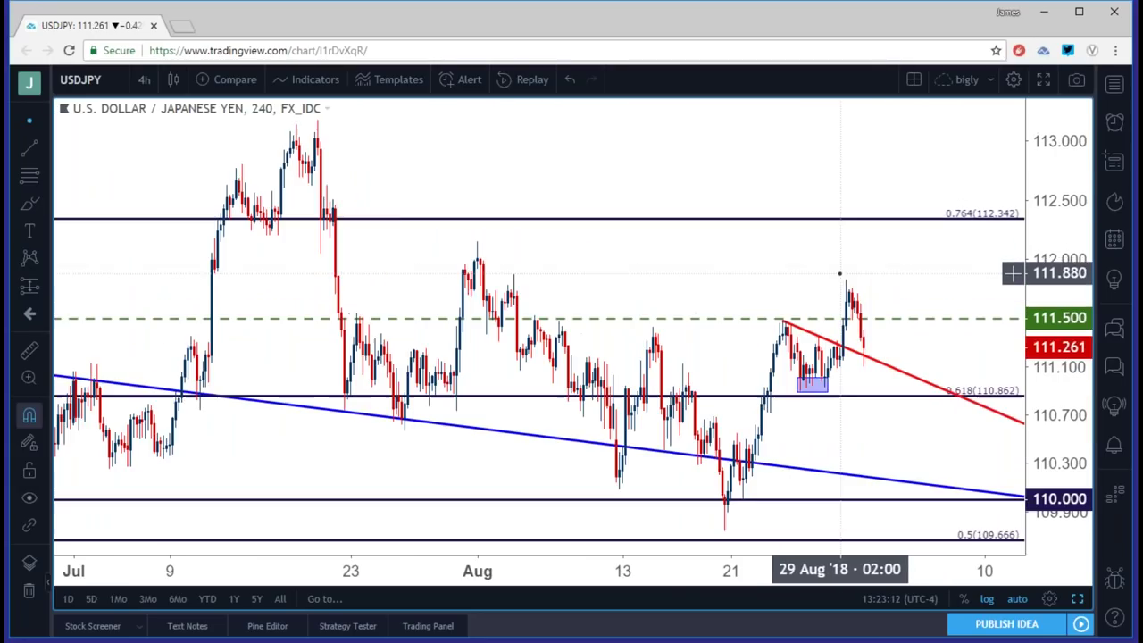
{"action": "left_click", "coordinate": [144, 79]}
{"action": "left_click", "coordinate": [159, 376]}
{"action": "scroll", "coordinate": [625, 303], "scroll_direction": "up", "scroll_amount": 3}
{"action": "scroll", "coordinate": [689, 294], "scroll_direction": "down", "scroll_amount": 2}
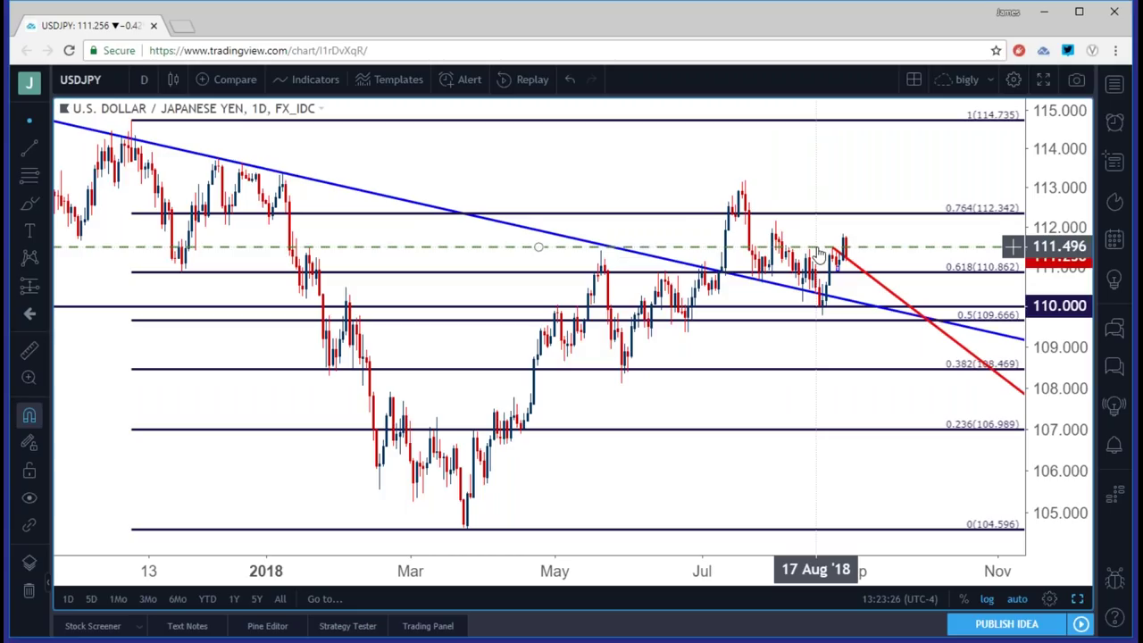
{"action": "left_click", "coordinate": [144, 81]}
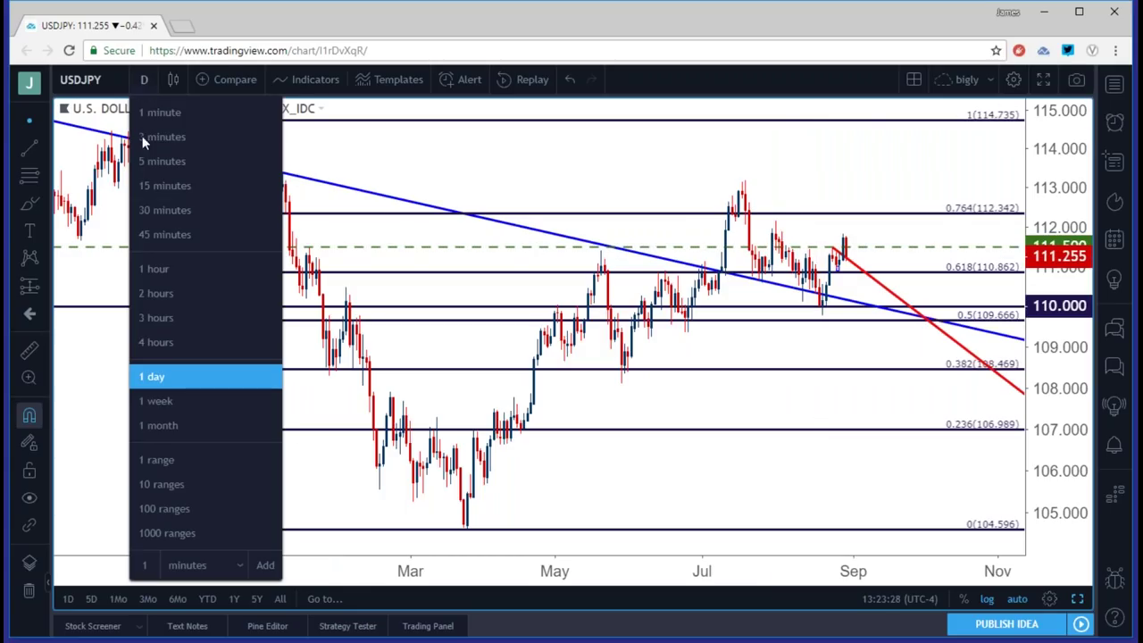
Step USDJPY down from 4-hour to 1-hour candles
{"action": "left_click", "coordinate": [157, 342]}
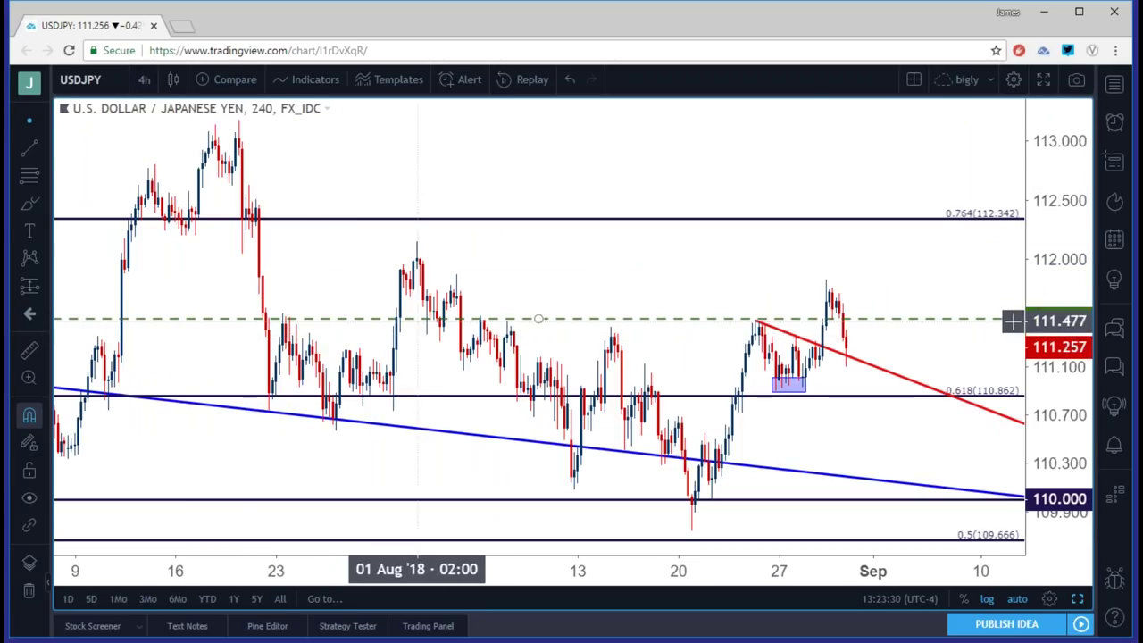
{"action": "left_click", "coordinate": [144, 80]}
{"action": "left_click", "coordinate": [183, 272]}
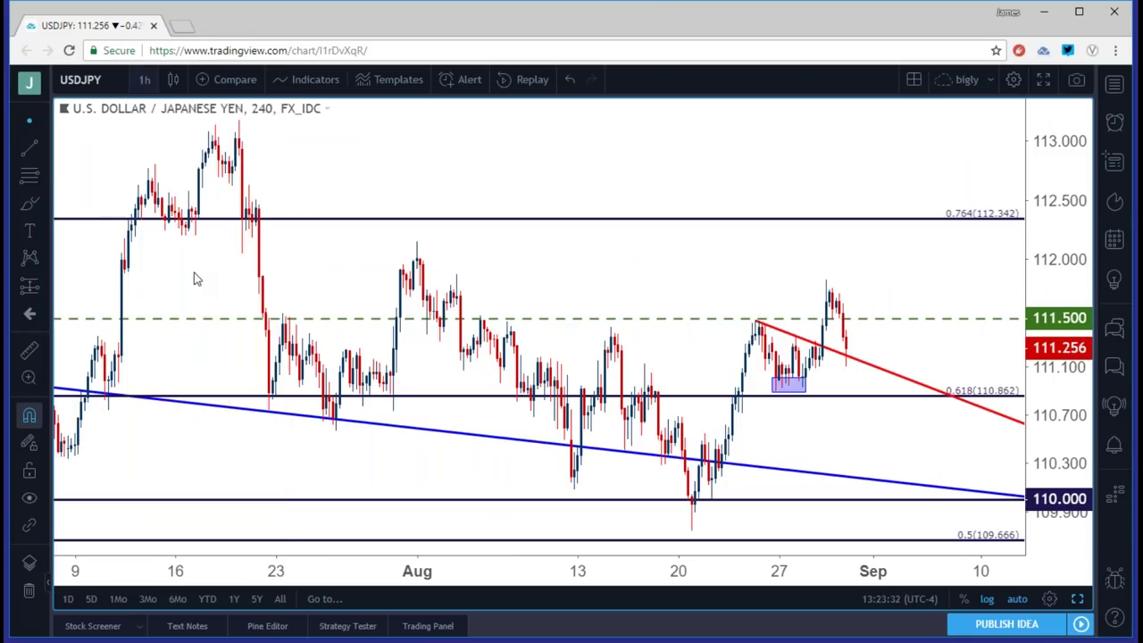
{"action": "scroll", "coordinate": [487, 262], "scroll_direction": "down", "scroll_amount": 3}
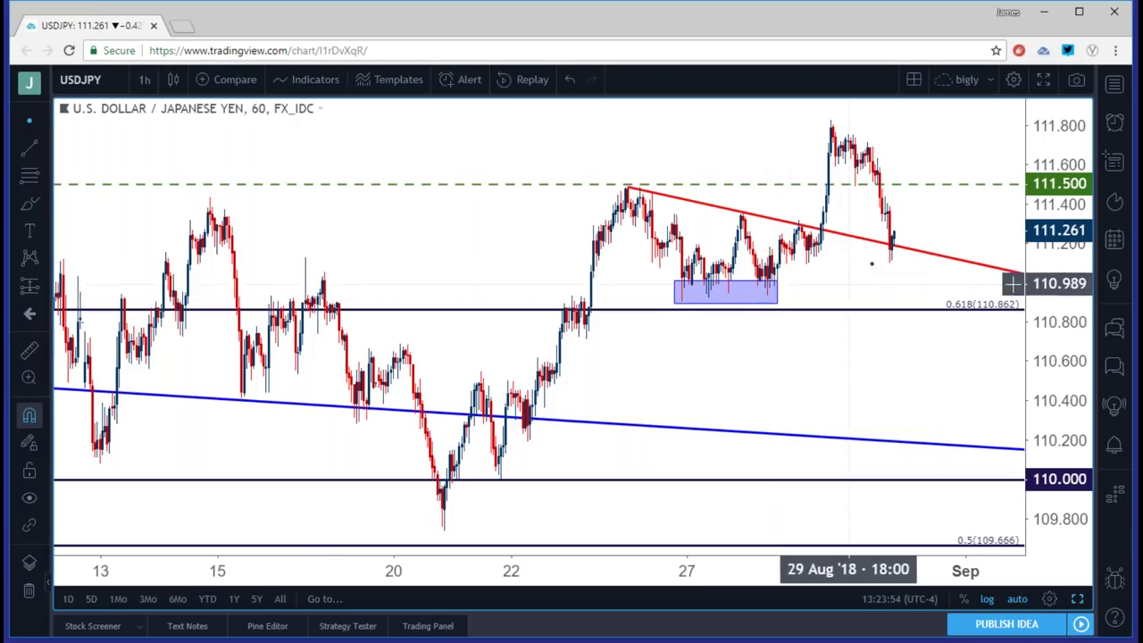
View USDJPY on 30-minute and 15-minute candles, then return it to daily
{"action": "left_click", "coordinate": [140, 81]}
{"action": "left_click", "coordinate": [169, 210]}
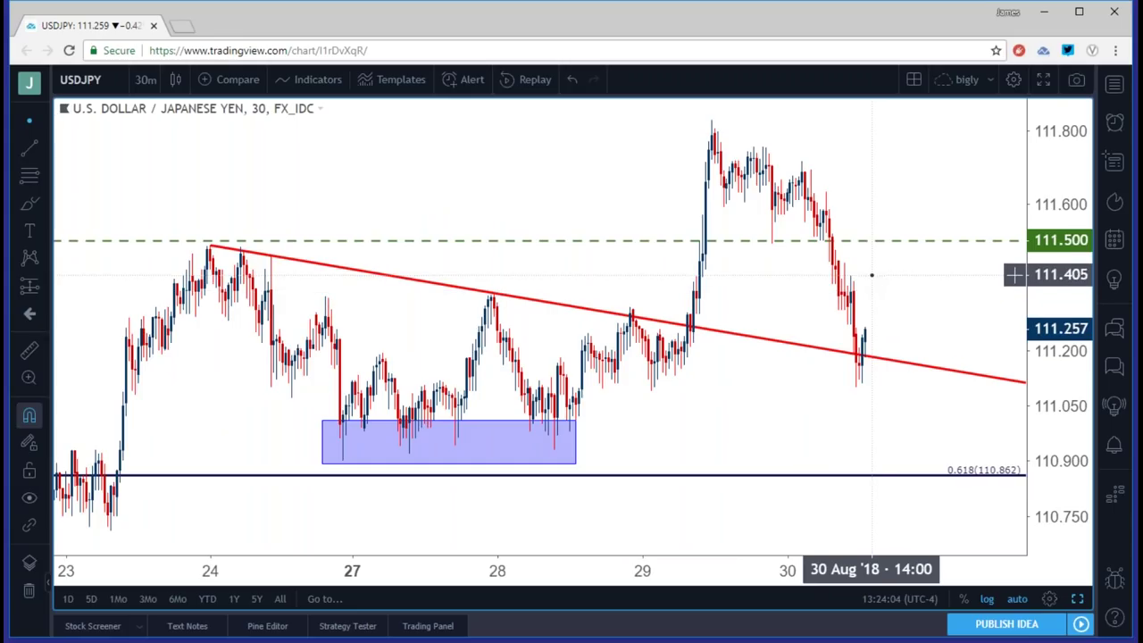
{"action": "left_click", "coordinate": [146, 80]}
{"action": "left_click", "coordinate": [175, 195]}
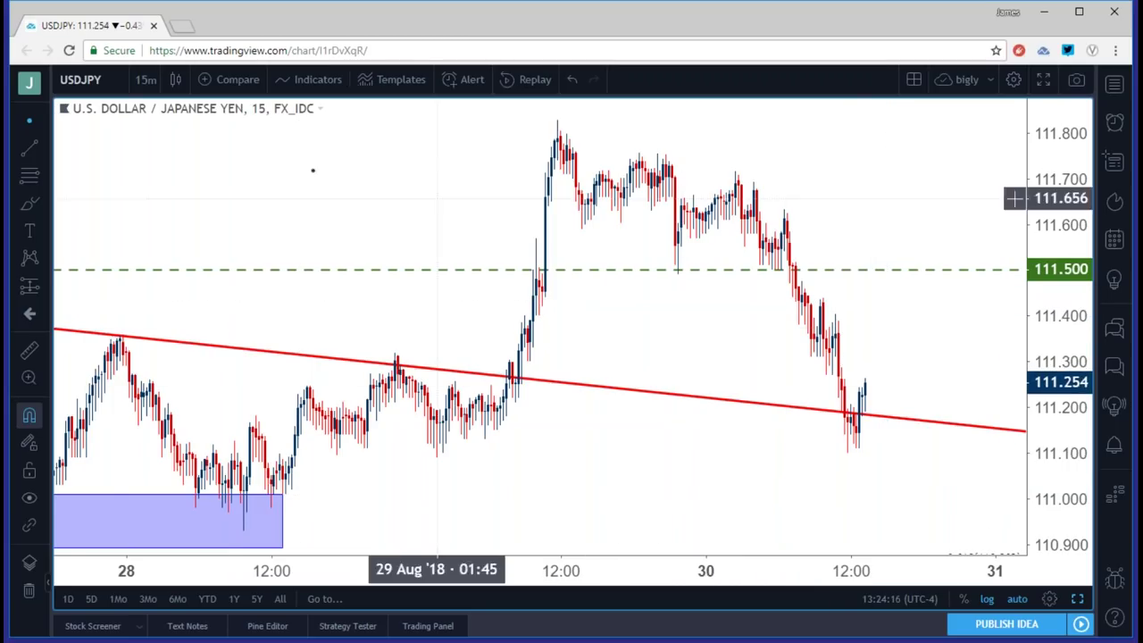
{"action": "left_click", "coordinate": [146, 80]}
{"action": "left_click", "coordinate": [185, 377]}
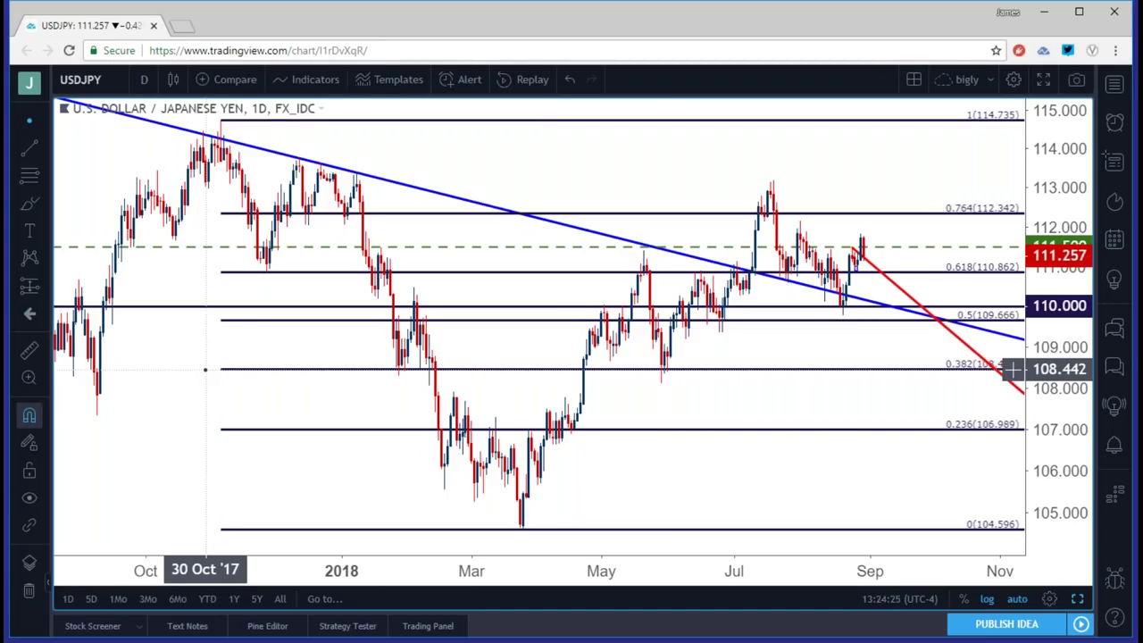
Zoom the daily USDJPY chart to June–November and start a new symbol search
{"action": "scroll", "coordinate": [146, 434], "scroll_direction": "up", "scroll_amount": 3}
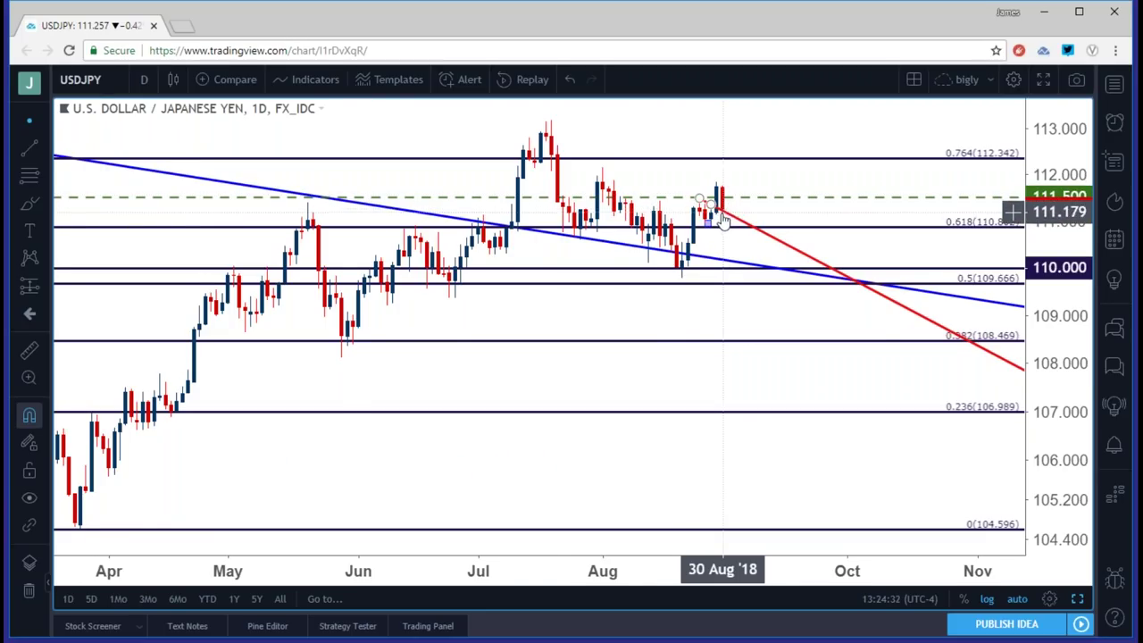
{"action": "scroll", "coordinate": [720, 219], "scroll_direction": "up", "scroll_amount": 2}
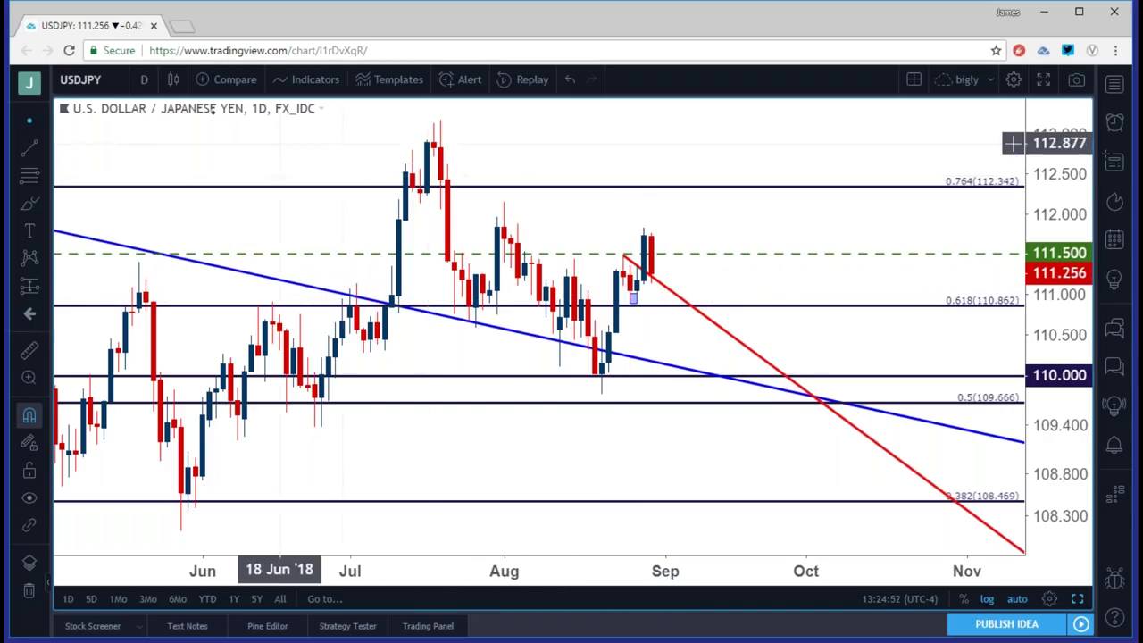
{"action": "left_click", "coordinate": [111, 85]}
Load FX_IDC:USDCHF from symbol search and switch it to weekly candles
{"action": "type", "text": "U"}
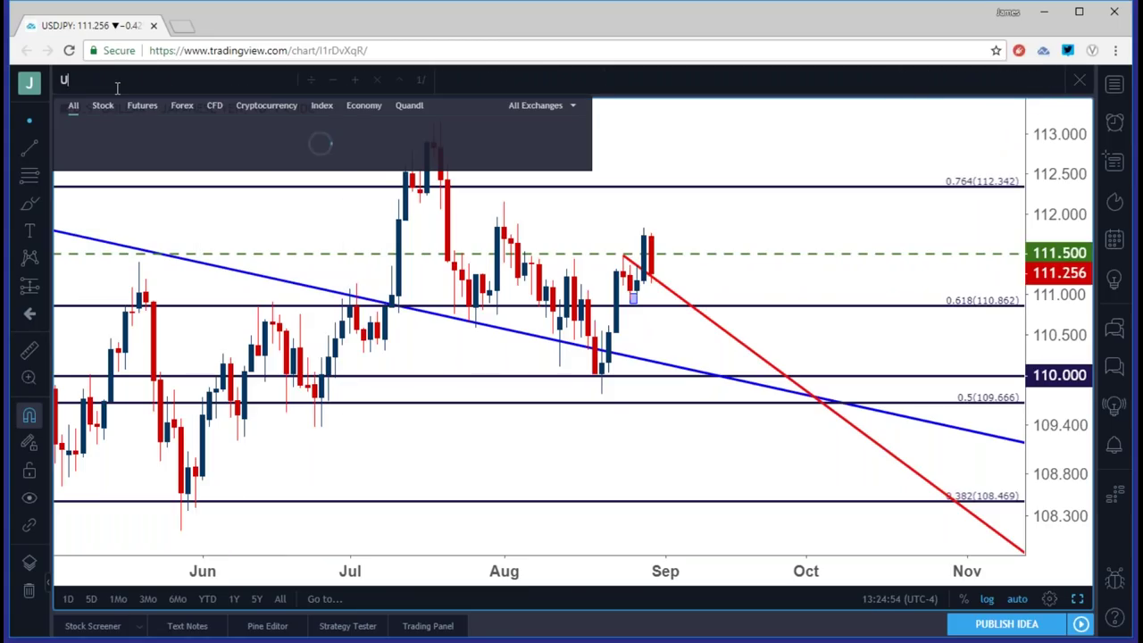
{"action": "type", "text": "SDCHF"}
{"action": "key", "text": "Down"}
{"action": "key", "text": "Down"}
{"action": "key", "text": "Down"}
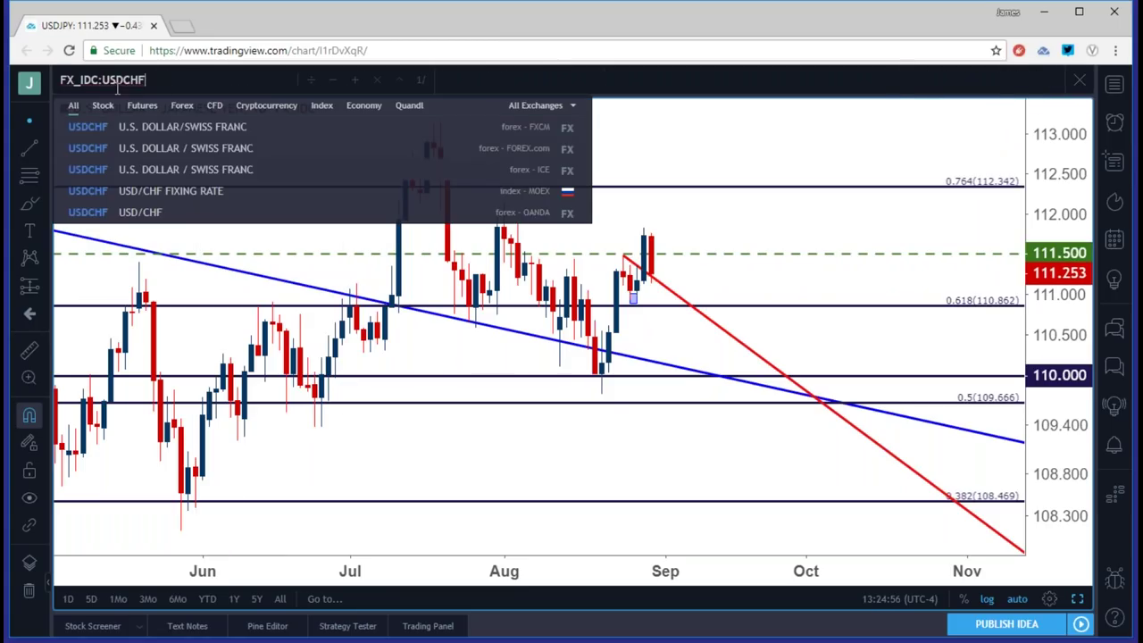
{"action": "key", "text": "Return"}
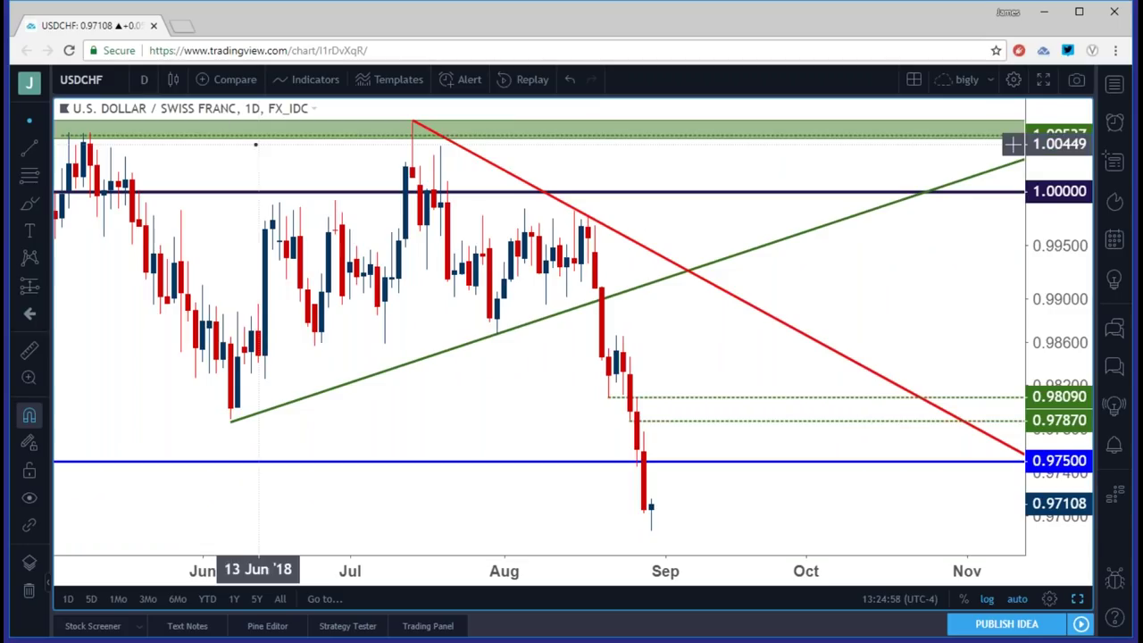
{"action": "left_click", "coordinate": [144, 79]}
{"action": "left_click", "coordinate": [204, 403]}
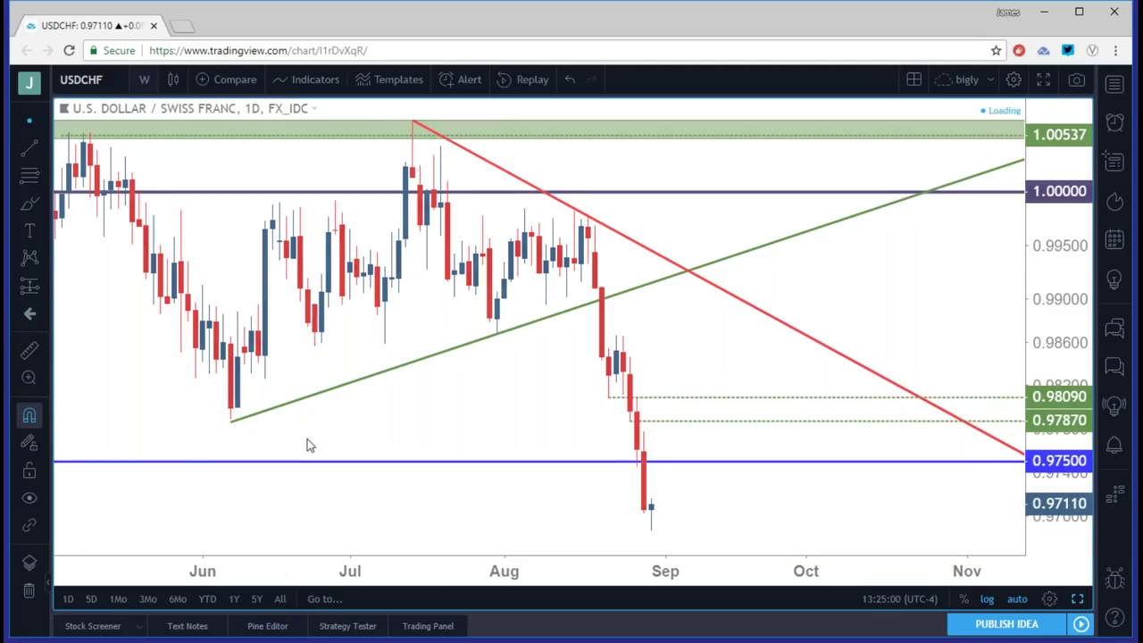
{"action": "scroll", "coordinate": [728, 487], "scroll_direction": "down", "scroll_amount": 2}
Show all four layout charts, then maximize the daily USDCHF pane
{"action": "left_click", "coordinate": [1077, 598]}
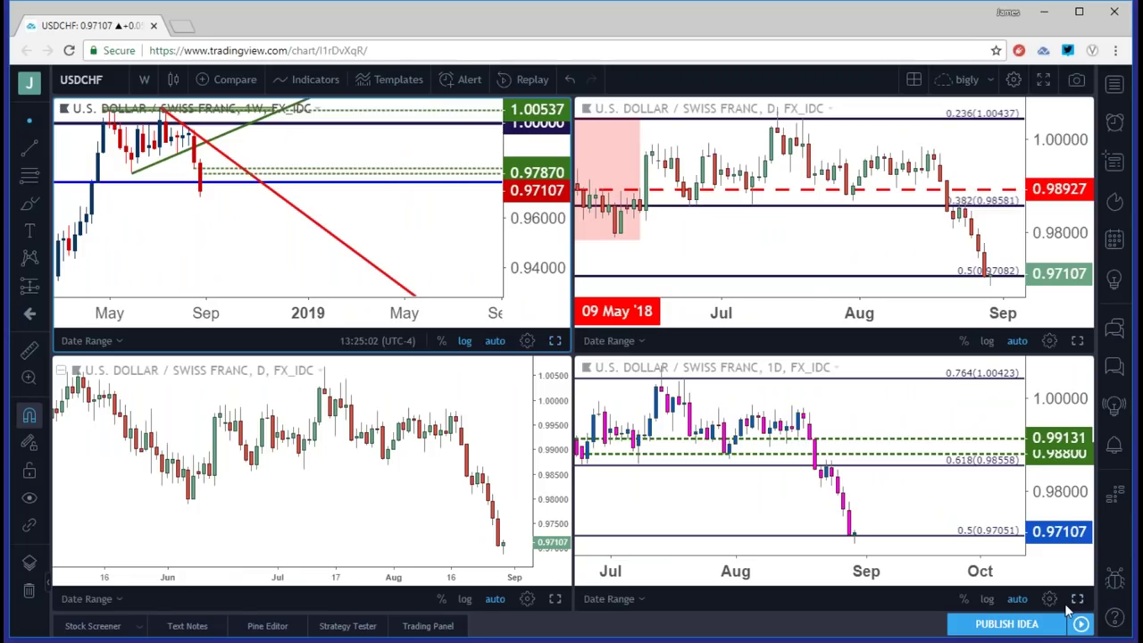
{"action": "left_click", "coordinate": [1077, 342]}
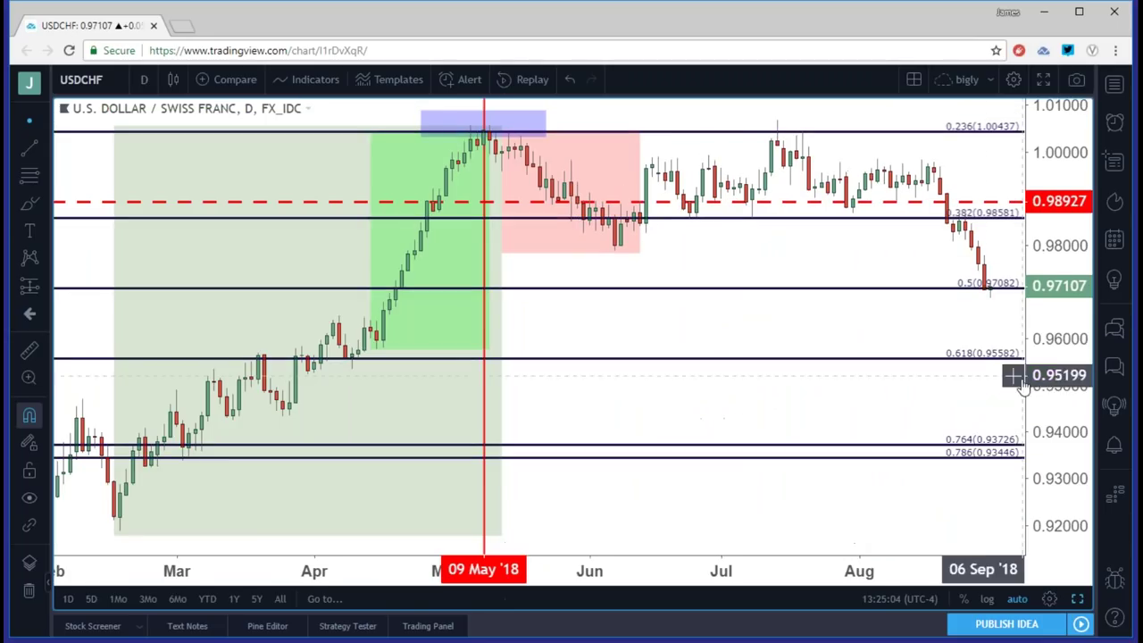
{"action": "scroll", "coordinate": [552, 263], "scroll_direction": "down", "scroll_amount": 3}
{"action": "scroll", "coordinate": [848, 322], "scroll_direction": "right", "scroll_amount": 3}
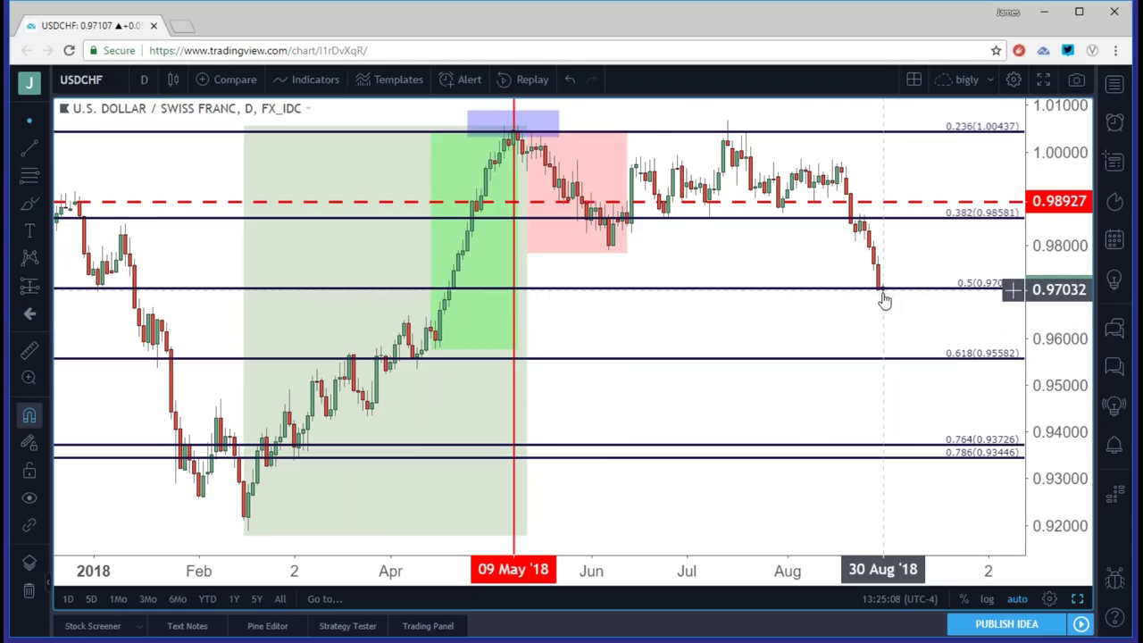
Set the maximized USDCHF chart to weekly and review its Fibonacci levels
{"action": "left_click", "coordinate": [142, 80]}
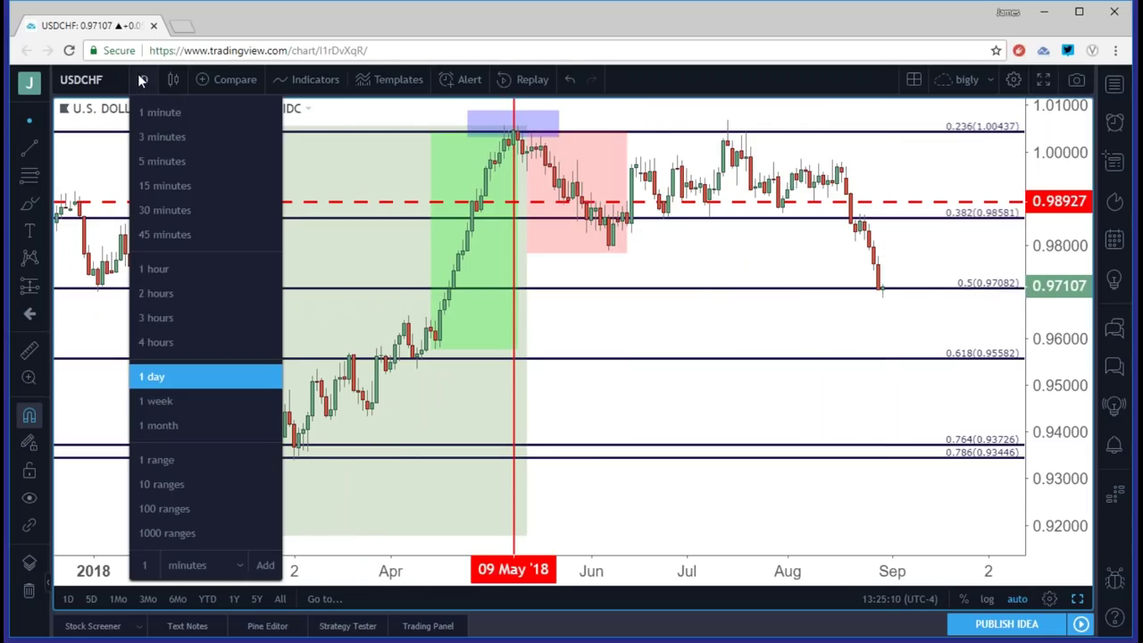
{"action": "left_click", "coordinate": [156, 400]}
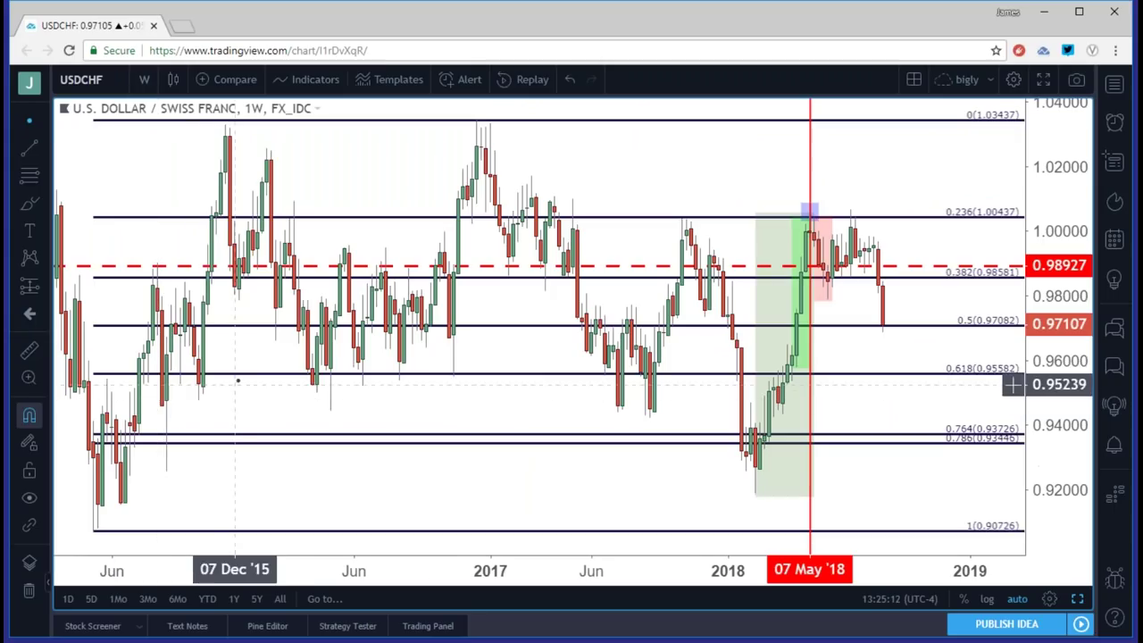
{"action": "scroll", "coordinate": [280, 378], "scroll_direction": "down", "scroll_amount": 1}
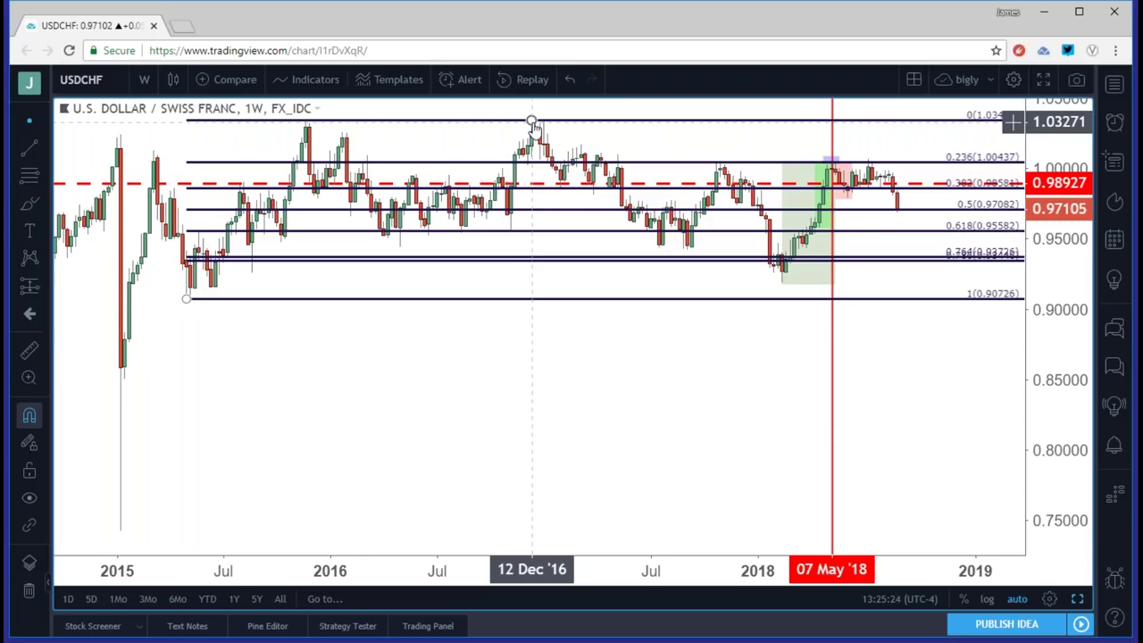
{"action": "scroll", "coordinate": [531, 120], "scroll_direction": "up", "scroll_amount": 1}
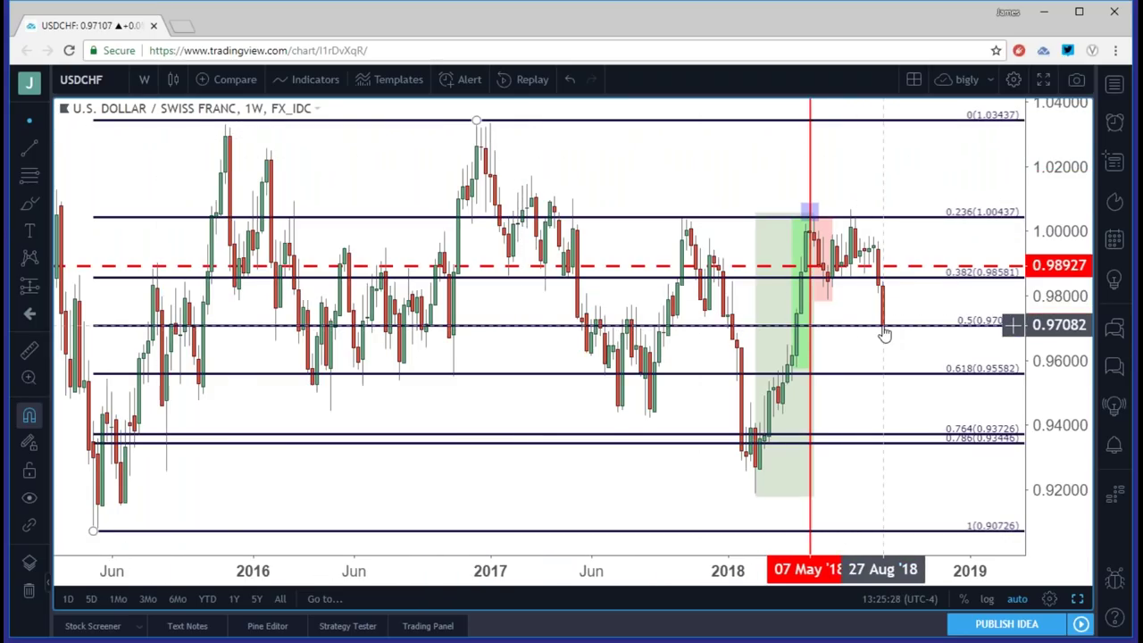
{"action": "left_click", "coordinate": [144, 79]}
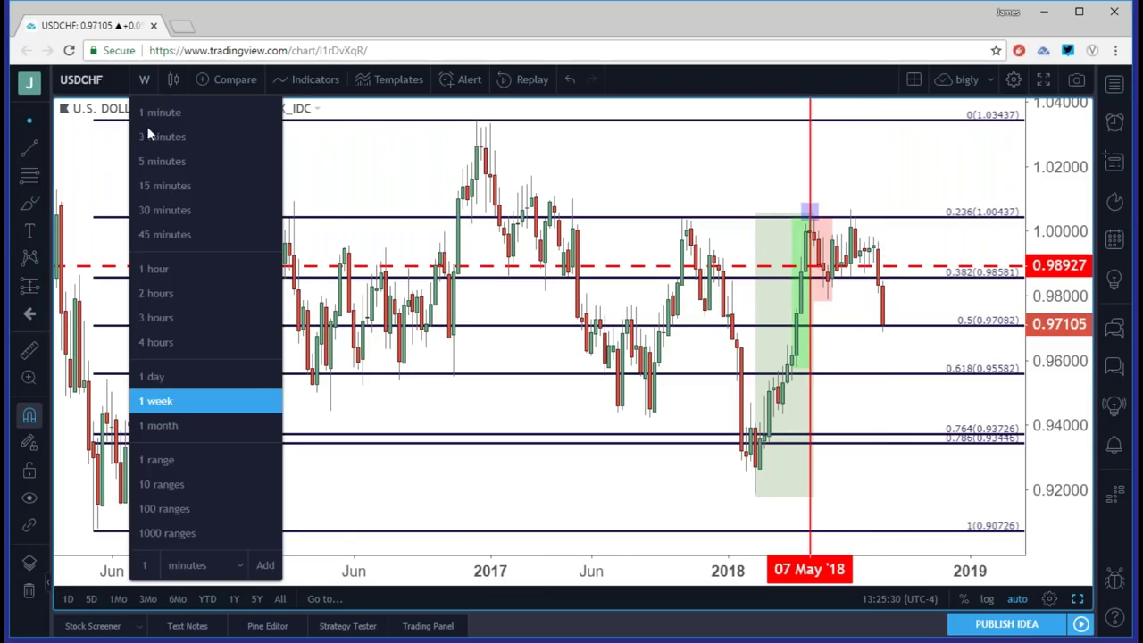
View USDCHF on 1-hour, then daily, then 4-hour candles
{"action": "left_click", "coordinate": [162, 268]}
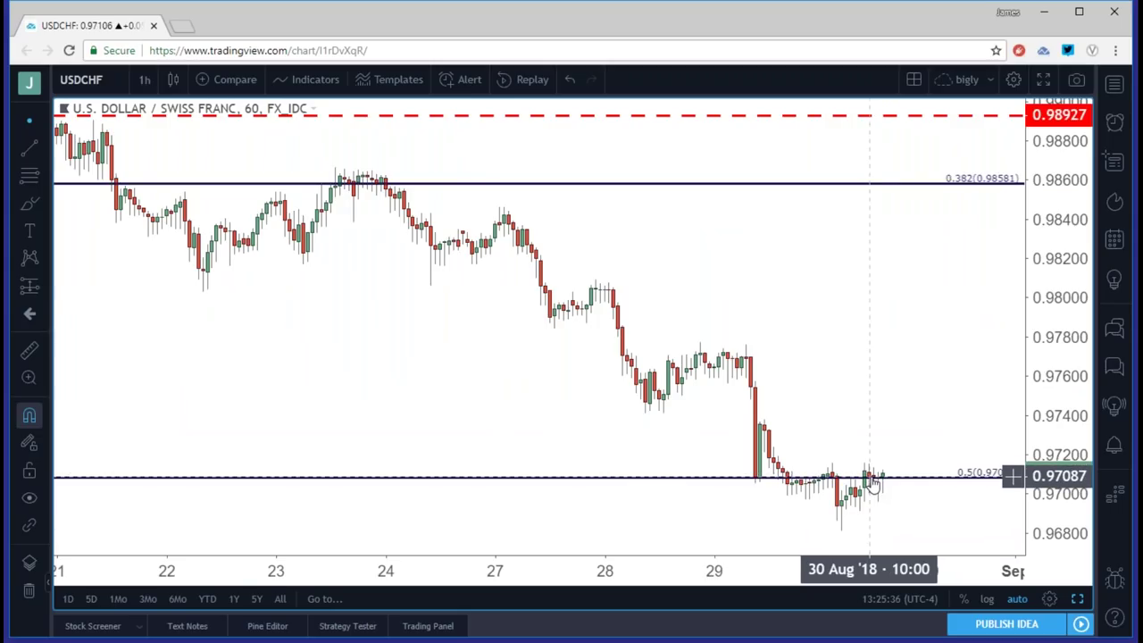
{"action": "left_click", "coordinate": [143, 79]}
{"action": "left_click", "coordinate": [168, 375]}
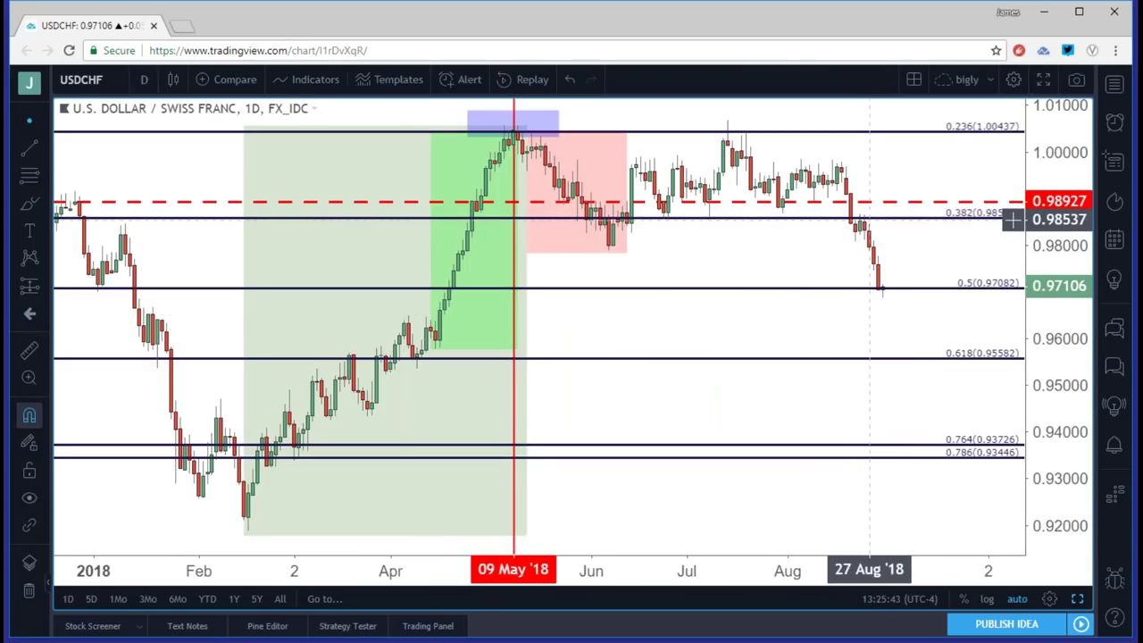
{"action": "left_click", "coordinate": [144, 79]}
{"action": "left_click", "coordinate": [158, 345]}
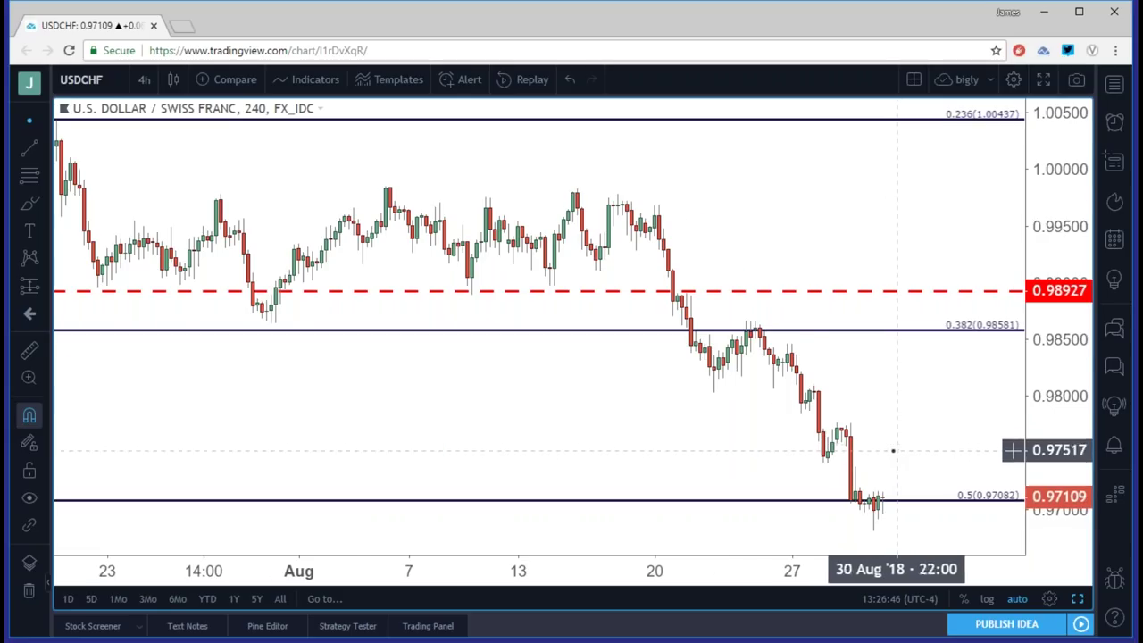
{"action": "scroll", "coordinate": [893, 447], "scroll_direction": "down", "scroll_amount": 4}
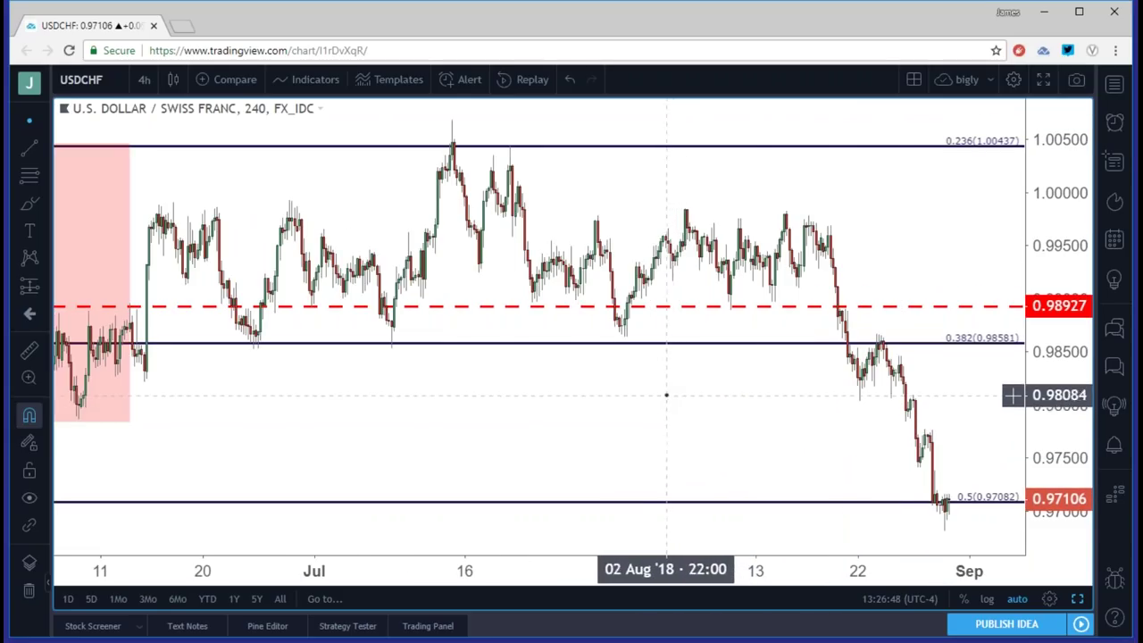
Return USDCHF to daily candles and begin a new symbol search
{"action": "left_click", "coordinate": [144, 80]}
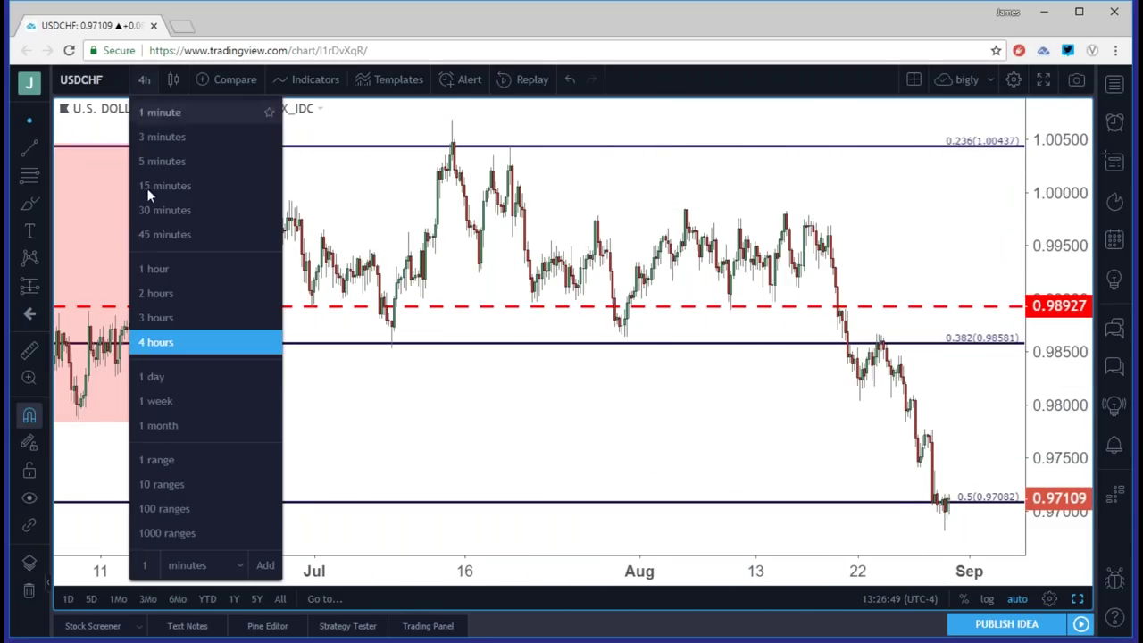
{"action": "left_click", "coordinate": [152, 376]}
{"action": "scroll", "coordinate": [236, 360], "scroll_direction": "up", "scroll_amount": 5}
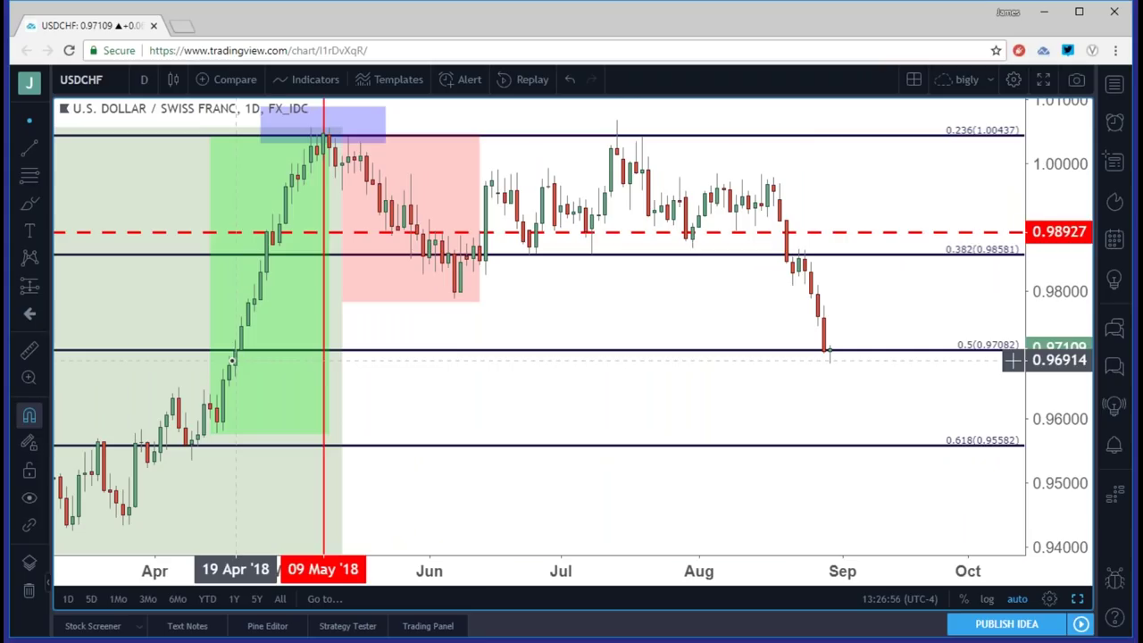
{"action": "left_click", "coordinate": [117, 87]}
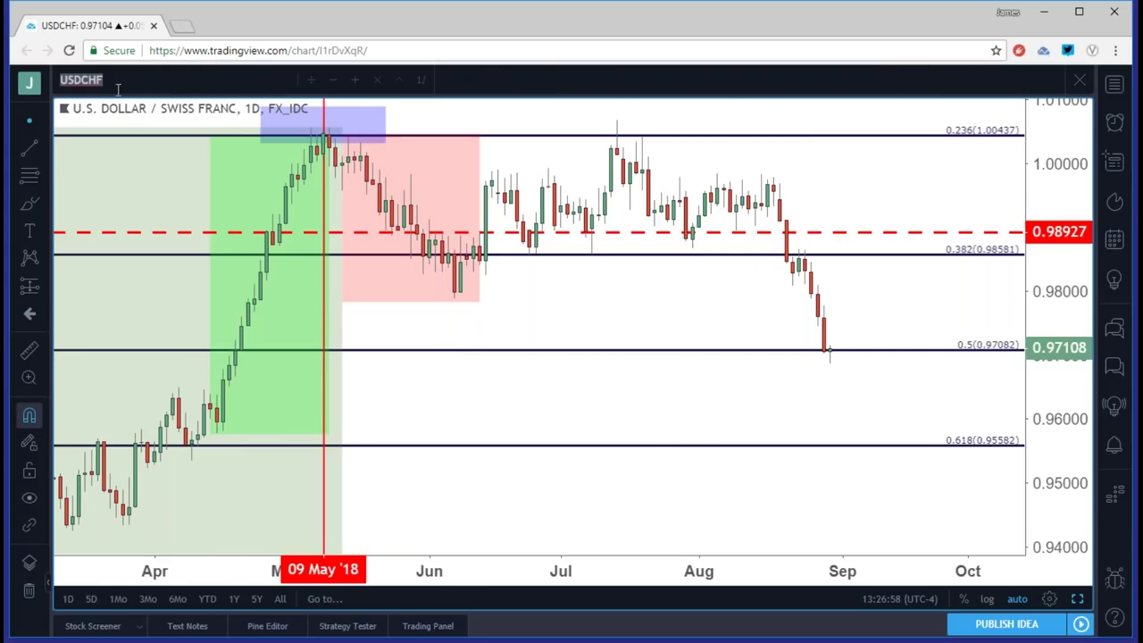
Load FX_IDC:USDJPY from symbol search and review its Fibonacci levels
{"action": "type", "text": "USDJPY"}
{"action": "key", "text": "Down"}
{"action": "key", "text": "Down"}
{"action": "key", "text": "Down"}
{"action": "key", "text": "Return"}
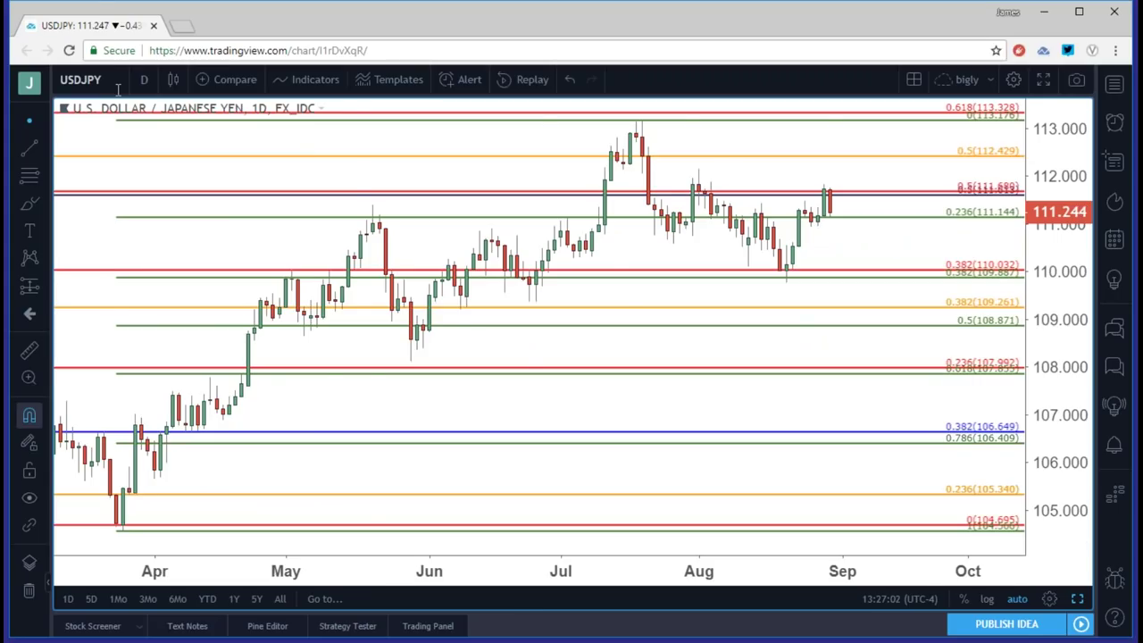
{"action": "scroll", "coordinate": [358, 204], "scroll_direction": "down", "scroll_amount": 2}
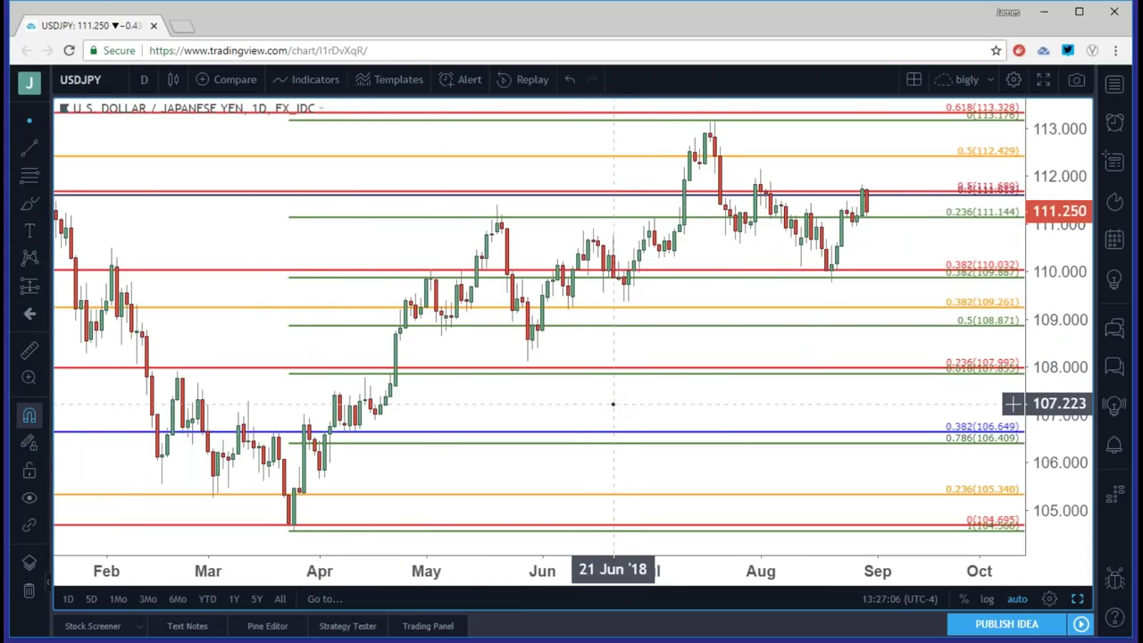
{"action": "scroll", "coordinate": [613, 403], "scroll_direction": "up", "scroll_amount": 1}
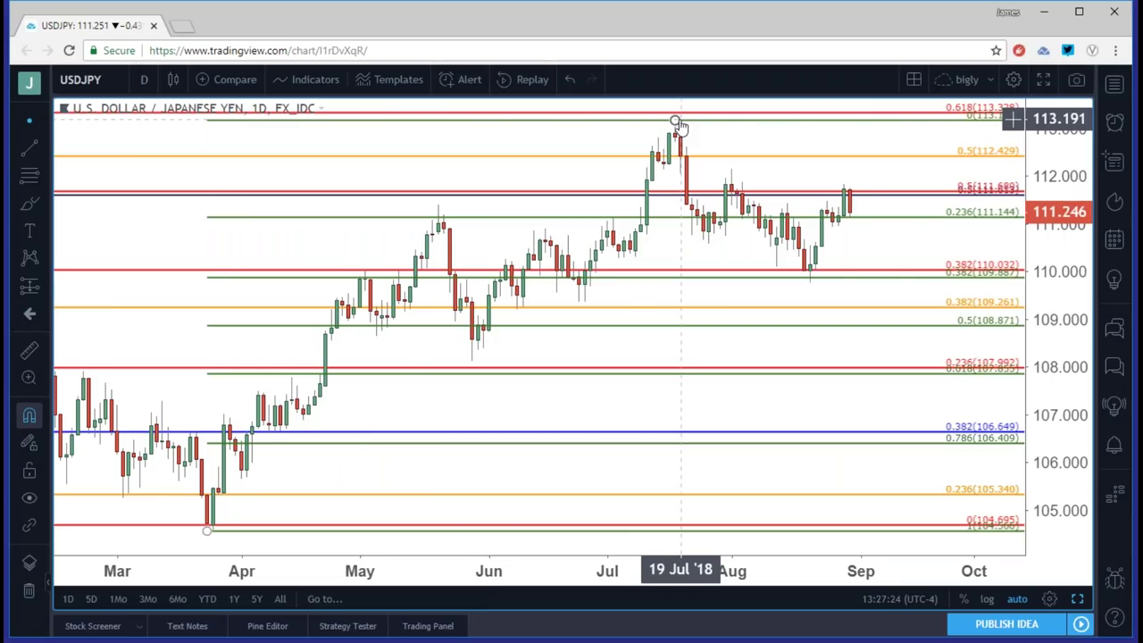
Check USDJPY on 4-hour candles, then settle back on daily
{"action": "left_click", "coordinate": [144, 79]}
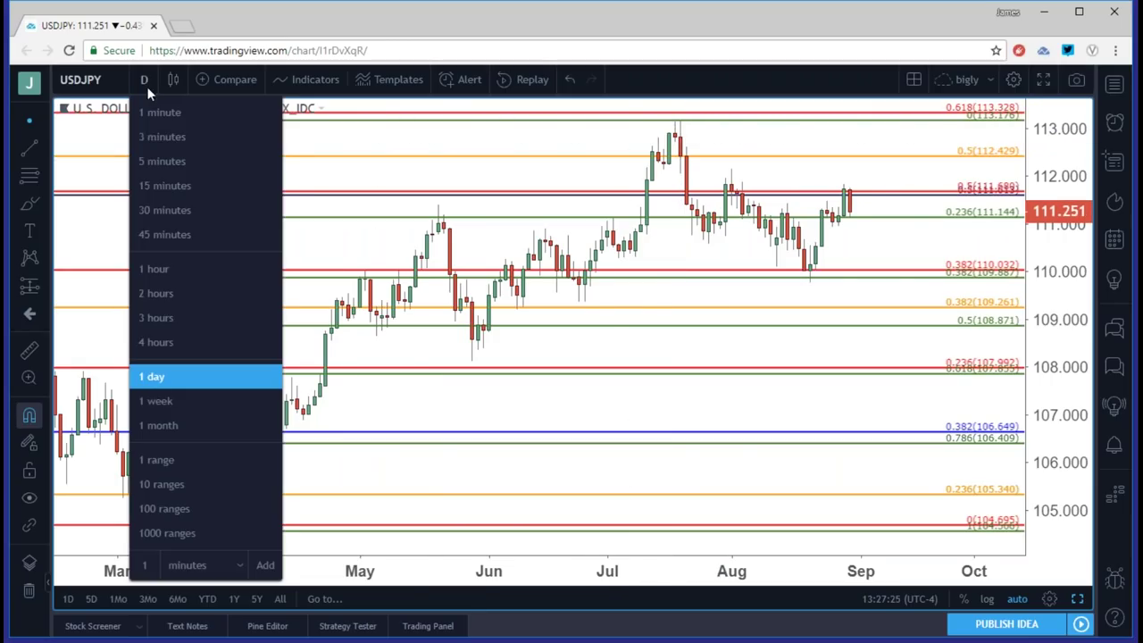
{"action": "left_click", "coordinate": [151, 346]}
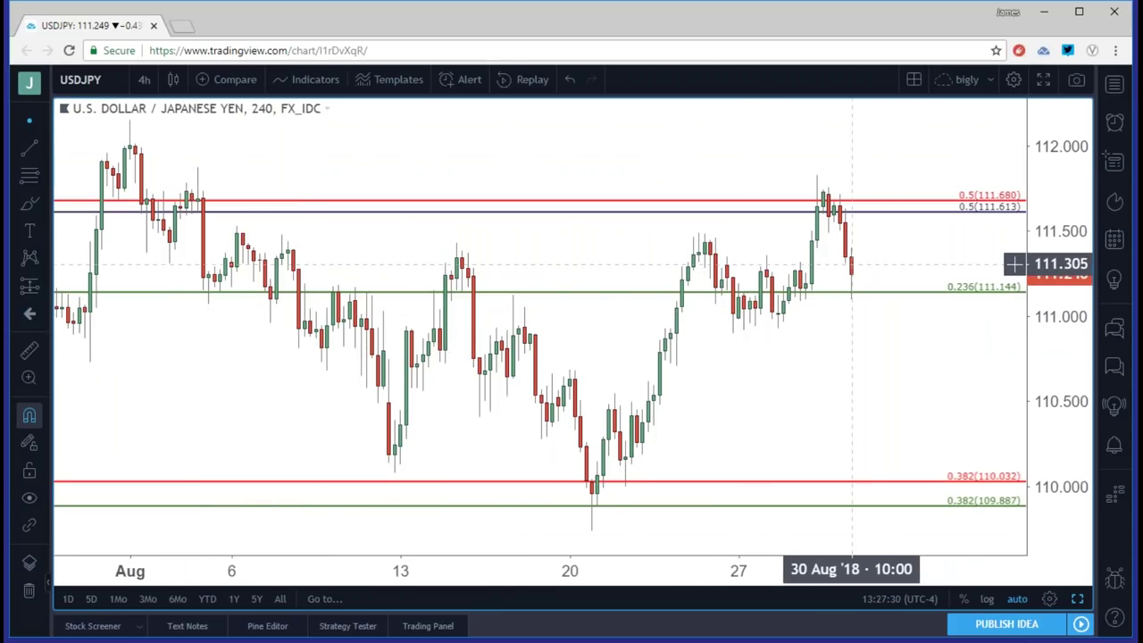
{"action": "left_click", "coordinate": [144, 79]}
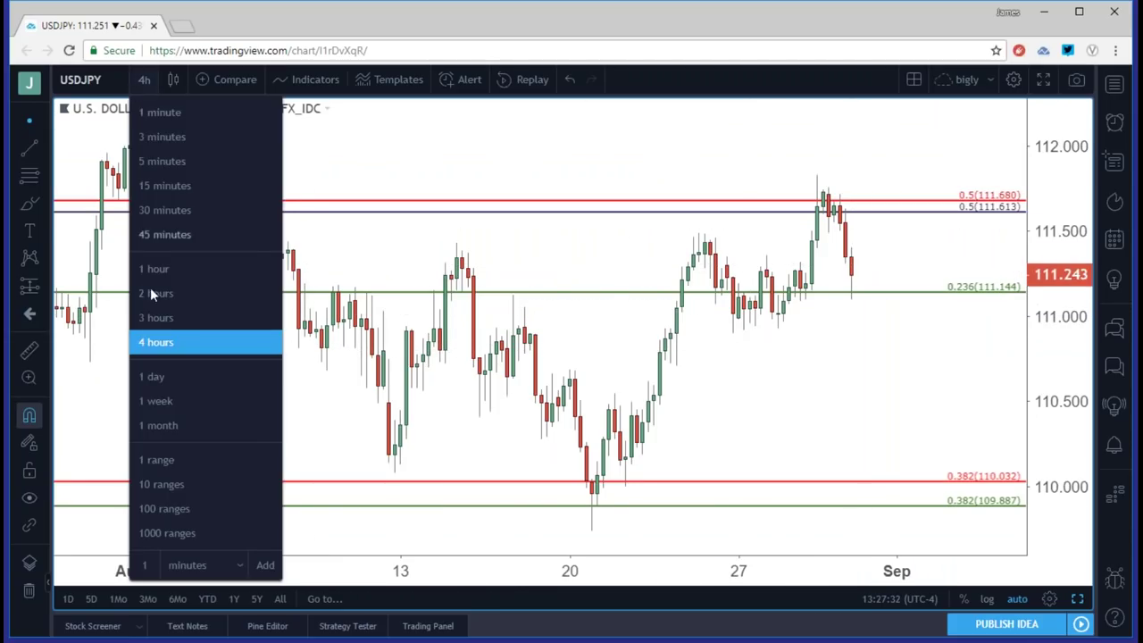
{"action": "left_click", "coordinate": [157, 375]}
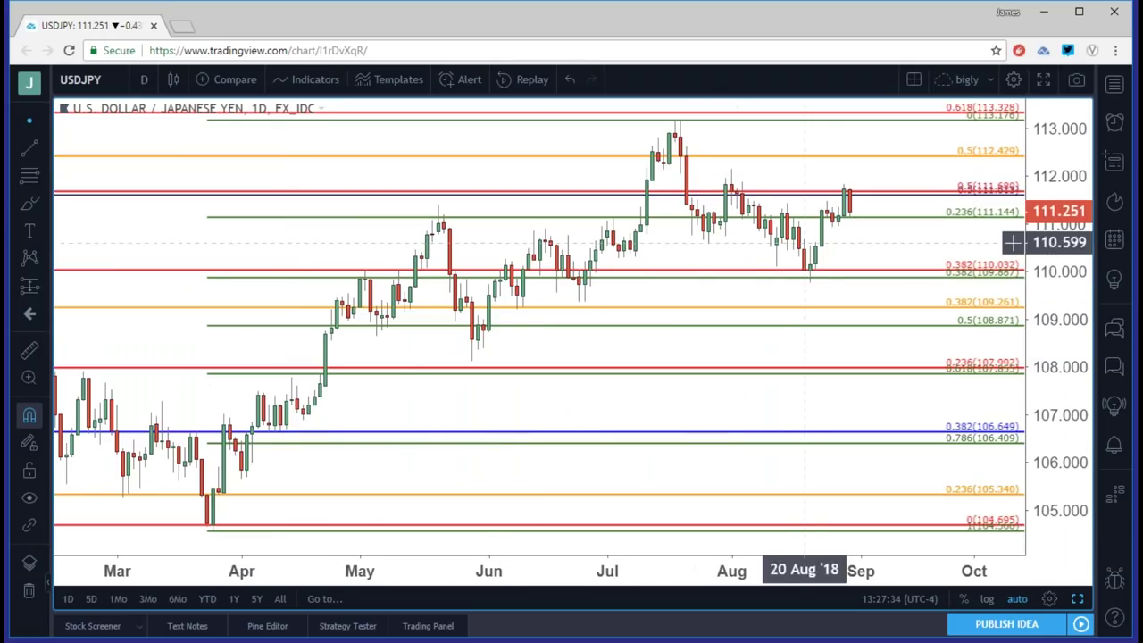
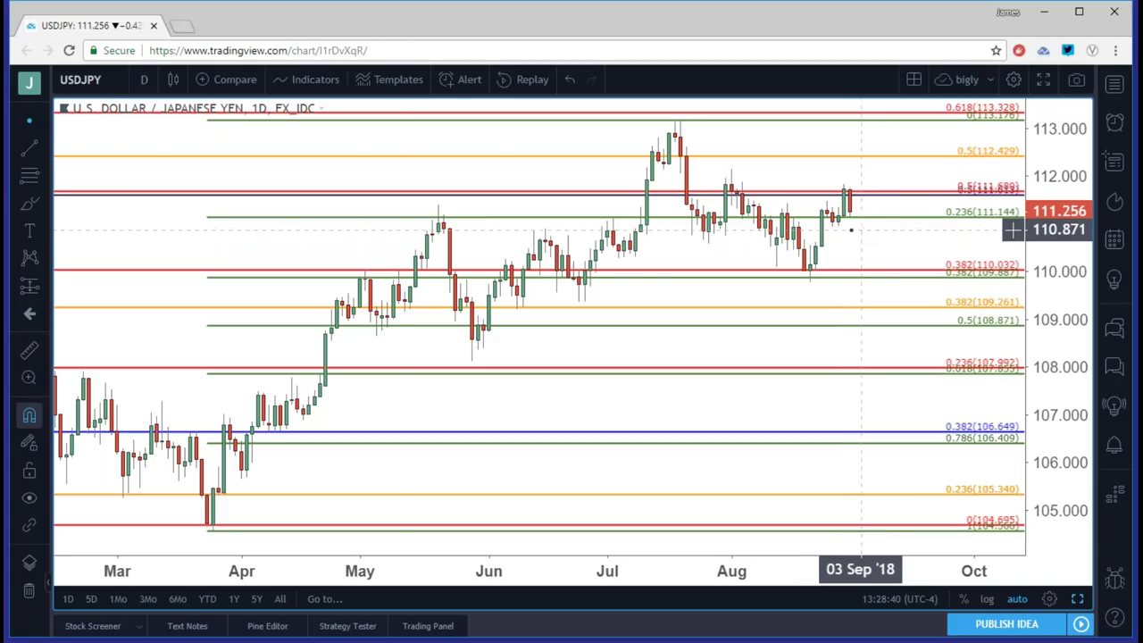
Load the EURJPY daily chart and zoom to view its Fibonacci levels
{"action": "left_click", "coordinate": [113, 85]}
{"action": "type", "text": "E"}
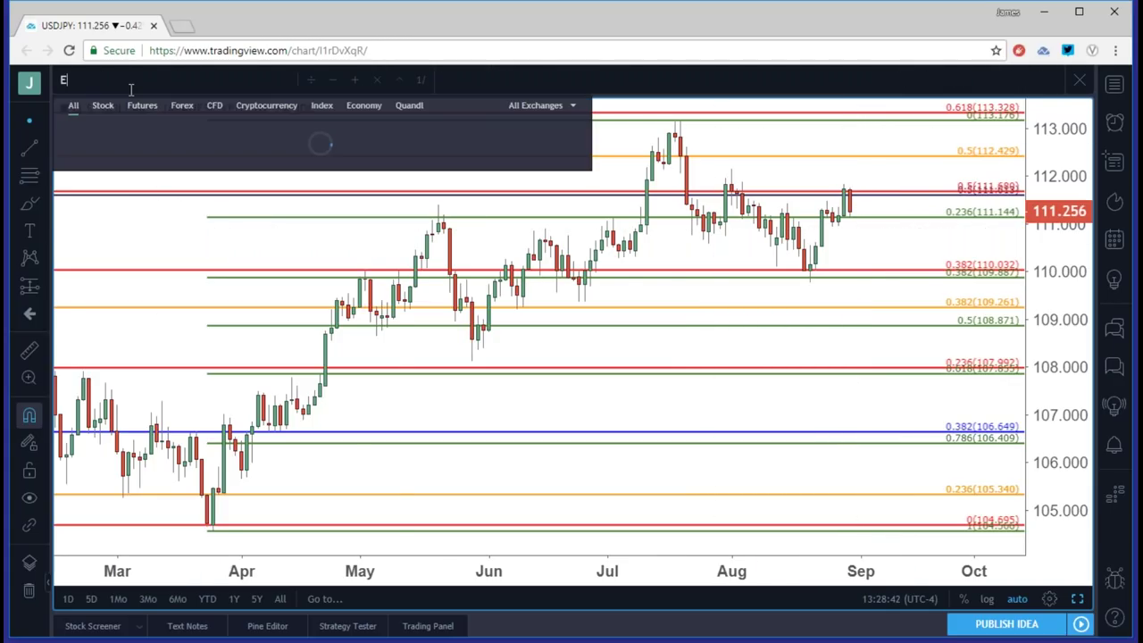
{"action": "type", "text": "URJPY"}
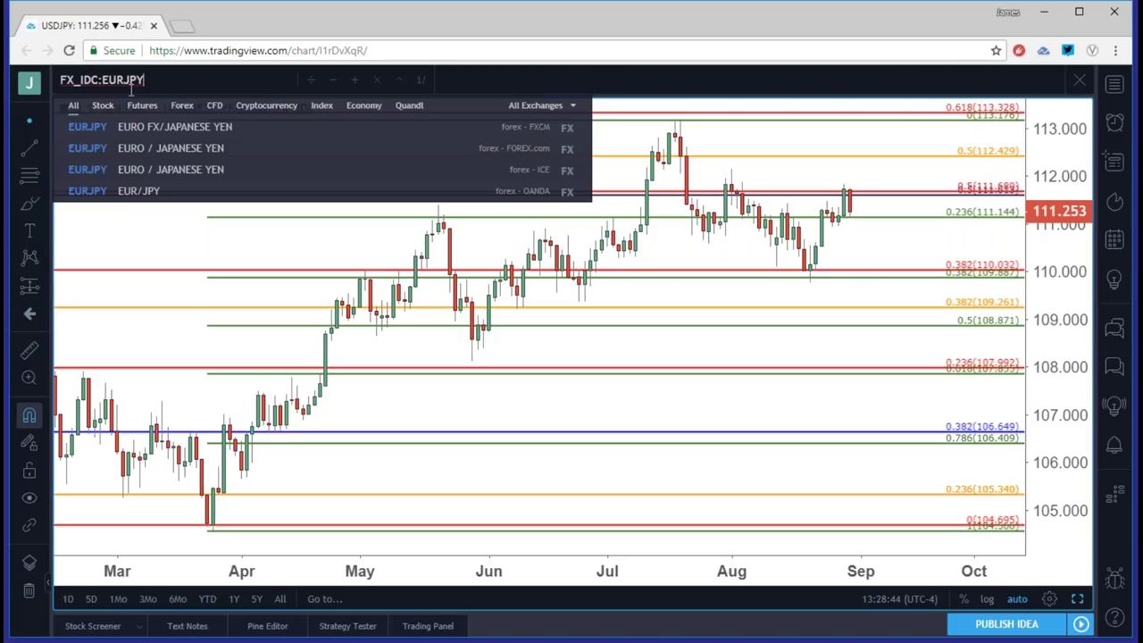
{"action": "key", "text": "Return"}
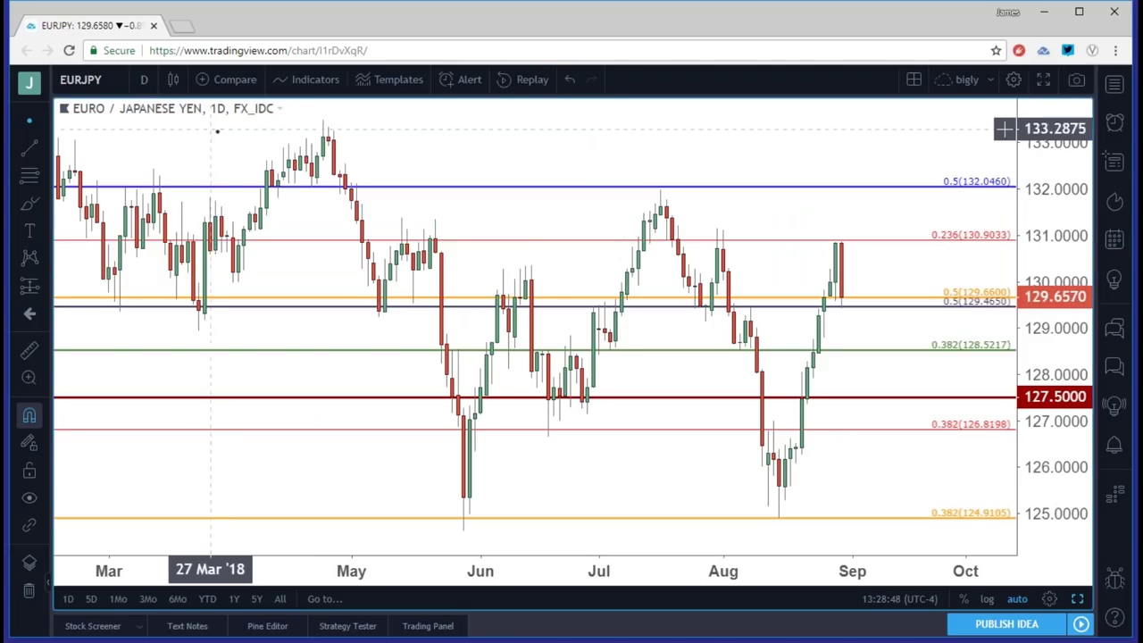
{"action": "scroll", "coordinate": [227, 153], "scroll_direction": "down", "scroll_amount": 2}
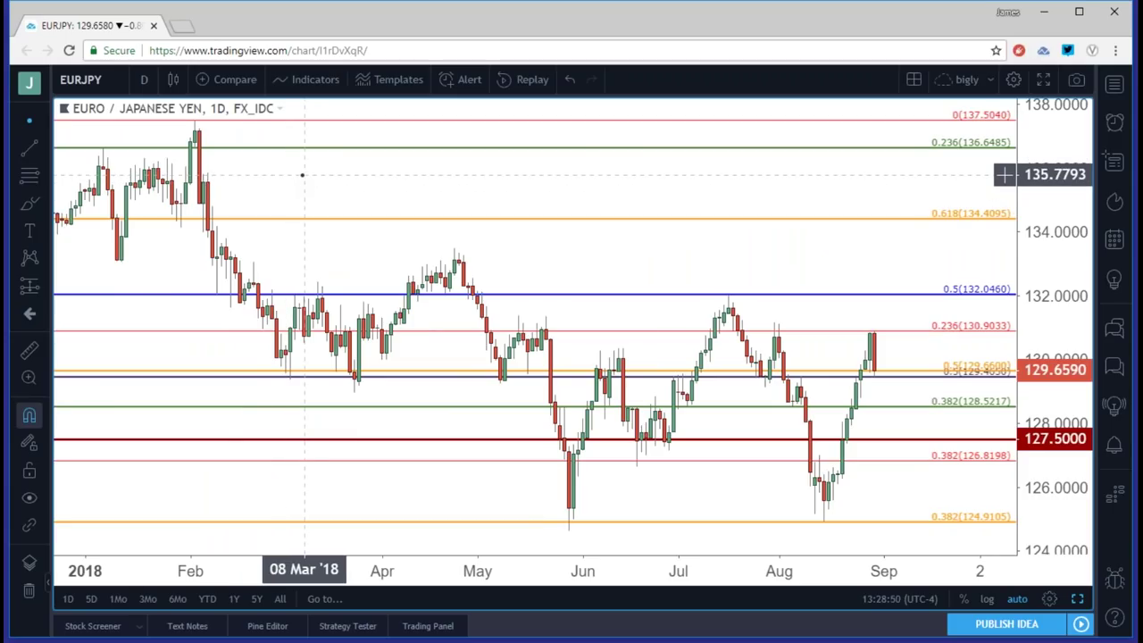
{"action": "scroll", "coordinate": [302, 175], "scroll_direction": "up", "scroll_amount": 1}
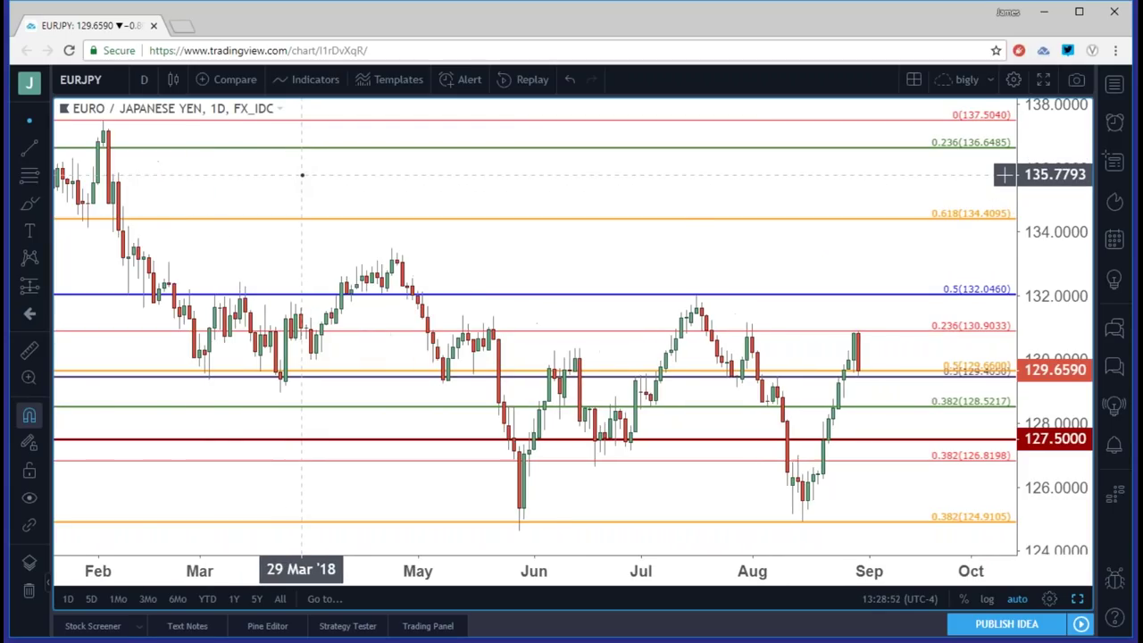
{"action": "scroll", "coordinate": [302, 175], "scroll_direction": "up", "scroll_amount": 1}
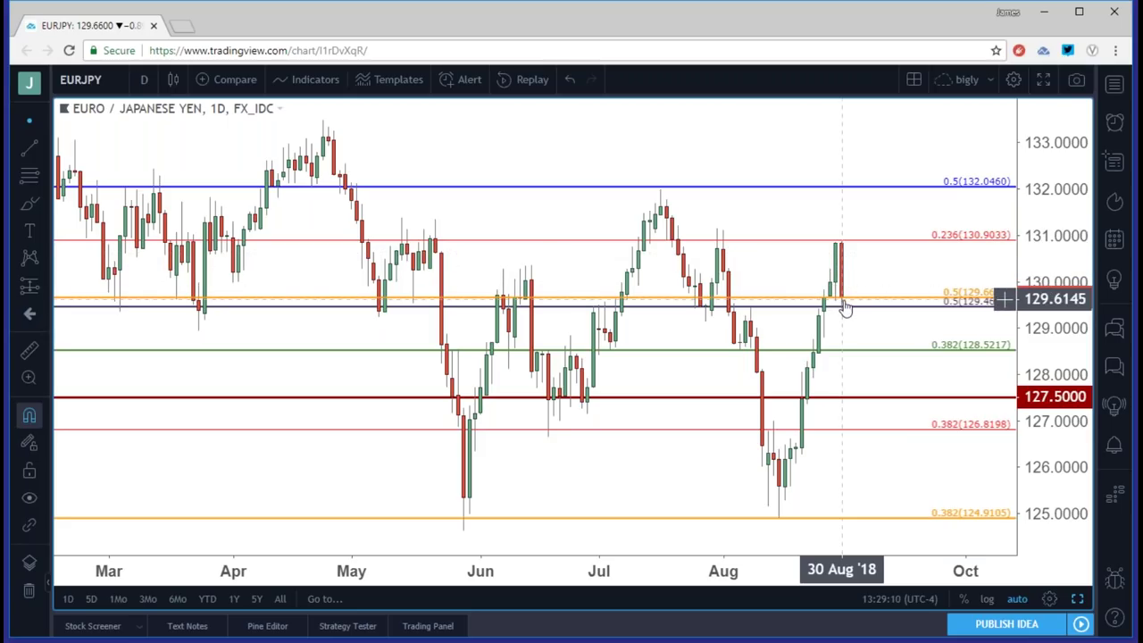
{"action": "left_click", "coordinate": [144, 80]}
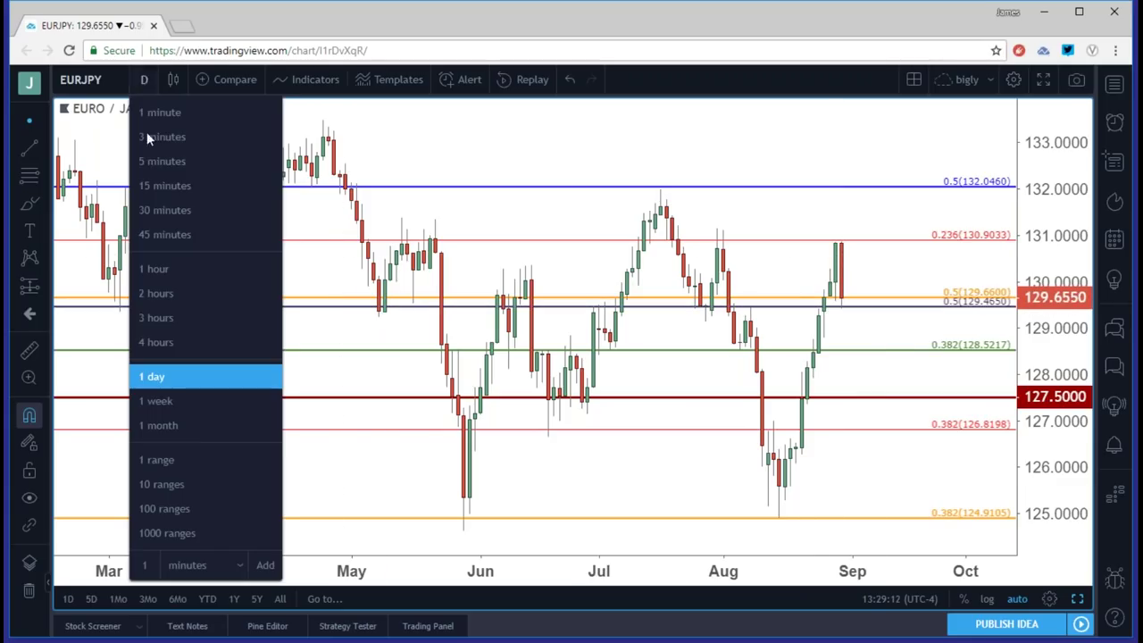
Switch EURJPY to the 4-hour timeframe, then to 1-hour candles
{"action": "left_click", "coordinate": [163, 345]}
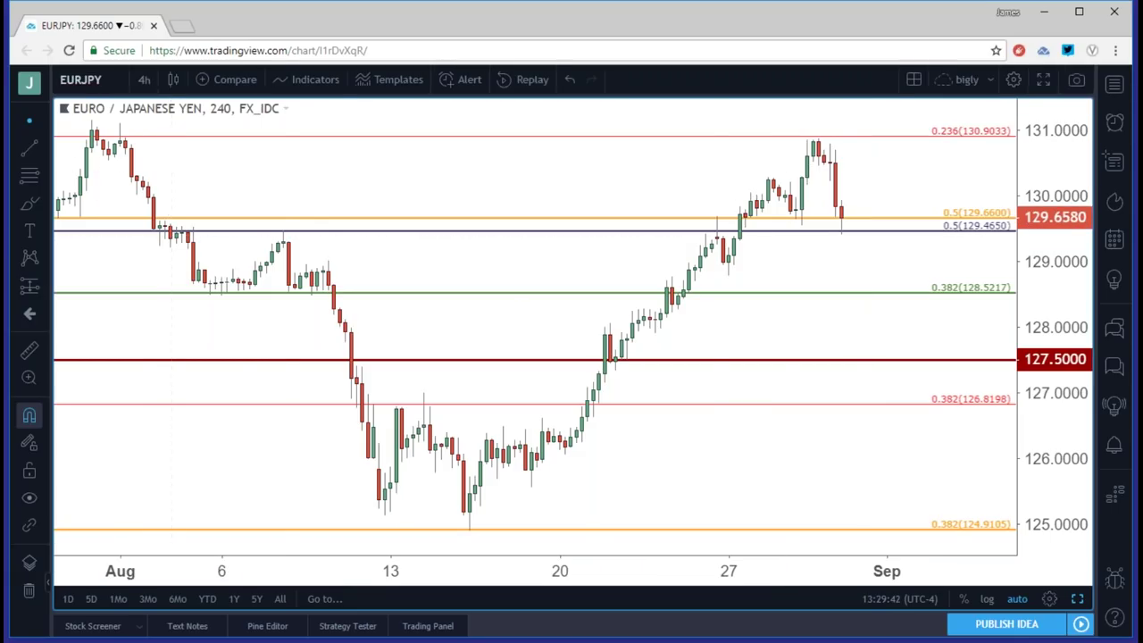
{"action": "left_click", "coordinate": [144, 79]}
{"action": "left_click", "coordinate": [177, 264]}
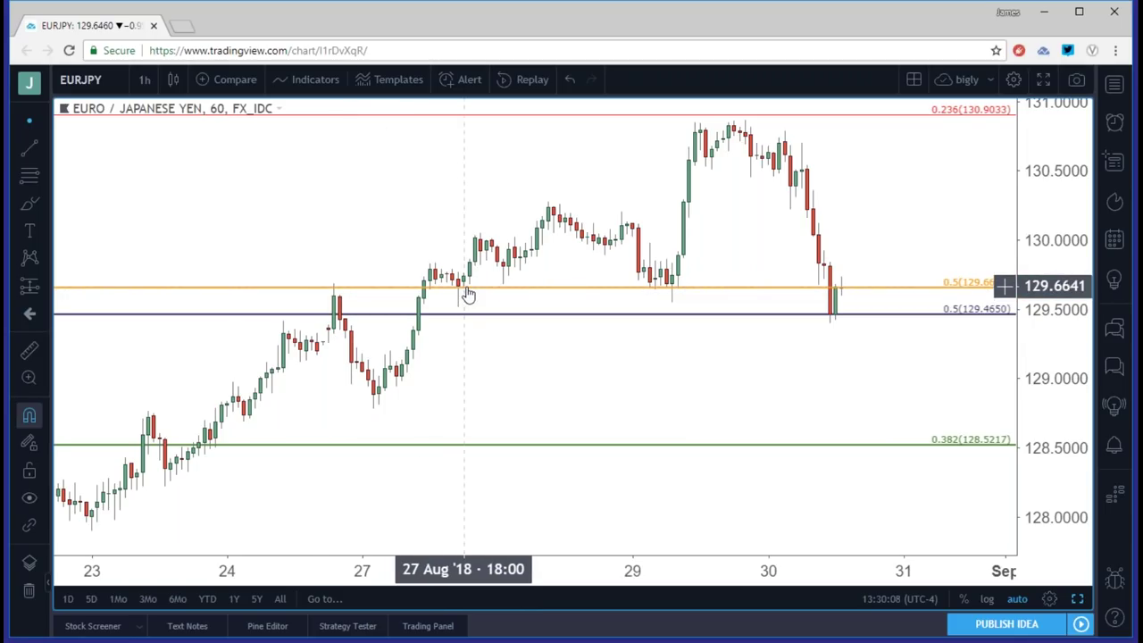
{"action": "left_click", "coordinate": [144, 80]}
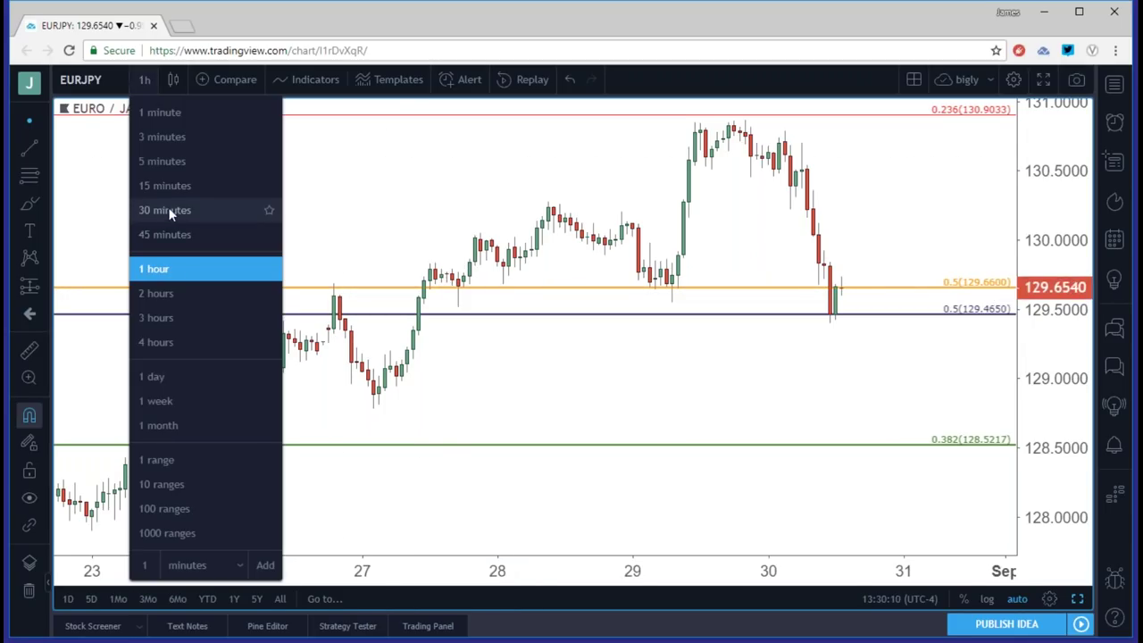
{"action": "left_click", "coordinate": [170, 211]}
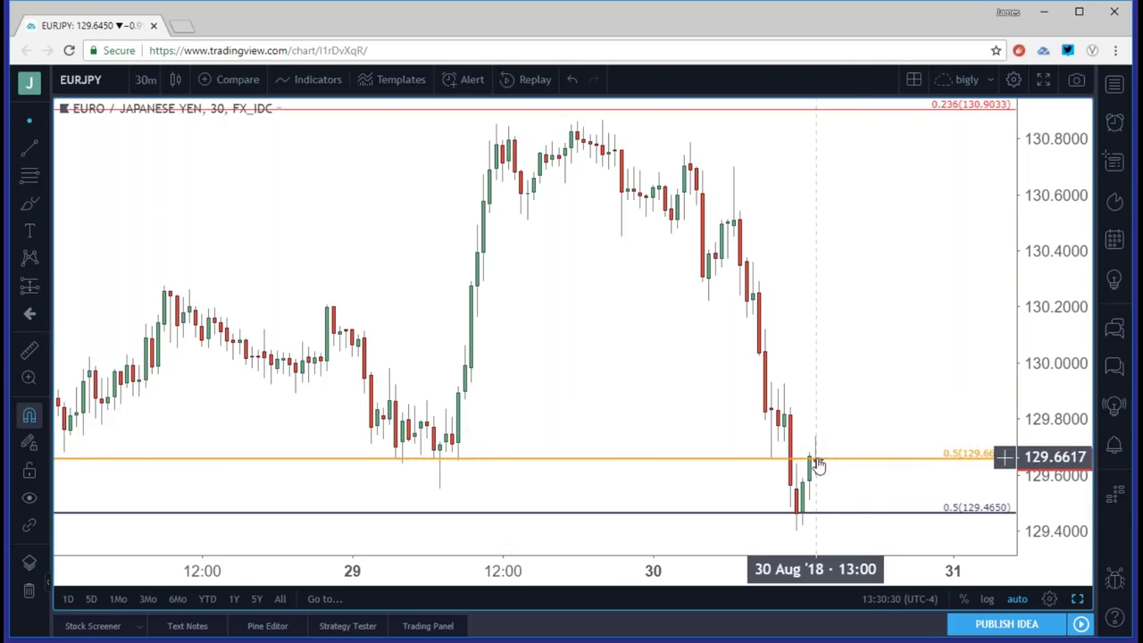
{"action": "scroll", "coordinate": [906, 432], "scroll_direction": "down", "scroll_amount": 4}
{"action": "scroll", "coordinate": [900, 434], "scroll_direction": "down", "scroll_amount": 3}
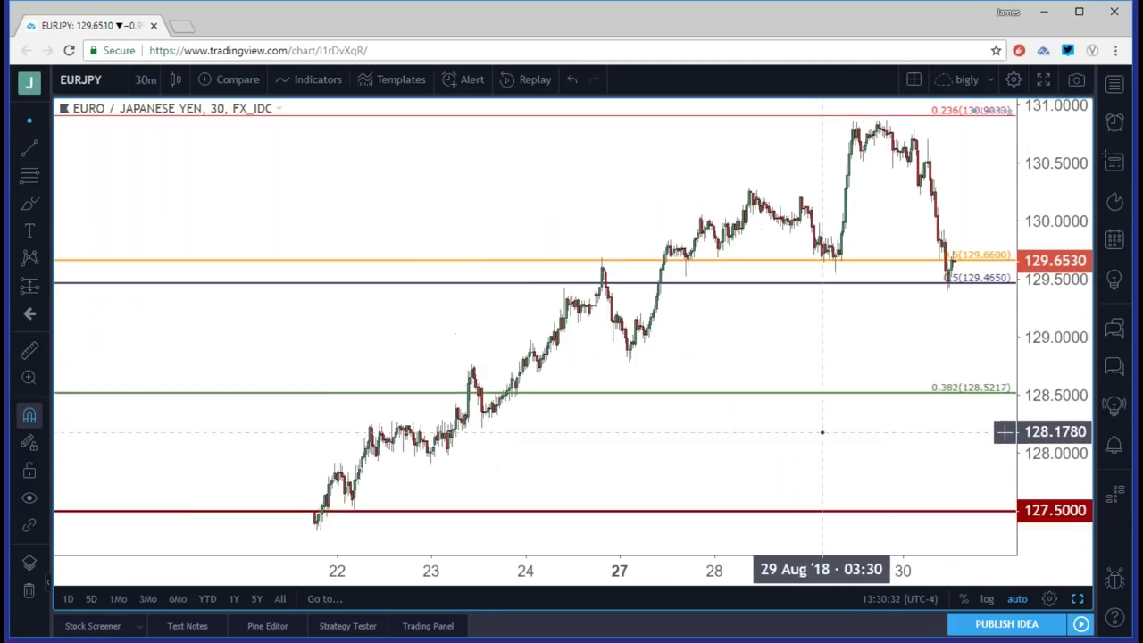
{"action": "left_click", "coordinate": [145, 79]}
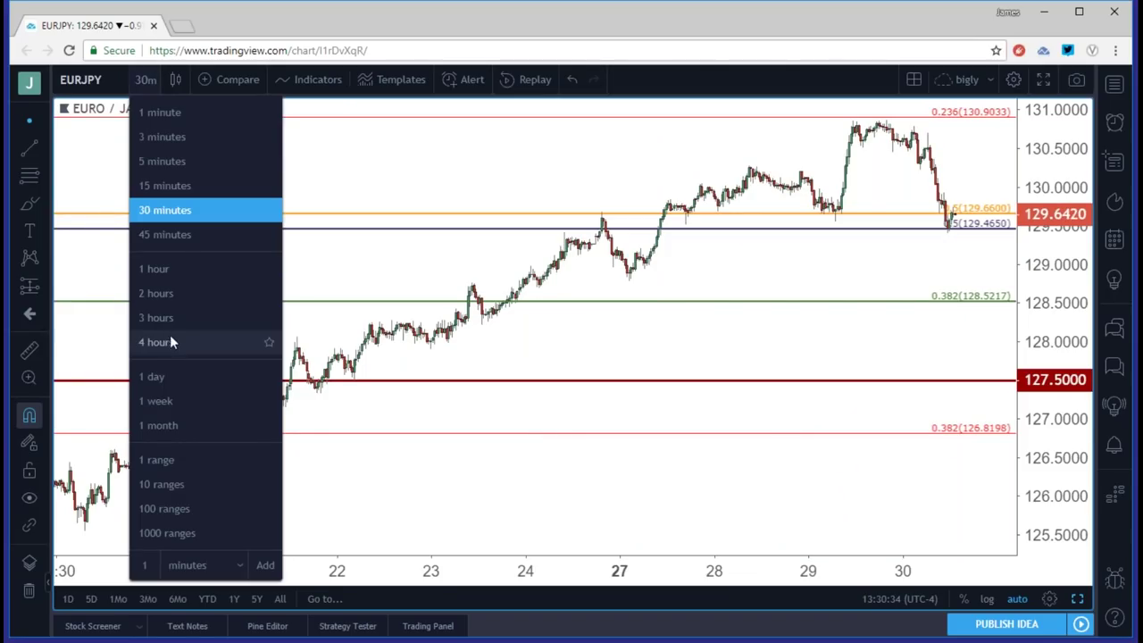
{"action": "left_click", "coordinate": [178, 376]}
{"action": "scroll", "coordinate": [707, 393], "scroll_direction": "up", "scroll_amount": 6}
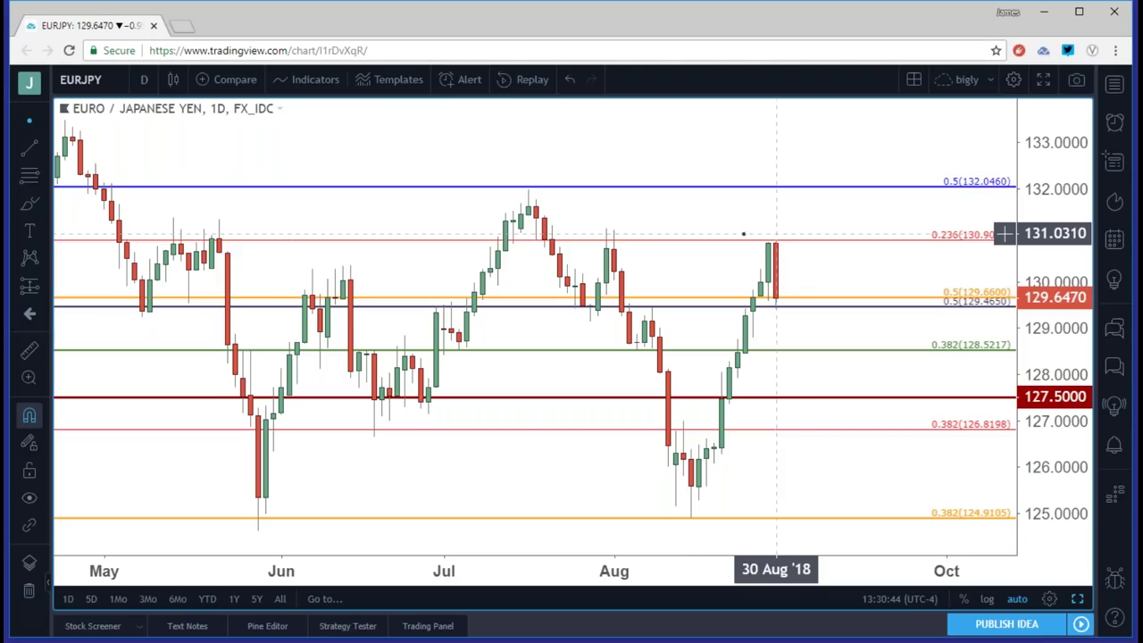
{"action": "left_click", "coordinate": [143, 80]}
{"action": "left_click", "coordinate": [164, 271]}
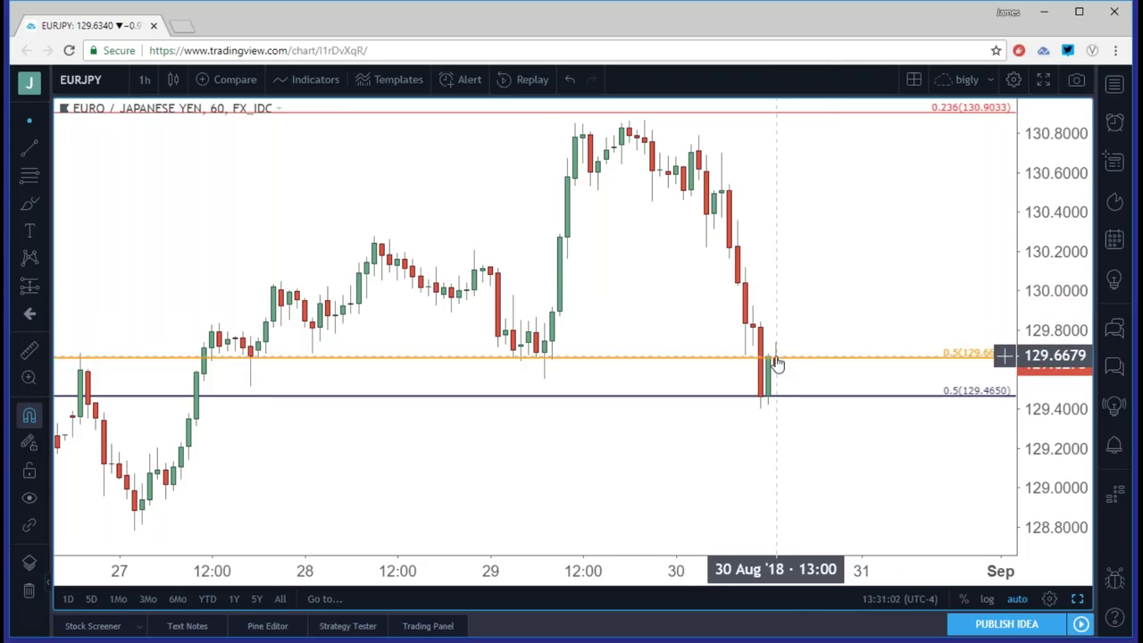
{"action": "scroll", "coordinate": [777, 362], "scroll_direction": "down", "scroll_amount": 5}
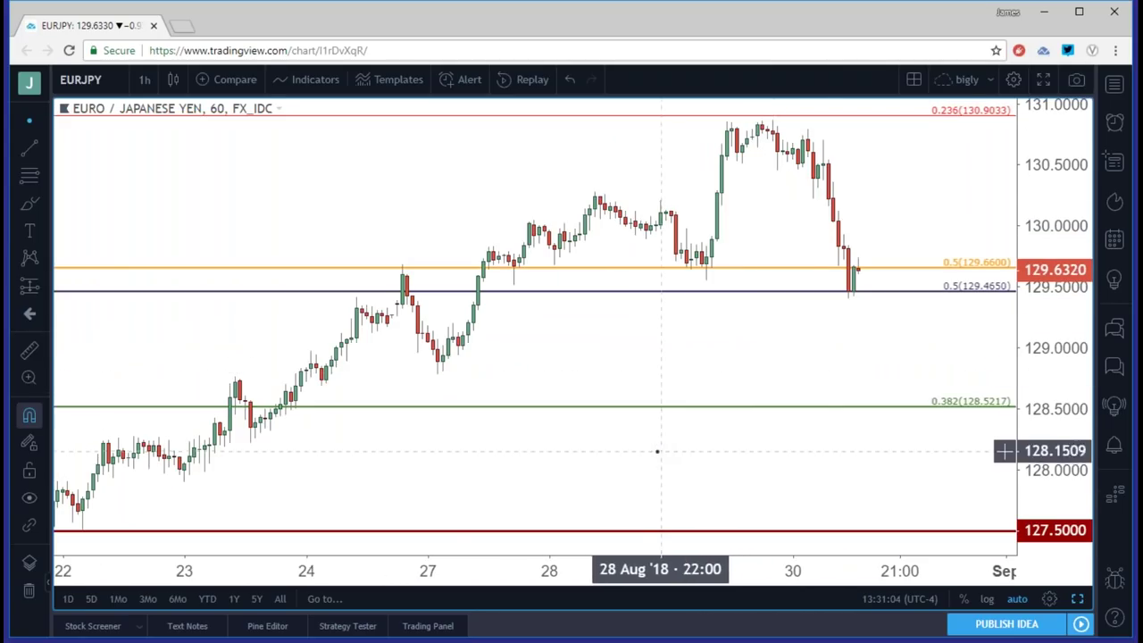
{"action": "left_click", "coordinate": [130, 78]}
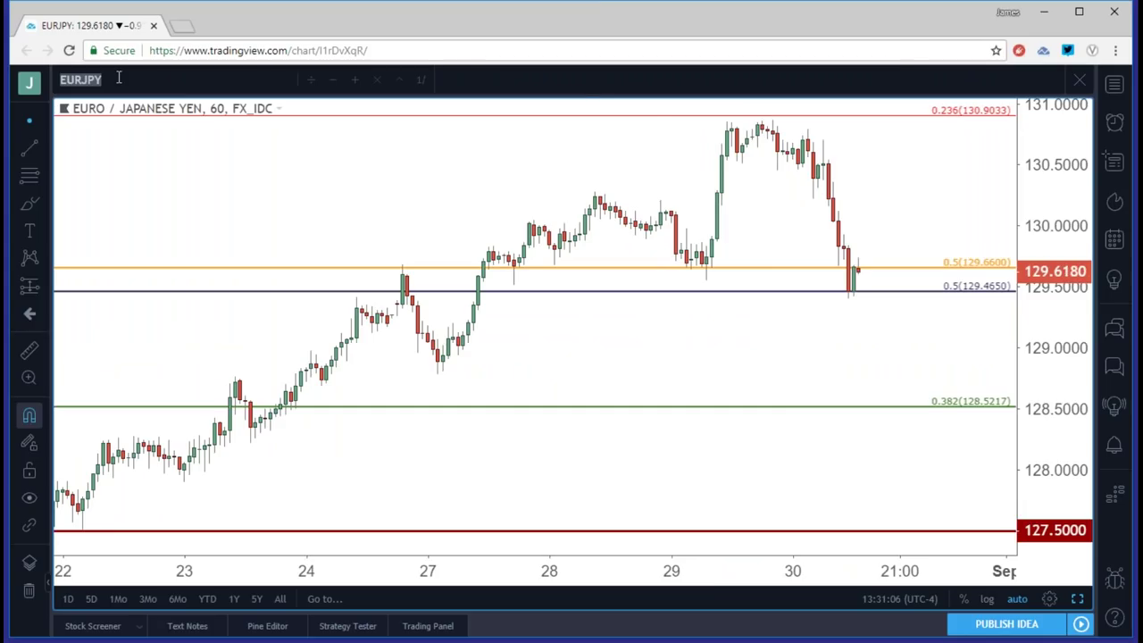
Load GBPJPY and set it to the daily timeframe
{"action": "type", "text": "GBPJPY"}
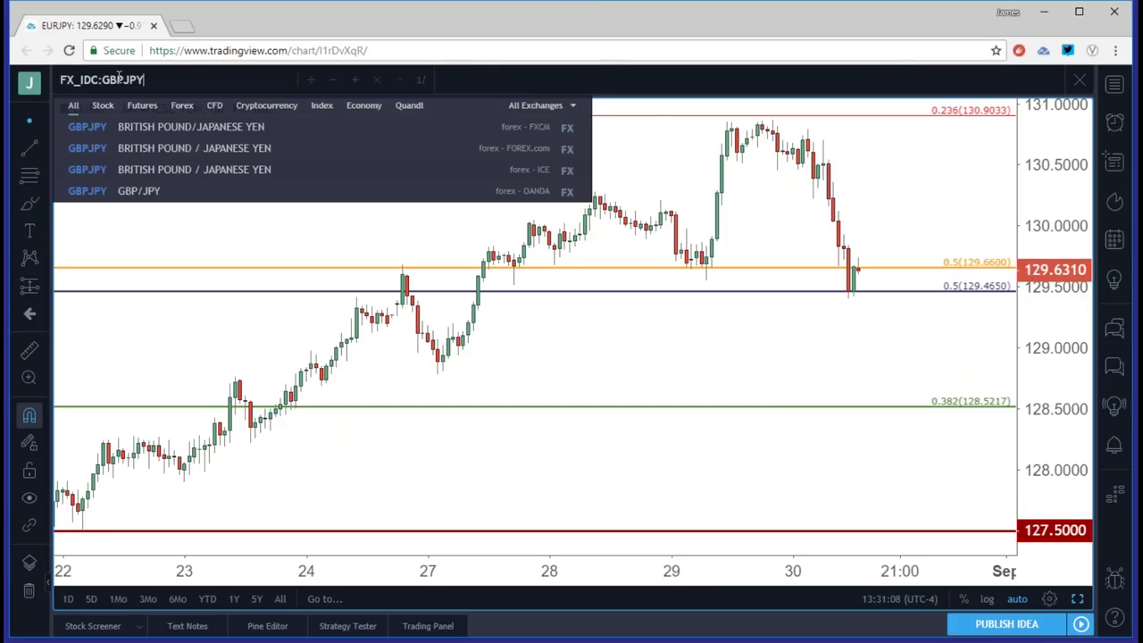
{"action": "key", "text": "Return"}
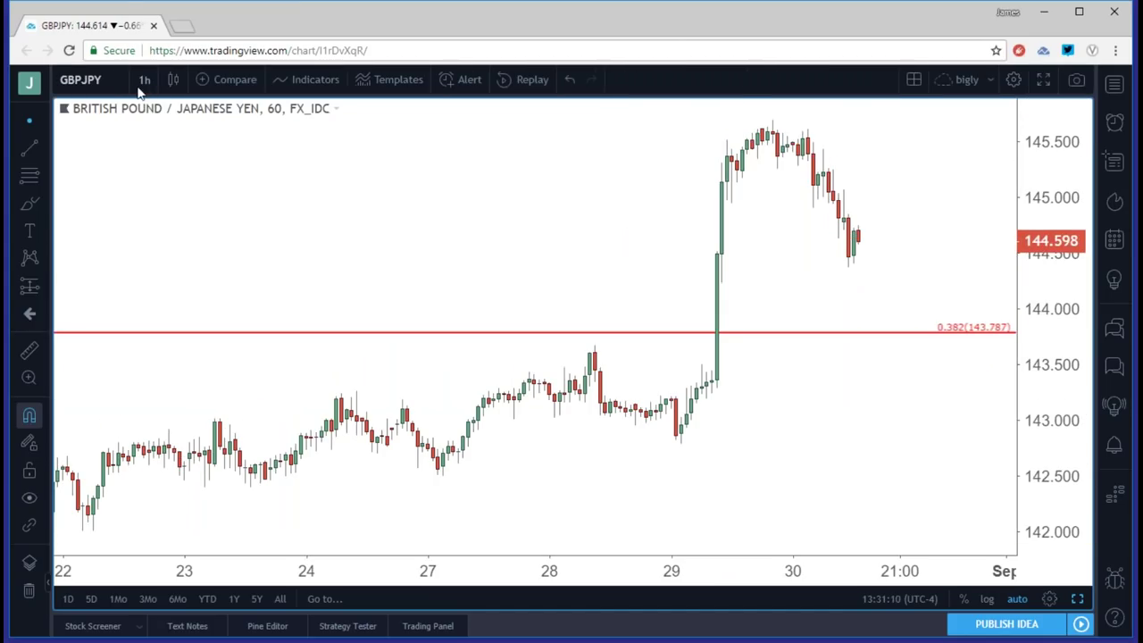
{"action": "left_click", "coordinate": [147, 85]}
{"action": "left_click", "coordinate": [177, 373]}
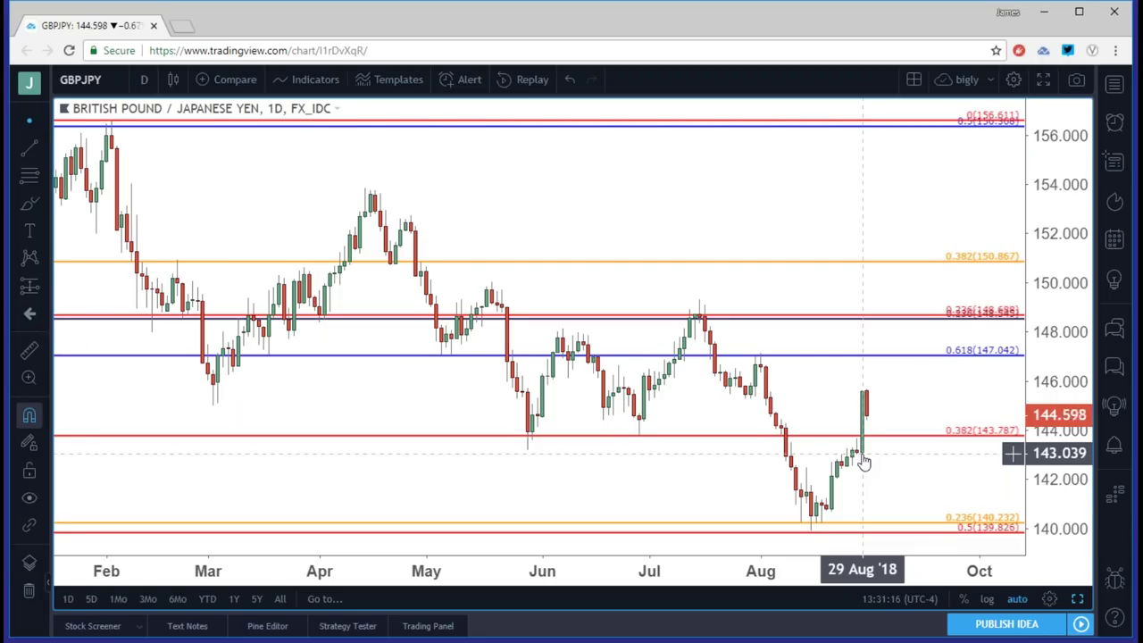
Toggle GBPJPY to 1-hour candles and back to the daily timeframe
{"action": "left_click", "coordinate": [144, 80]}
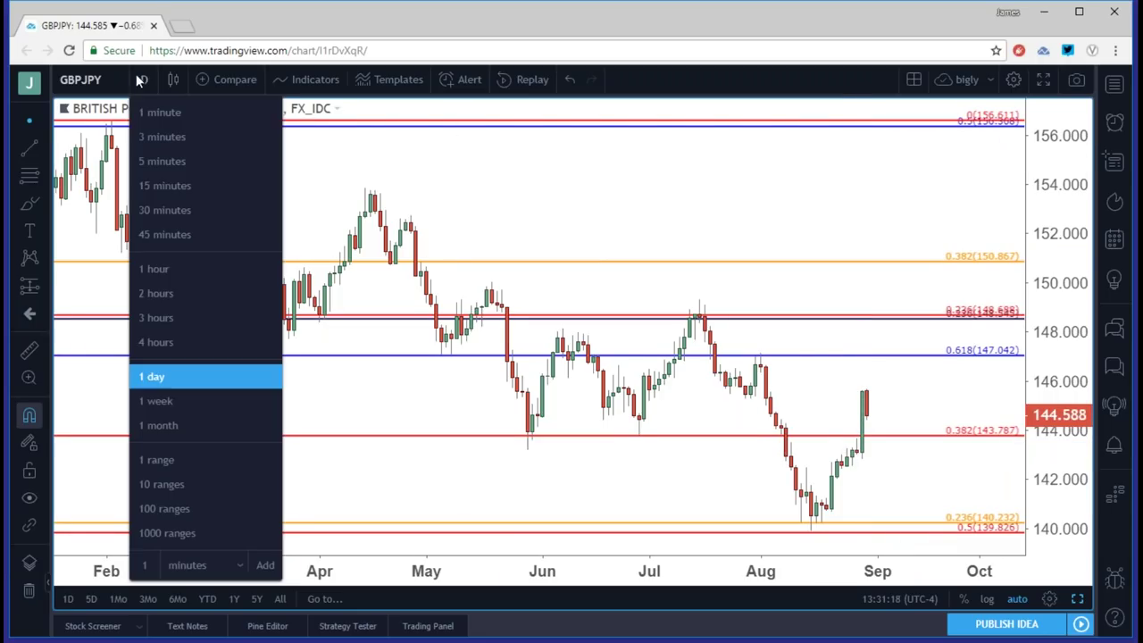
{"action": "left_click", "coordinate": [166, 271]}
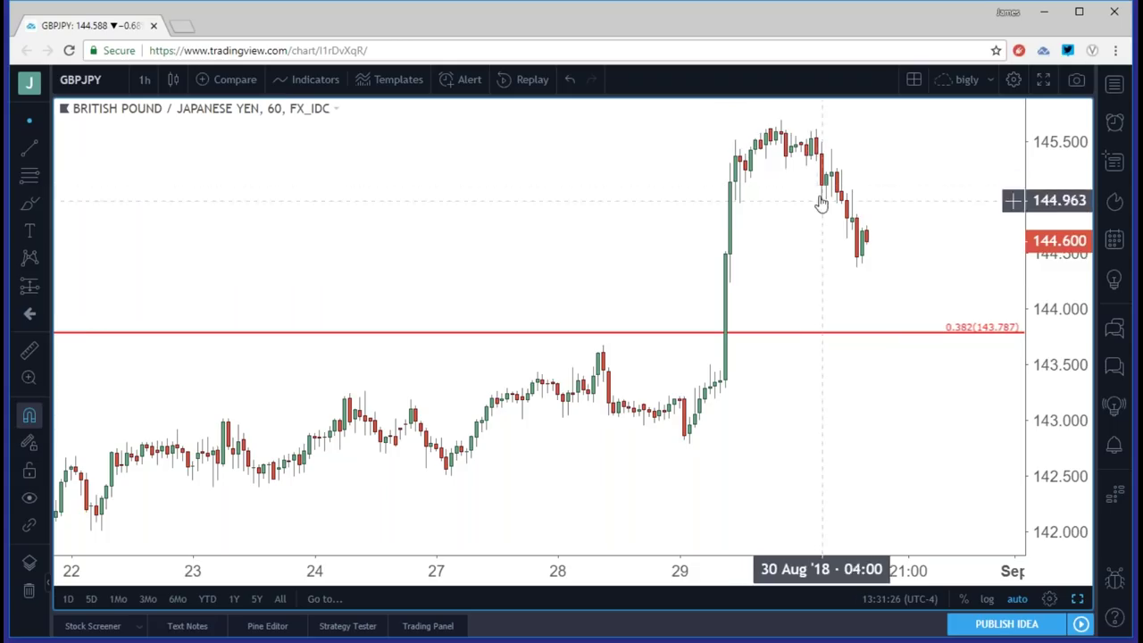
{"action": "left_click", "coordinate": [142, 81]}
{"action": "left_click", "coordinate": [150, 380]}
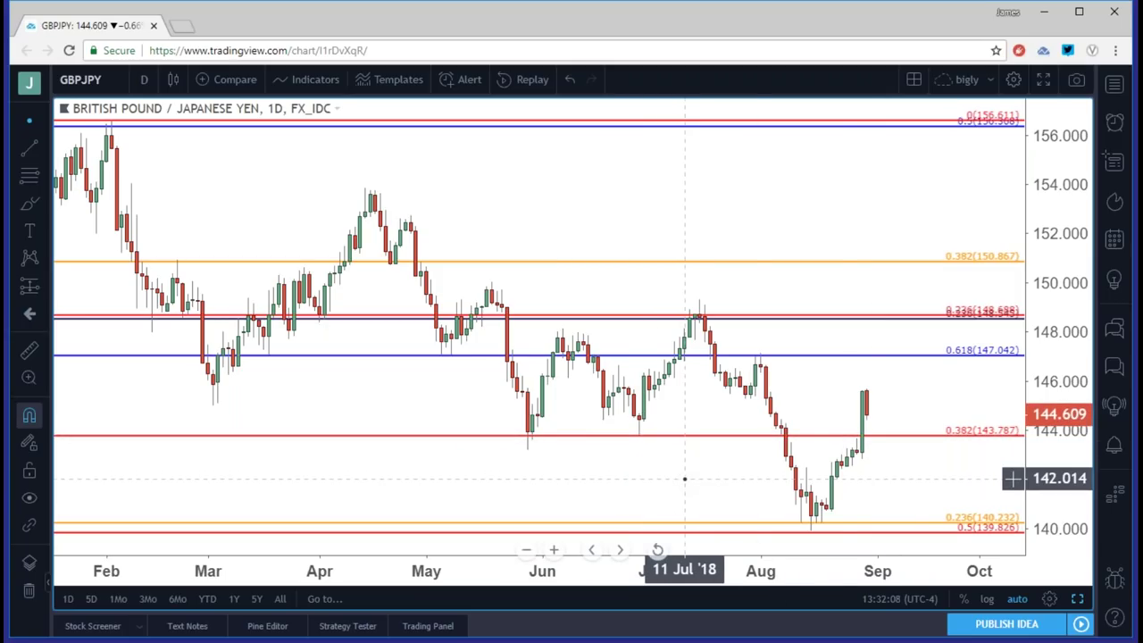
Show the four-chart layout, expand the weekly GBPJPY chart, and switch it to daily
{"action": "left_click", "coordinate": [1077, 599]}
{"action": "key", "text": "alt+Return"}
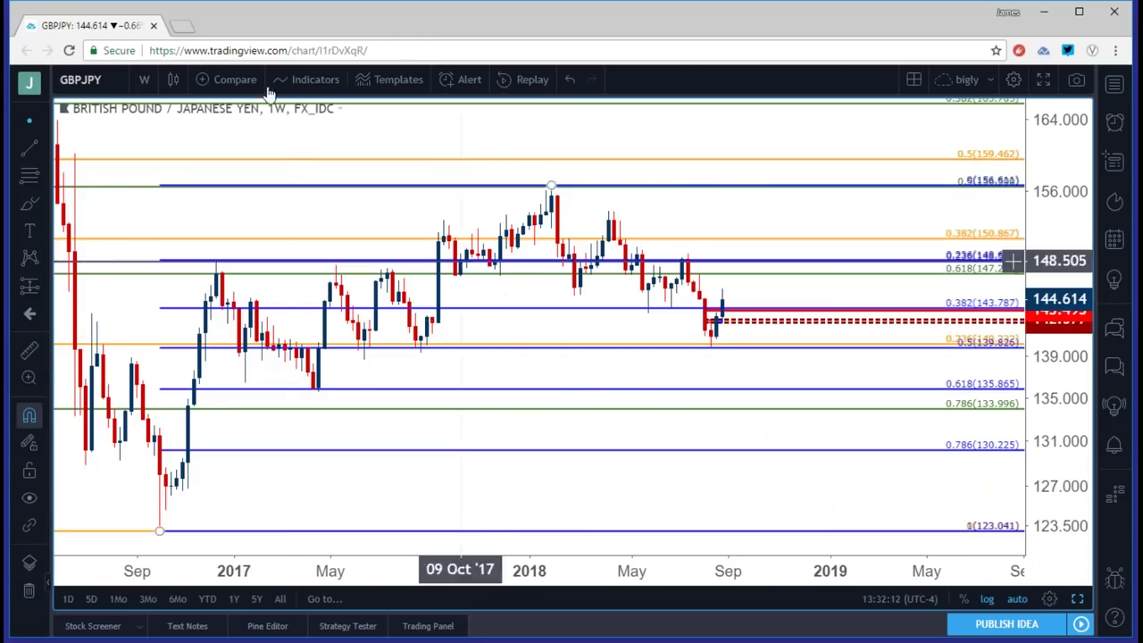
{"action": "left_click", "coordinate": [144, 79]}
{"action": "left_click", "coordinate": [179, 372]}
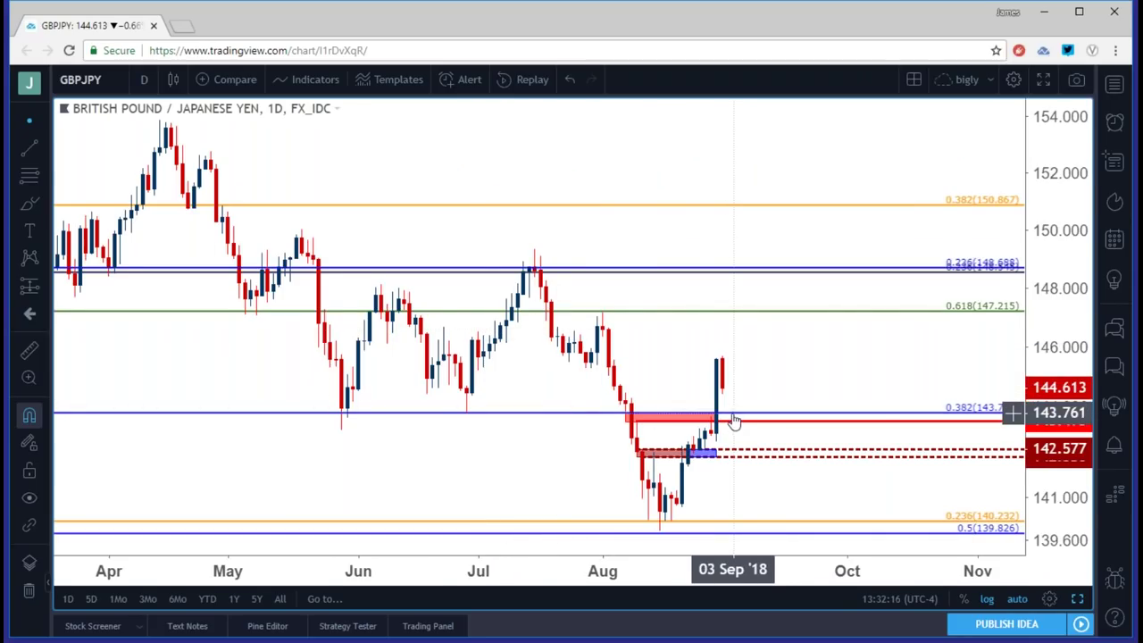
Zoom into recent candles and select the Fibonacci drawing, checking the chart options menu
{"action": "scroll", "coordinate": [733, 418], "scroll_direction": "down", "scroll_amount": 10}
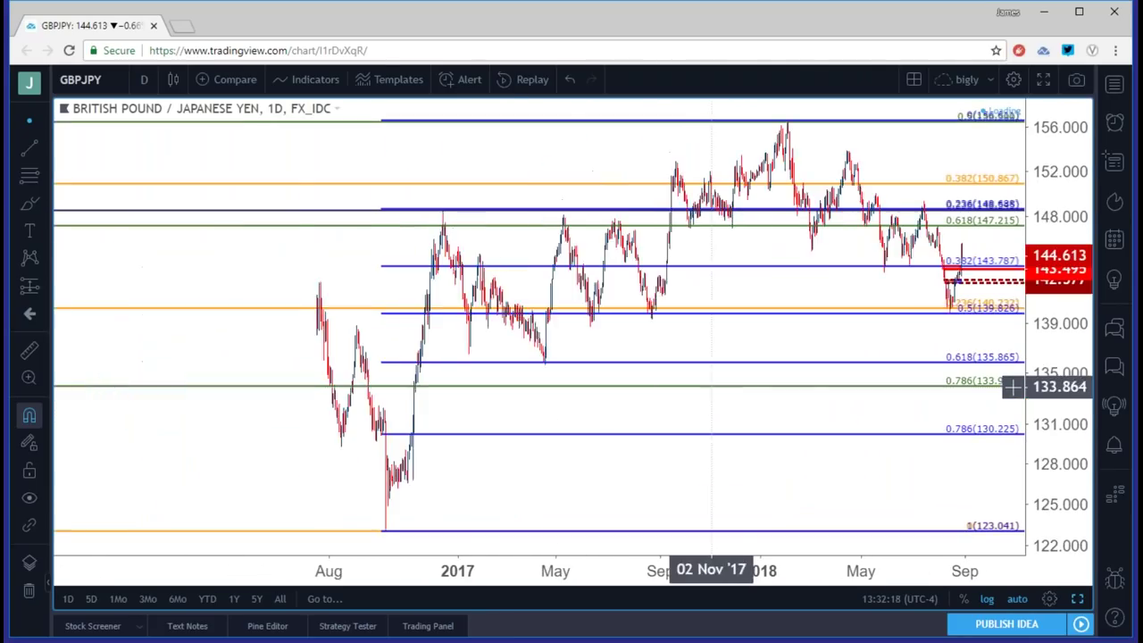
{"action": "left_click", "coordinate": [381, 531]}
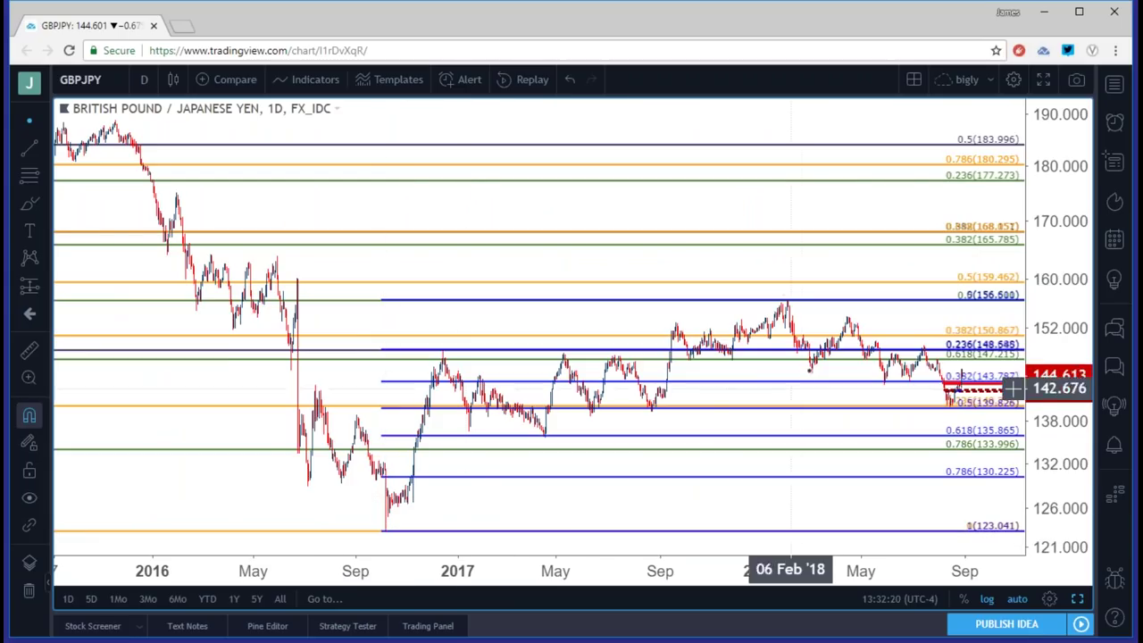
{"action": "right_click", "coordinate": [808, 329]}
{"action": "key", "text": "Escape"}
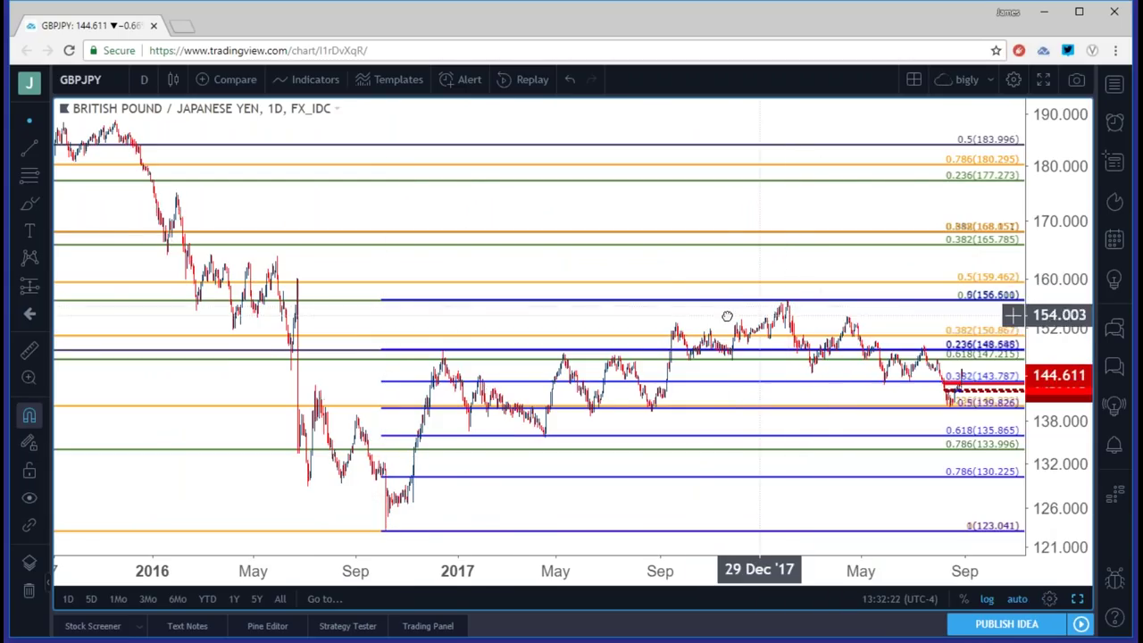
{"action": "scroll", "coordinate": [666, 334], "scroll_direction": "up", "scroll_amount": 1}
{"action": "scroll", "coordinate": [667, 334], "scroll_direction": "up", "scroll_amount": 3}
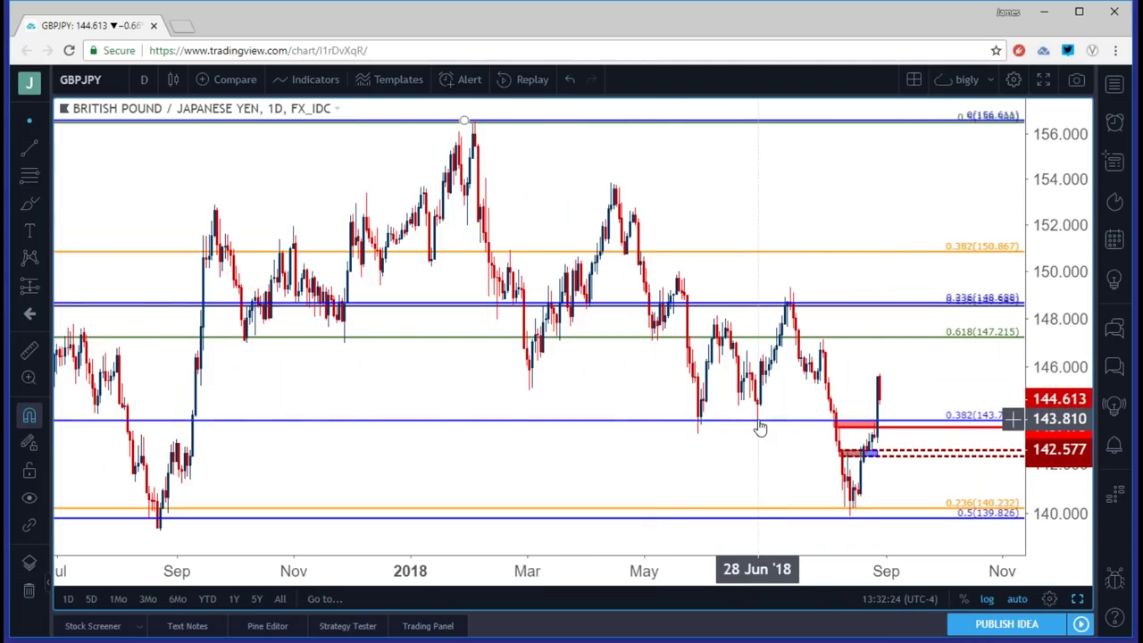
{"action": "left_click", "coordinate": [143, 80]}
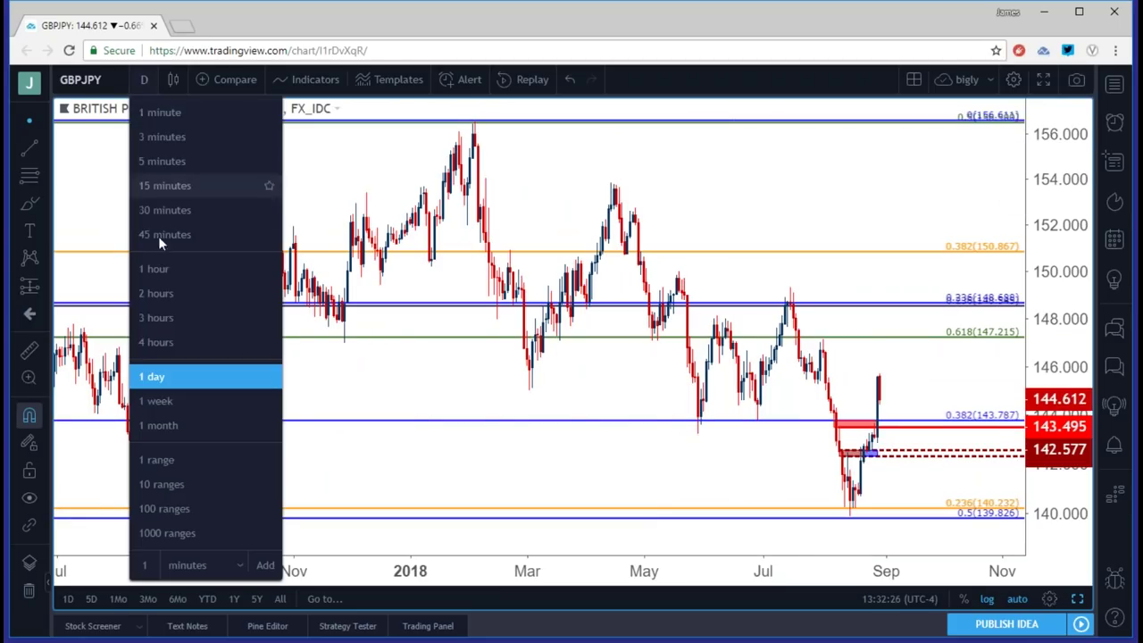
{"action": "left_click", "coordinate": [165, 342]}
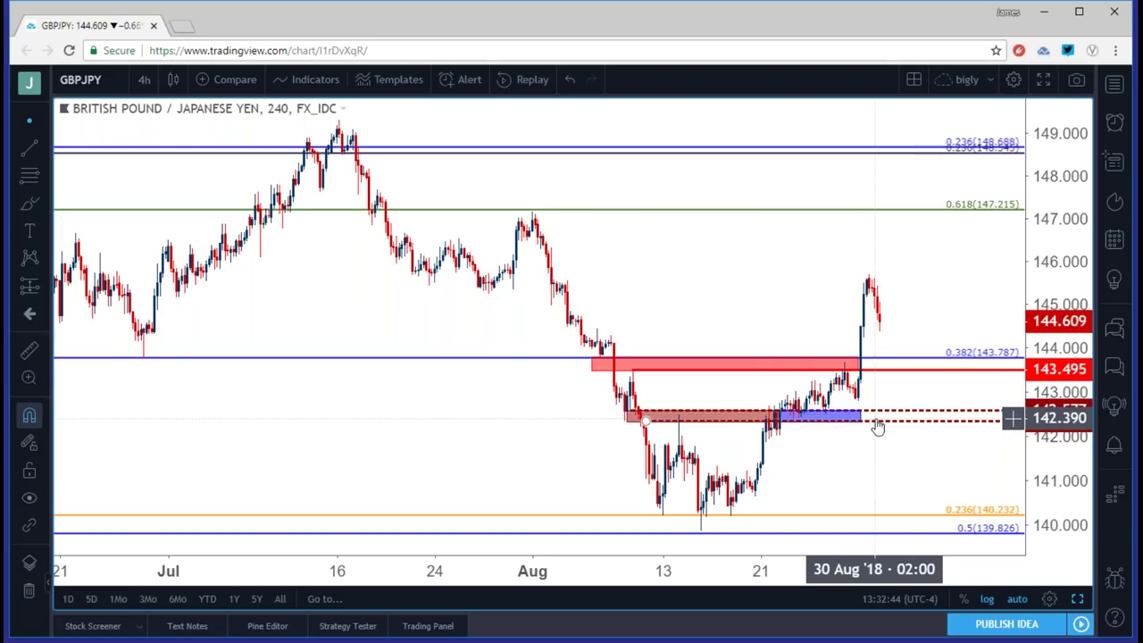
{"action": "scroll", "coordinate": [801, 375], "scroll_direction": "down", "scroll_amount": 5}
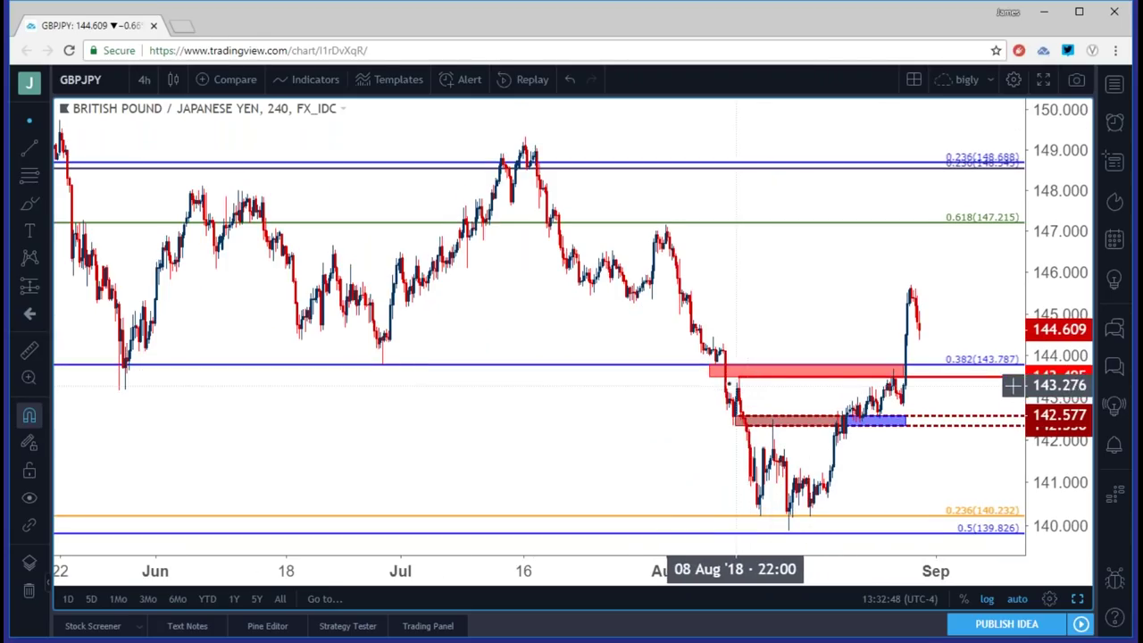
{"action": "left_click", "coordinate": [142, 79]}
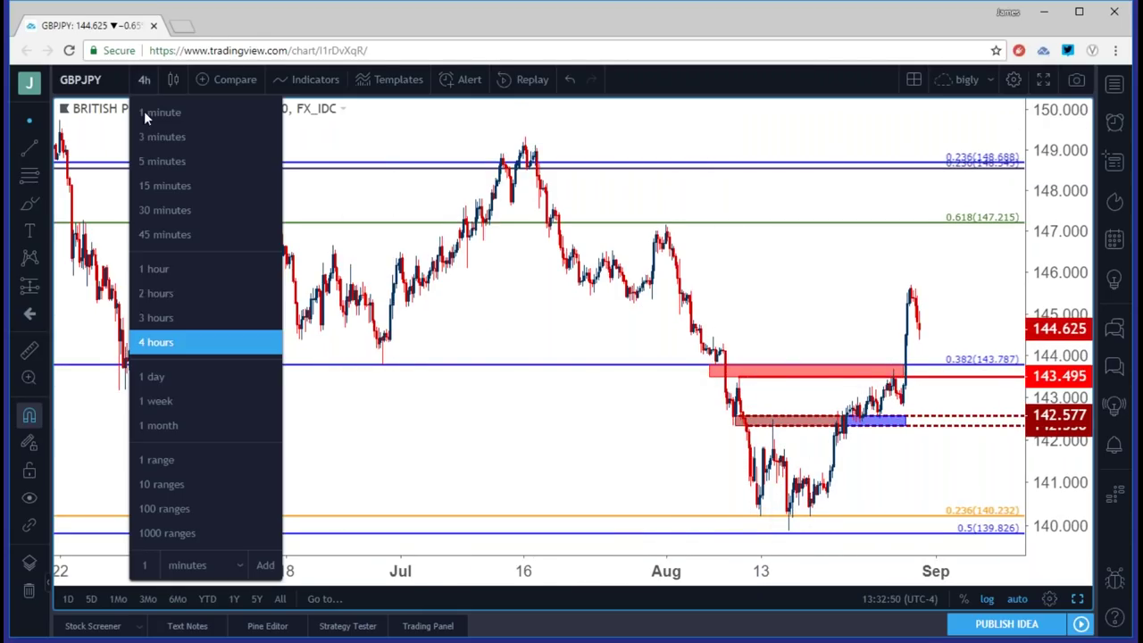
{"action": "left_click", "coordinate": [171, 371]}
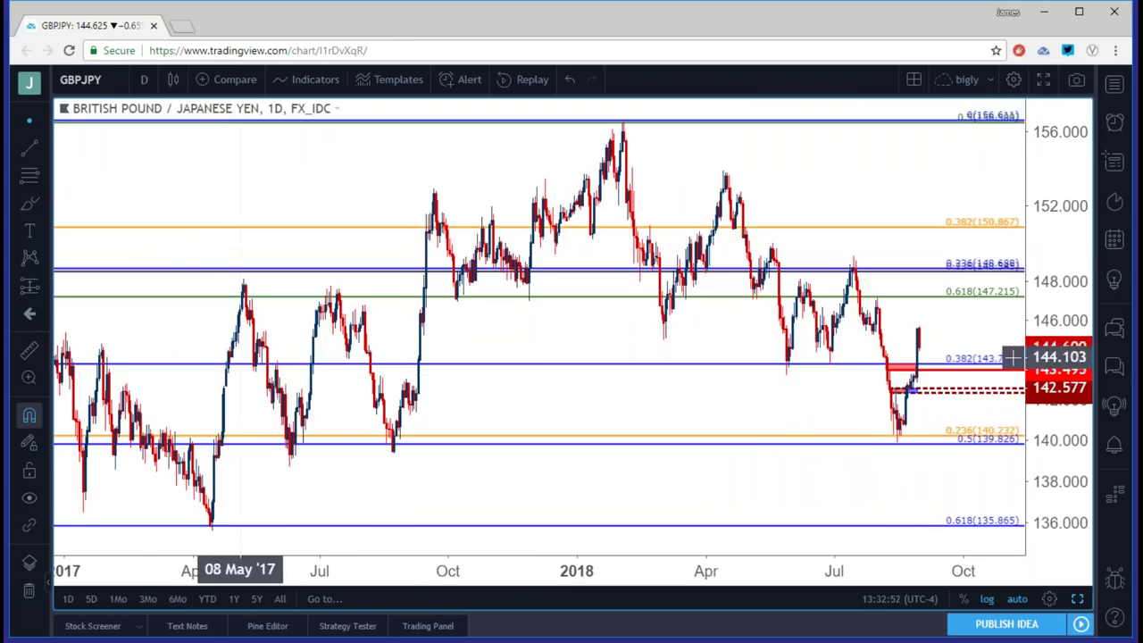
{"action": "left_click", "coordinate": [114, 77]}
Load AUDUSD, fixing the misspelled symbol, and switch it to 4-hour candles
{"action": "type", "text": "AUDUD"}
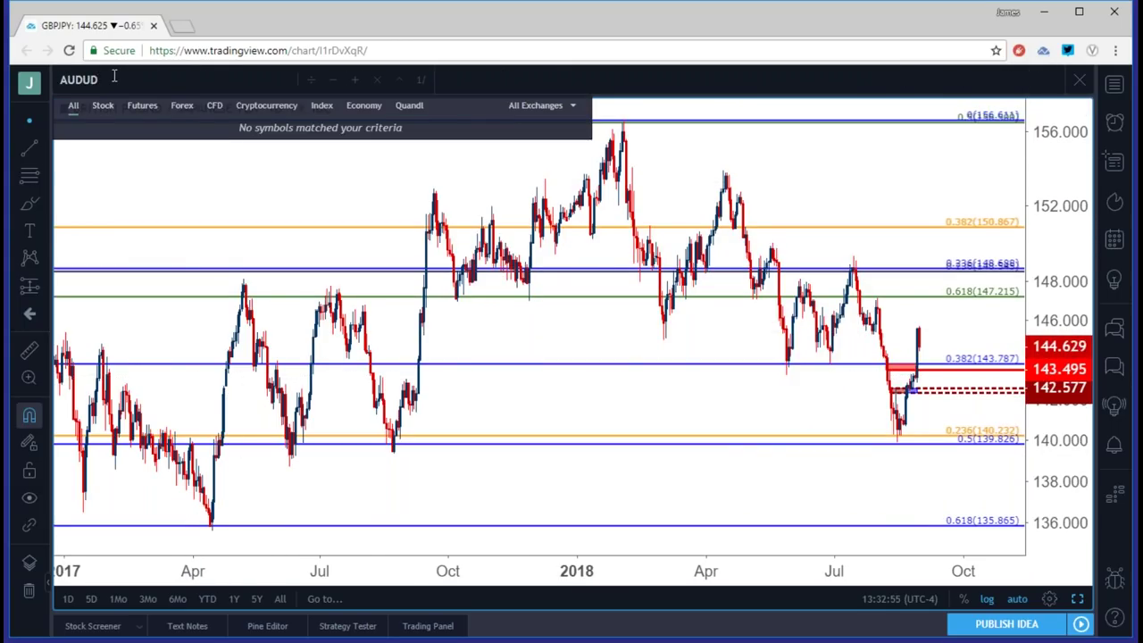
{"action": "key", "text": "BackSpace"}
{"action": "type", "text": "SD"}
{"action": "key", "text": "Down"}
{"action": "key", "text": "Down"}
{"action": "key", "text": "Return"}
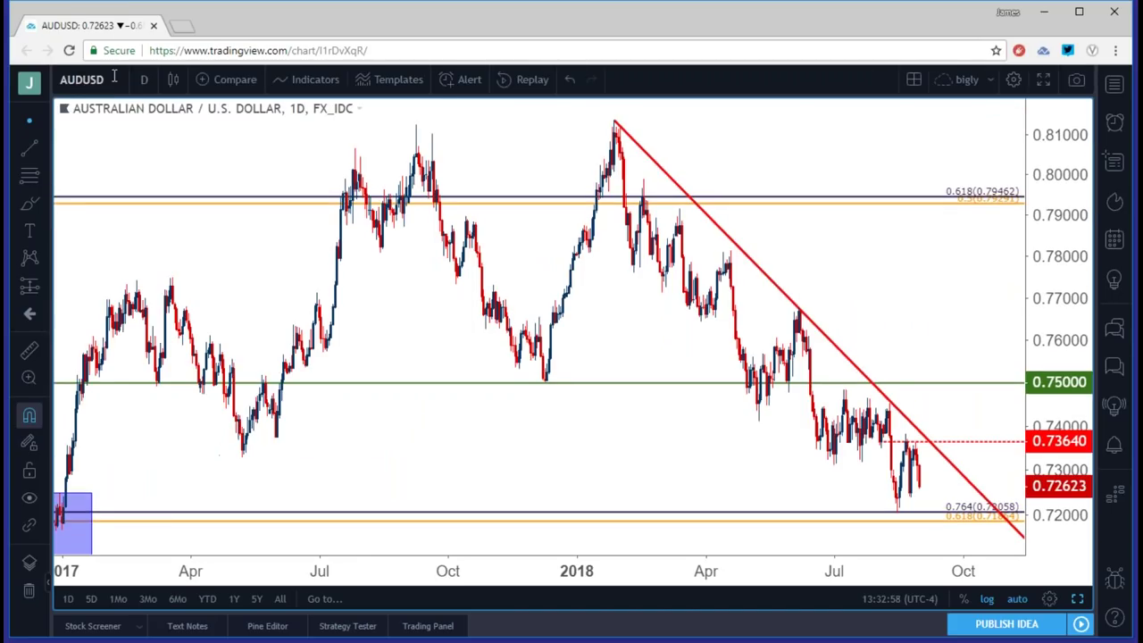
{"action": "scroll", "coordinate": [174, 166], "scroll_direction": "up", "scroll_amount": 1}
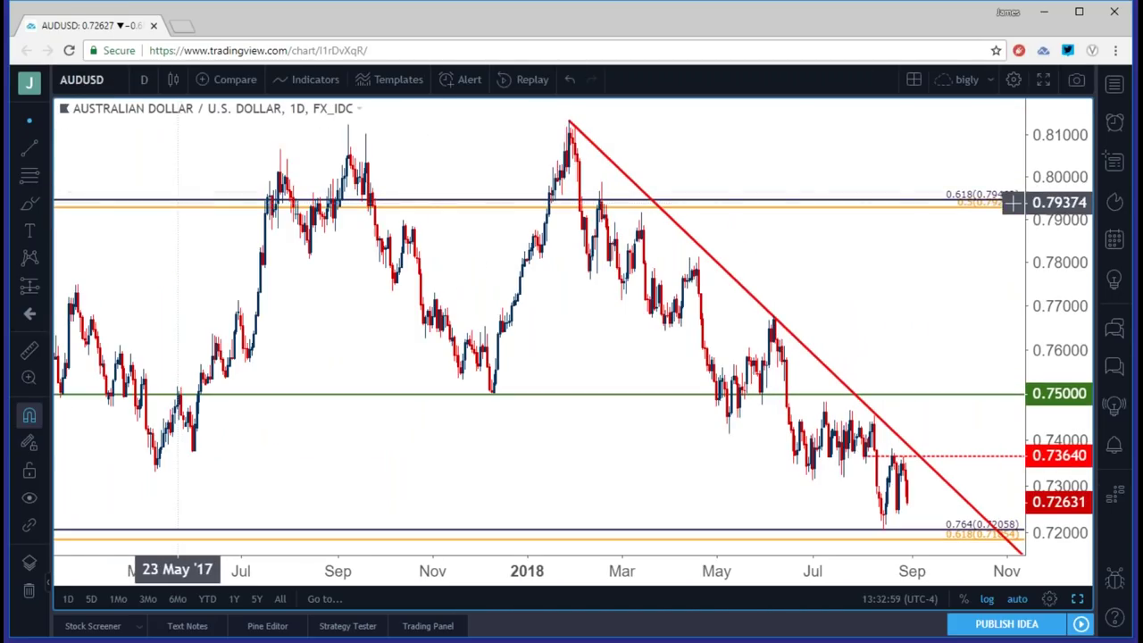
{"action": "left_click", "coordinate": [147, 82]}
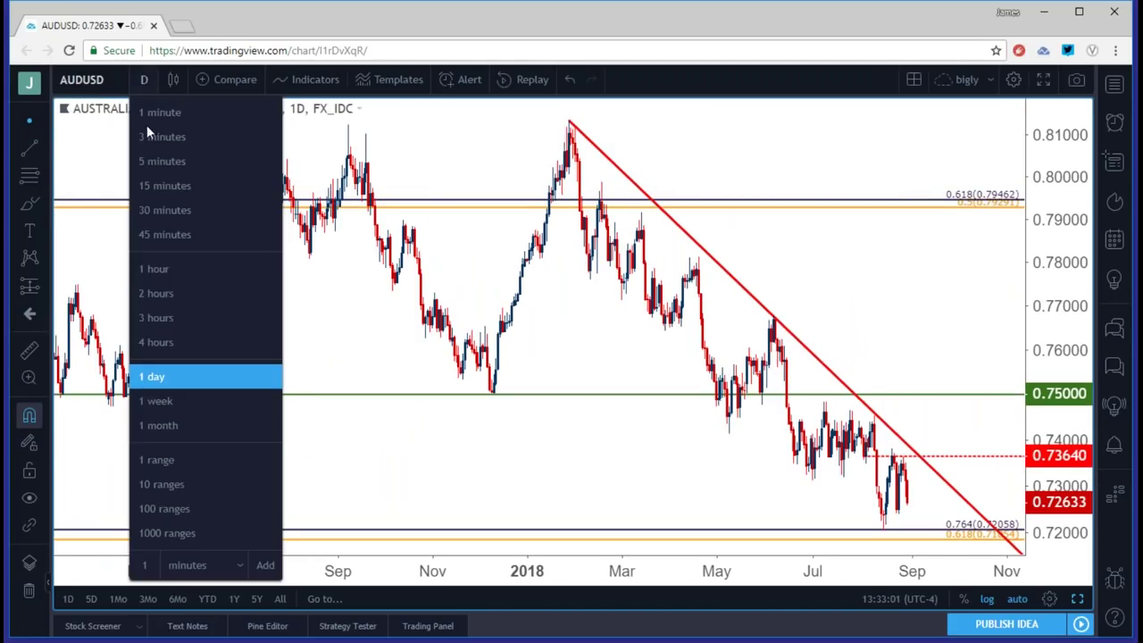
{"action": "left_click", "coordinate": [166, 342]}
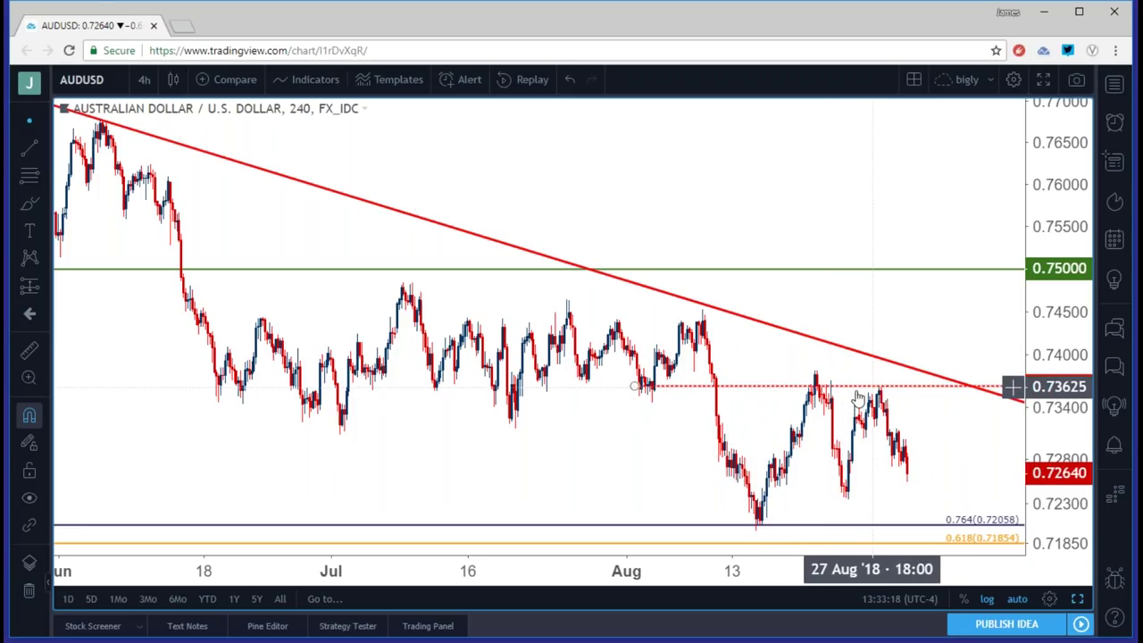
Draw a rising trendline from the 14 Aug low to the late-August higher low, then zoom out
{"action": "left_click", "coordinate": [40, 148]}
{"action": "left_click", "coordinate": [105, 150]}
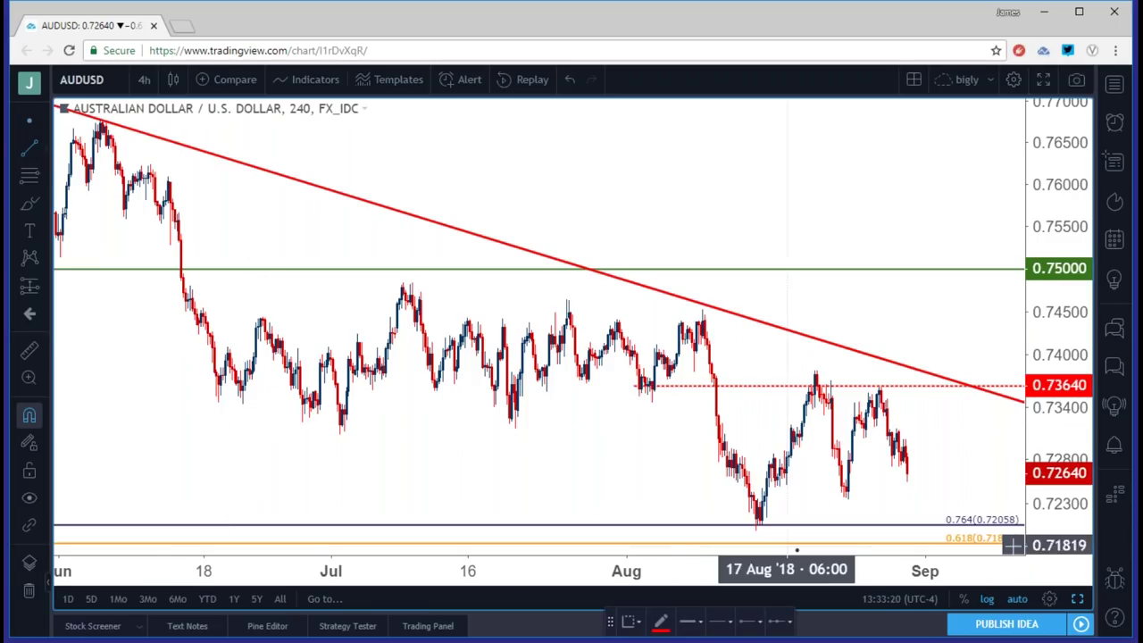
{"action": "left_click", "coordinate": [755, 531]}
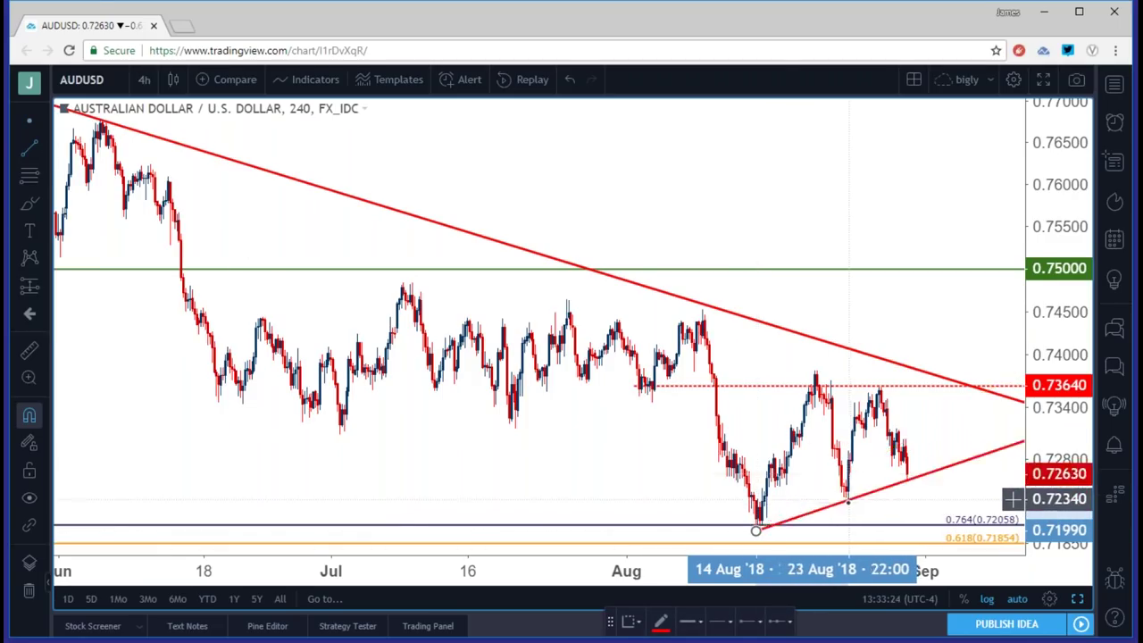
{"action": "left_click", "coordinate": [848, 500]}
{"action": "left_click", "coordinate": [889, 506]}
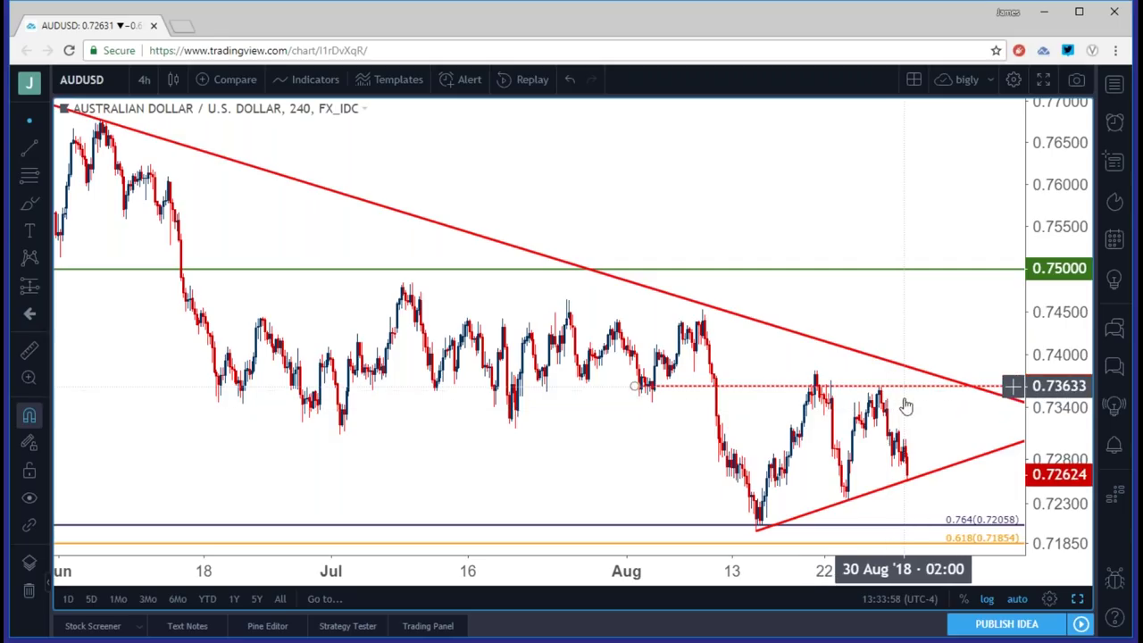
{"action": "scroll", "coordinate": [781, 402], "scroll_direction": "down", "scroll_amount": 4}
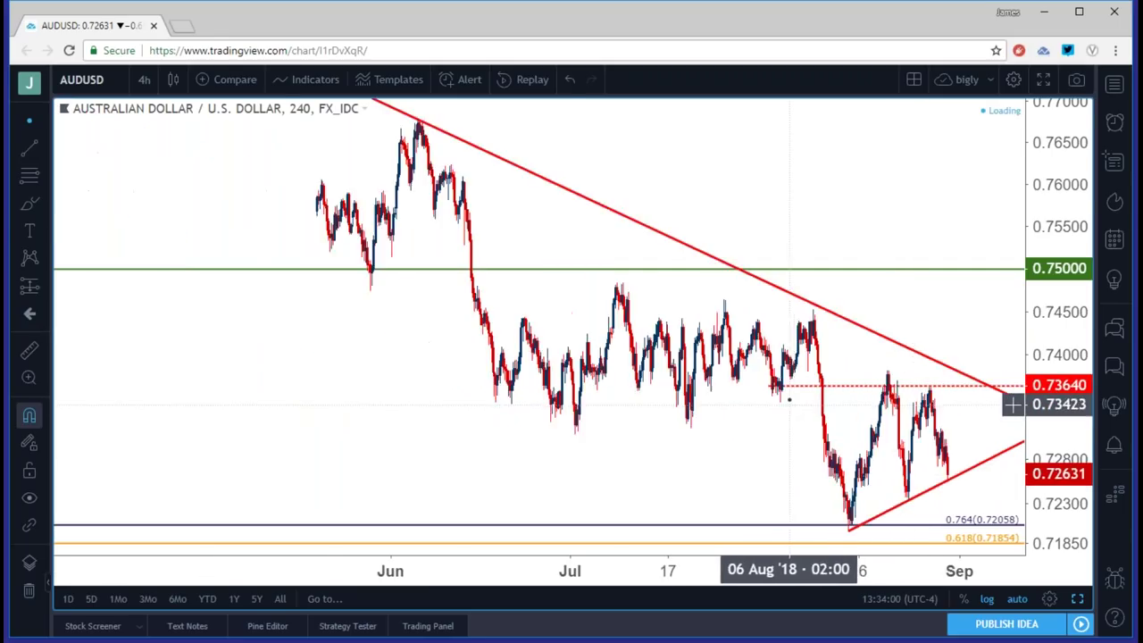
{"action": "scroll", "coordinate": [788, 396], "scroll_direction": "down", "scroll_amount": 2}
{"action": "scroll", "coordinate": [778, 319], "scroll_direction": "down", "scroll_amount": 1}
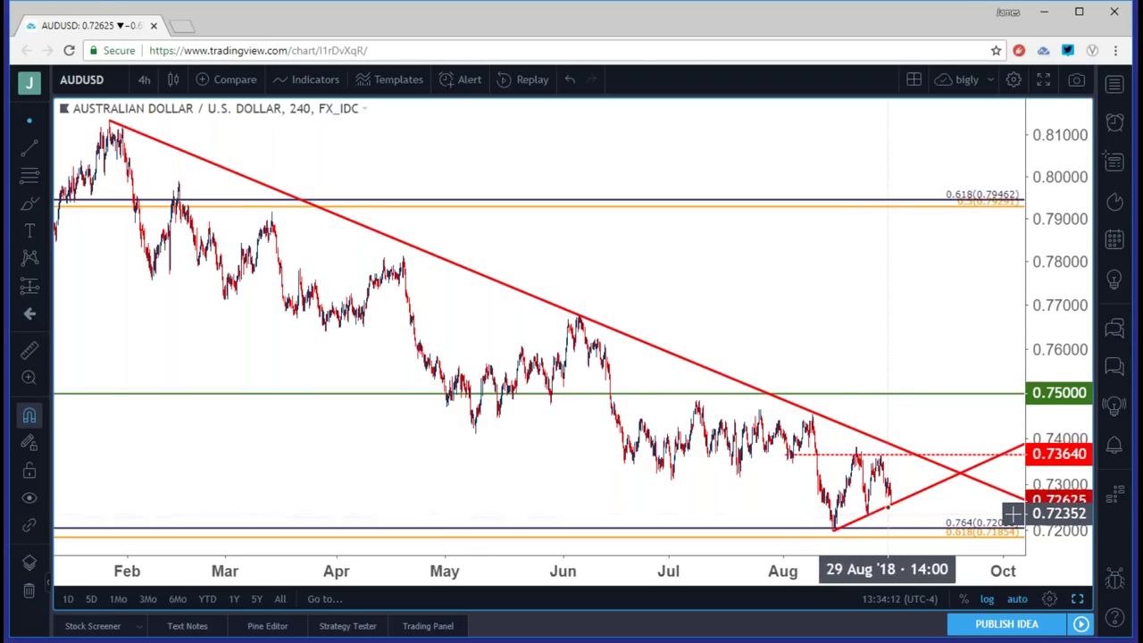
{"action": "scroll", "coordinate": [875, 489], "scroll_direction": "down", "scroll_amount": 2}
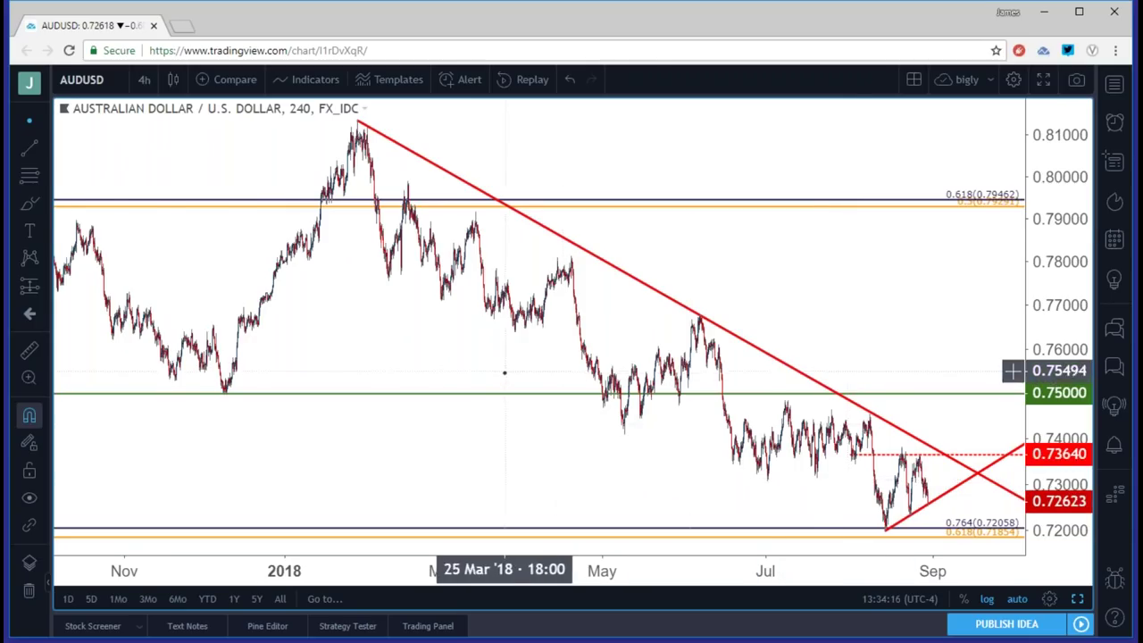
{"action": "scroll", "coordinate": [456, 384], "scroll_direction": "up", "scroll_amount": 2}
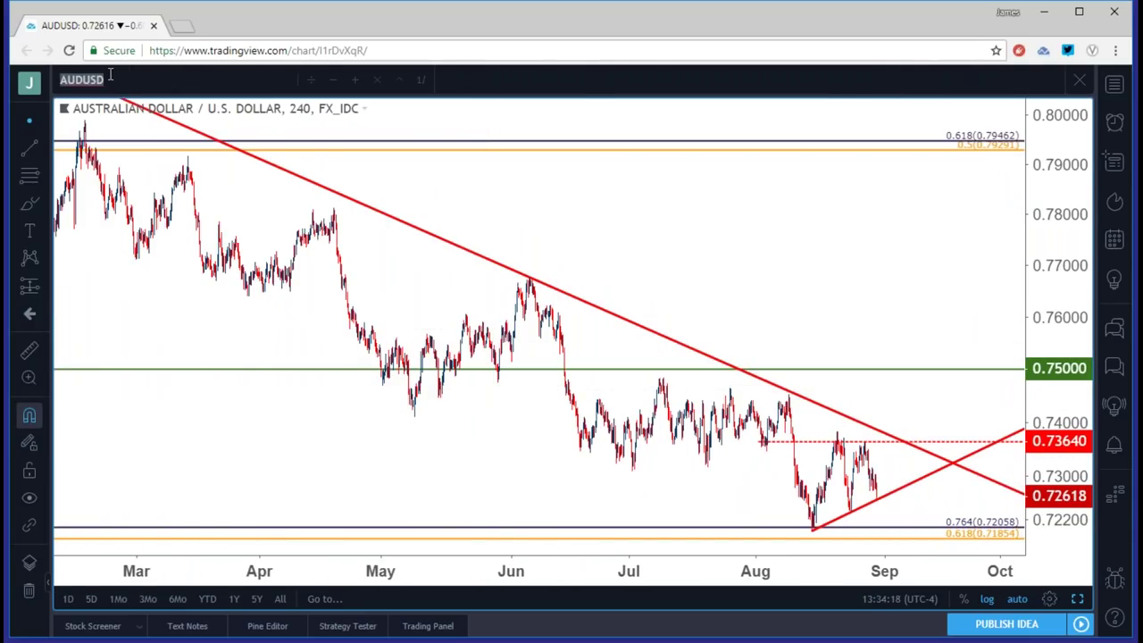
Load NZDUSD and switch it to daily candles, scrolling to recent price
{"action": "type", "text": "NZ"}
{"action": "key", "text": "Return"}
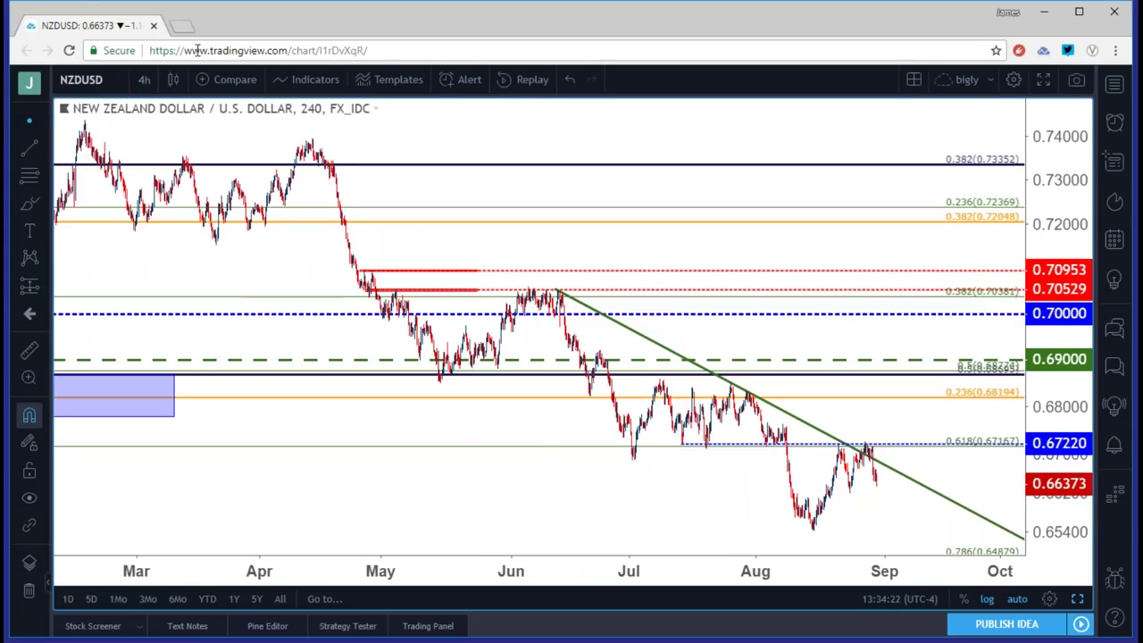
{"action": "scroll", "coordinate": [702, 382], "scroll_direction": "up", "scroll_amount": 4}
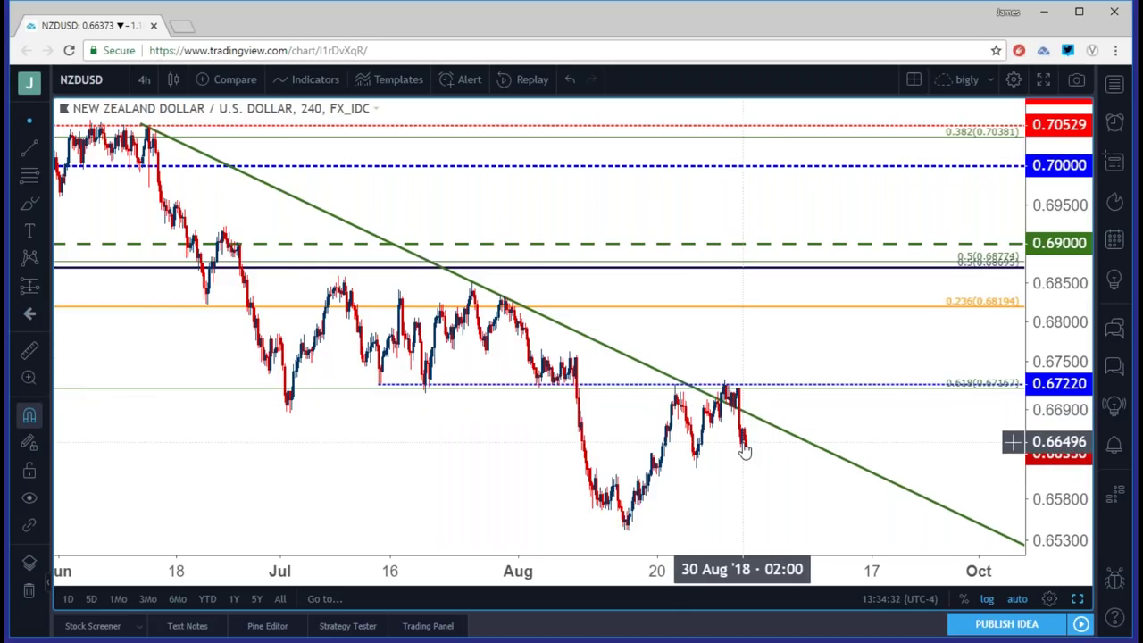
{"action": "left_click", "coordinate": [144, 80]}
{"action": "left_click", "coordinate": [183, 375]}
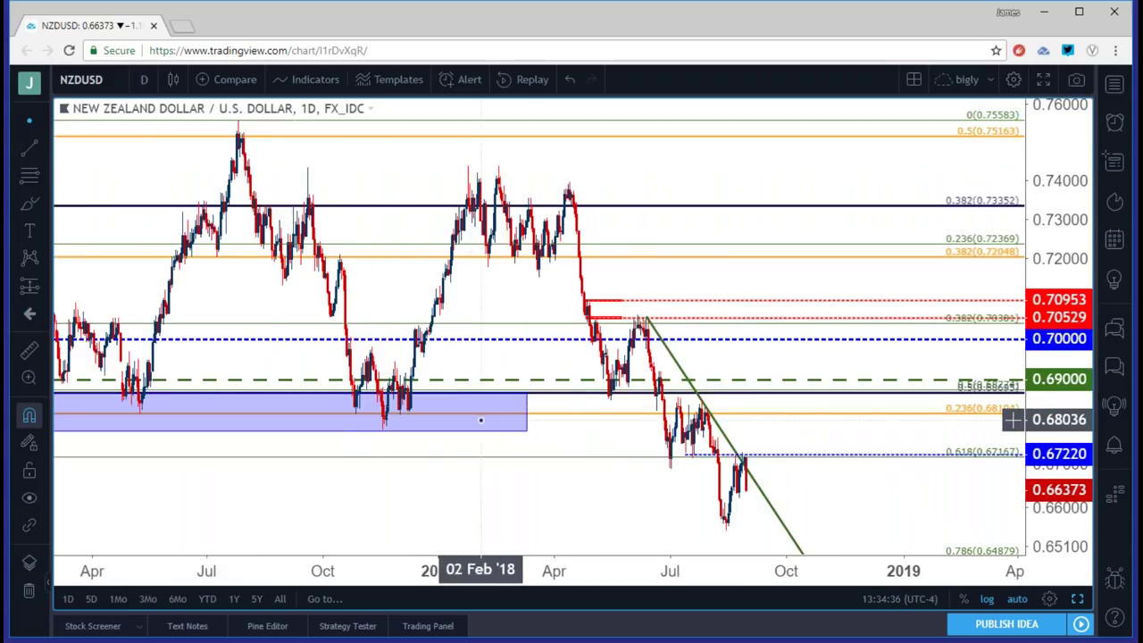
{"action": "scroll", "coordinate": [928, 485], "scroll_direction": "left", "scroll_amount": 5}
{"action": "scroll", "coordinate": [778, 471], "scroll_direction": "up", "scroll_amount": 3}
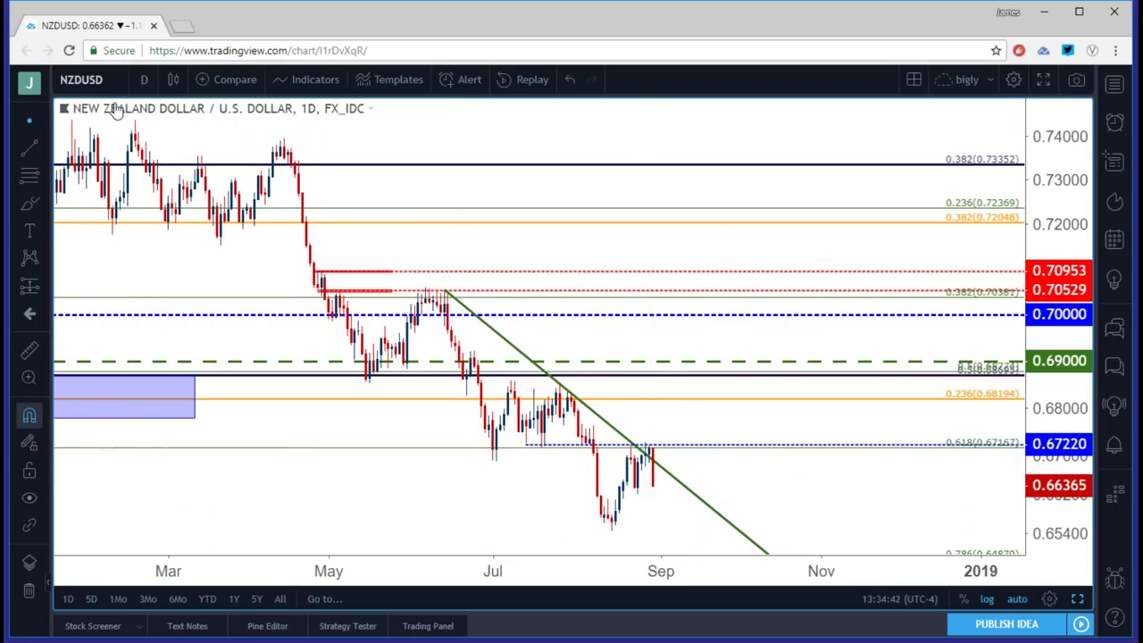
{"action": "left_click", "coordinate": [99, 81]}
Load AUDNZD on 4-hour candles and pan back to earlier July bars
{"action": "type", "text": "AUDNZD"}
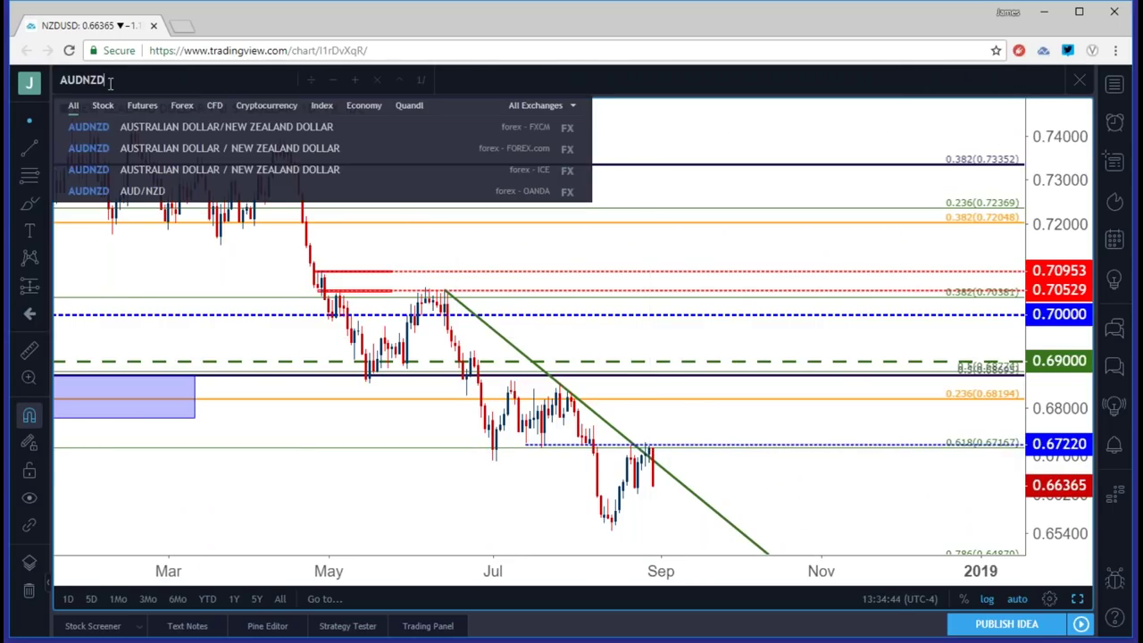
{"action": "key", "text": "Return"}
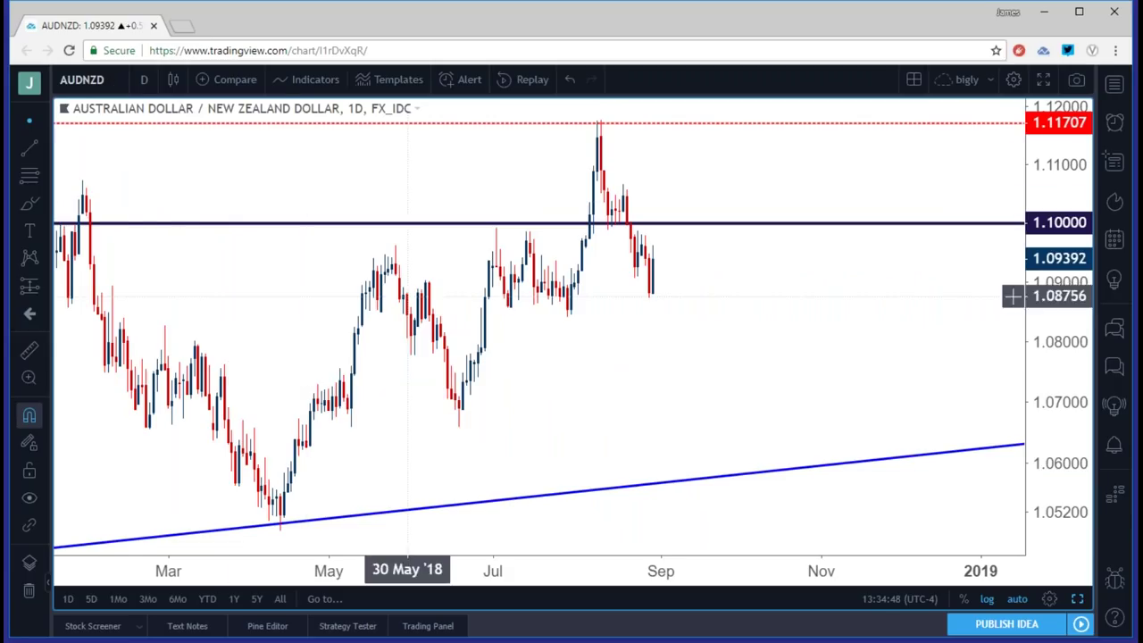
{"action": "left_click", "coordinate": [144, 79]}
{"action": "left_click", "coordinate": [158, 344]}
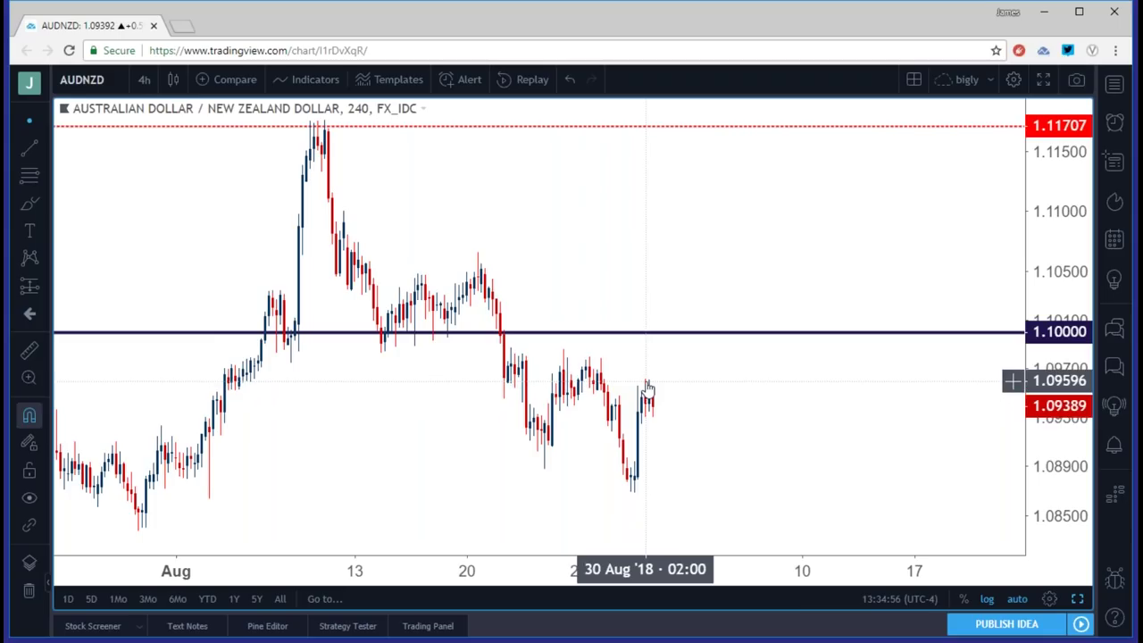
{"action": "left_click_drag", "start_coordinate": [687, 383], "coordinate": [862, 385]}
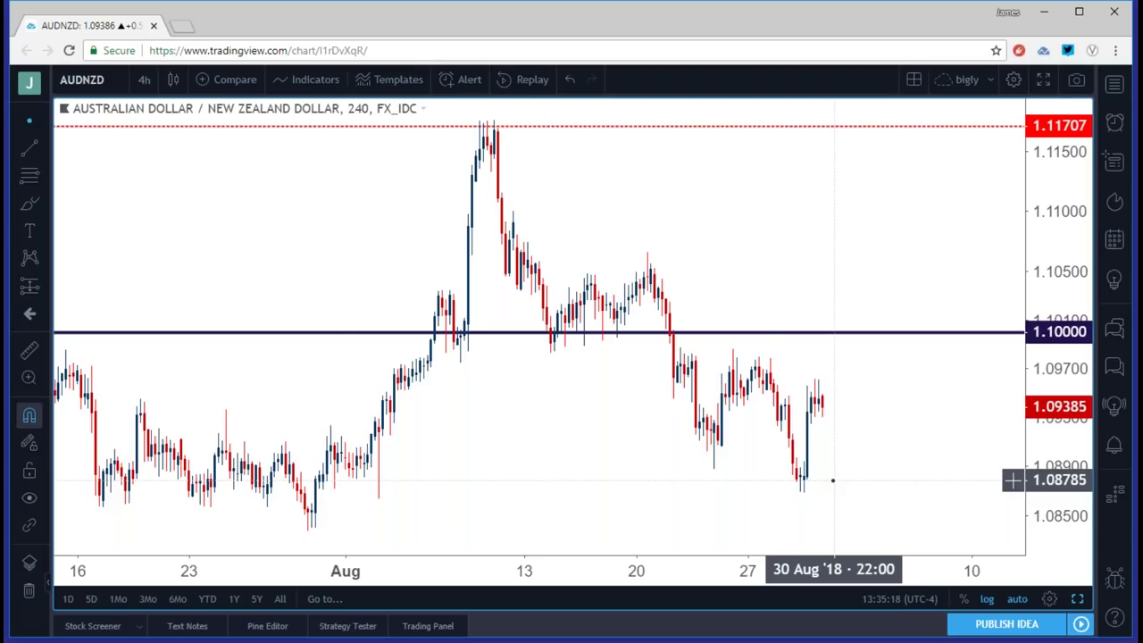
{"action": "left_click", "coordinate": [117, 87]}
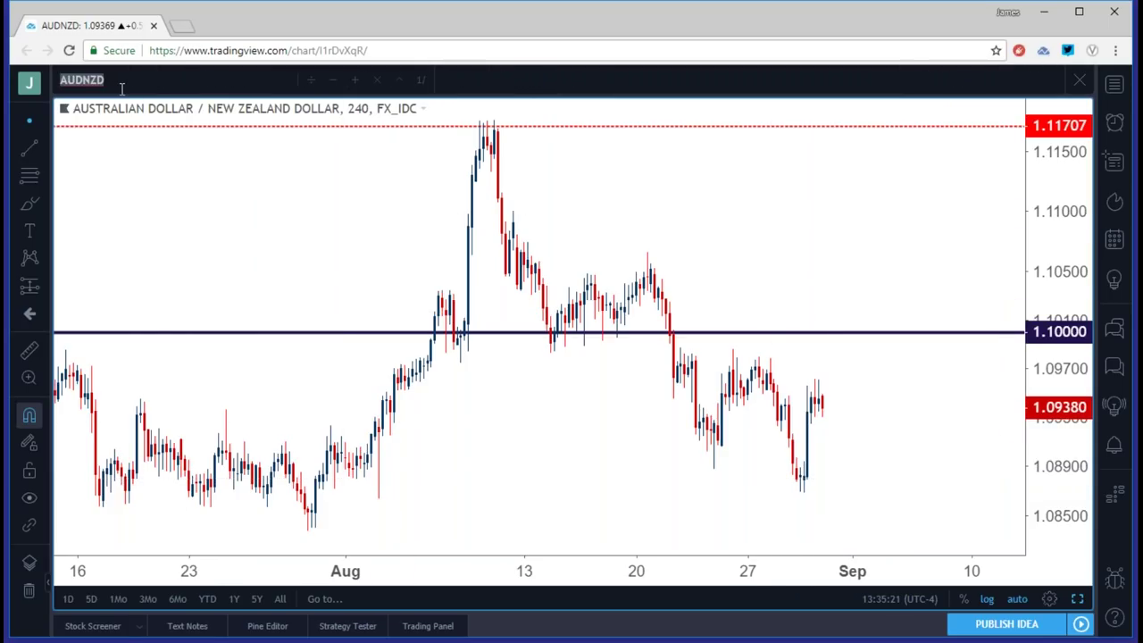
Load the US30 Dow Jones chart on 1-hour candles
{"action": "type", "text": "US30"}
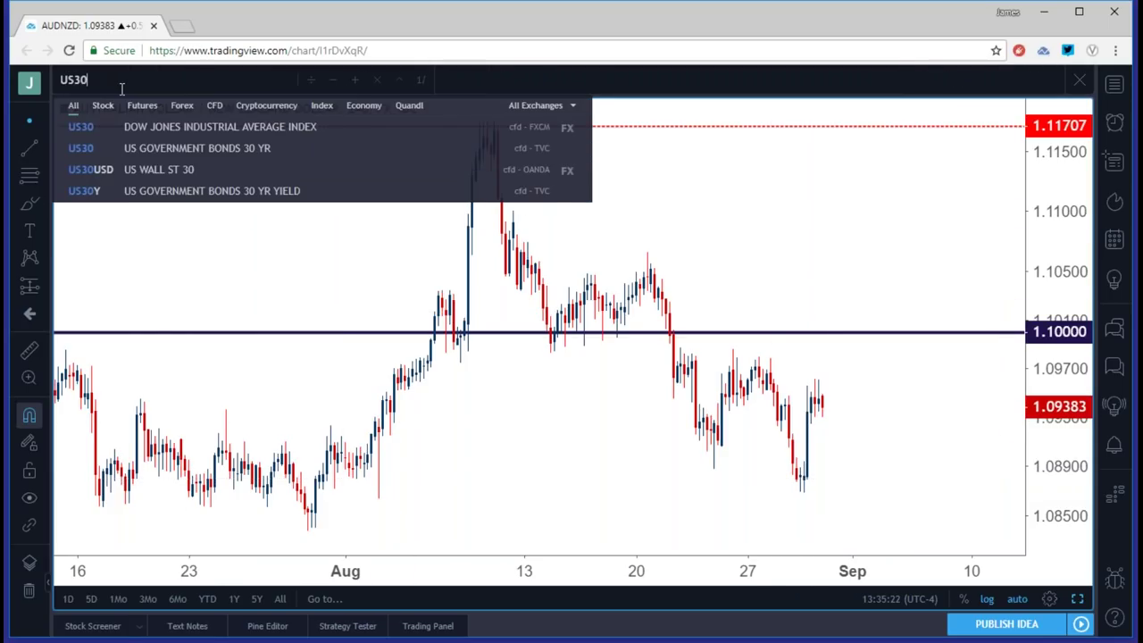
{"action": "key", "text": "Return"}
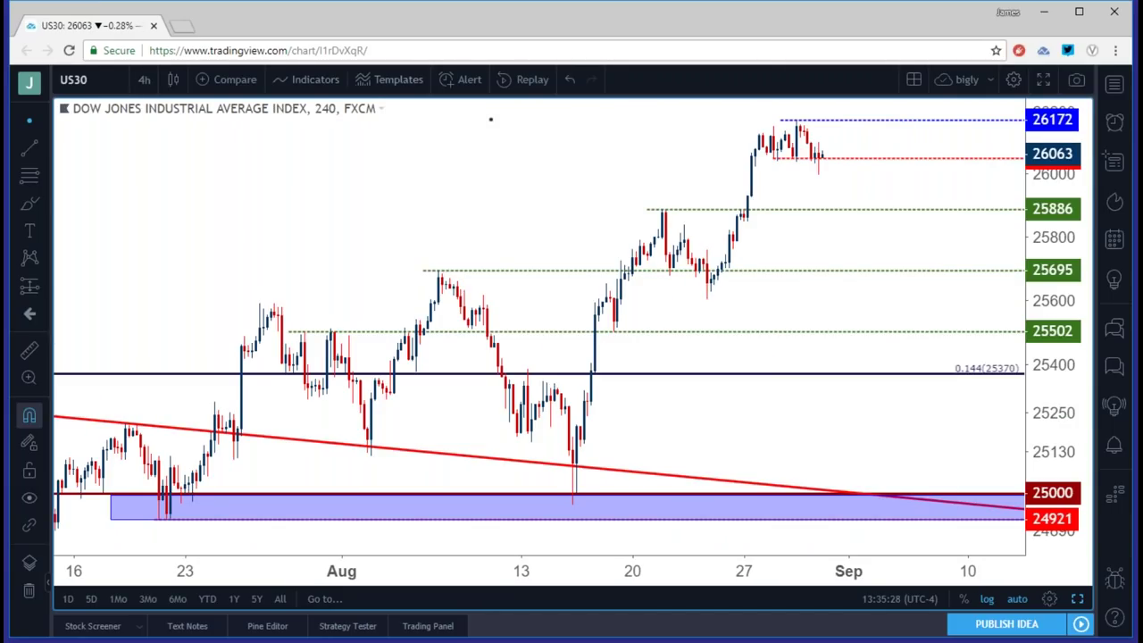
{"action": "left_click", "coordinate": [144, 80]}
{"action": "left_click", "coordinate": [170, 268]}
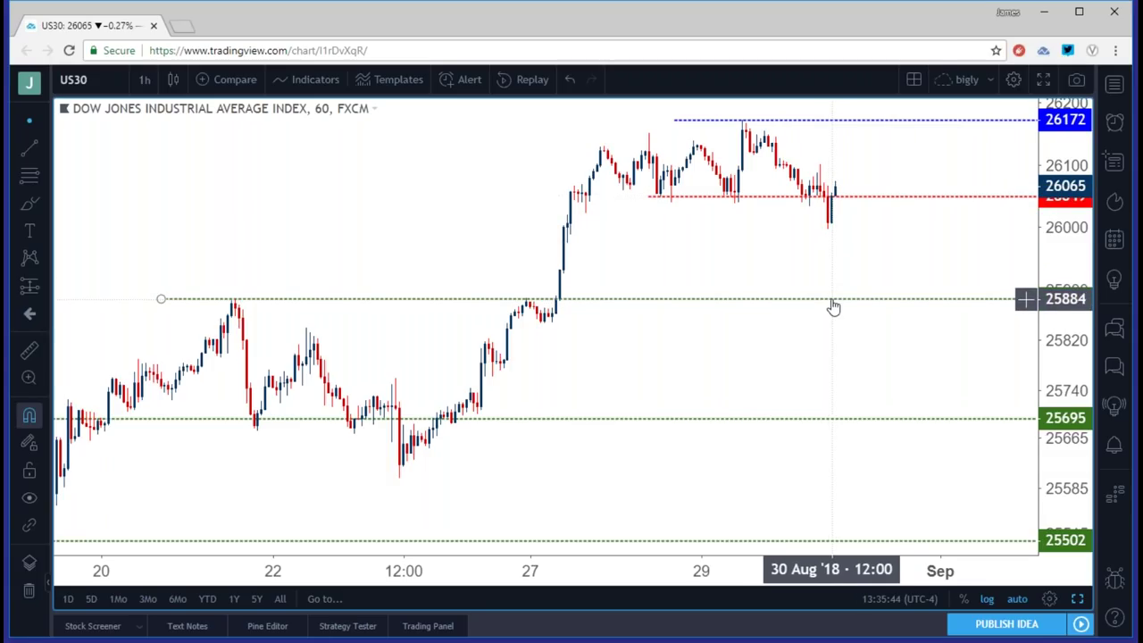
Return US30 to 4-hour candles and zoom the time axis across May–September
{"action": "scroll", "coordinate": [811, 331], "scroll_direction": "down", "scroll_amount": 5}
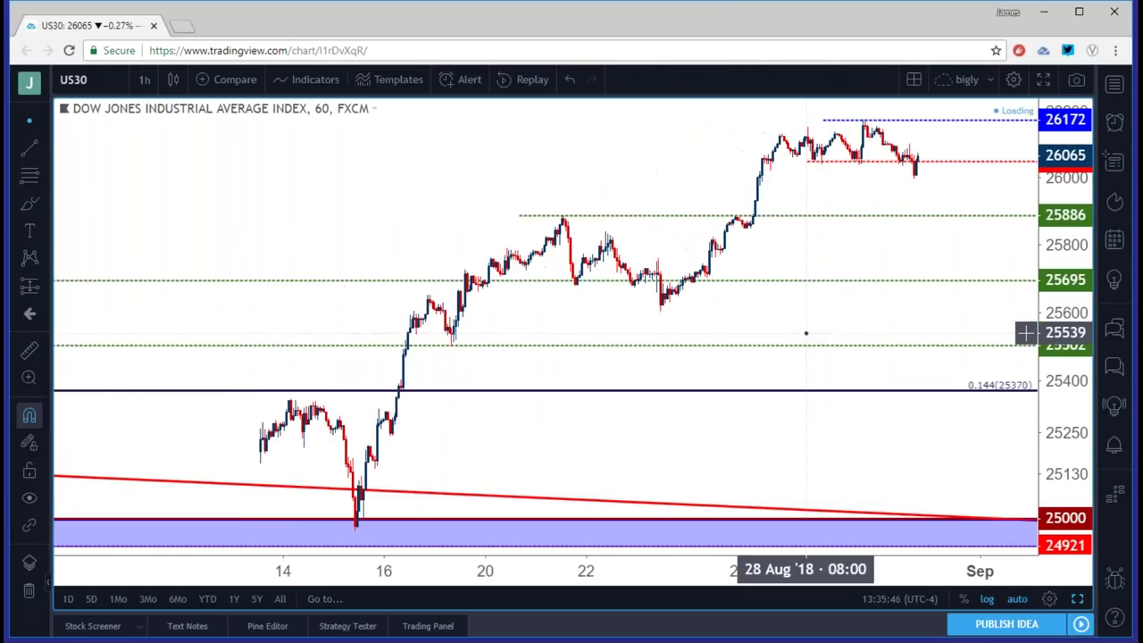
{"action": "left_click", "coordinate": [144, 79]}
{"action": "left_click", "coordinate": [183, 340]}
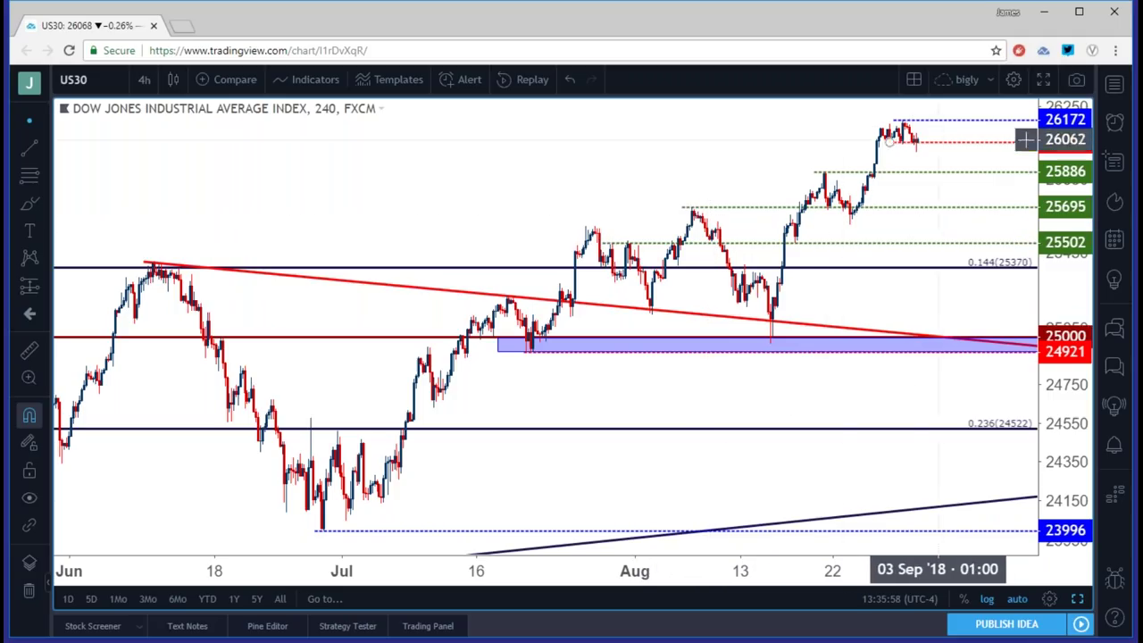
{"action": "scroll", "coordinate": [1026, 179], "scroll_direction": "down", "scroll_amount": 2}
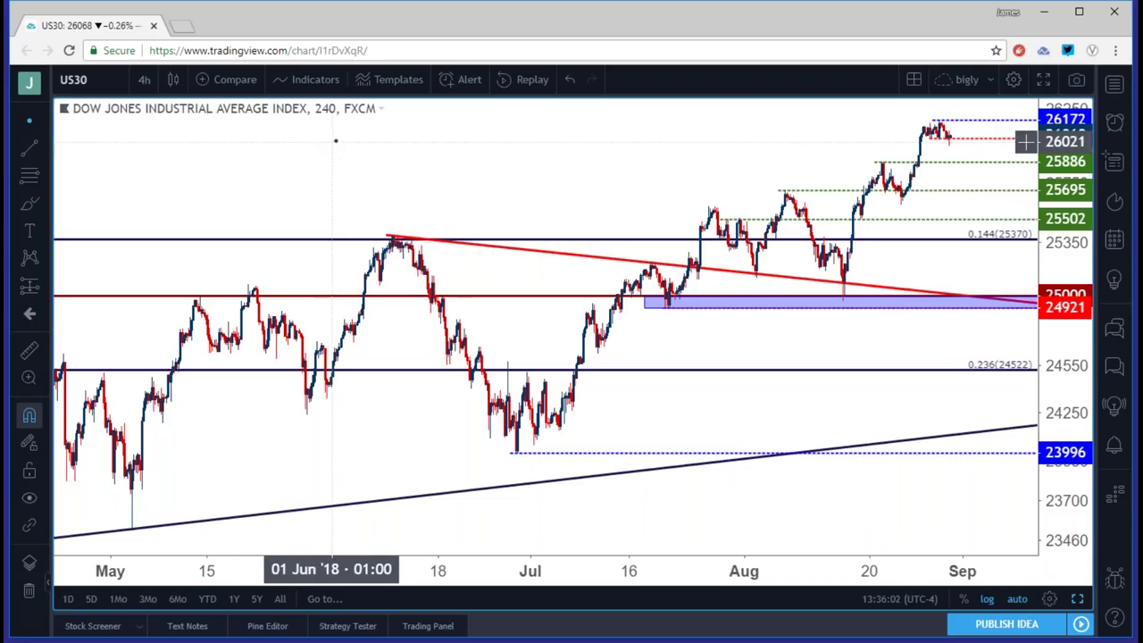
{"action": "scroll", "coordinate": [340, 140], "scroll_direction": "up", "scroll_amount": 3}
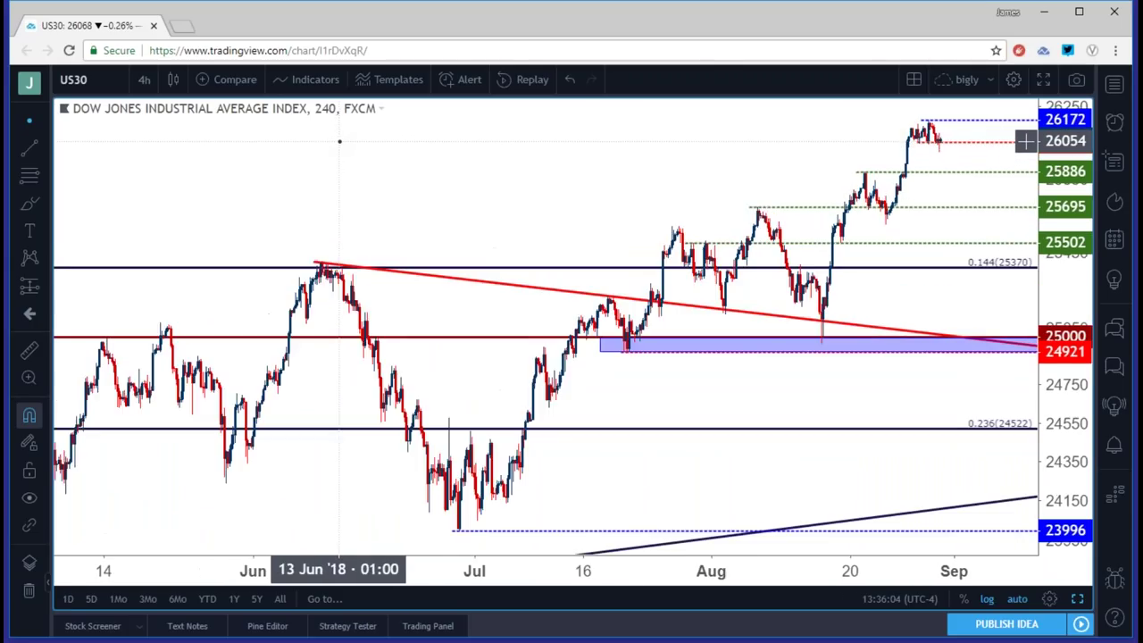
{"action": "scroll", "coordinate": [340, 140], "scroll_direction": "up", "scroll_amount": 1}
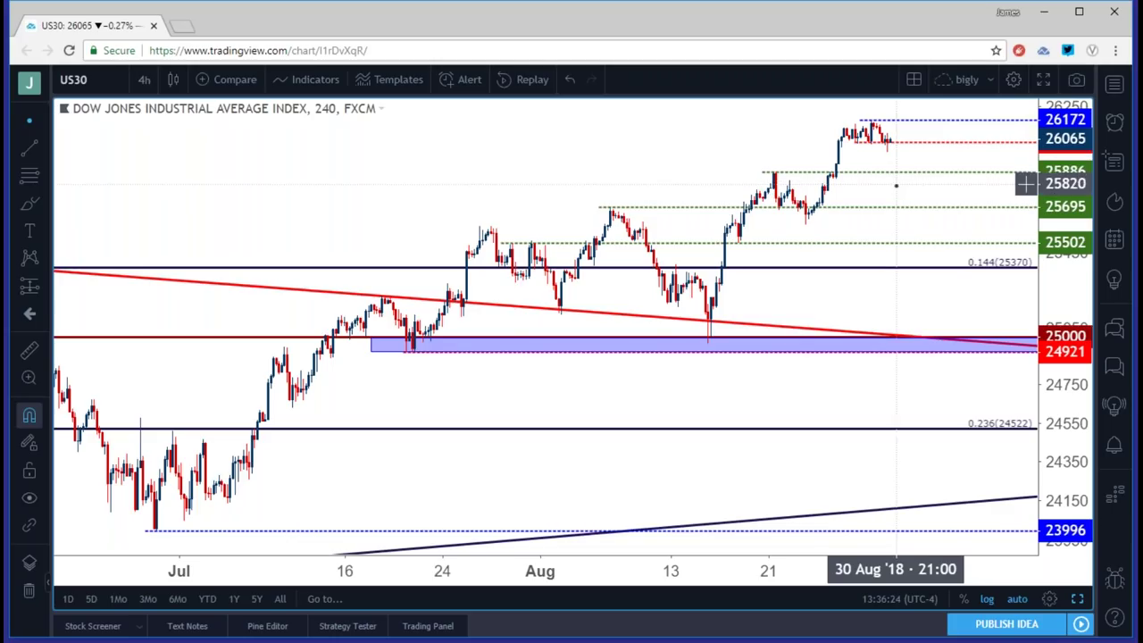
{"action": "scroll", "coordinate": [893, 211], "scroll_direction": "down", "scroll_amount": 5}
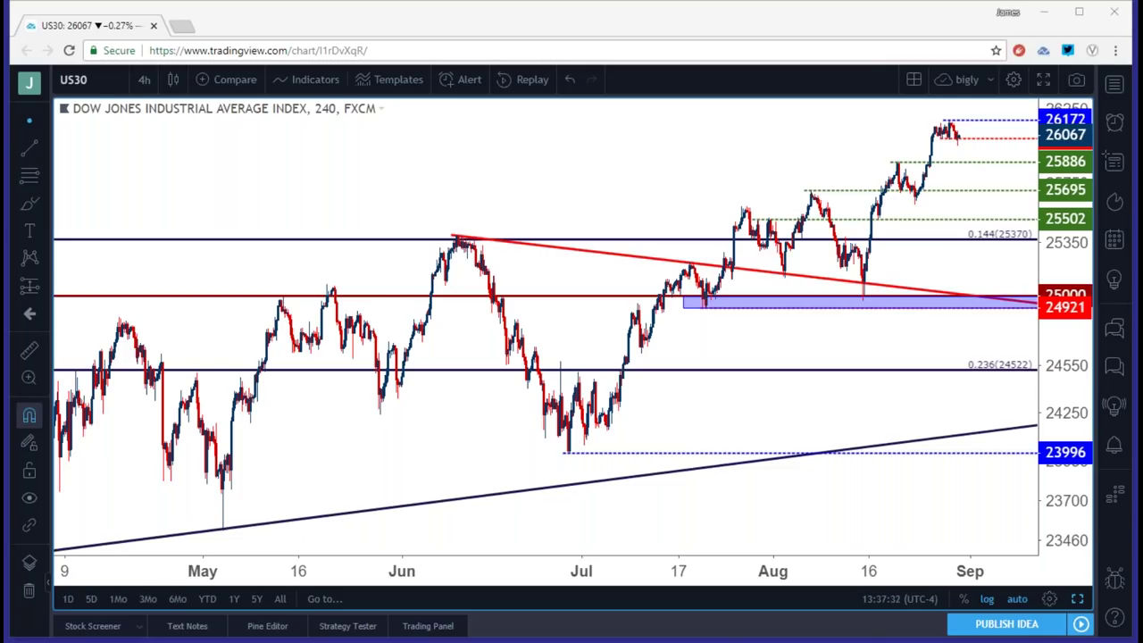
{"action": "left_click", "coordinate": [73, 80]}
Load EURUSD on 4-hour candles and zoom into July–September
{"action": "type", "text": "EURUSD"}
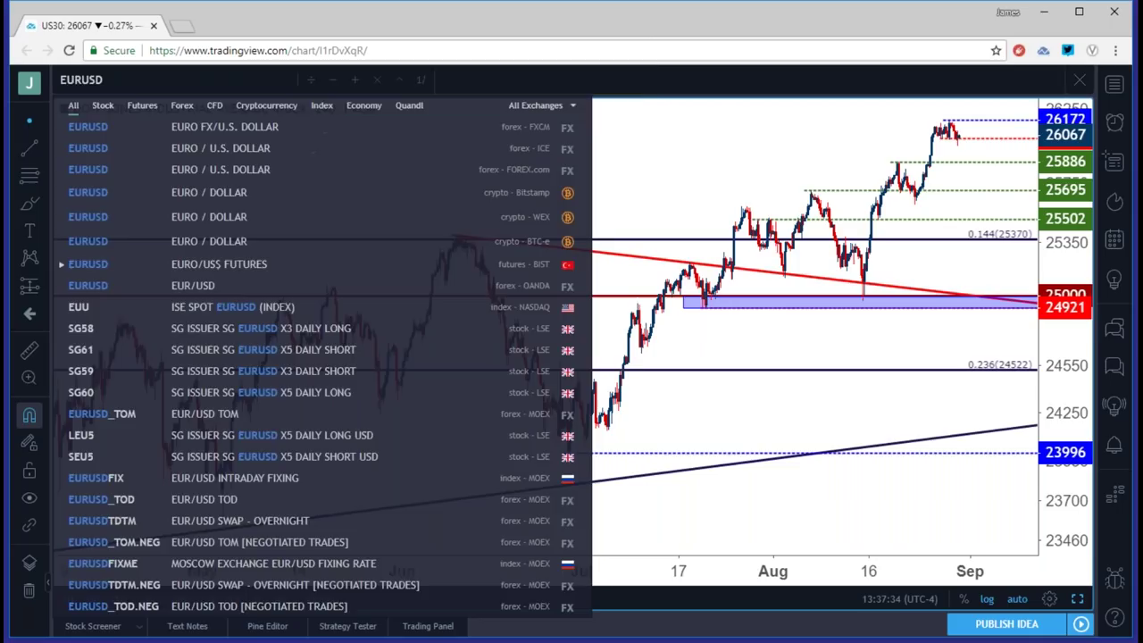
{"action": "key", "text": "Return"}
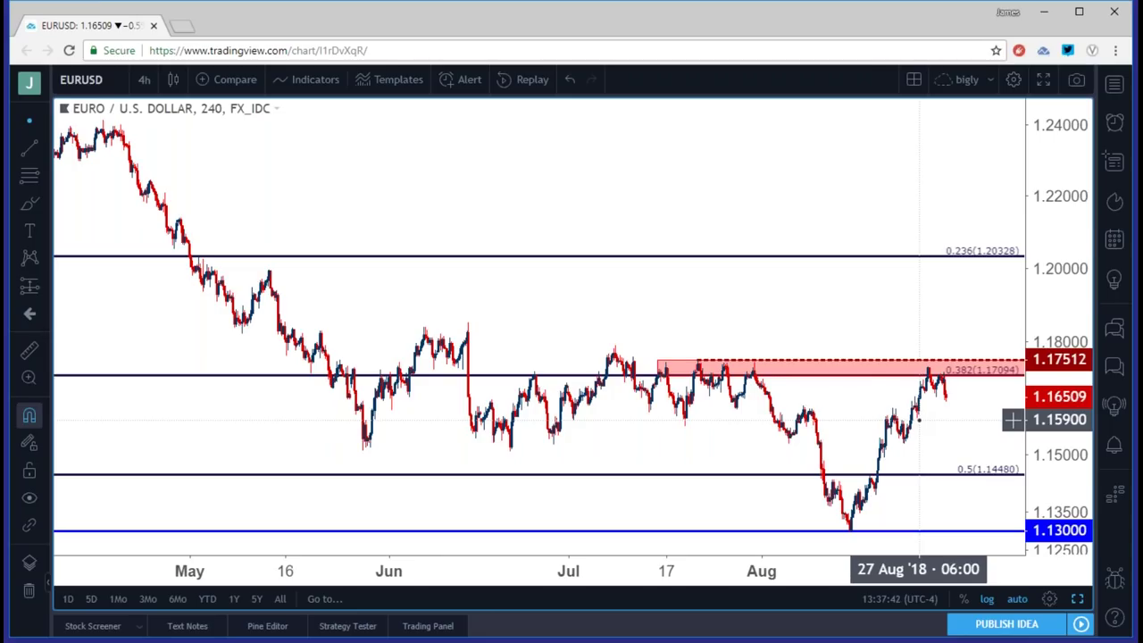
{"action": "scroll", "coordinate": [918, 417], "scroll_direction": "up", "scroll_amount": 4}
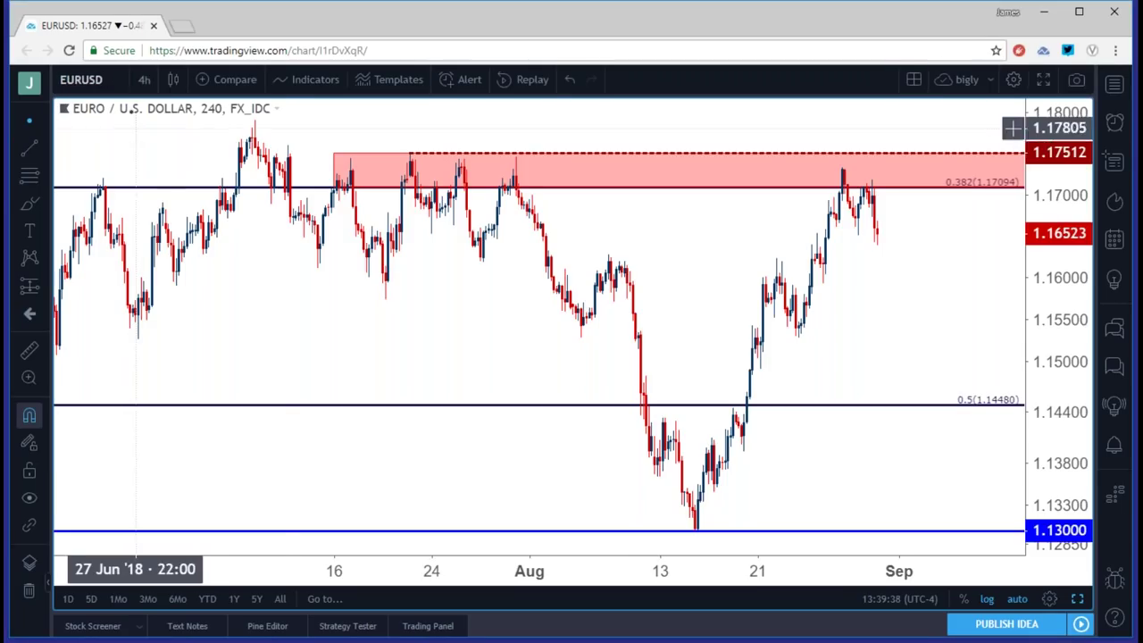
Switch EURUSD to daily candles to review its Fibonacci levels and red resistance zone
{"action": "left_click", "coordinate": [143, 80]}
{"action": "left_click", "coordinate": [157, 376]}
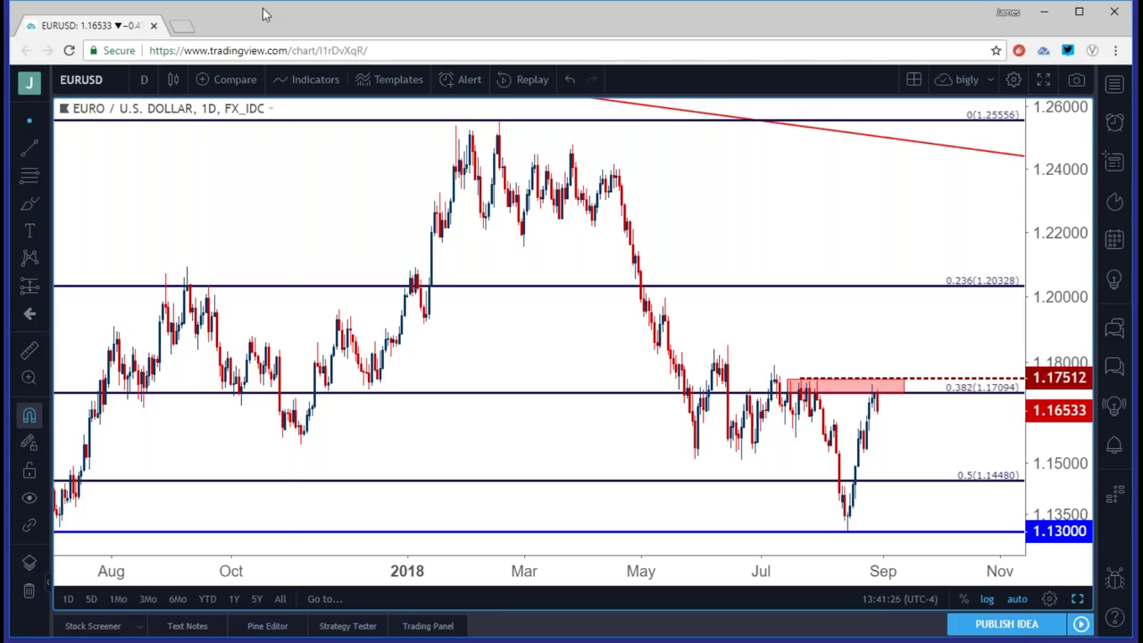
{"action": "left_click", "coordinate": [145, 80]}
Put EURUSD on 4-hour candles, select the red resistance rectangle, then search for GBPUSD
{"action": "left_click", "coordinate": [159, 346]}
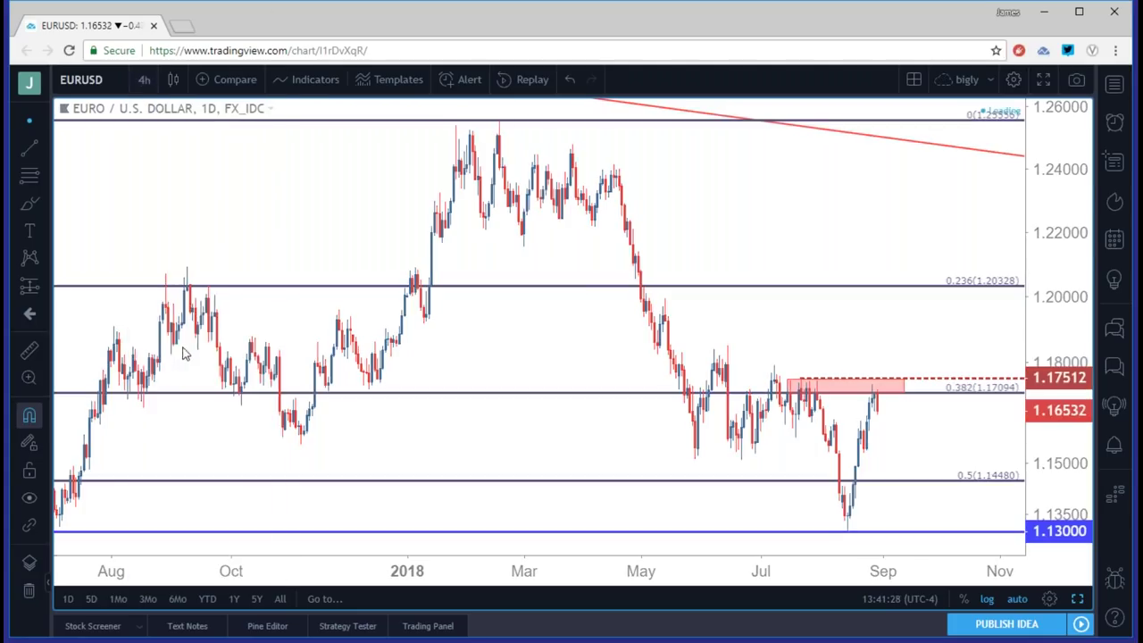
{"action": "scroll", "coordinate": [465, 321], "scroll_direction": "down", "scroll_amount": 5}
{"action": "scroll", "coordinate": [822, 335], "scroll_direction": "up", "scroll_amount": 5}
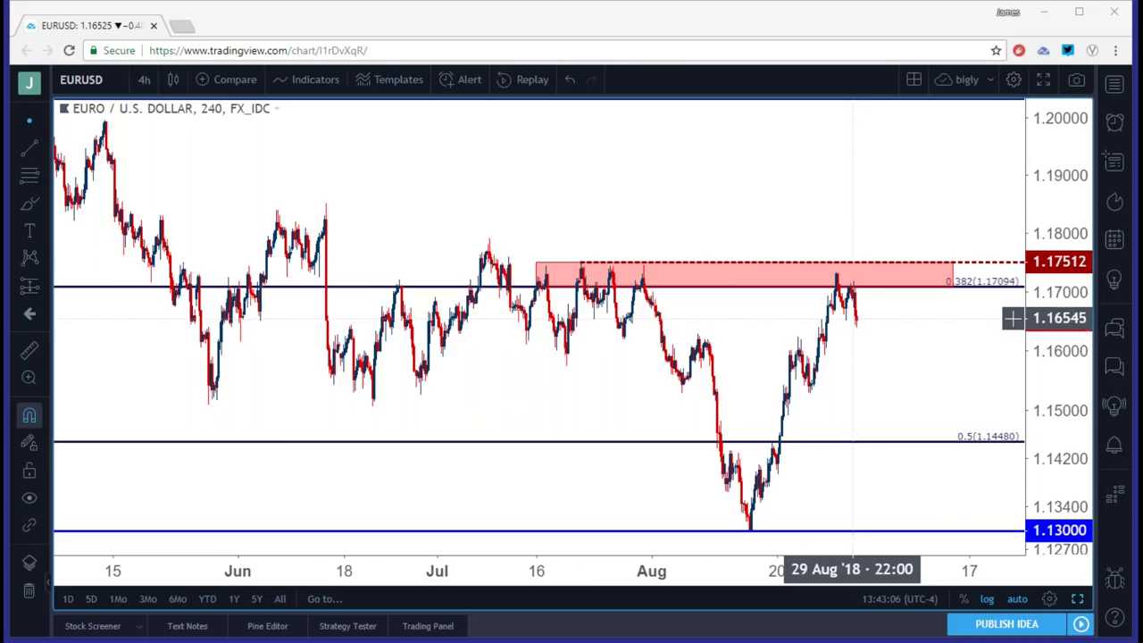
{"action": "scroll", "coordinate": [853, 319], "scroll_direction": "down", "scroll_amount": 4}
{"action": "left_click", "coordinate": [904, 376]}
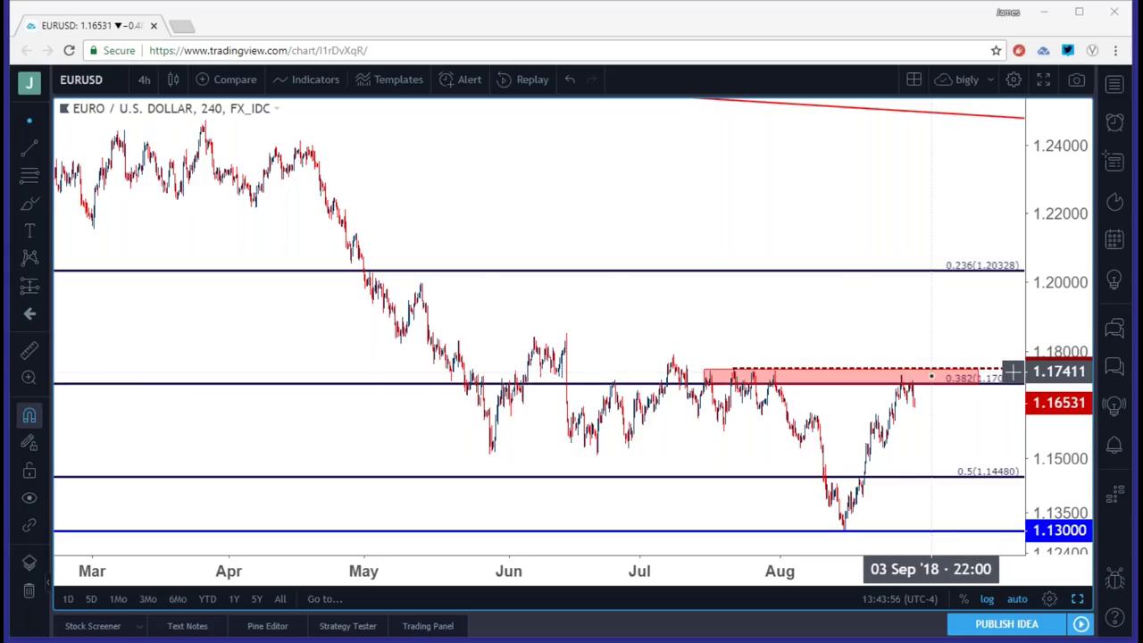
{"action": "scroll", "coordinate": [1012, 371], "scroll_direction": "up", "scroll_amount": 5}
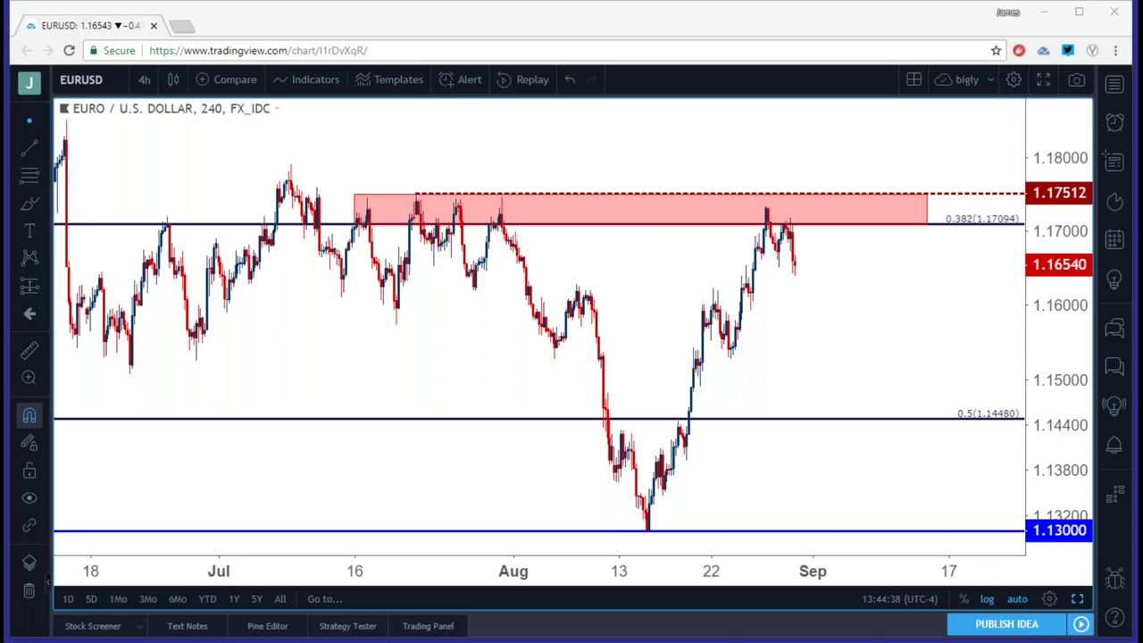
{"action": "left_click", "coordinate": [79, 82]}
{"action": "type", "text": "GBPUSD"}
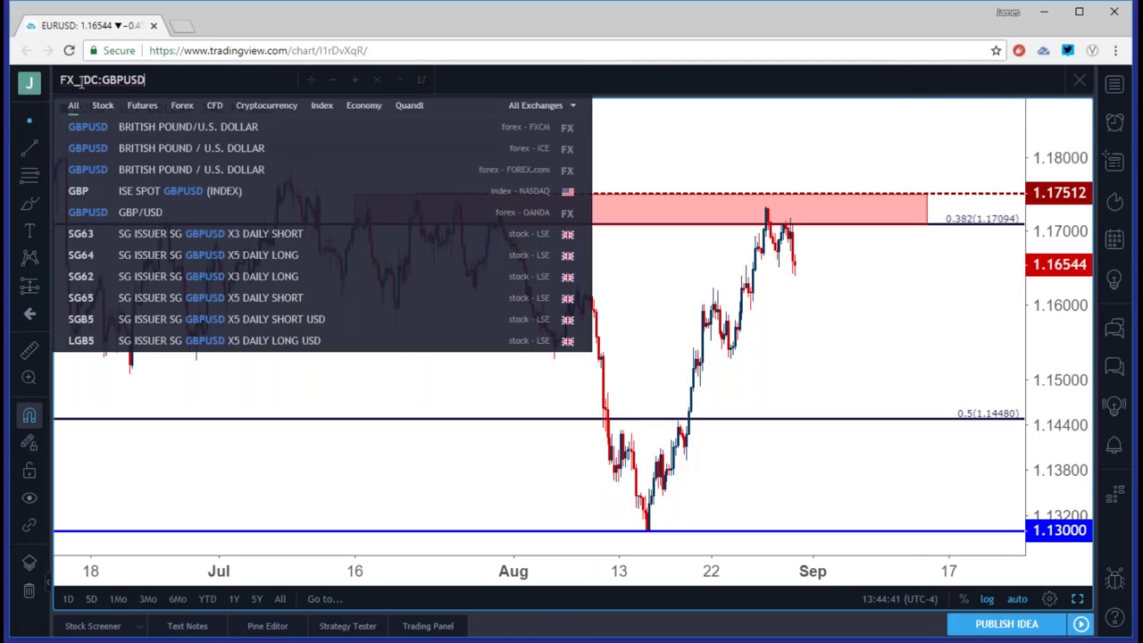
Load the GBPUSD 4-hour chart showing the 1.2918–1.2956 zone
{"action": "key", "text": "Return"}
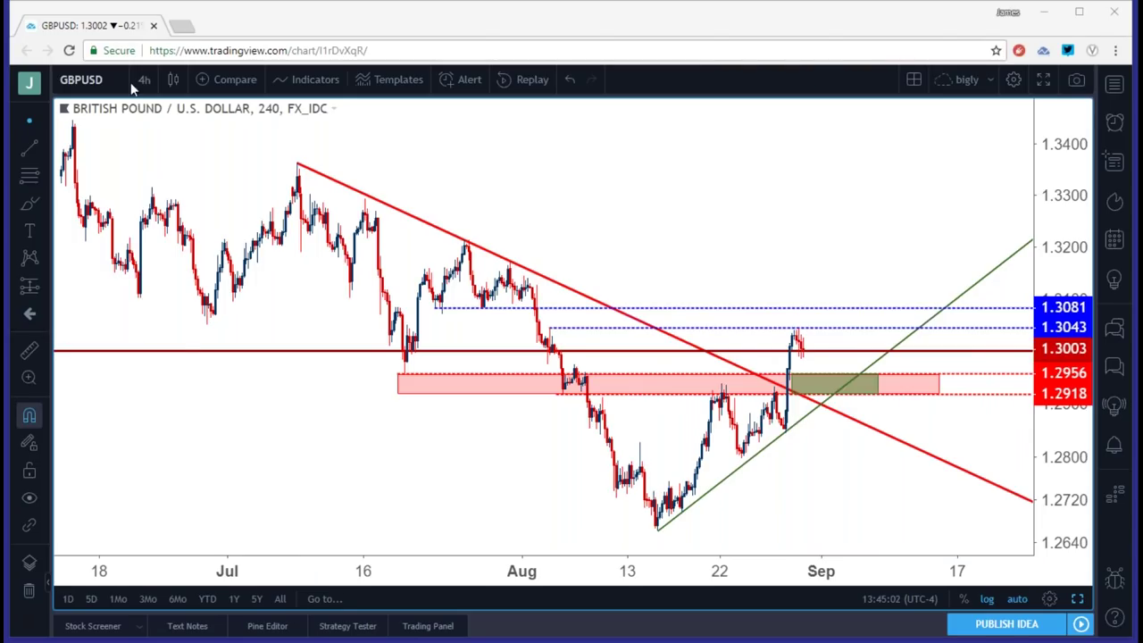
{"action": "left_click", "coordinate": [89, 81]}
{"action": "key", "text": "BackSpace"}
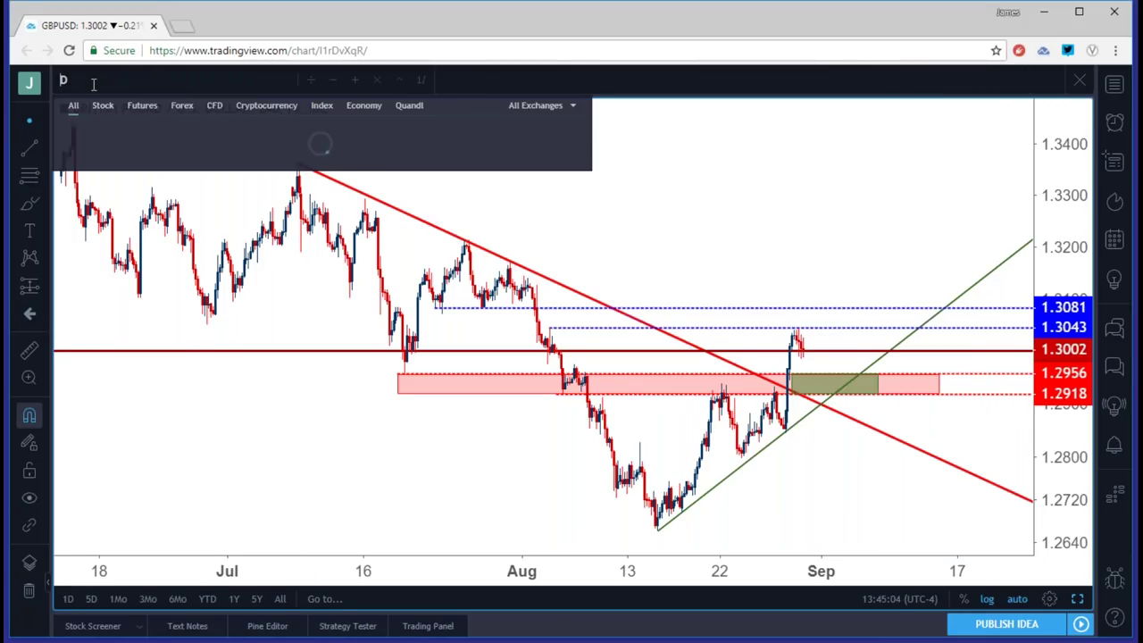
{"action": "type", "text": "USDJPY"}
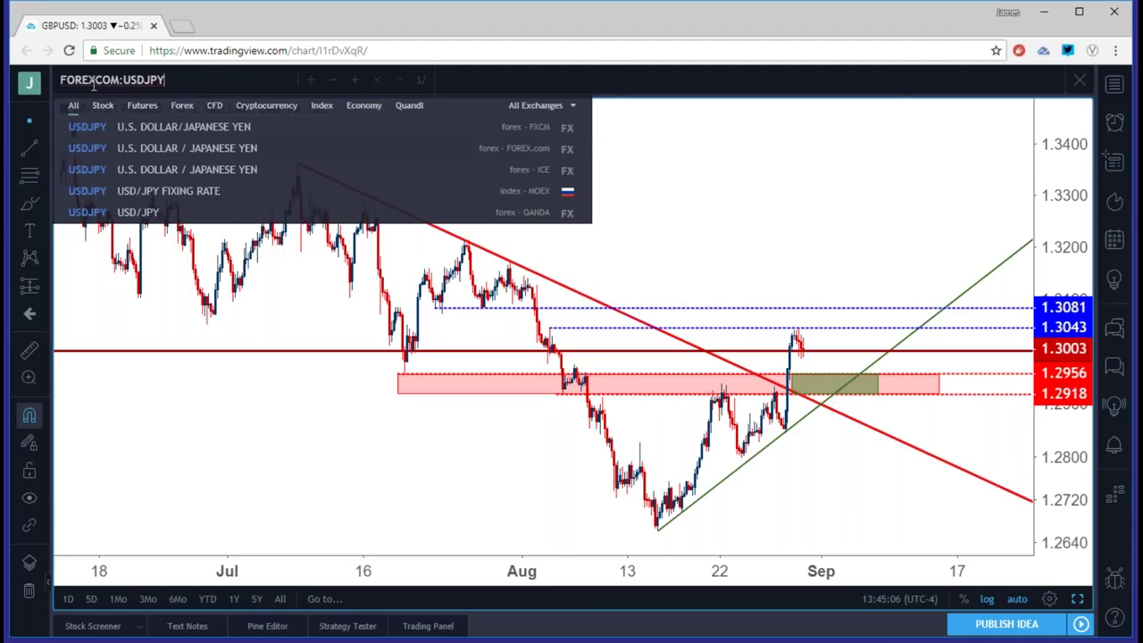
{"action": "key", "text": "Return"}
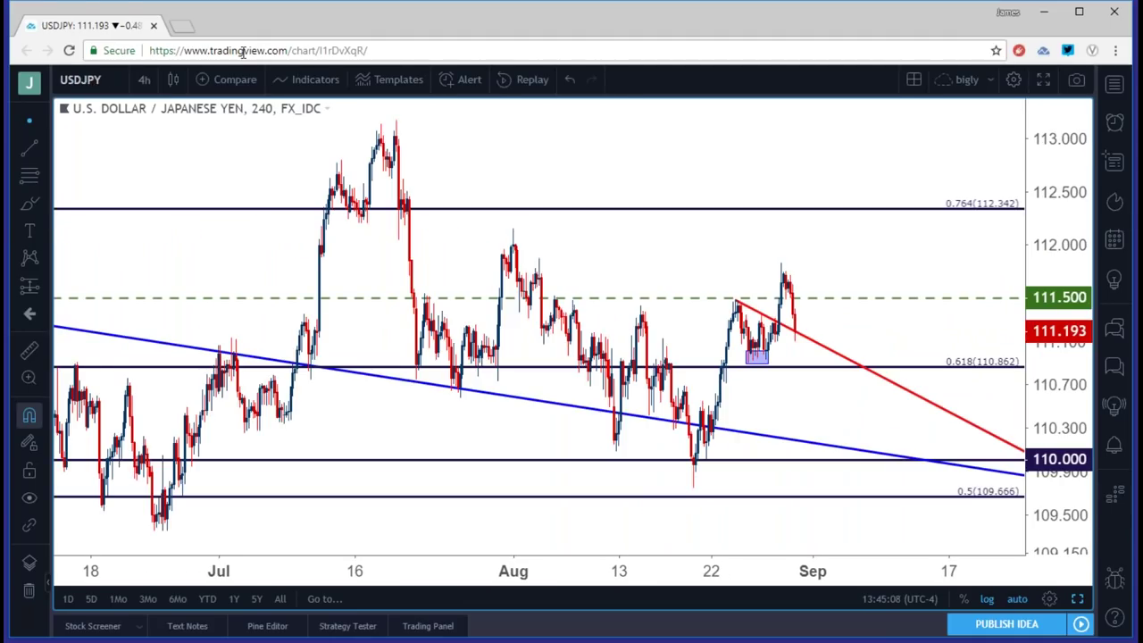
{"action": "scroll", "coordinate": [446, 330], "scroll_direction": "down", "scroll_amount": 5}
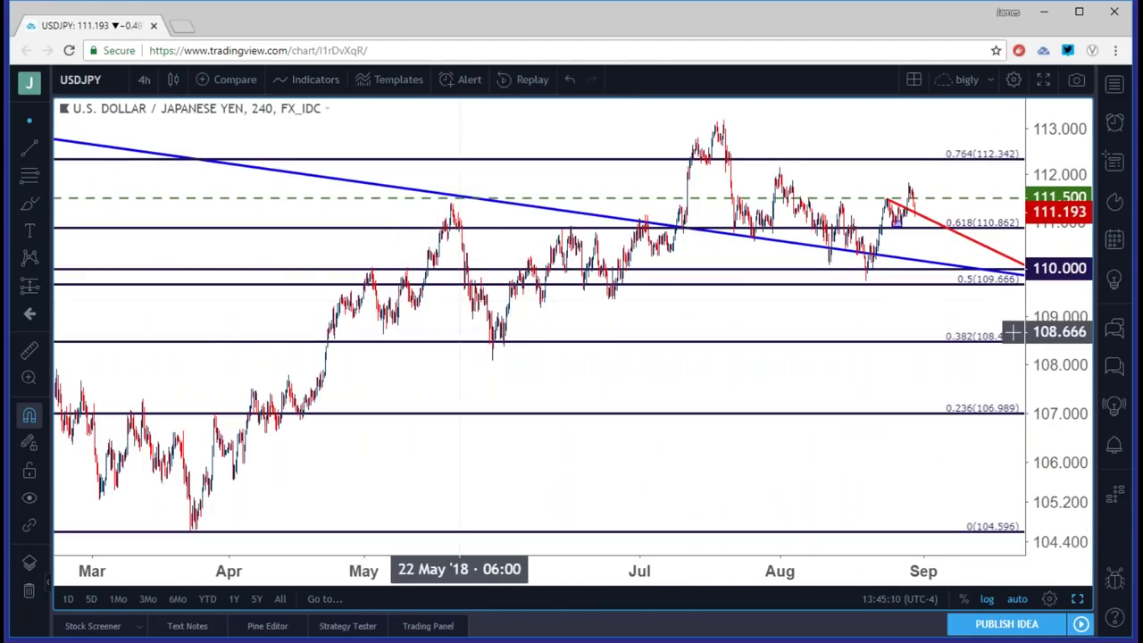
{"action": "scroll", "coordinate": [495, 350], "scroll_direction": "down", "scroll_amount": 5}
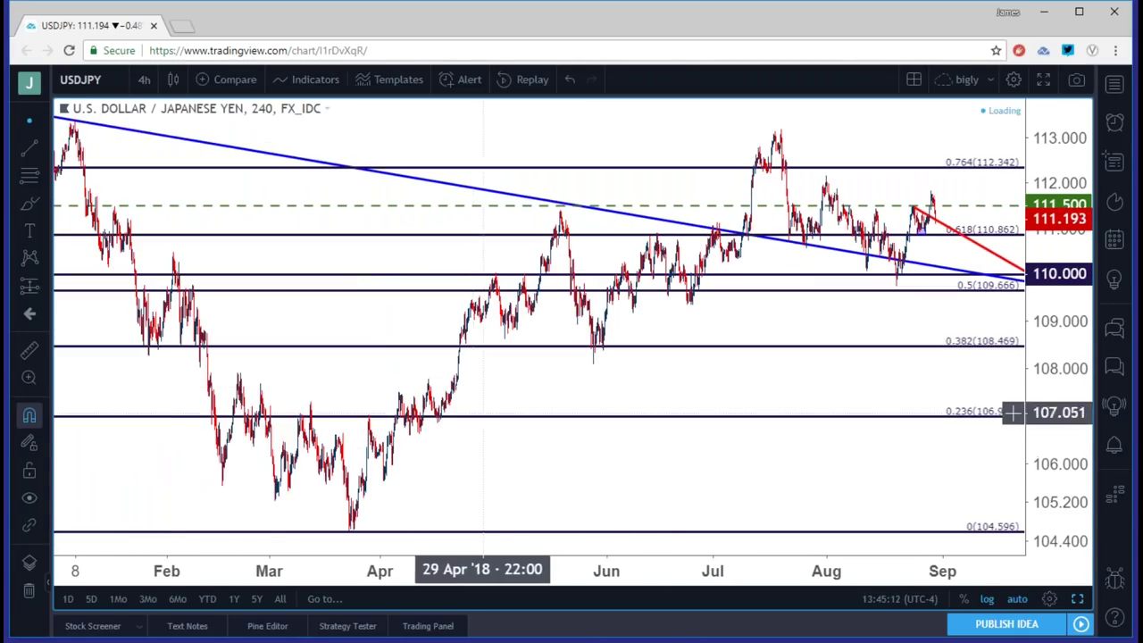
{"action": "left_click", "coordinate": [352, 534]}
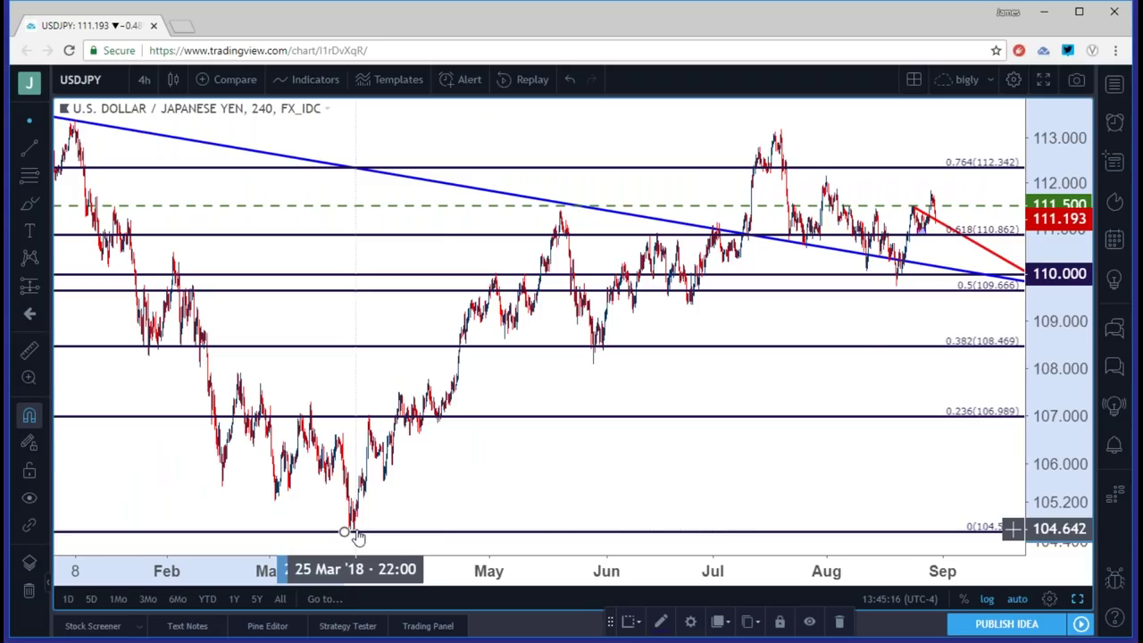
{"action": "left_click", "coordinate": [144, 80]}
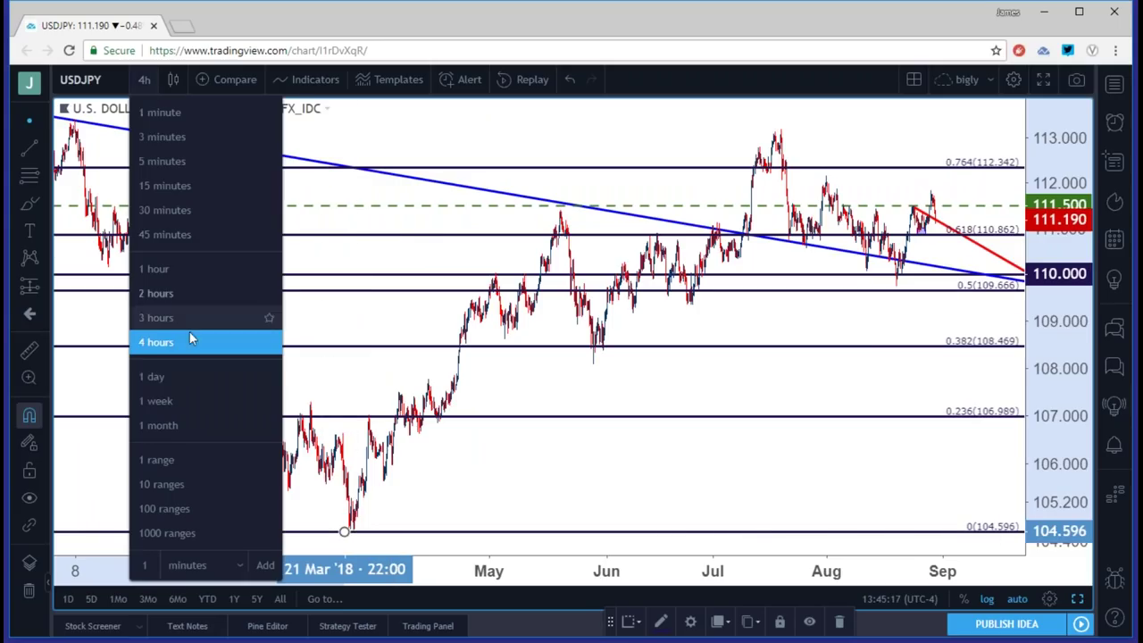
{"action": "left_click", "coordinate": [198, 377]}
{"action": "scroll", "coordinate": [498, 390], "scroll_direction": "up", "scroll_amount": 5}
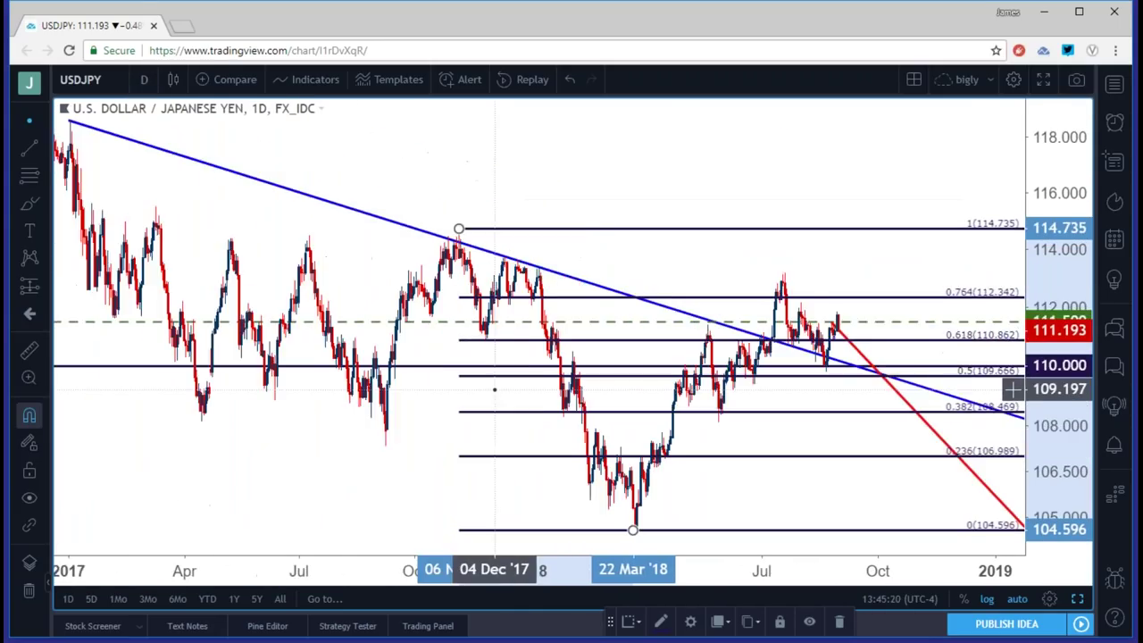
{"action": "scroll", "coordinate": [497, 390], "scroll_direction": "down", "scroll_amount": 2}
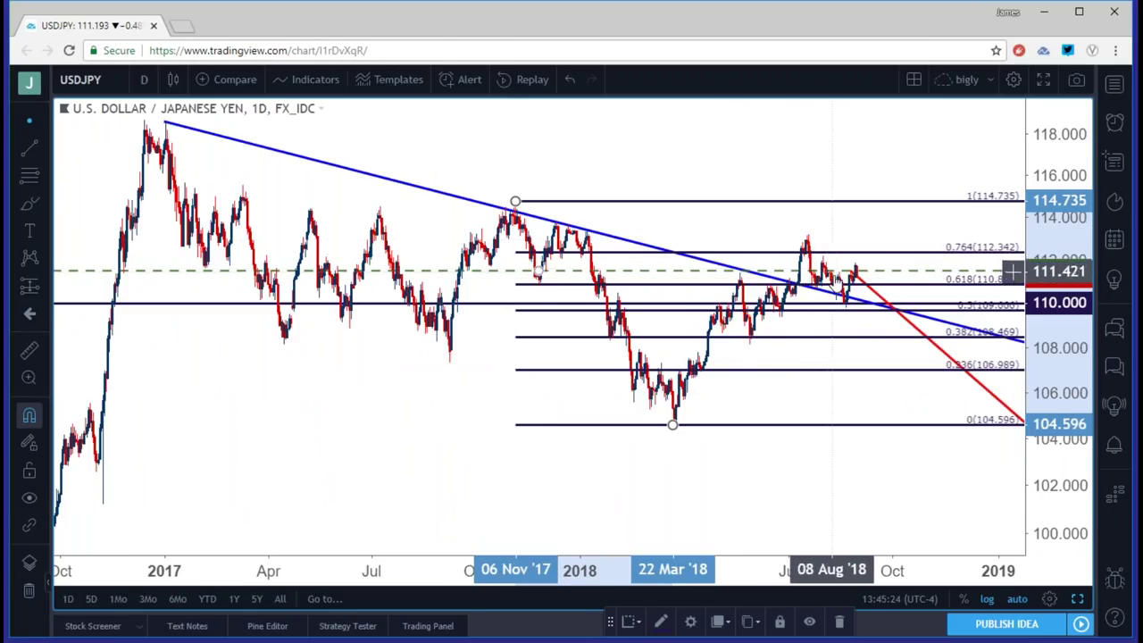
{"action": "left_click", "coordinate": [144, 80]}
{"action": "left_click", "coordinate": [165, 342]}
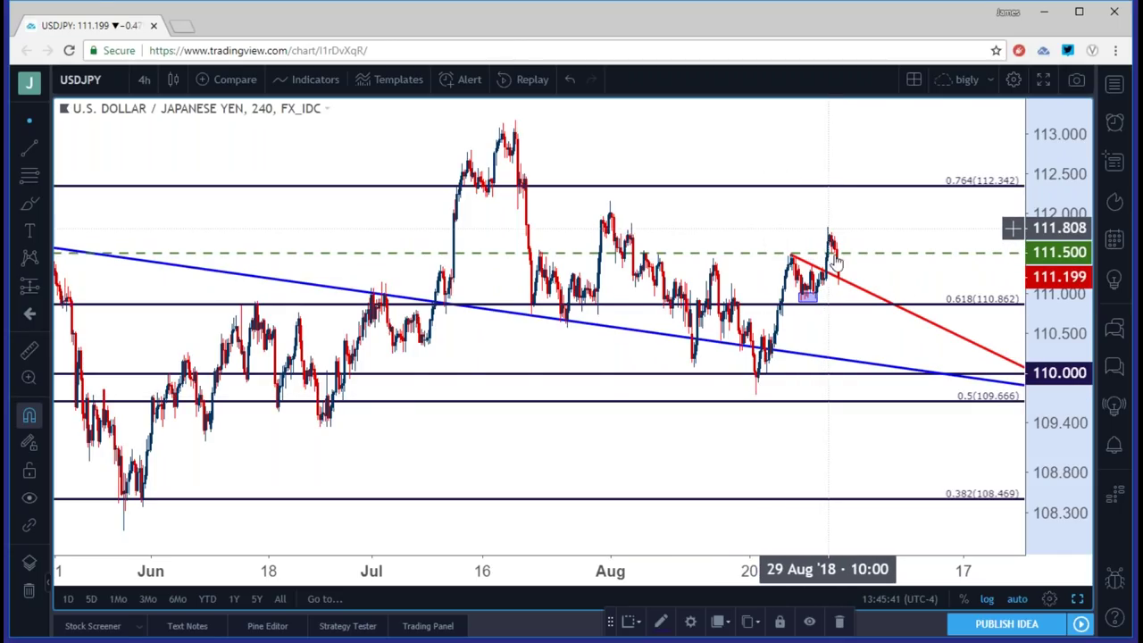
{"action": "left_click_drag", "start_coordinate": [859, 275], "coordinate": [884, 273]}
{"action": "scroll", "coordinate": [906, 272], "scroll_direction": "up", "scroll_amount": 4}
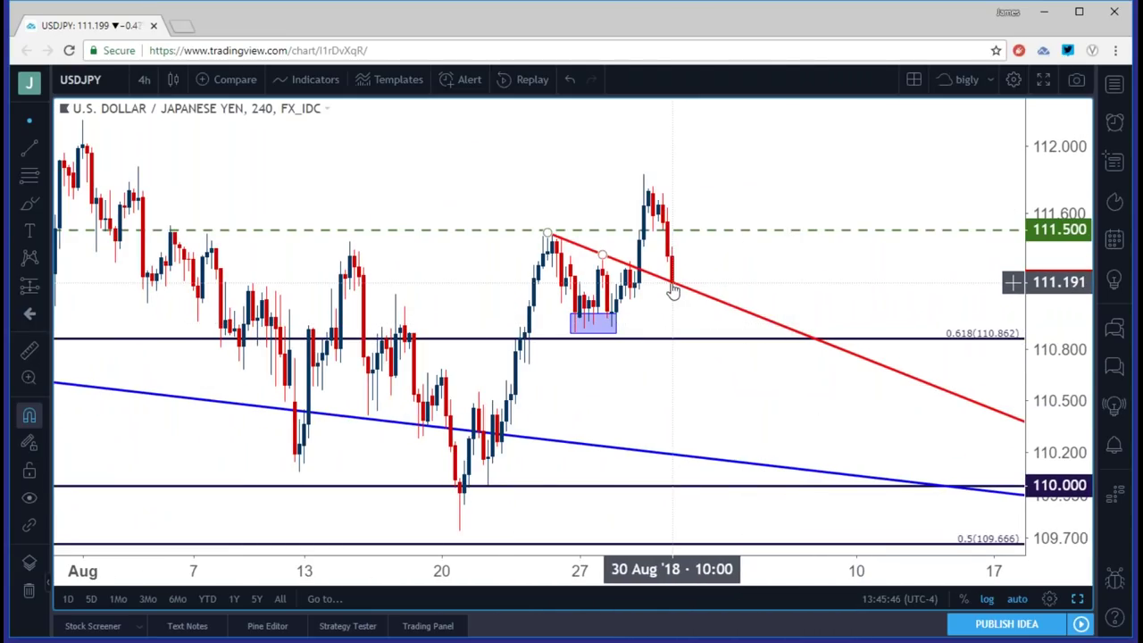
{"action": "scroll", "coordinate": [674, 290], "scroll_direction": "down", "scroll_amount": 4}
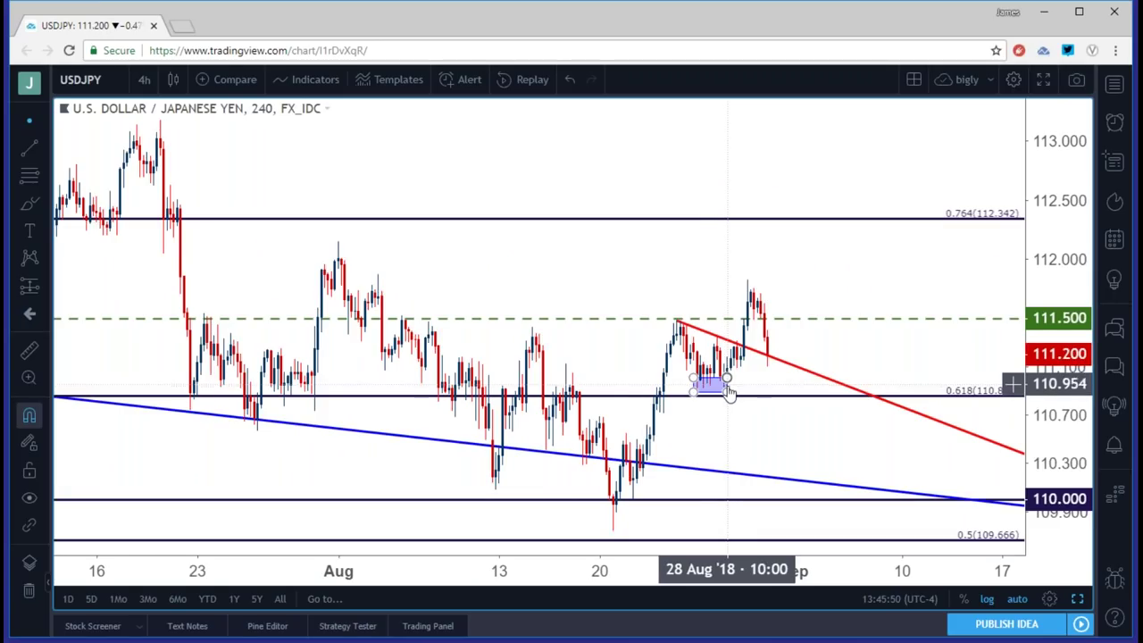
{"action": "scroll", "coordinate": [729, 391], "scroll_direction": "down", "scroll_amount": 5}
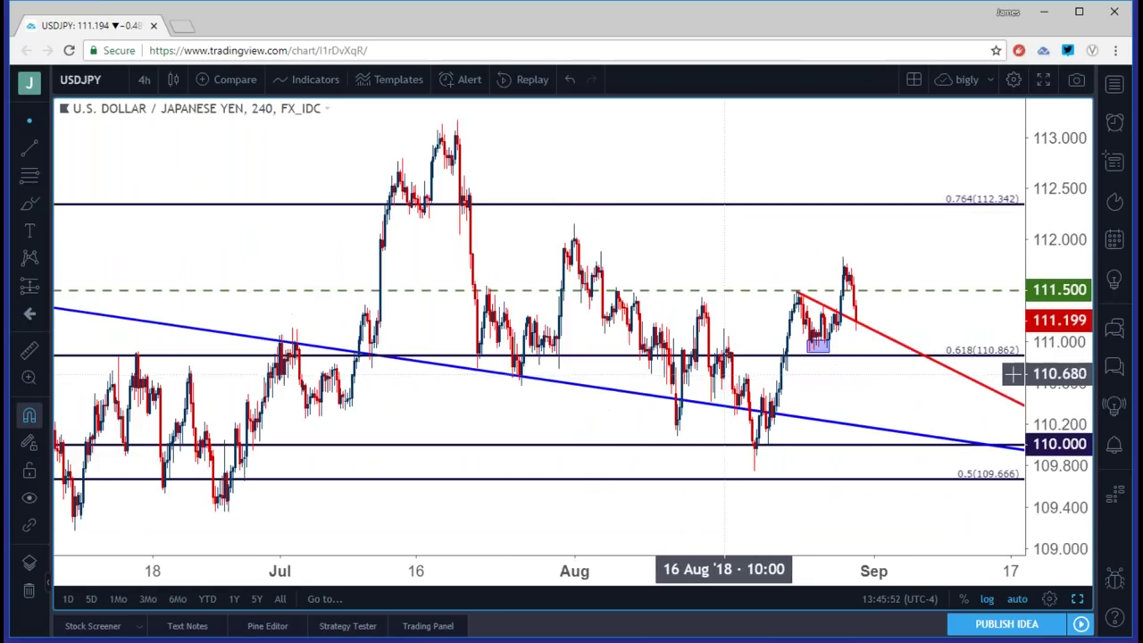
{"action": "scroll", "coordinate": [722, 375], "scroll_direction": "down", "scroll_amount": 2}
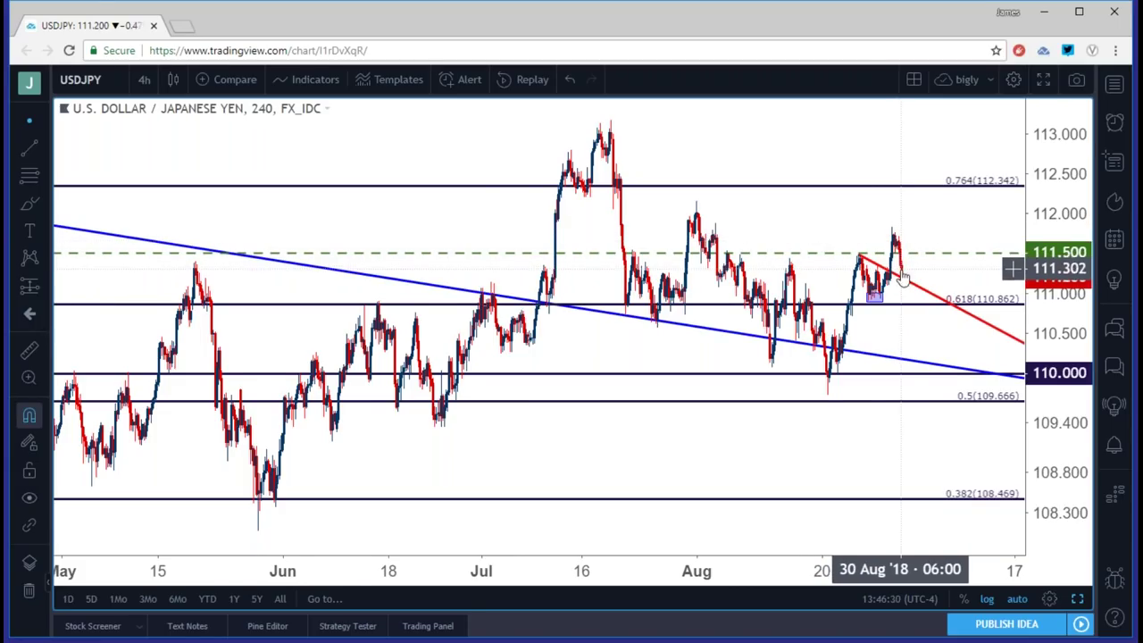
{"action": "scroll", "coordinate": [893, 269], "scroll_direction": "up", "scroll_amount": 4}
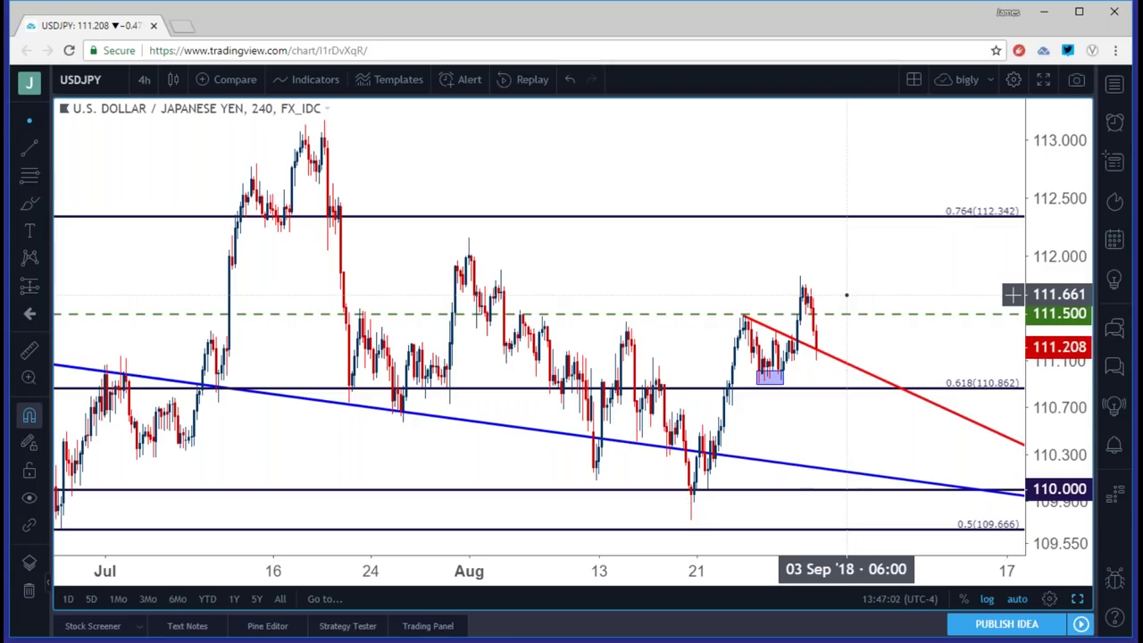
{"action": "scroll", "coordinate": [841, 283], "scroll_direction": "down", "scroll_amount": 1}
{"action": "scroll", "coordinate": [840, 283], "scroll_direction": "down", "scroll_amount": 1}
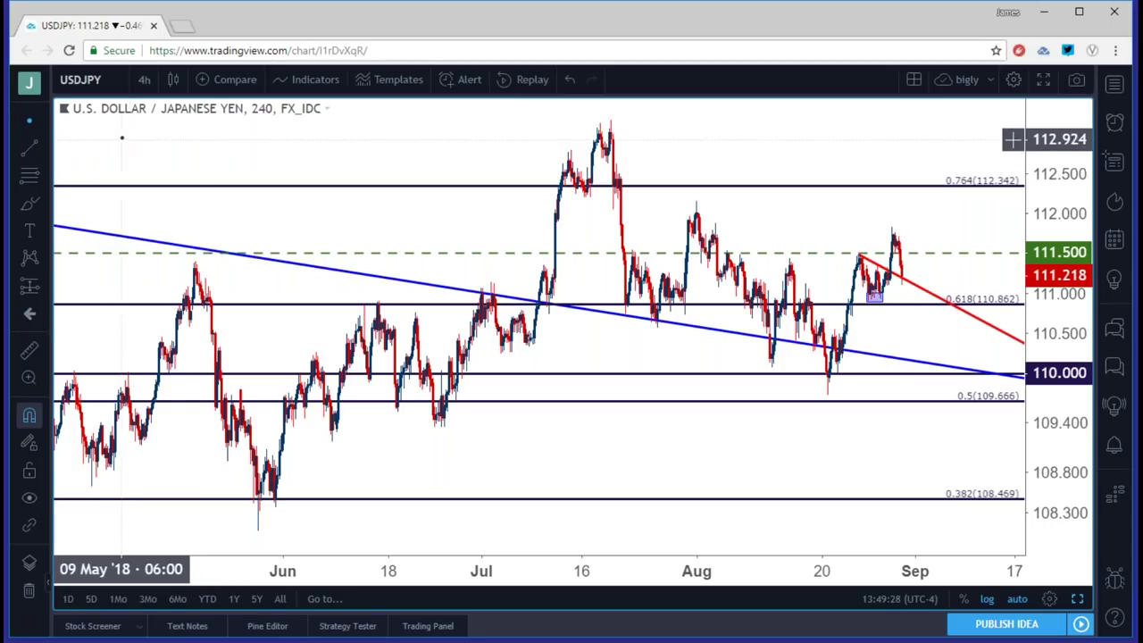
Open the interval dropdown on the USDJPY 4-hour chart
{"action": "left_click", "coordinate": [144, 79]}
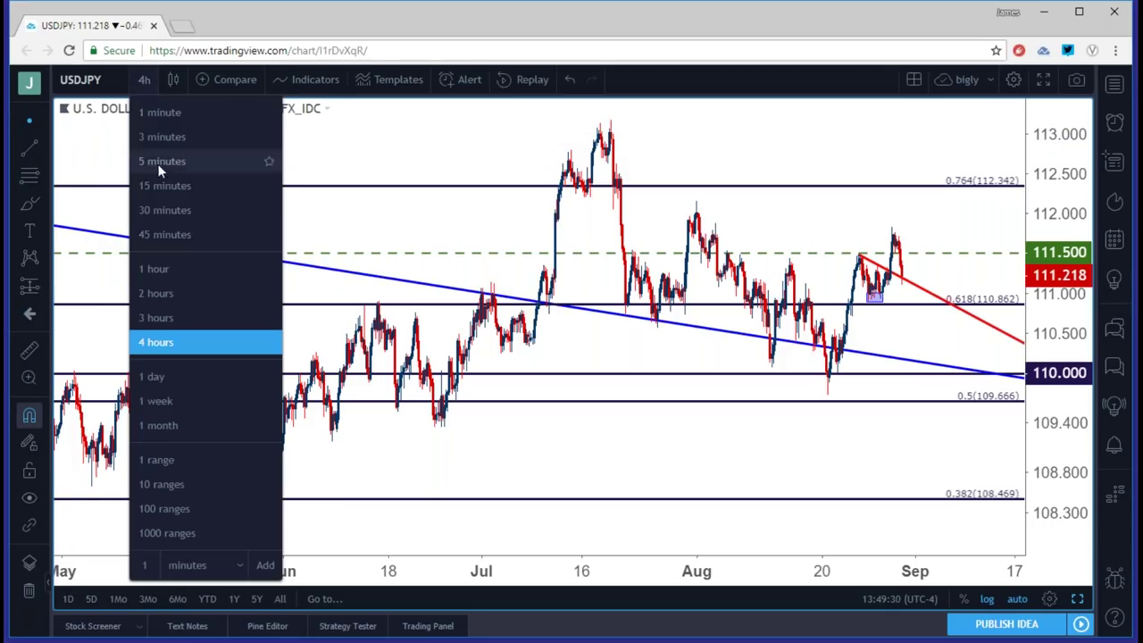
Switch the USDJPY chart to 1-hour candles
{"action": "left_click", "coordinate": [156, 268]}
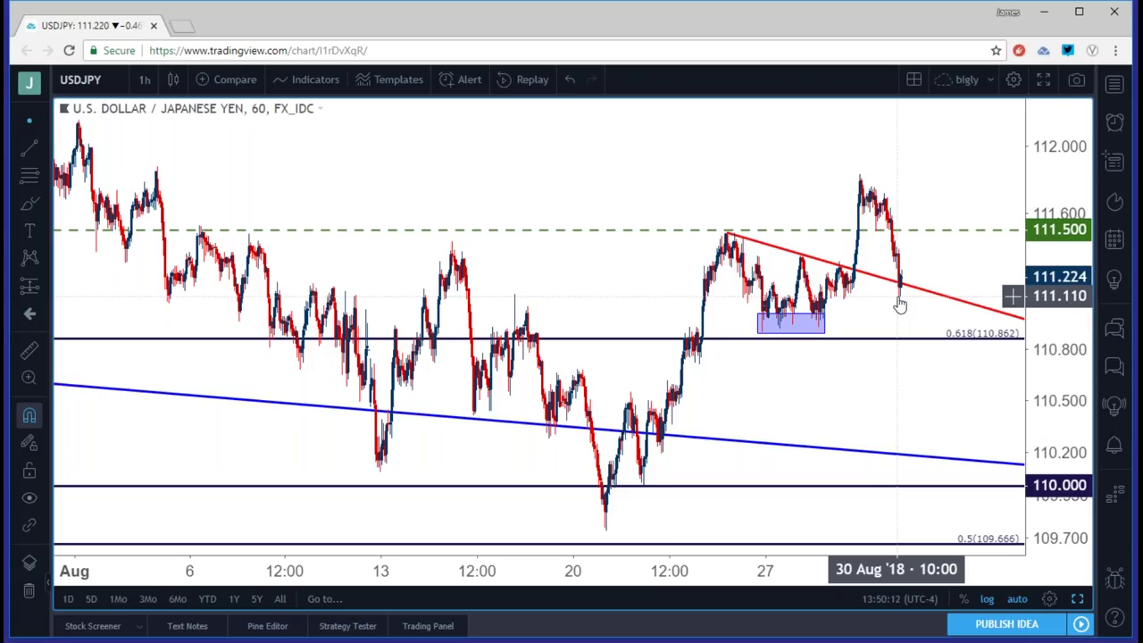
Open the interval dropdown on the 1-hour USDJPY chart
{"action": "left_click", "coordinate": [144, 79]}
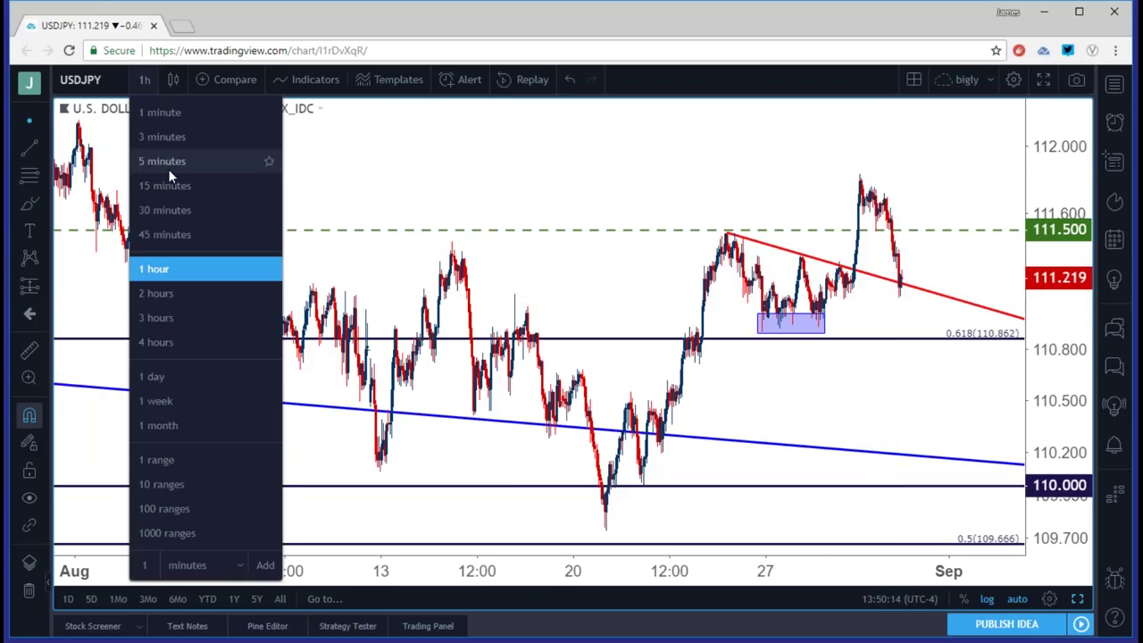
Try 15-minute and 1-hour candles, then settle USDJPY on 30-minute candles
{"action": "left_click", "coordinate": [165, 185]}
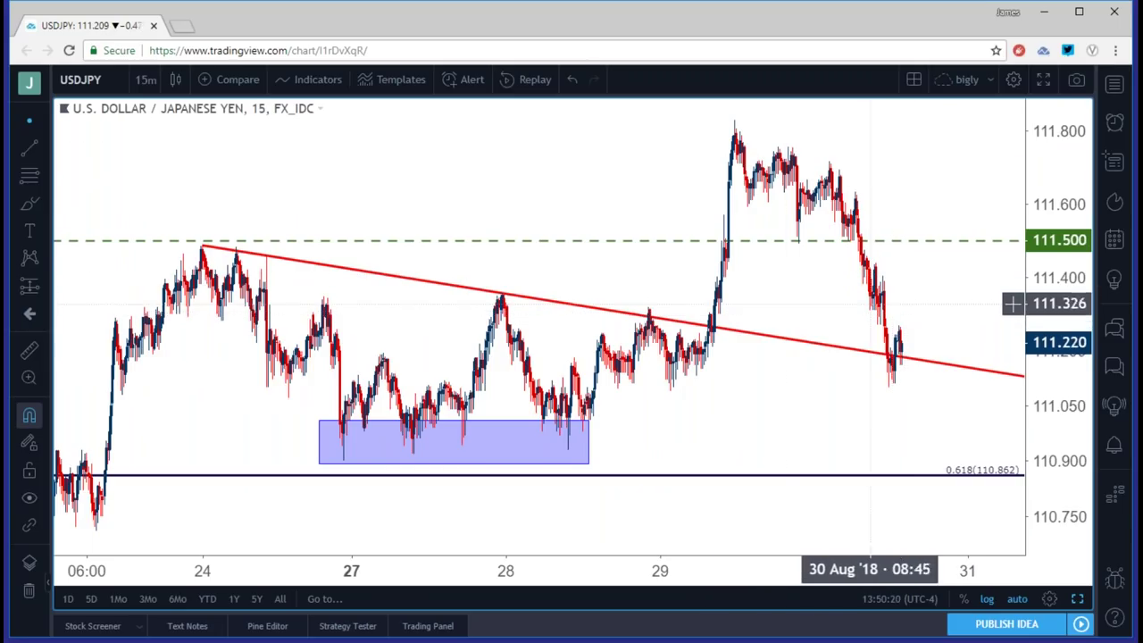
{"action": "left_click", "coordinate": [146, 79]}
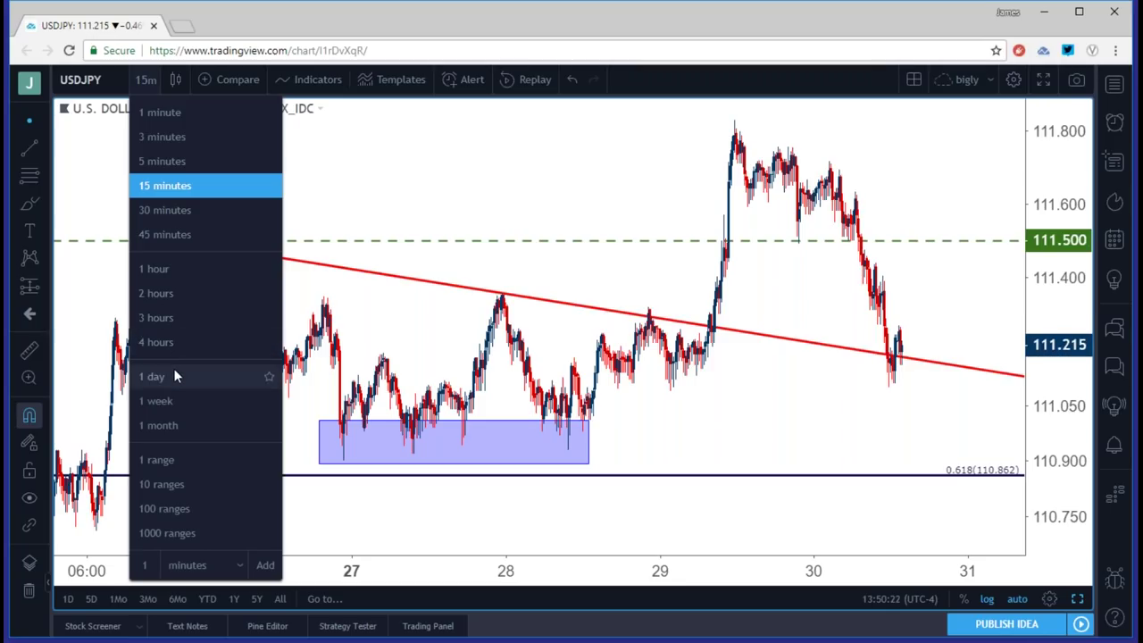
{"action": "left_click", "coordinate": [153, 269]}
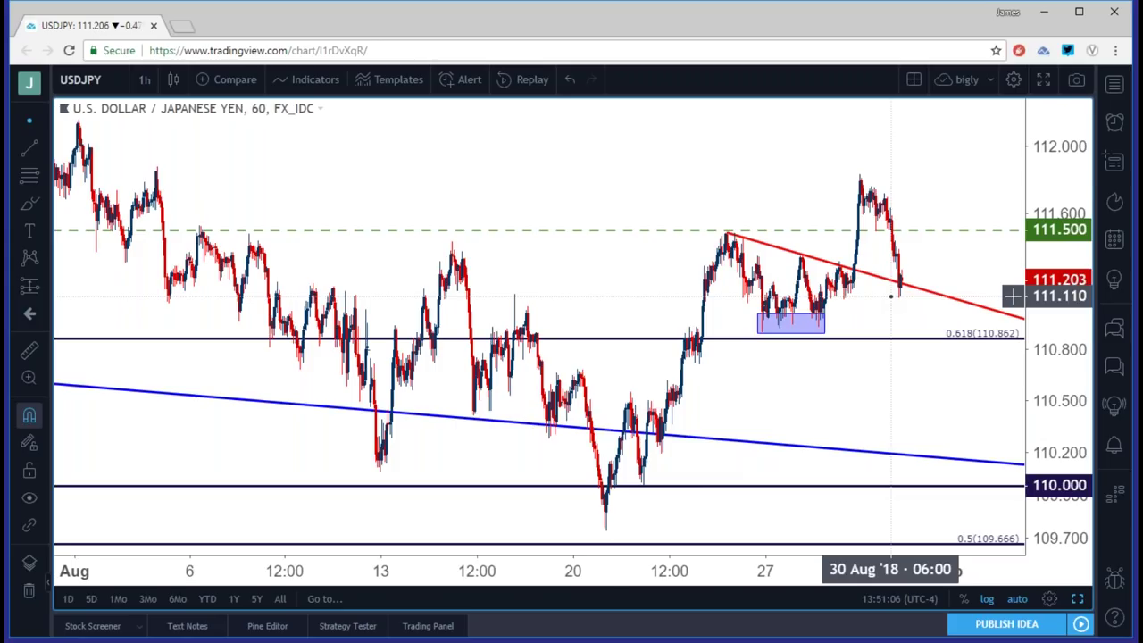
{"action": "scroll", "coordinate": [891, 297], "scroll_direction": "up", "scroll_amount": 4}
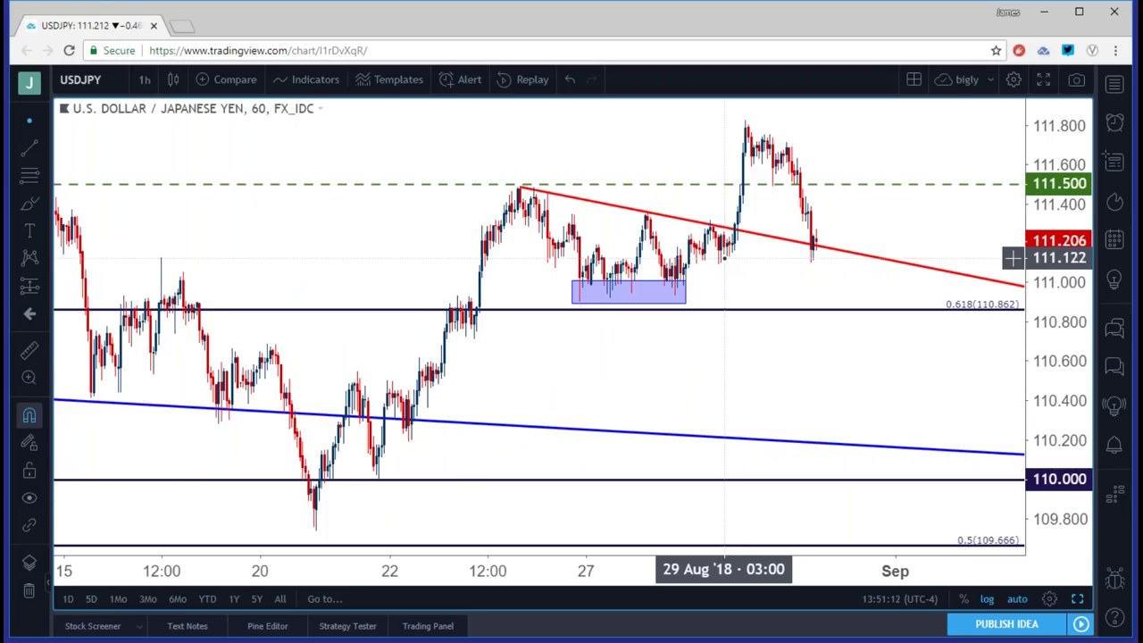
{"action": "left_click", "coordinate": [141, 81]}
{"action": "left_click", "coordinate": [181, 212]}
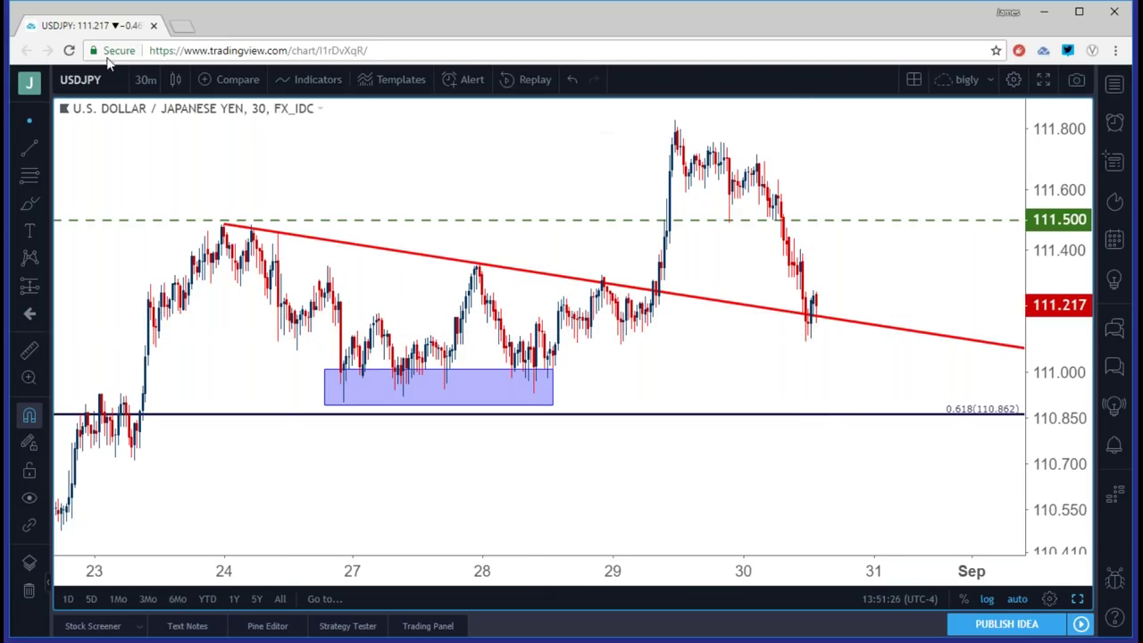
{"action": "left_click", "coordinate": [143, 89]}
Review USDJPY's red falling trendline on 4-hour and 15-minute candles, ending on 4-hour
{"action": "left_click", "coordinate": [180, 340]}
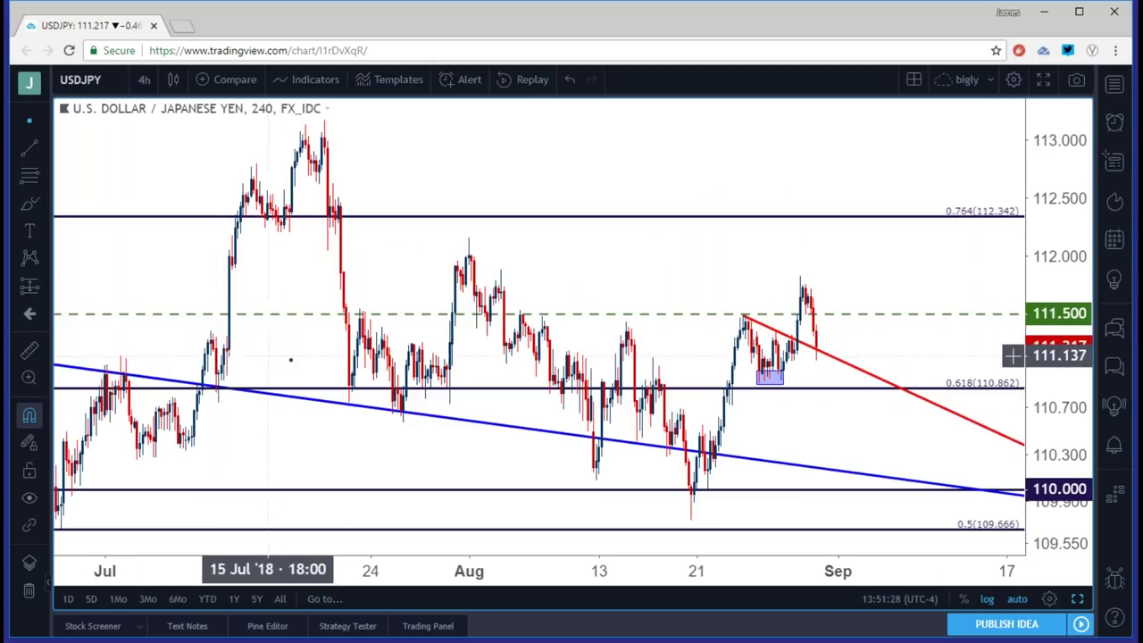
{"action": "left_click", "coordinate": [816, 358]}
{"action": "left_click", "coordinate": [810, 380]}
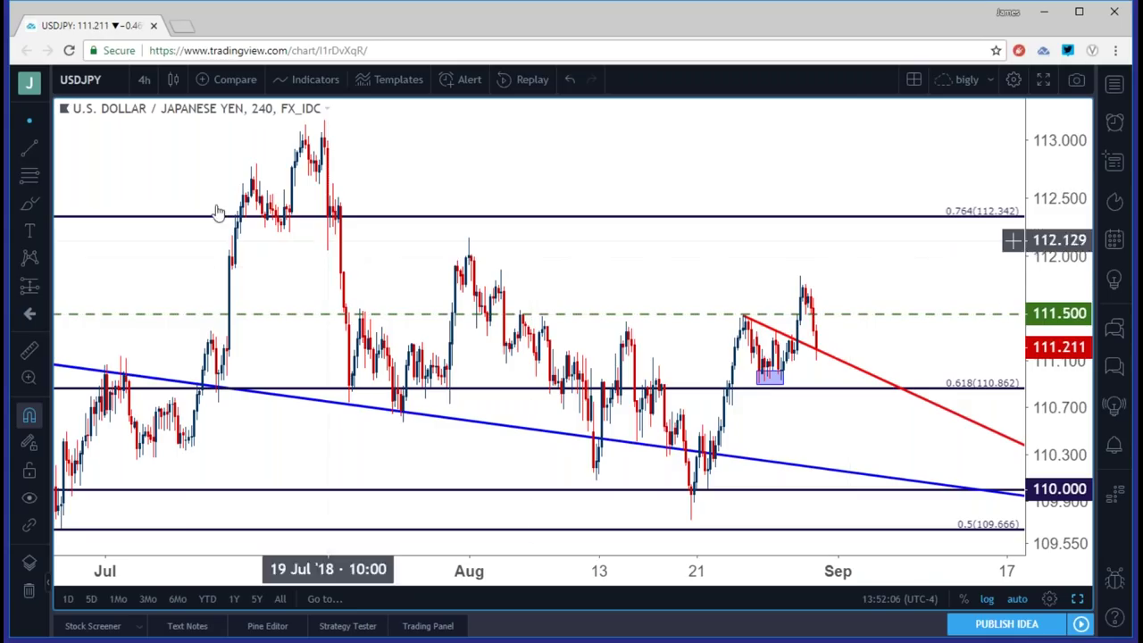
{"action": "left_click", "coordinate": [144, 93]}
{"action": "left_click", "coordinate": [158, 187]}
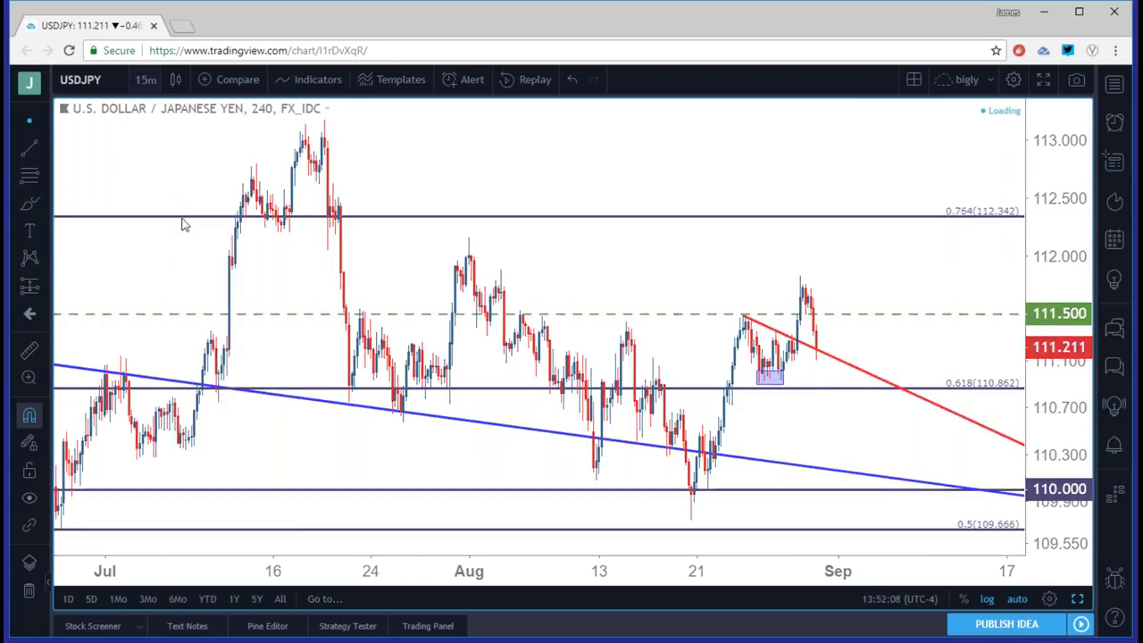
{"action": "scroll", "coordinate": [424, 216], "scroll_direction": "down", "scroll_amount": 5}
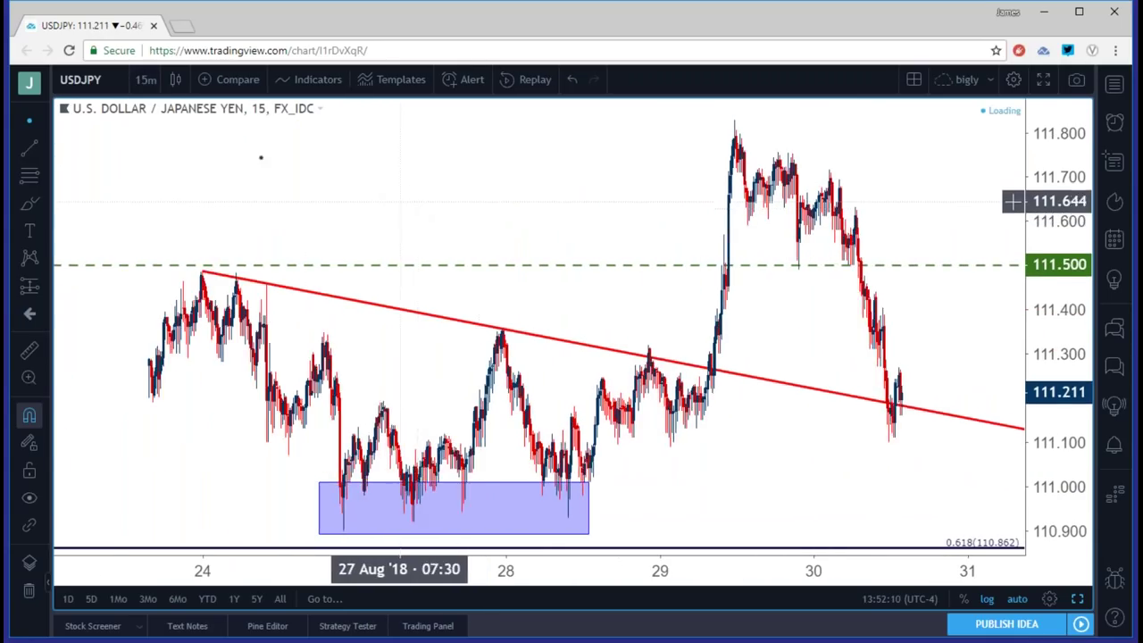
{"action": "left_click", "coordinate": [146, 80]}
{"action": "left_click", "coordinate": [172, 337]}
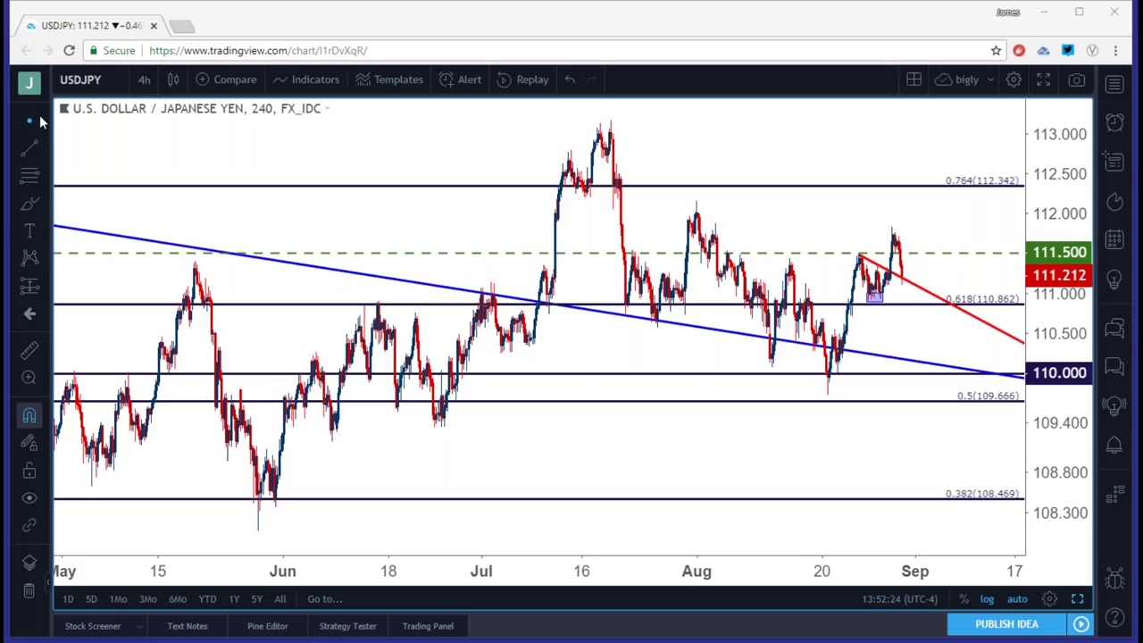
Switch USDJPY to daily, maximize the lower-right daily chart, and clear the symbol name
{"action": "left_click", "coordinate": [143, 80]}
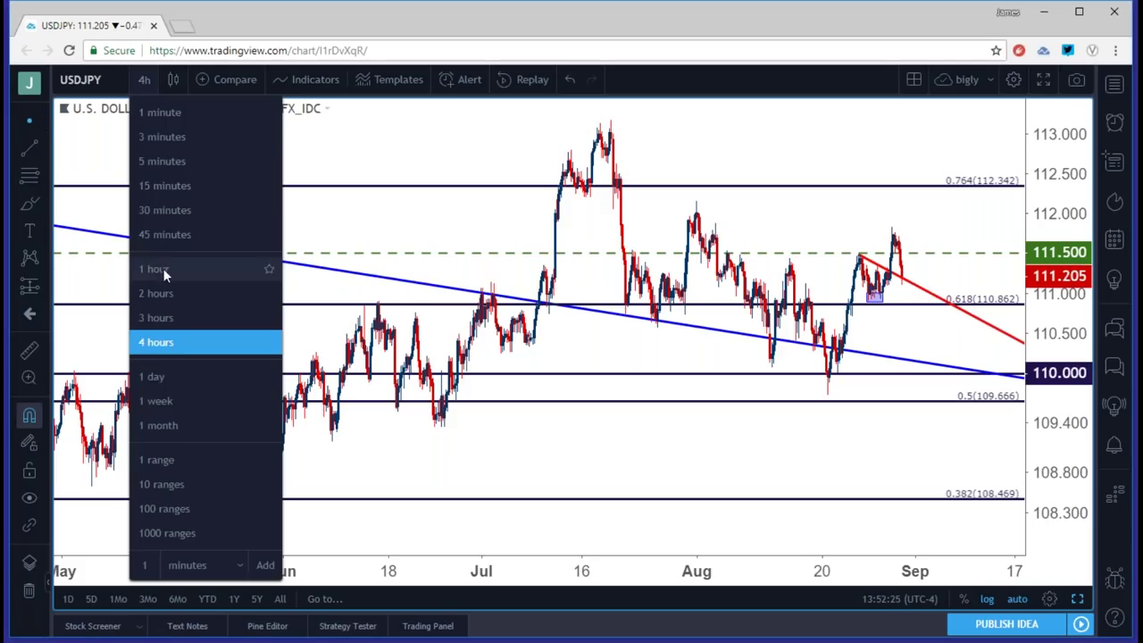
{"action": "left_click", "coordinate": [172, 367]}
{"action": "left_click", "coordinate": [1078, 599]}
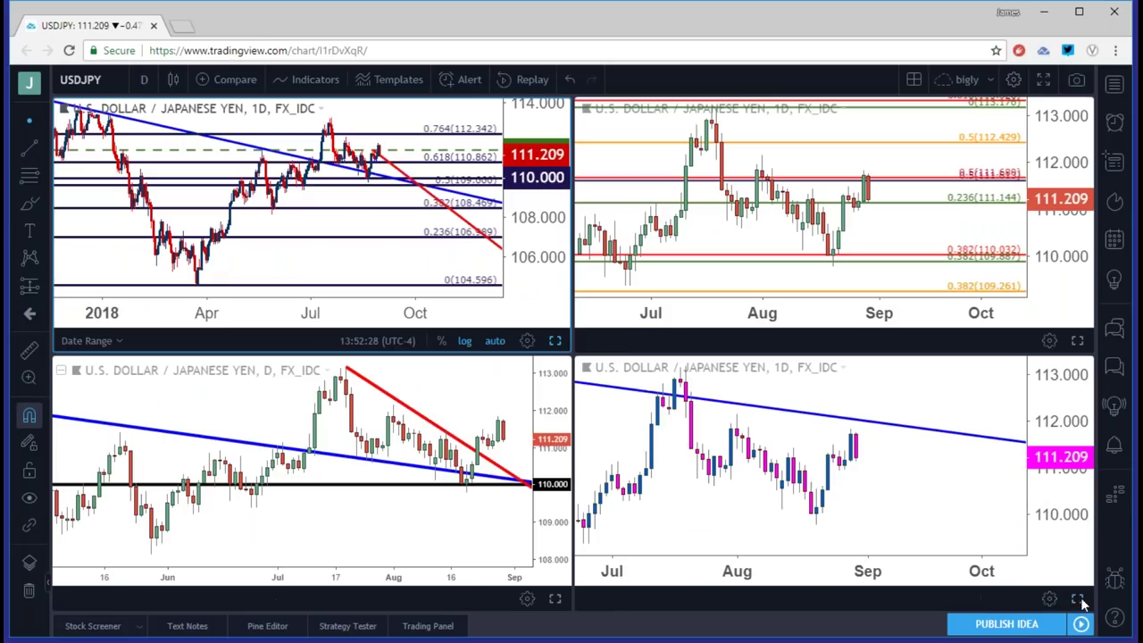
{"action": "left_click", "coordinate": [1078, 599]}
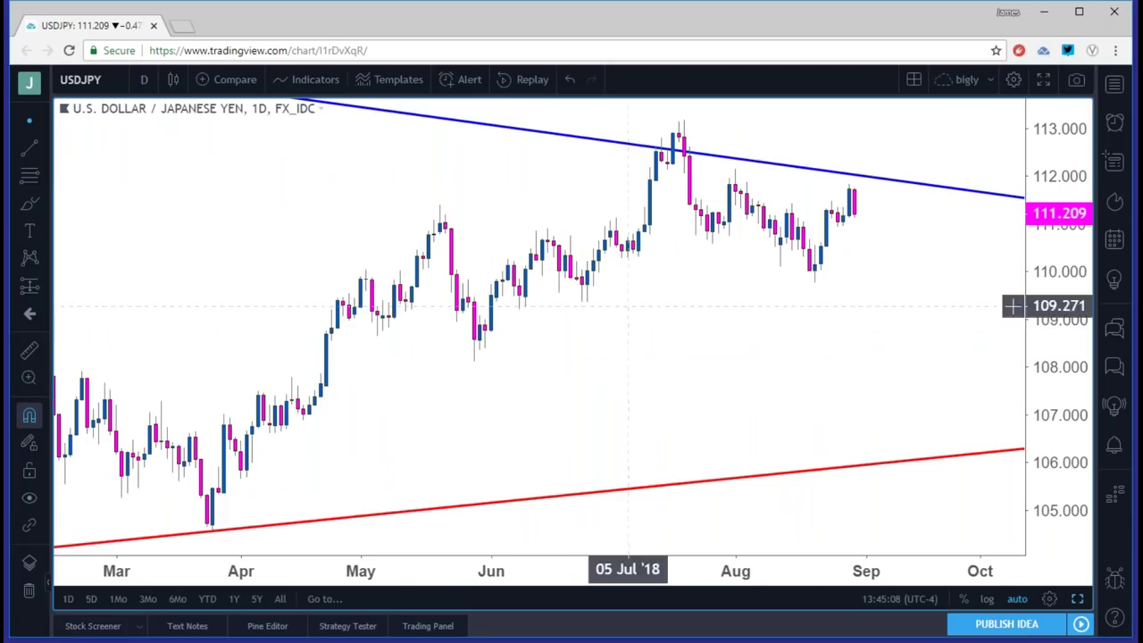
{"action": "left_click", "coordinate": [100, 80]}
{"action": "key", "text": "BackSpace"}
{"action": "key", "text": "BackSpace"}
{"action": "key", "text": "BackSpace"}
{"action": "key", "text": "BackSpace"}
{"action": "key", "text": "BackSpace"}
{"action": "key", "text": "BackSpace"}
Load GER30 on monthly candles and scroll back to show earlier decades
{"action": "type", "text": "GER30"}
{"action": "key", "text": "Down"}
{"action": "key", "text": "Return"}
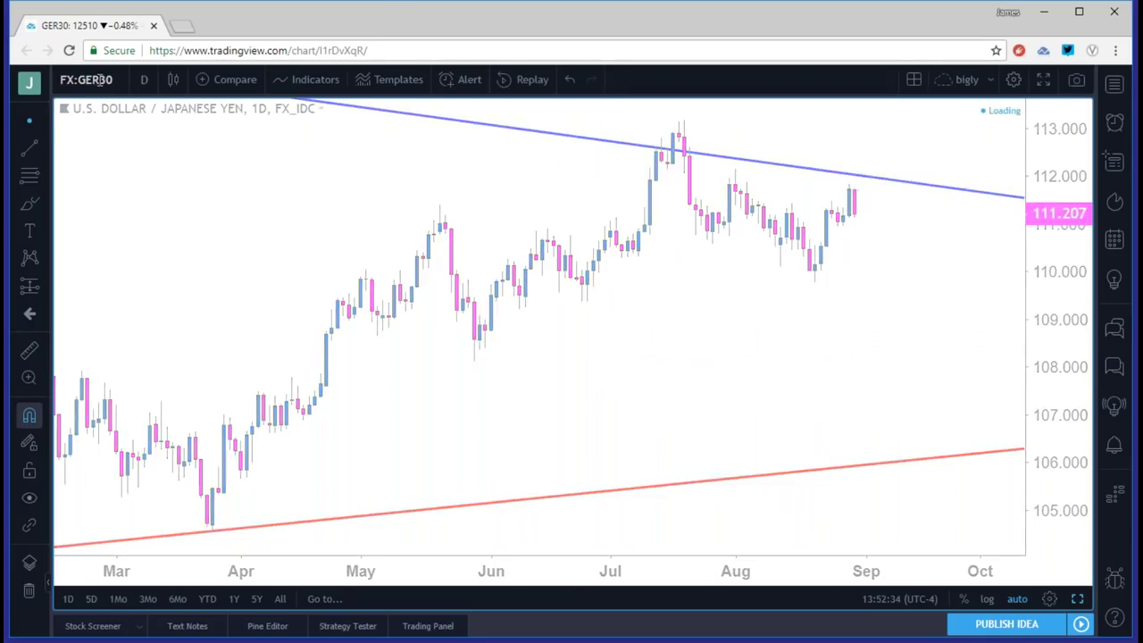
{"action": "left_click", "coordinate": [146, 80]}
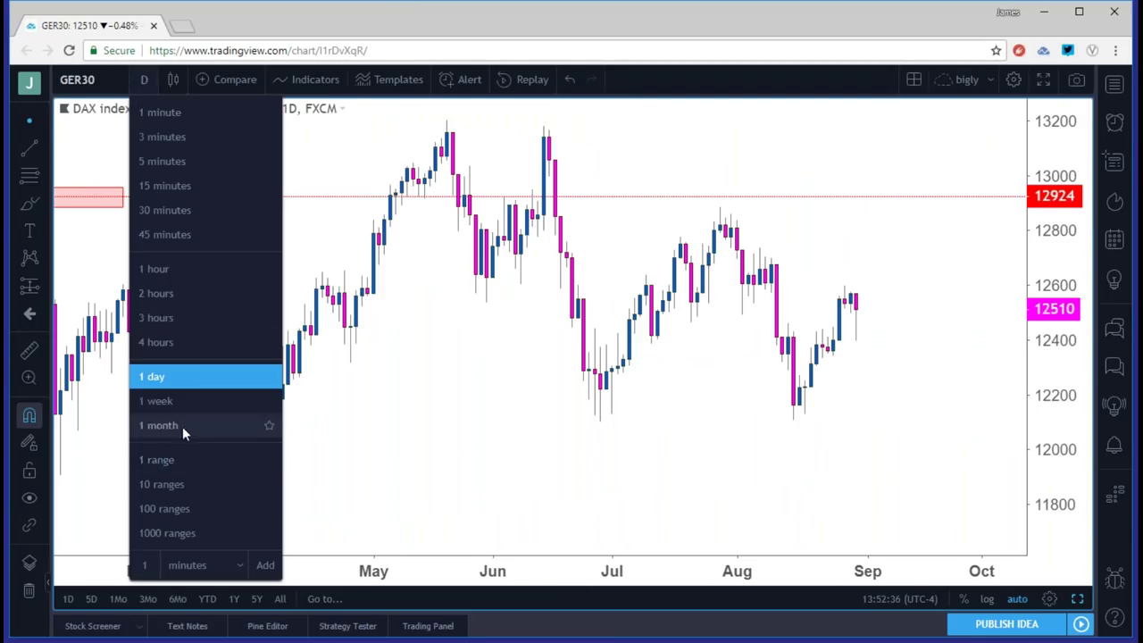
{"action": "left_click", "coordinate": [183, 426]}
{"action": "scroll", "coordinate": [621, 406], "scroll_direction": "down", "scroll_amount": 5}
{"action": "left_click_drag", "start_coordinate": [637, 465], "coordinate": [724, 459]}
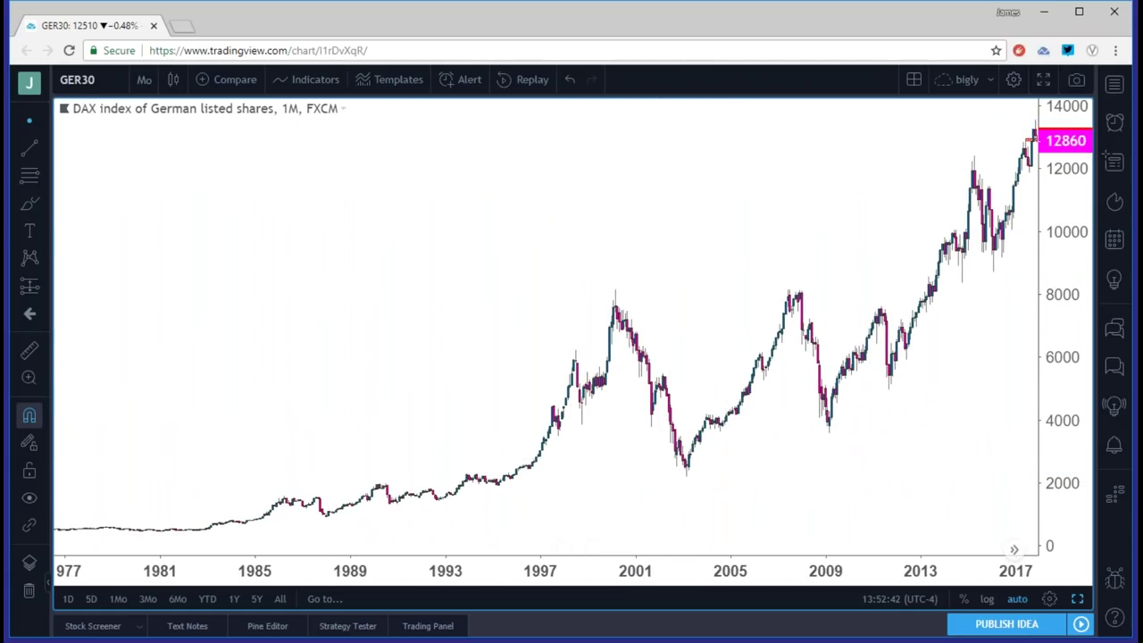
{"action": "scroll", "coordinate": [720, 456], "scroll_direction": "up", "scroll_amount": 2}
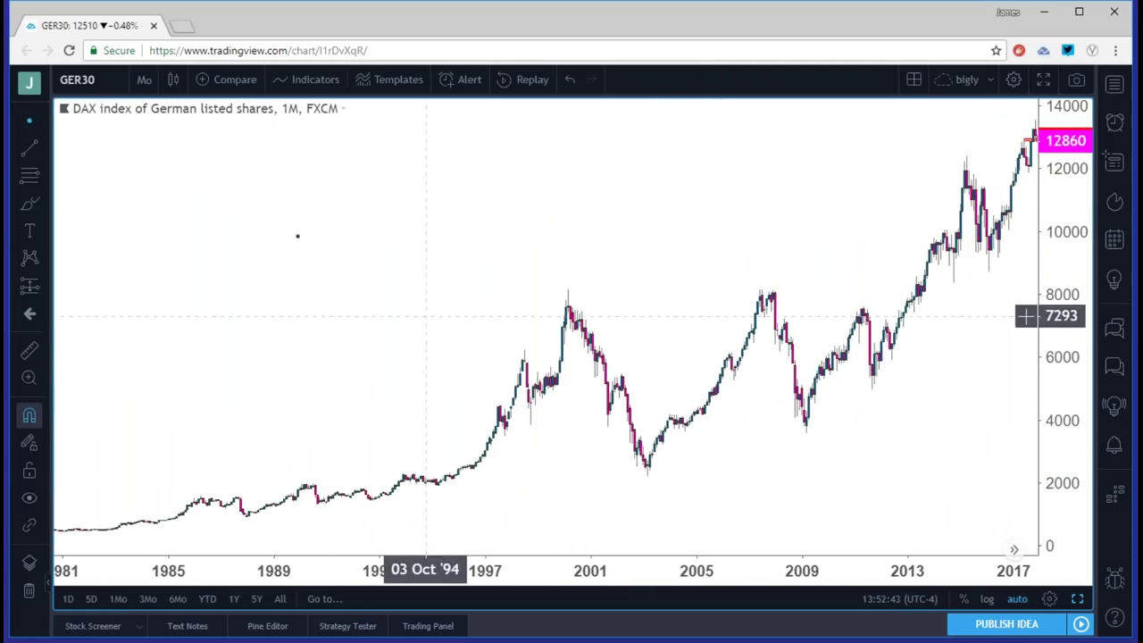
Draw a Fib Retracement from the 1988 low at 931 to the 2000 high near 8143
{"action": "left_click", "coordinate": [47, 176]}
{"action": "left_click", "coordinate": [144, 370]}
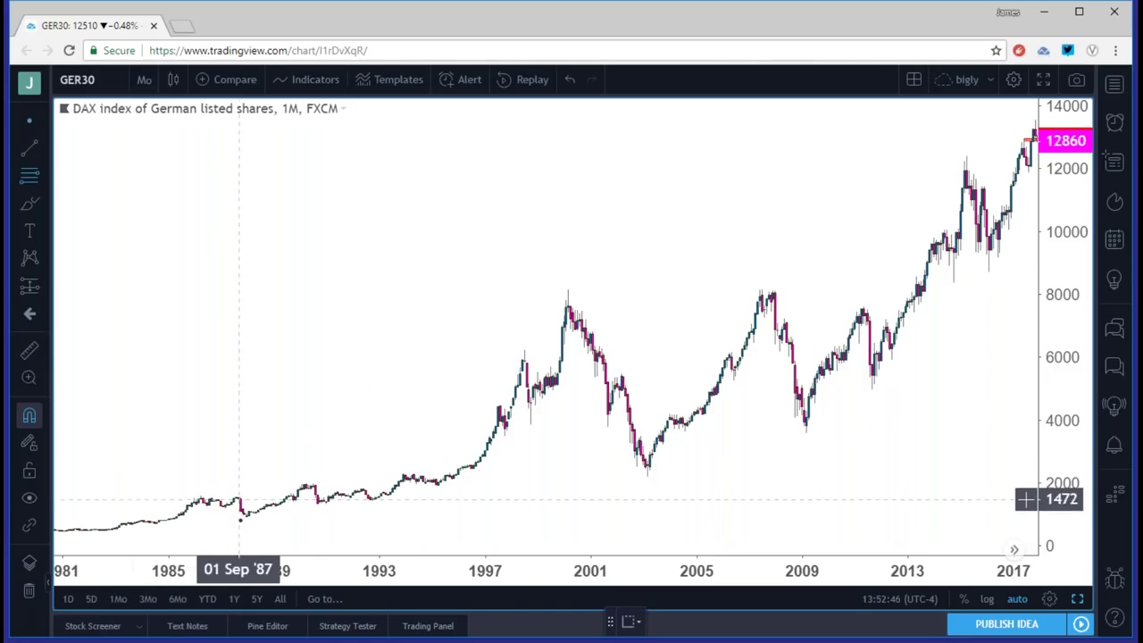
{"action": "left_click", "coordinate": [246, 517]}
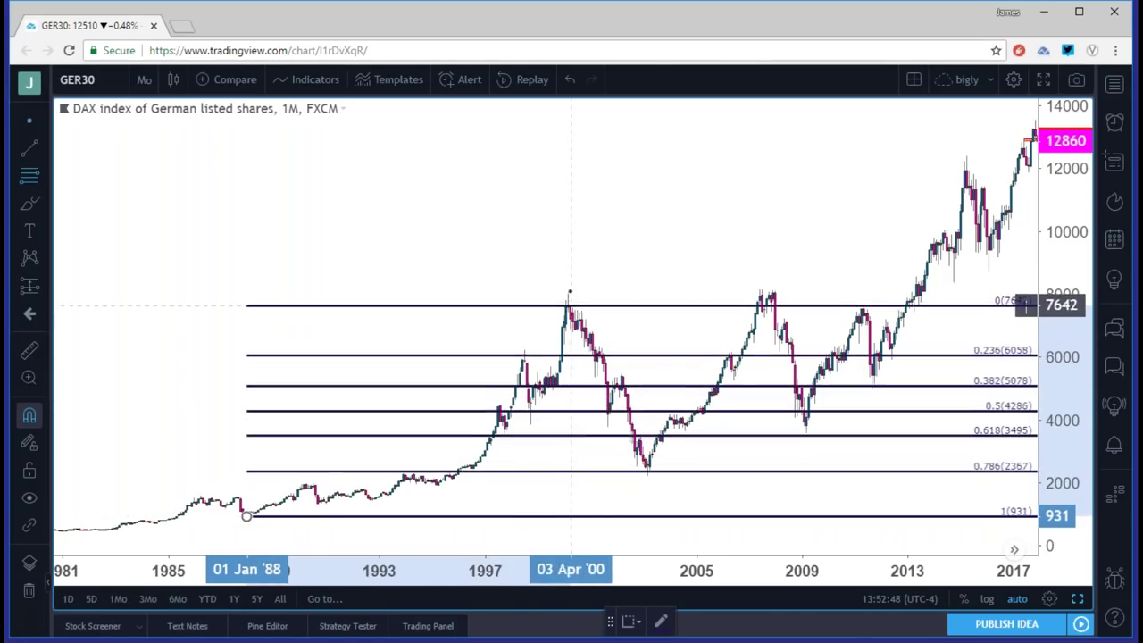
{"action": "left_click", "coordinate": [566, 291]}
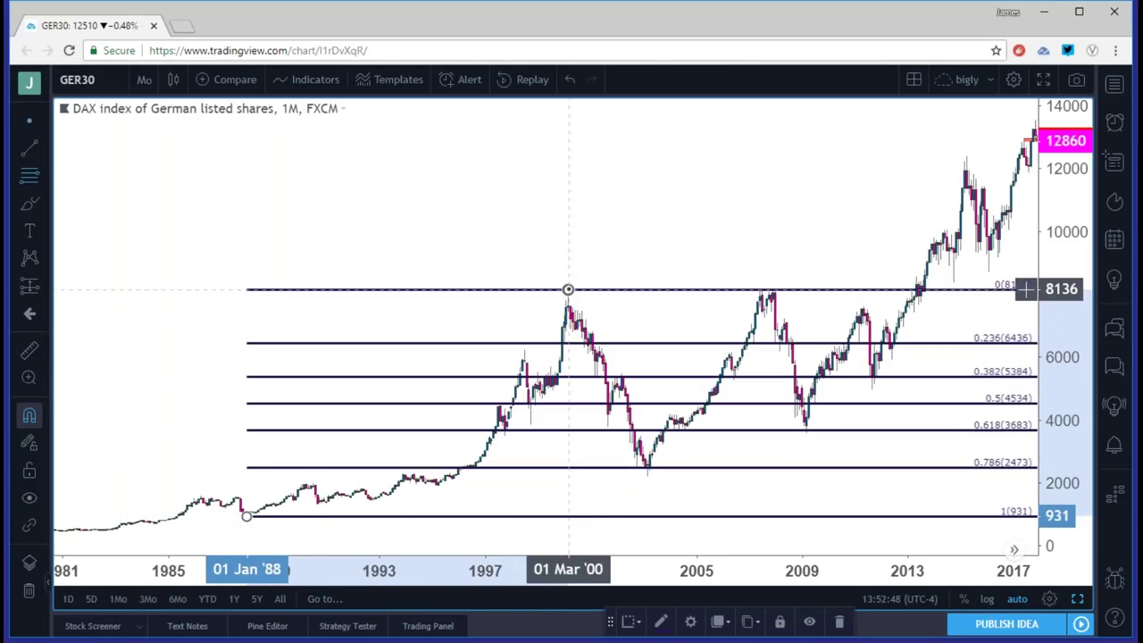
{"action": "left_click", "coordinate": [637, 297]}
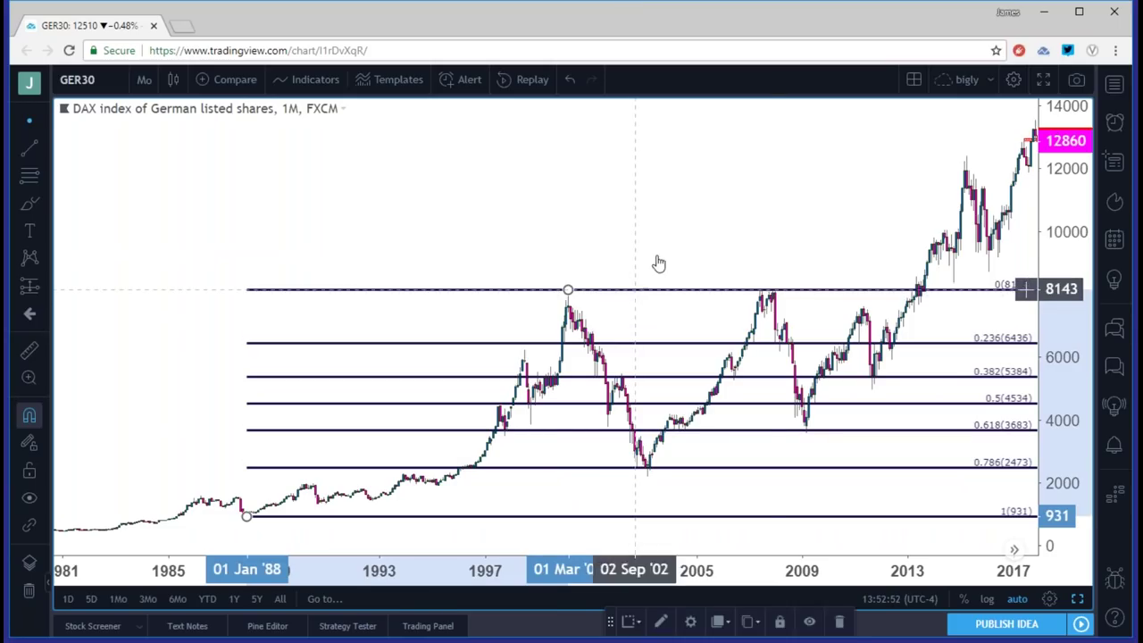
Enable a spare Fibonacci level, set it to -0.618 so a line appears at 12589, and apply
{"action": "double_click", "coordinate": [637, 297]}
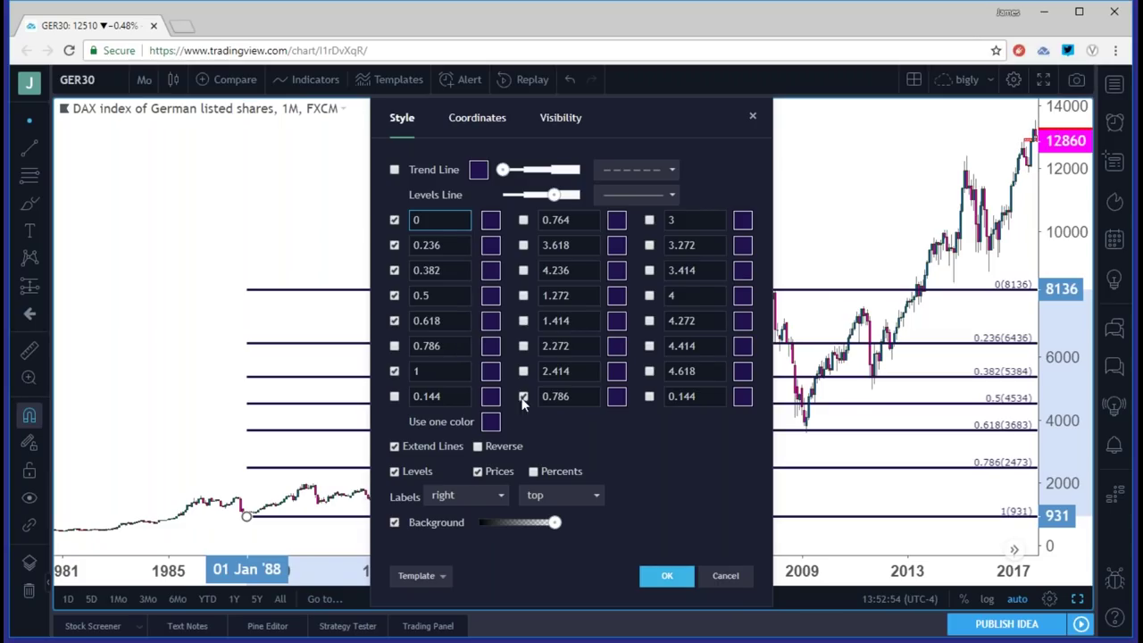
{"action": "left_click", "coordinate": [649, 397]}
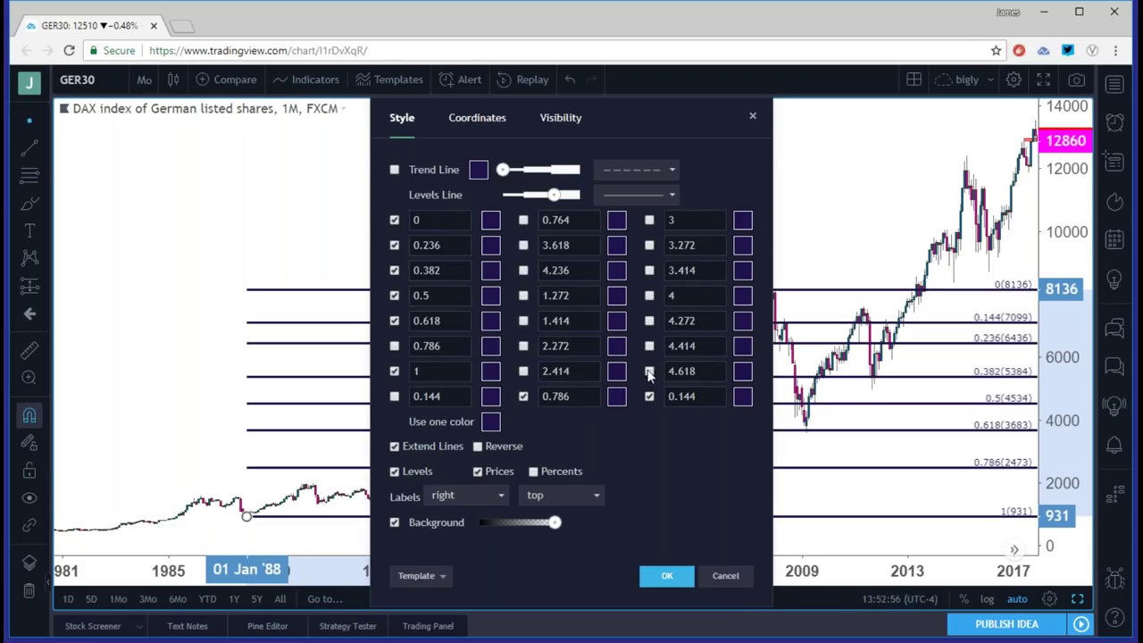
{"action": "left_click", "coordinate": [710, 398]}
{"action": "left_click", "coordinate": [668, 576]}
{"action": "left_click_drag", "start_coordinate": [875, 199], "coordinate": [704, 247]}
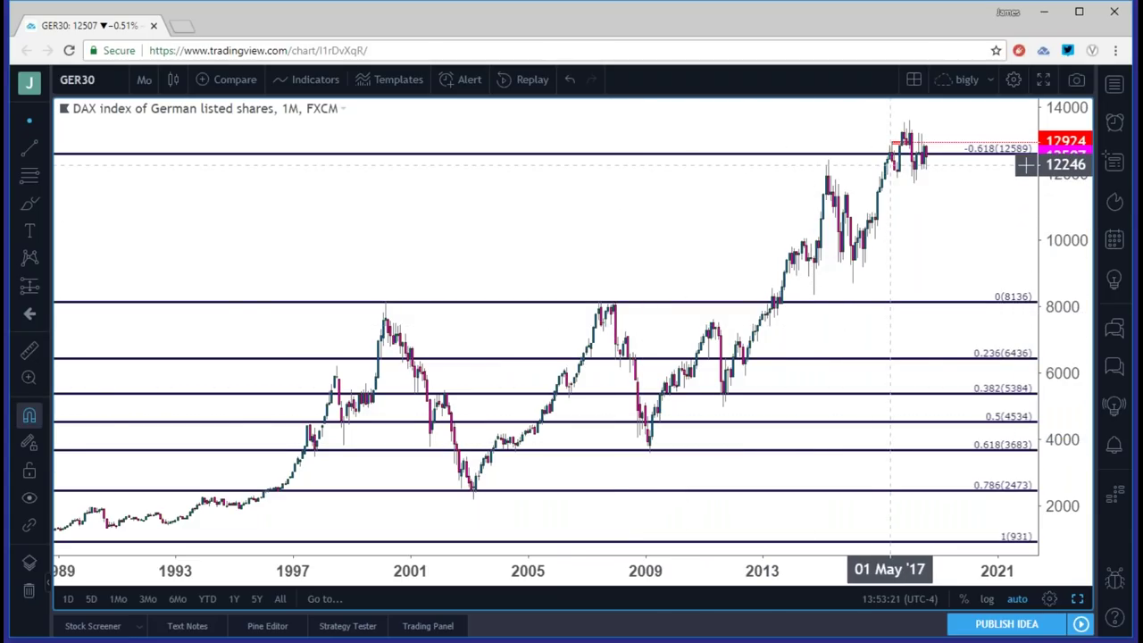
Check the -0.618 level against recent monthly GER30 prices, then switch to 1-day candles
{"action": "left_click_drag", "start_coordinate": [854, 173], "coordinate": [999, 183]}
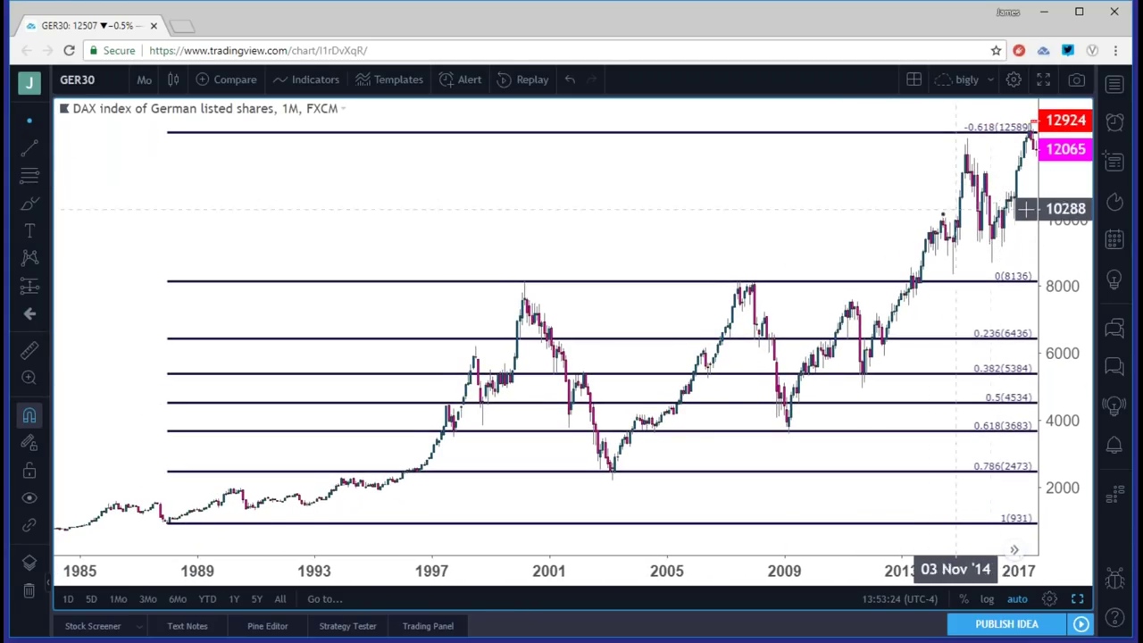
{"action": "scroll", "coordinate": [920, 223], "scroll_direction": "up", "scroll_amount": 3}
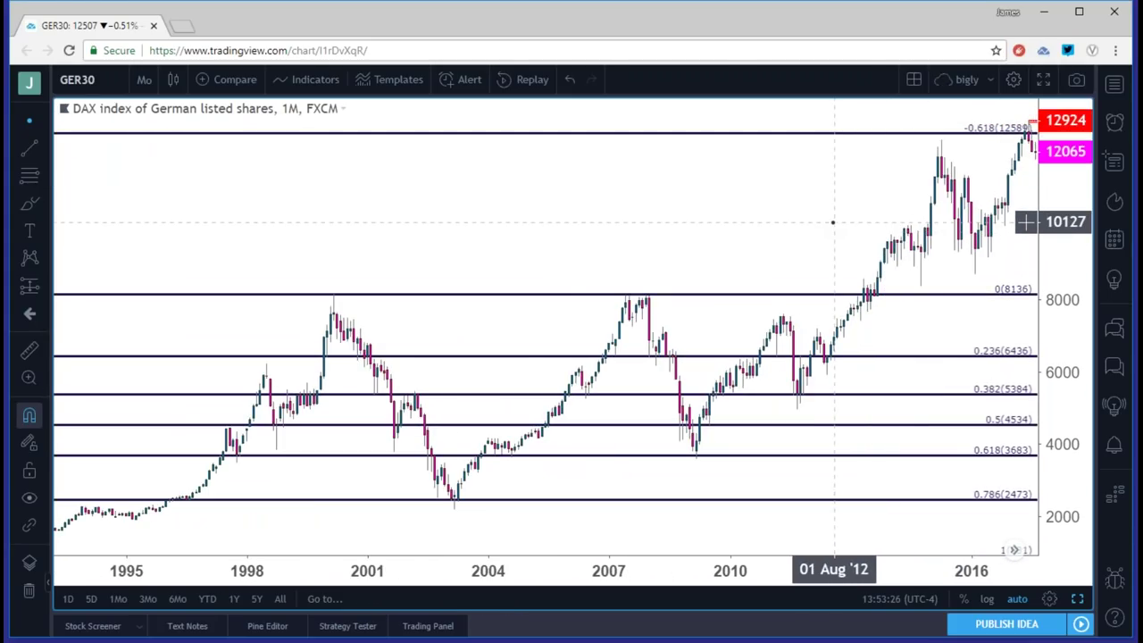
{"action": "left_click_drag", "start_coordinate": [832, 222], "coordinate": [677, 233]}
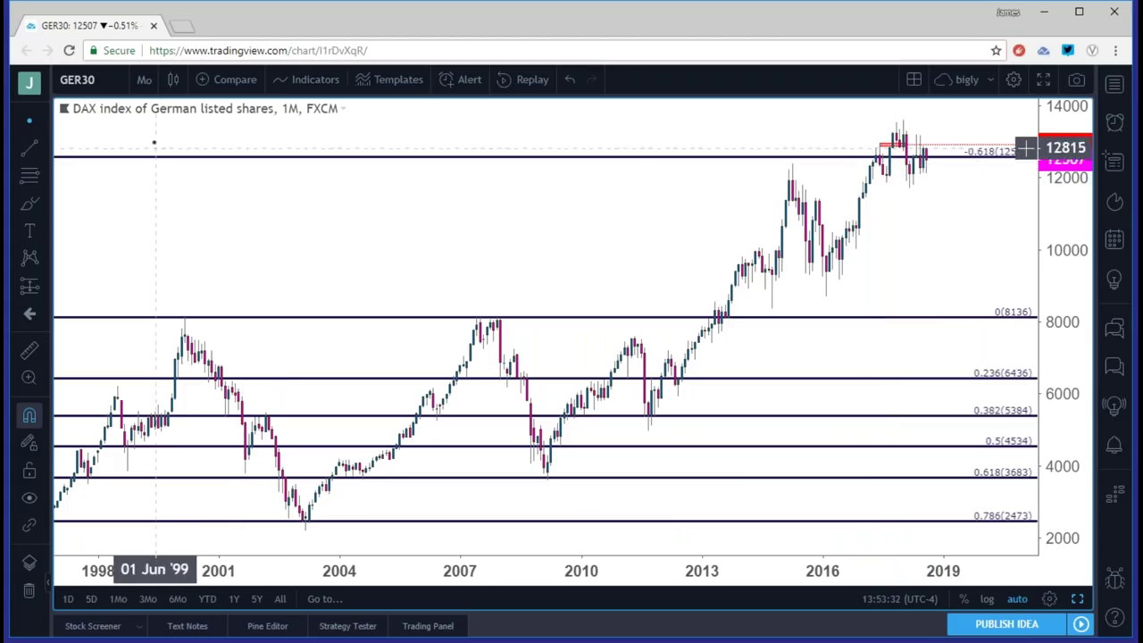
{"action": "left_click", "coordinate": [143, 79]}
{"action": "left_click", "coordinate": [154, 374]}
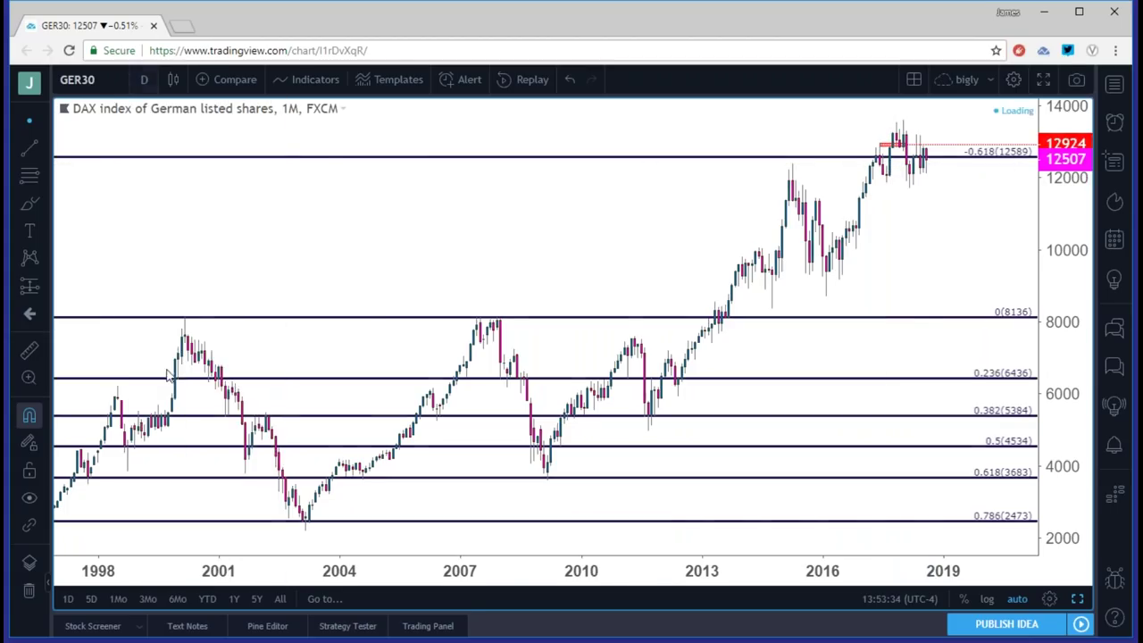
{"action": "scroll", "coordinate": [1025, 340], "scroll_direction": "down", "scroll_amount": 5}
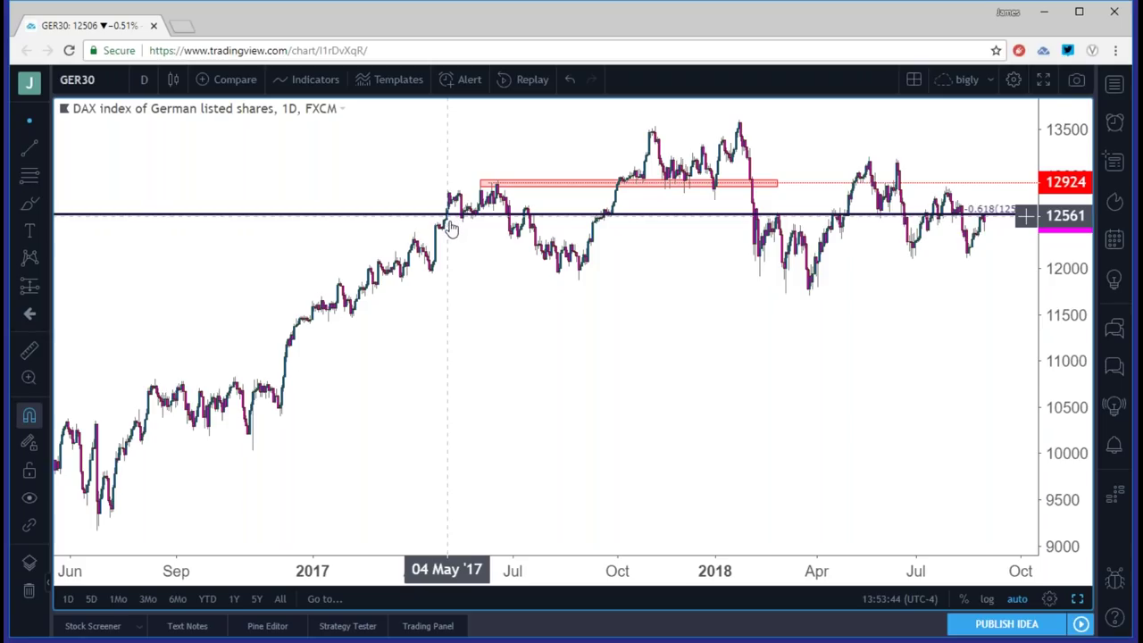
{"action": "left_click_drag", "start_coordinate": [638, 318], "coordinate": [592, 334]}
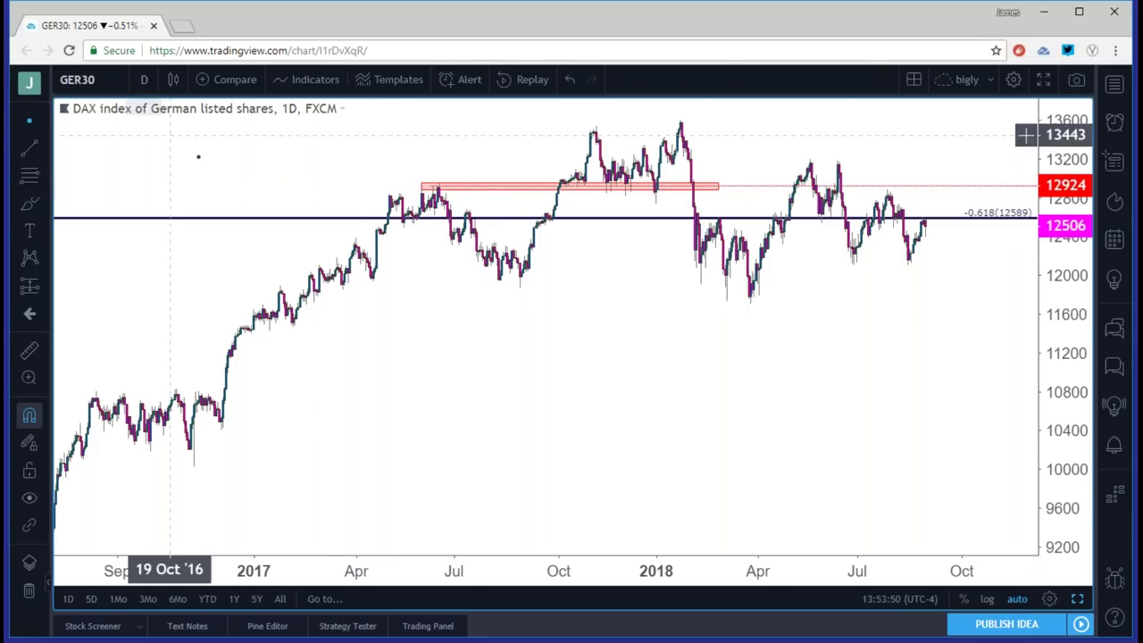
{"action": "scroll", "coordinate": [391, 391], "scroll_direction": "up", "scroll_amount": 3}
{"action": "scroll", "coordinate": [390, 391], "scroll_direction": "up", "scroll_amount": 1}
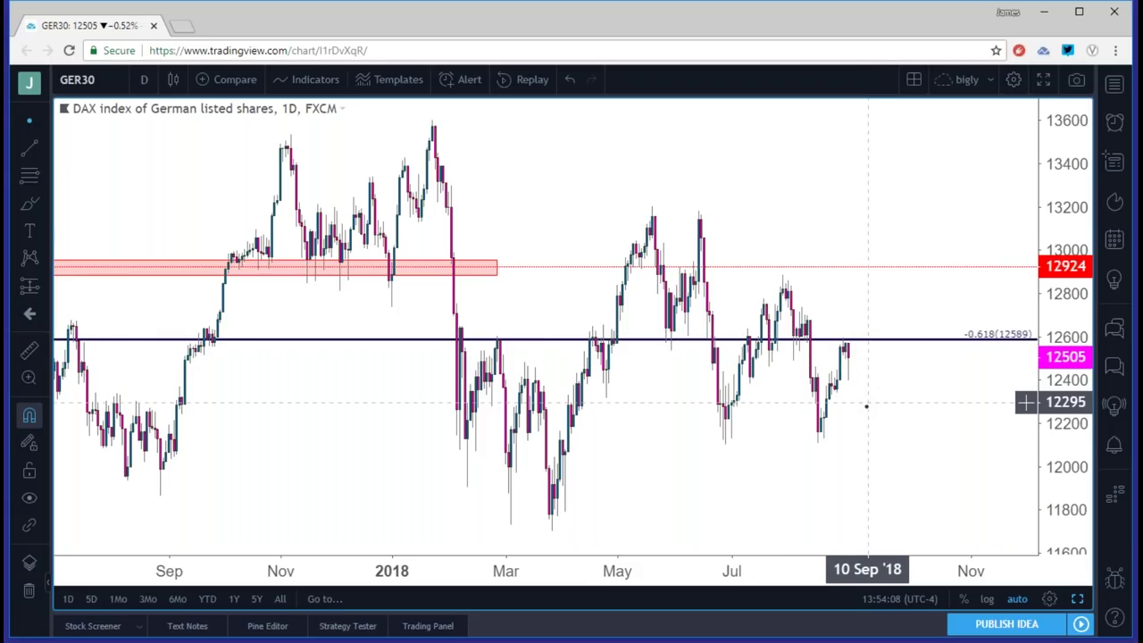
{"action": "scroll", "coordinate": [861, 432], "scroll_direction": "down", "scroll_amount": 5}
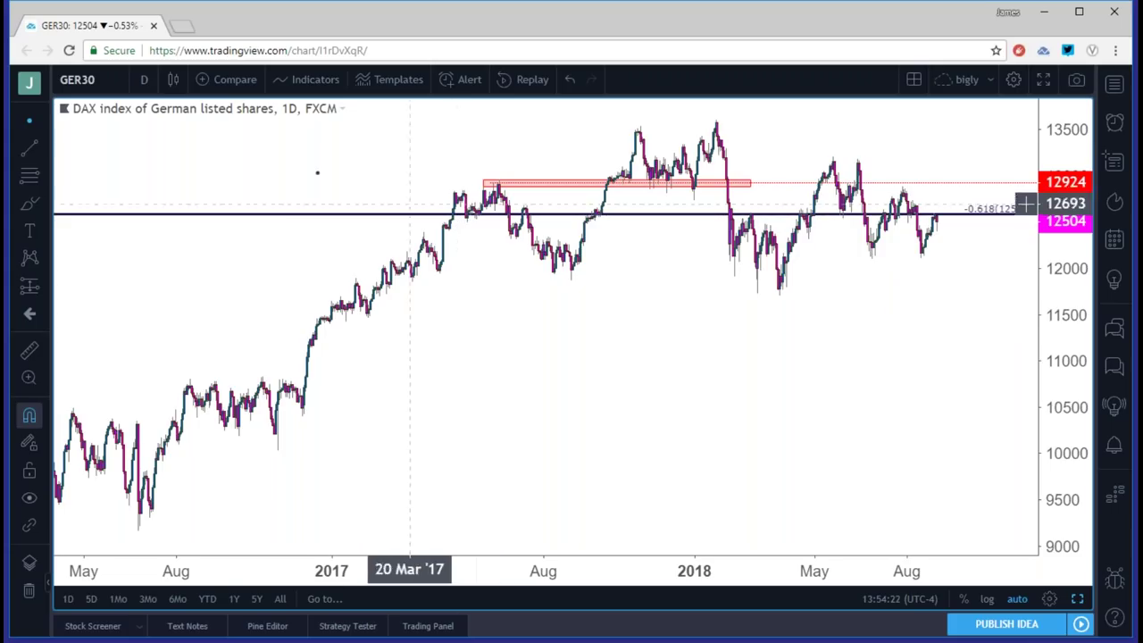
{"action": "left_click", "coordinate": [145, 80]}
{"action": "left_click", "coordinate": [178, 425]}
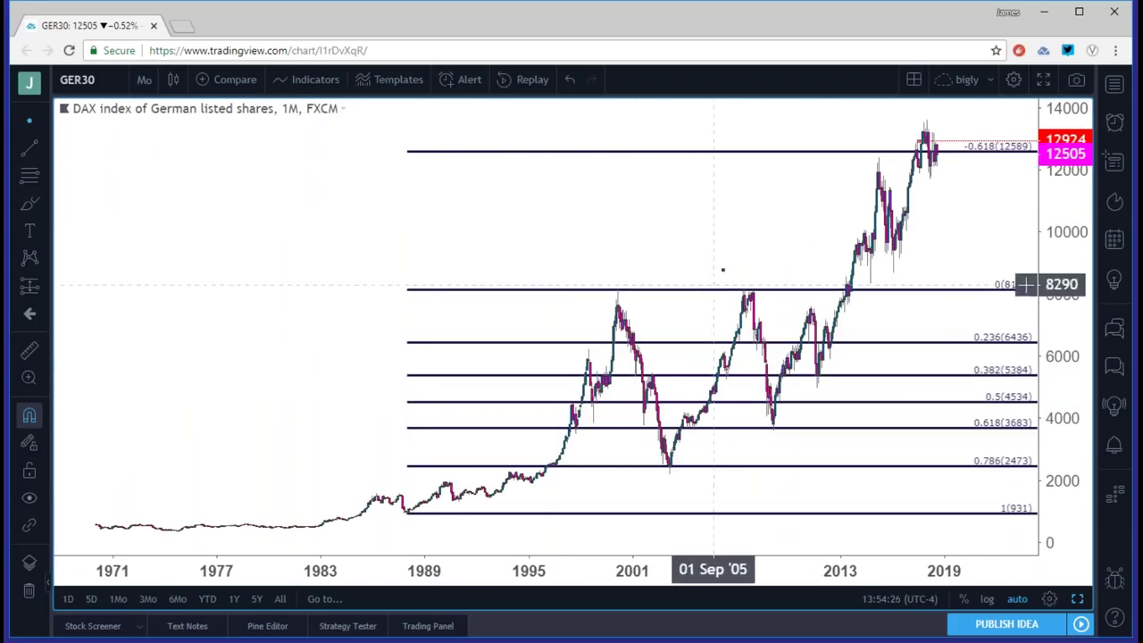
Clear the 4.618 level on the old Fibonacci, then delete the whole drawing
{"action": "left_click_drag", "start_coordinate": [723, 268], "coordinate": [699, 260]}
{"action": "left_click", "coordinate": [703, 291]}
{"action": "double_click", "coordinate": [703, 295]}
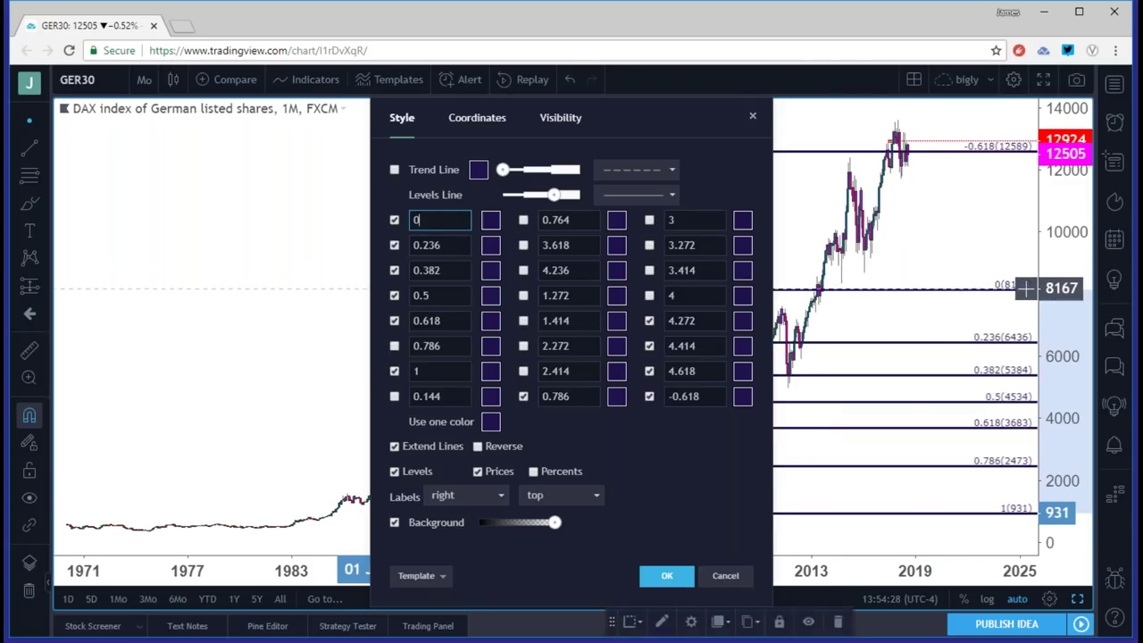
{"action": "double_click", "coordinate": [701, 371]}
{"action": "key", "text": "BackSpace"}
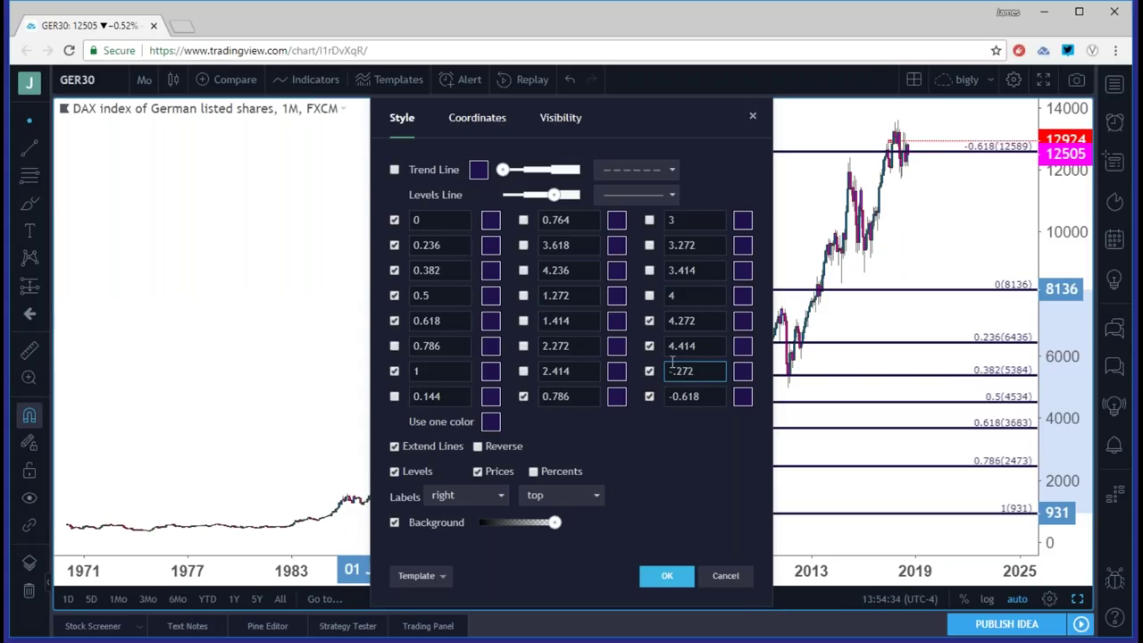
{"action": "left_click", "coordinate": [675, 575]}
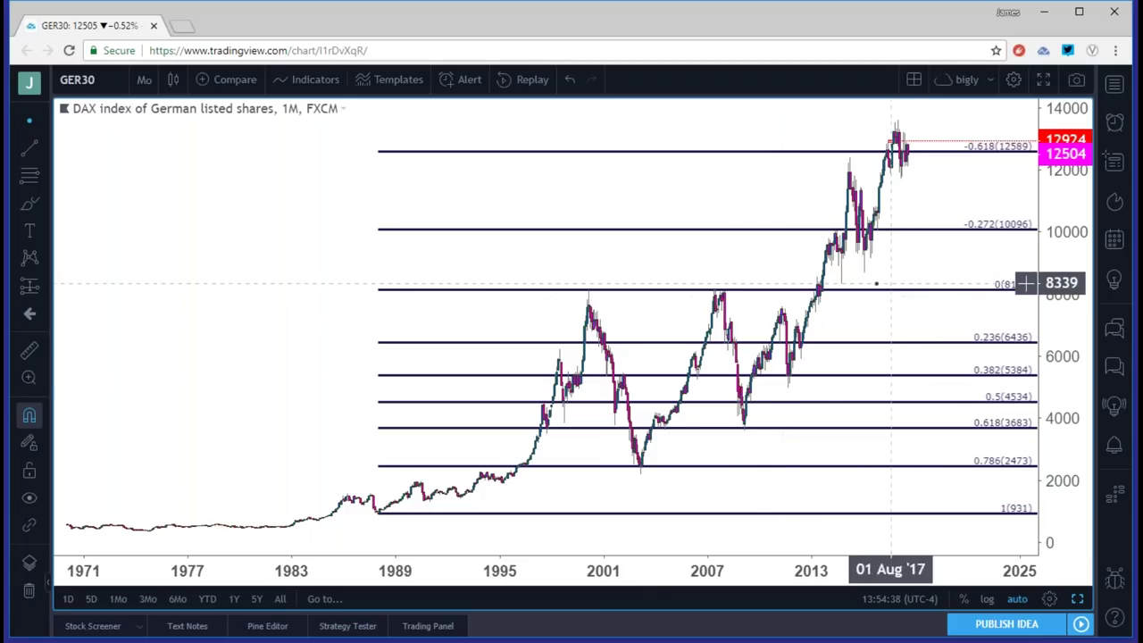
{"action": "left_click", "coordinate": [709, 299]}
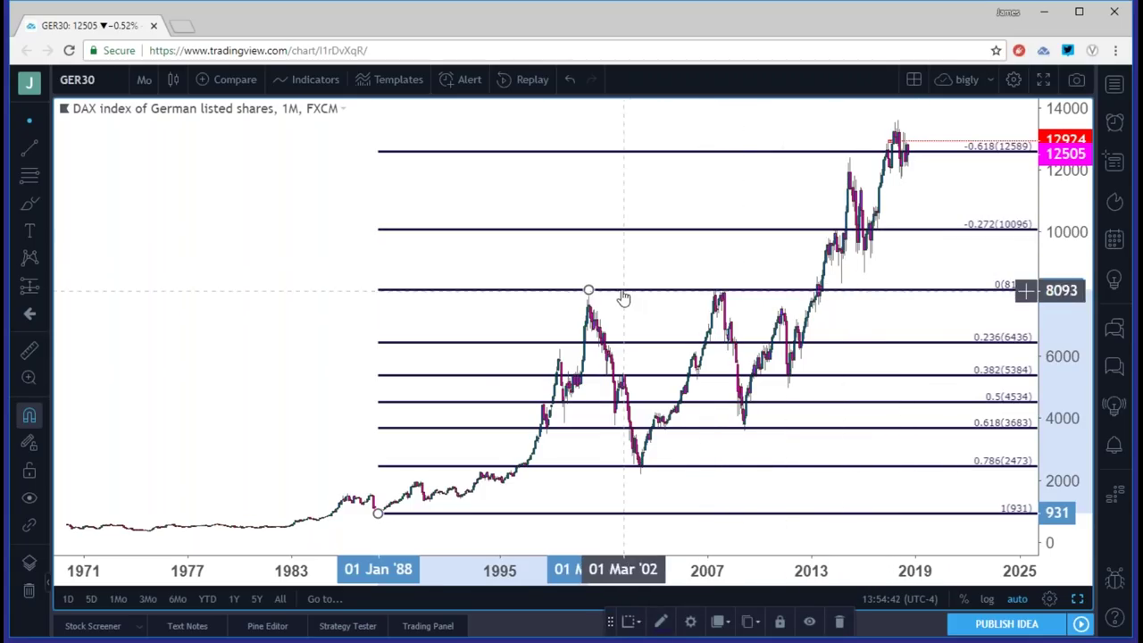
{"action": "key", "text": "Delete"}
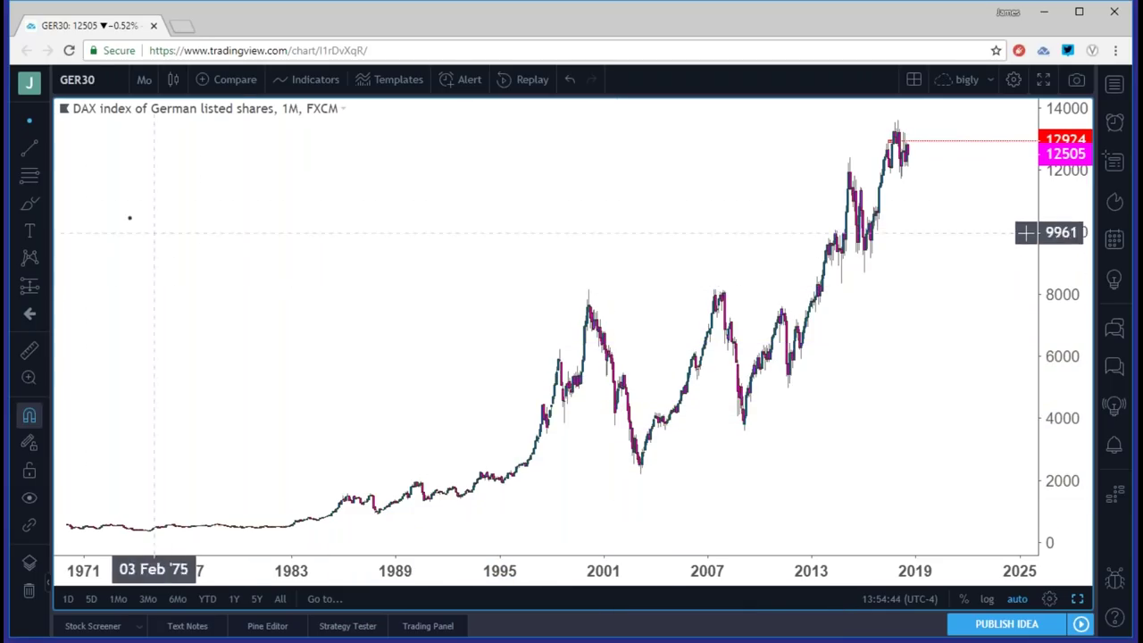
Draw a Fib retracement from the 2000 peak (8136) to the Jan '91 low (1312), then open its settings
{"action": "left_click", "coordinate": [42, 173]}
{"action": "left_click", "coordinate": [122, 363]}
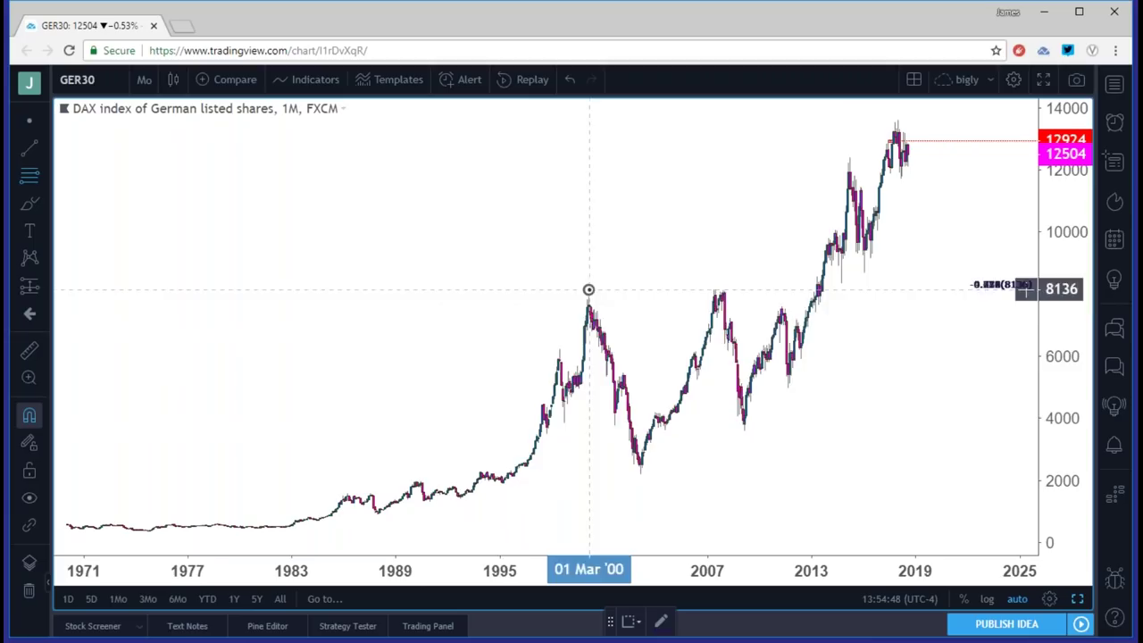
{"action": "left_click", "coordinate": [589, 289]}
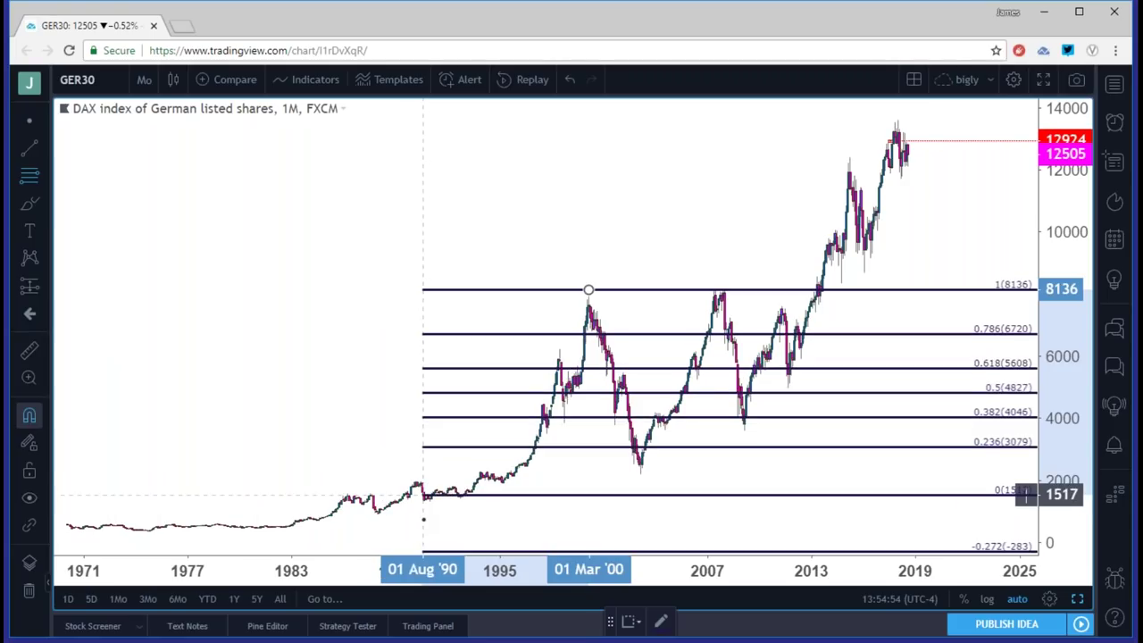
{"action": "left_click", "coordinate": [429, 502]}
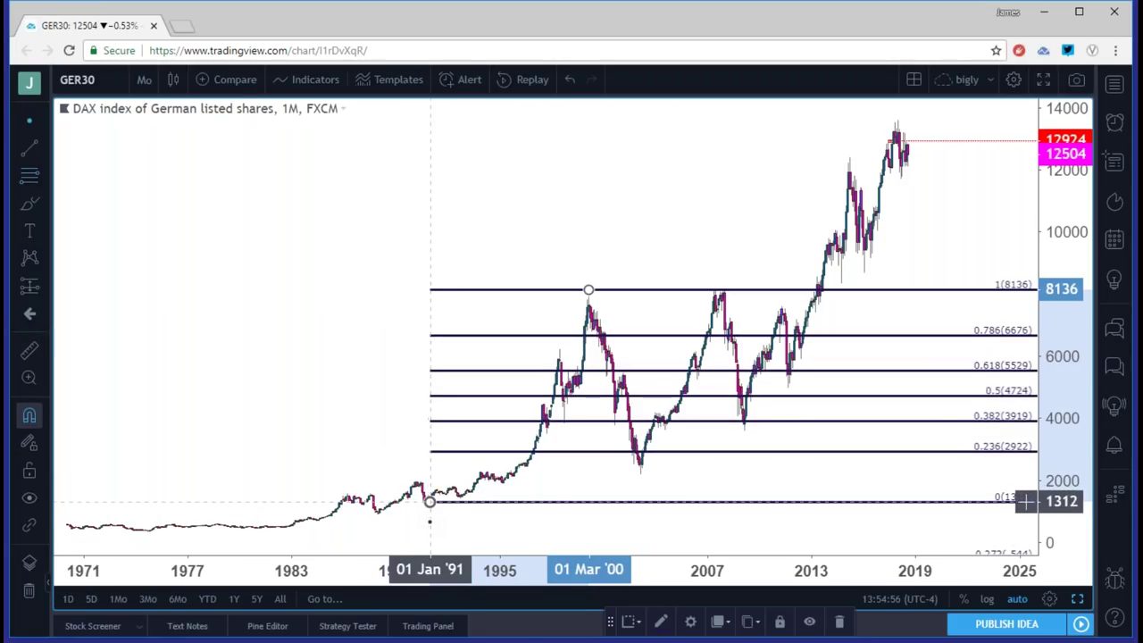
{"action": "left_click", "coordinate": [467, 513]}
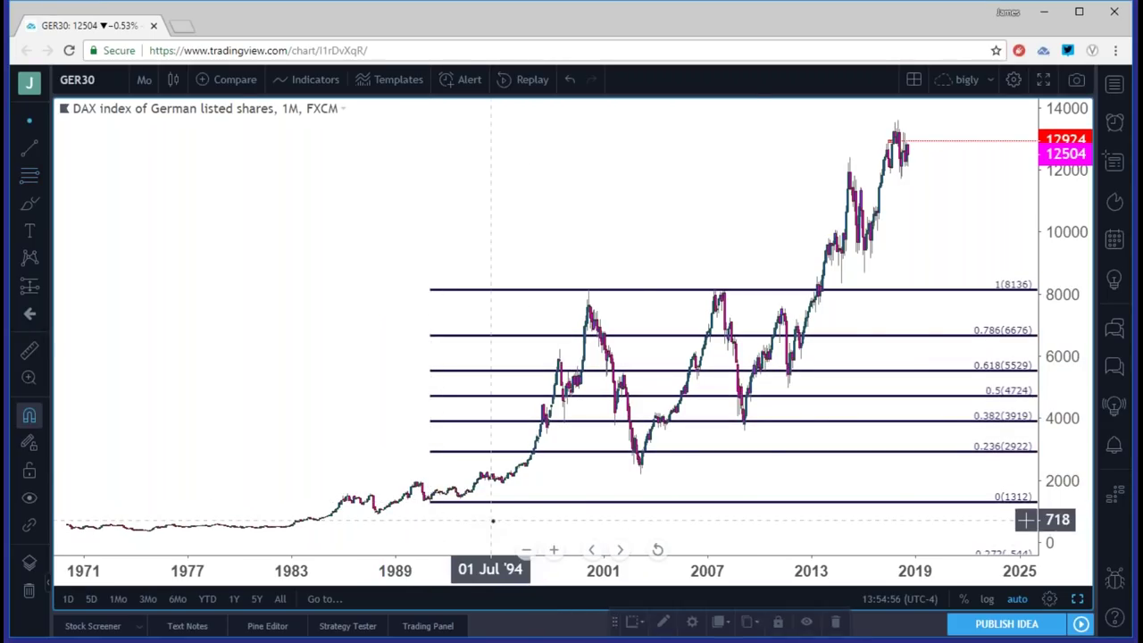
{"action": "left_click", "coordinate": [768, 296]}
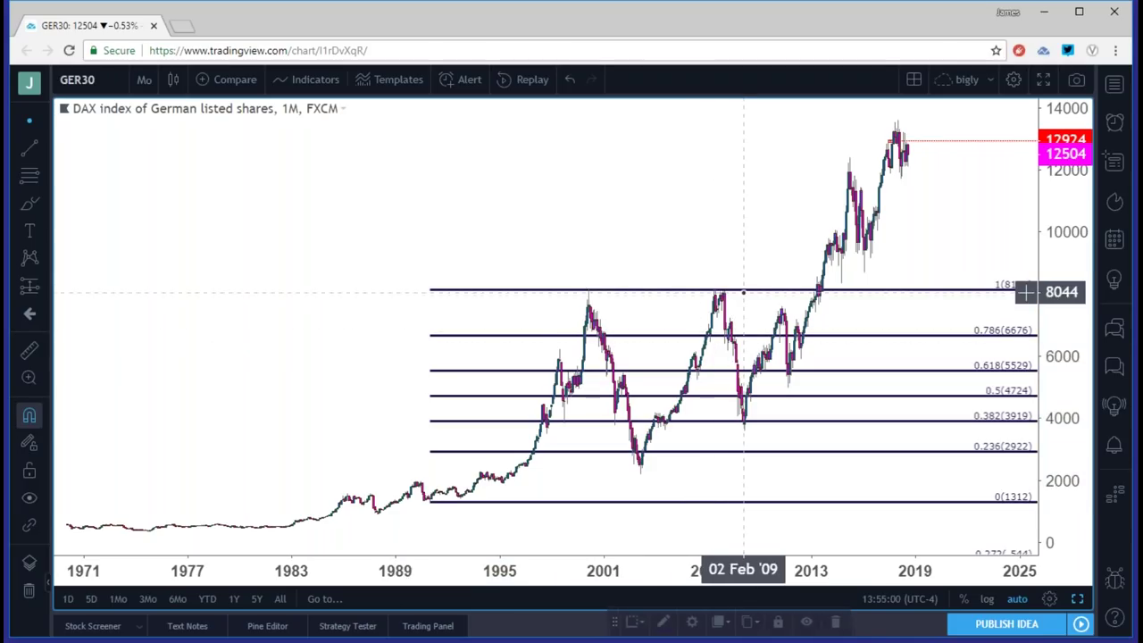
{"action": "double_click", "coordinate": [752, 293]}
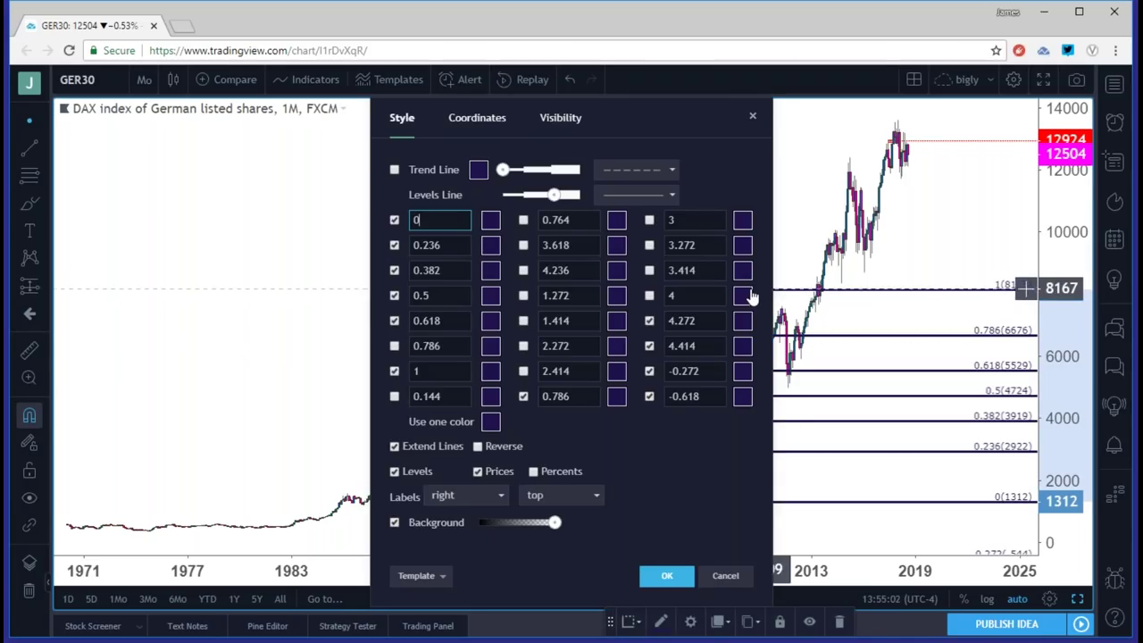
Replace two spare level values with 1.272 (9992) and 1.618 (12354) and apply them
{"action": "double_click", "coordinate": [712, 367]}
{"action": "type", "text": "1.272"}
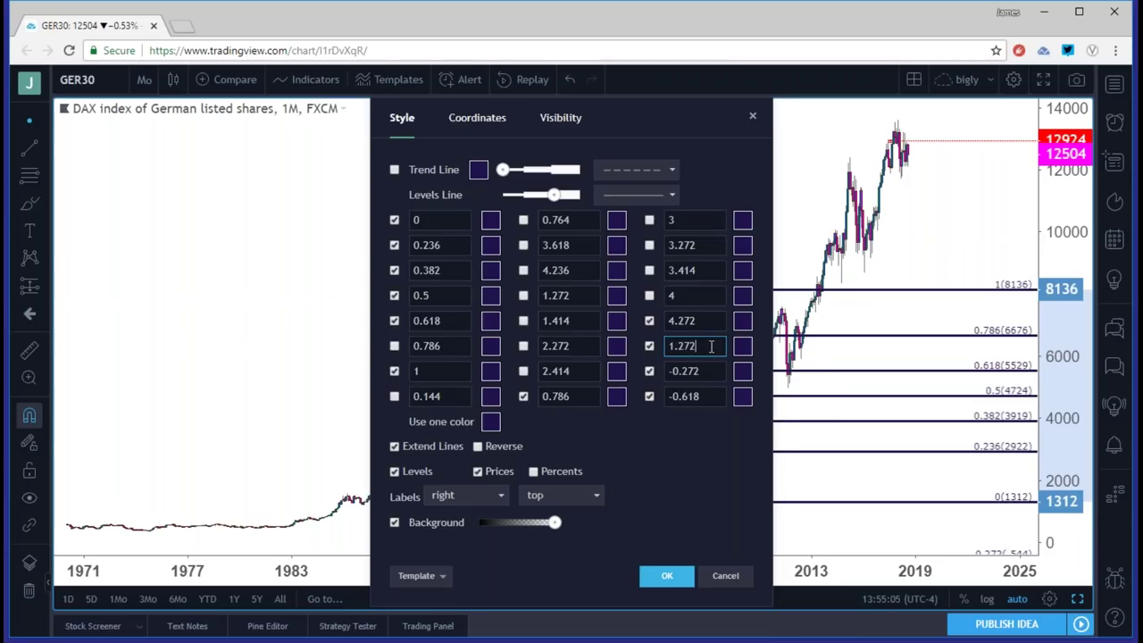
{"action": "key", "text": "Return"}
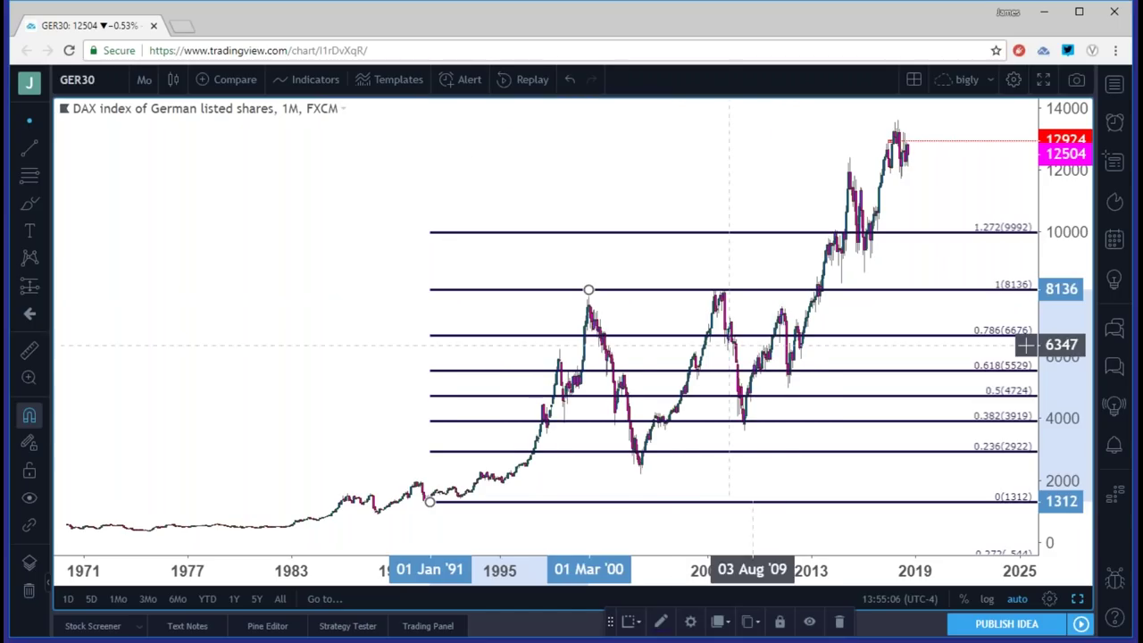
{"action": "double_click", "coordinate": [765, 290]}
{"action": "double_click", "coordinate": [713, 319]}
{"action": "type", "text": "1.618"}
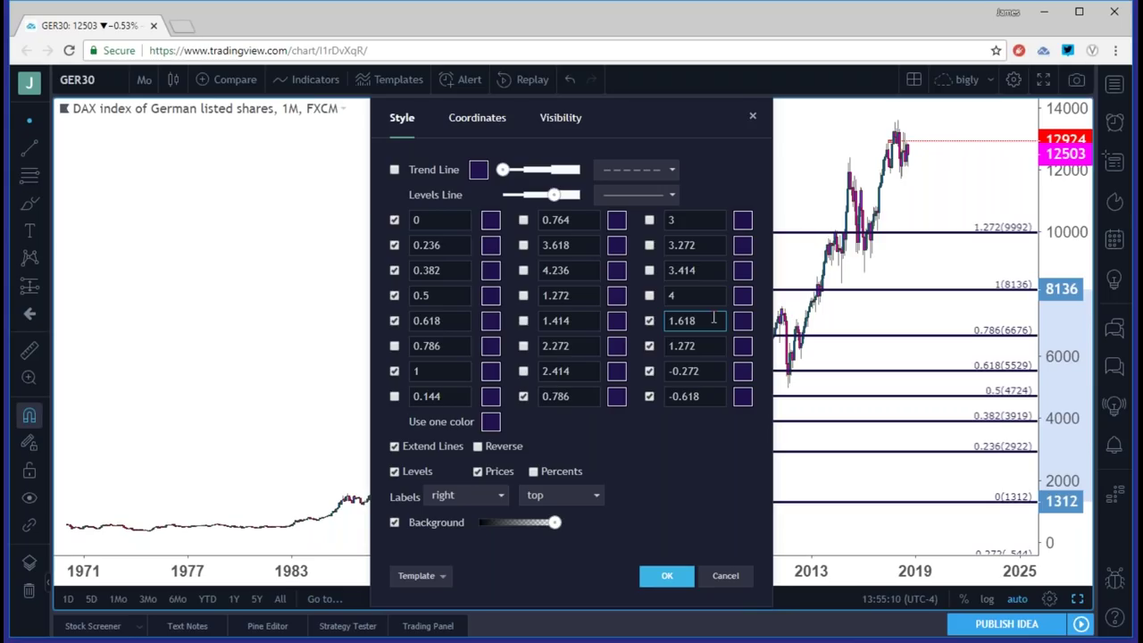
{"action": "left_click", "coordinate": [668, 576]}
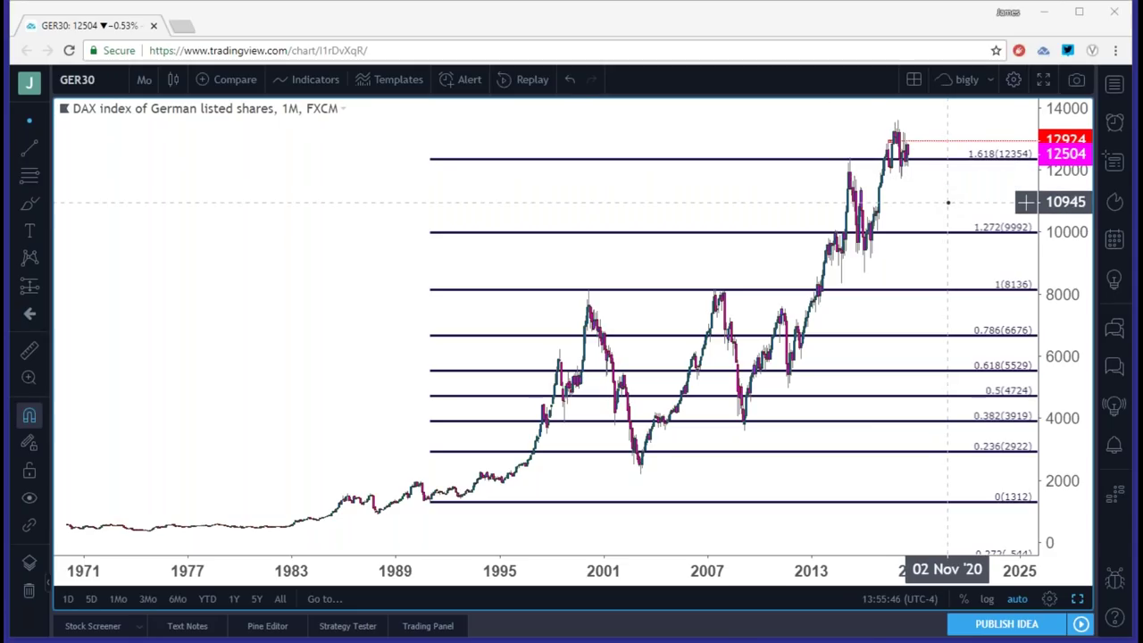
Zoom in on recent GER30 prices, switch to 1-week candles and restore the multi-chart layout
{"action": "scroll", "coordinate": [945, 199], "scroll_direction": "up", "scroll_amount": 4}
{"action": "scroll", "coordinate": [938, 194], "scroll_direction": "up", "scroll_amount": 4}
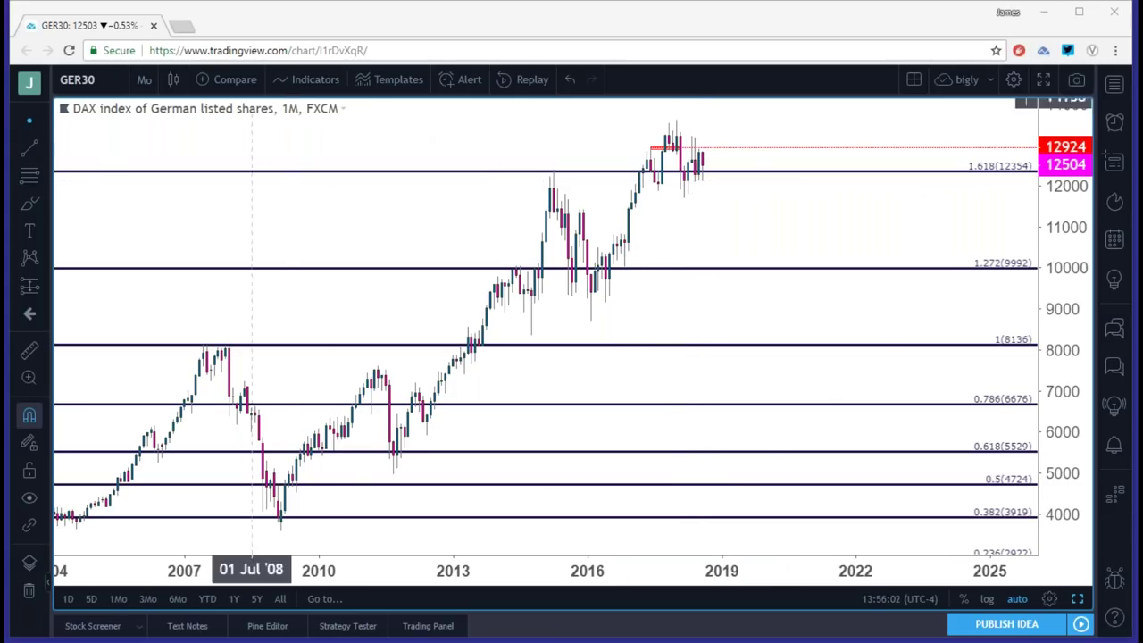
{"action": "left_click", "coordinate": [144, 84]}
{"action": "left_click", "coordinate": [159, 401]}
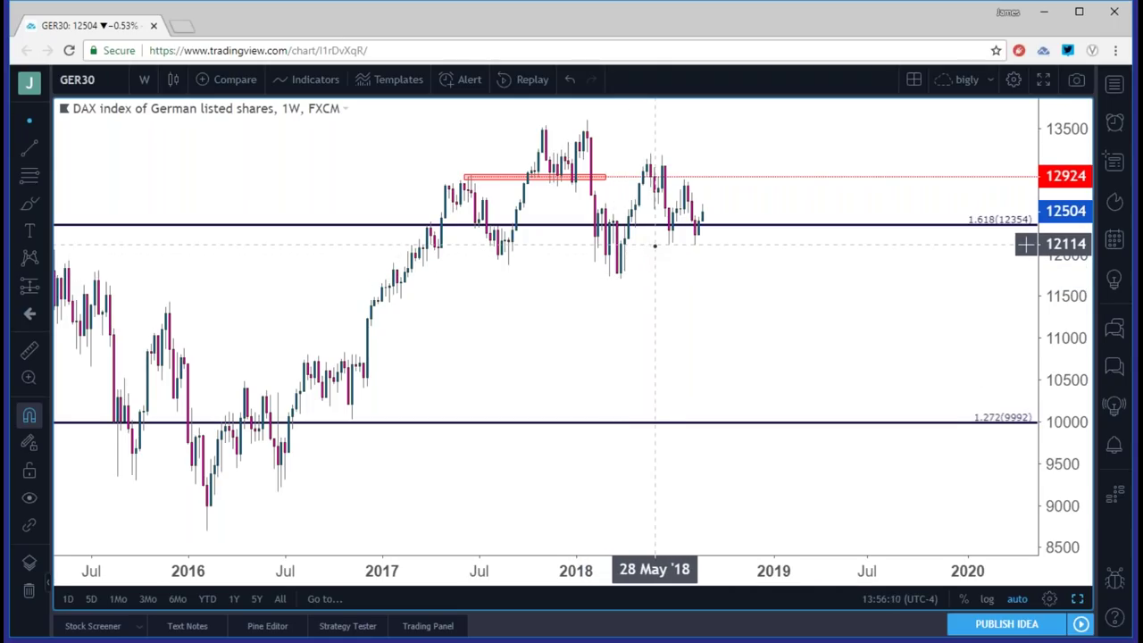
{"action": "left_click", "coordinate": [1077, 598]}
Maximize the 1D pane and compare the green trendline on weekly and daily candles, ending on weekly
{"action": "left_click", "coordinate": [555, 340]}
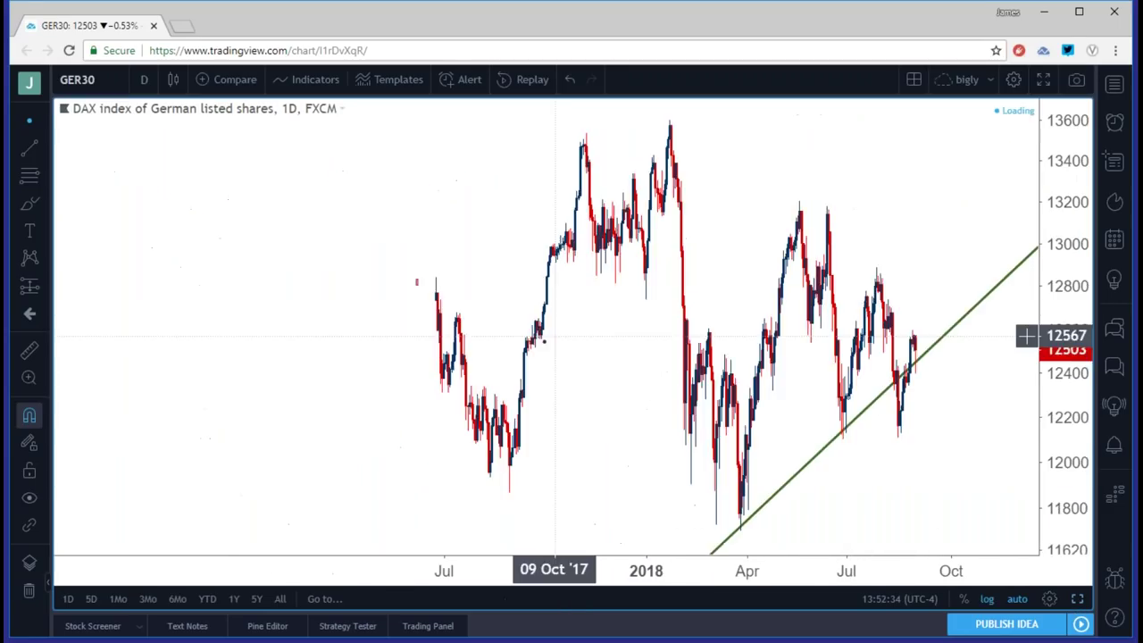
{"action": "scroll", "coordinate": [536, 338], "scroll_direction": "down", "scroll_amount": 3}
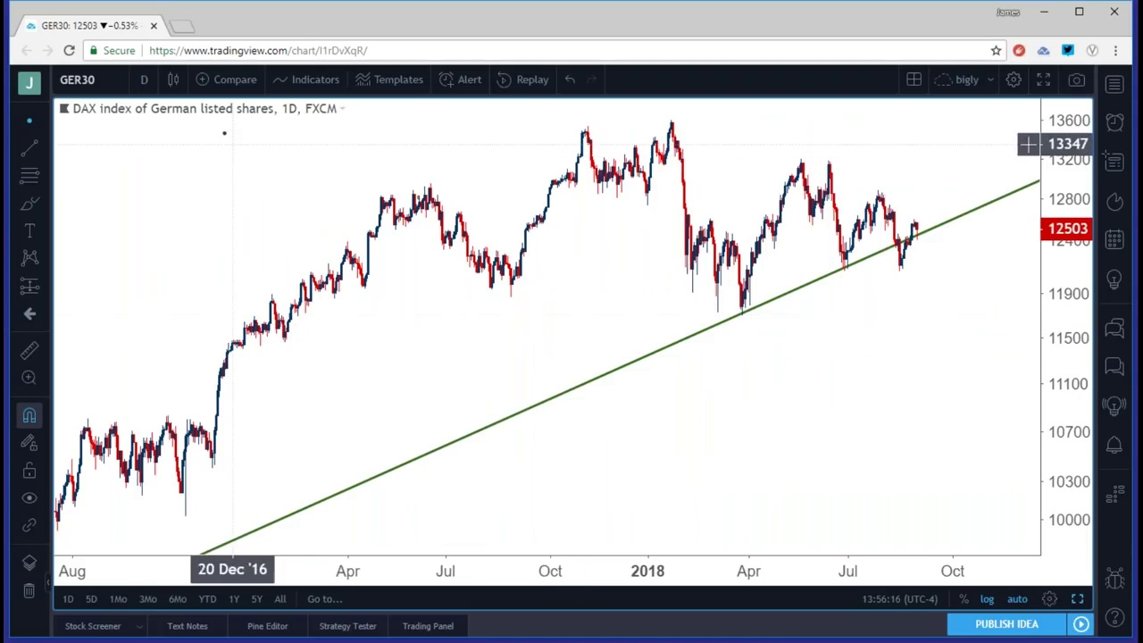
{"action": "left_click", "coordinate": [144, 80]}
{"action": "left_click", "coordinate": [218, 408]}
{"action": "scroll", "coordinate": [504, 377], "scroll_direction": "up", "scroll_amount": 5}
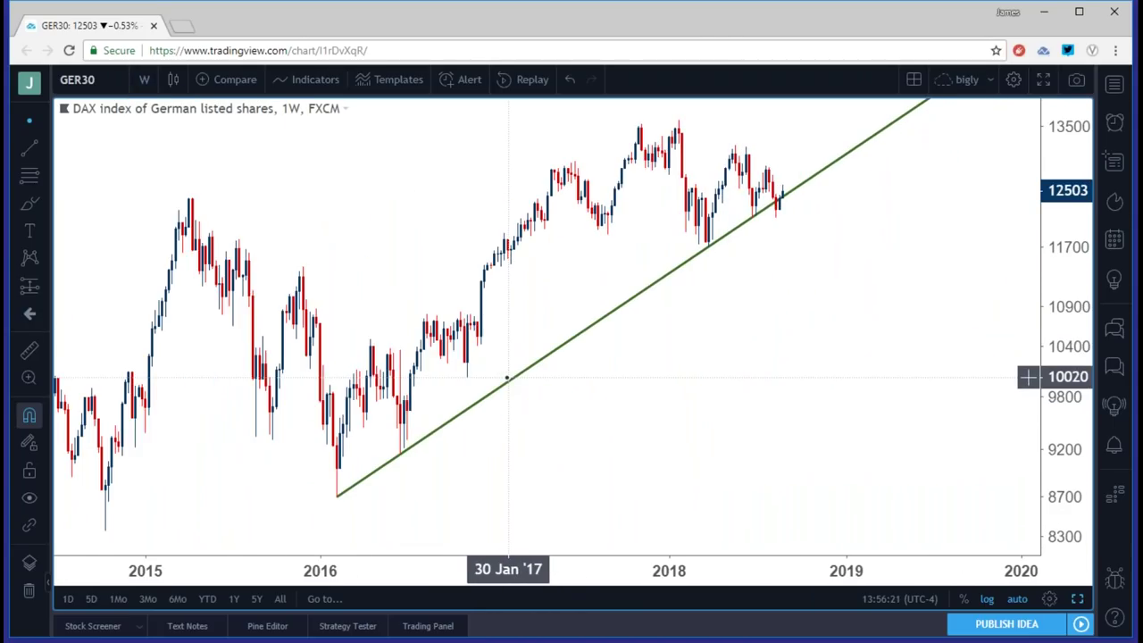
{"action": "left_click", "coordinate": [143, 79]}
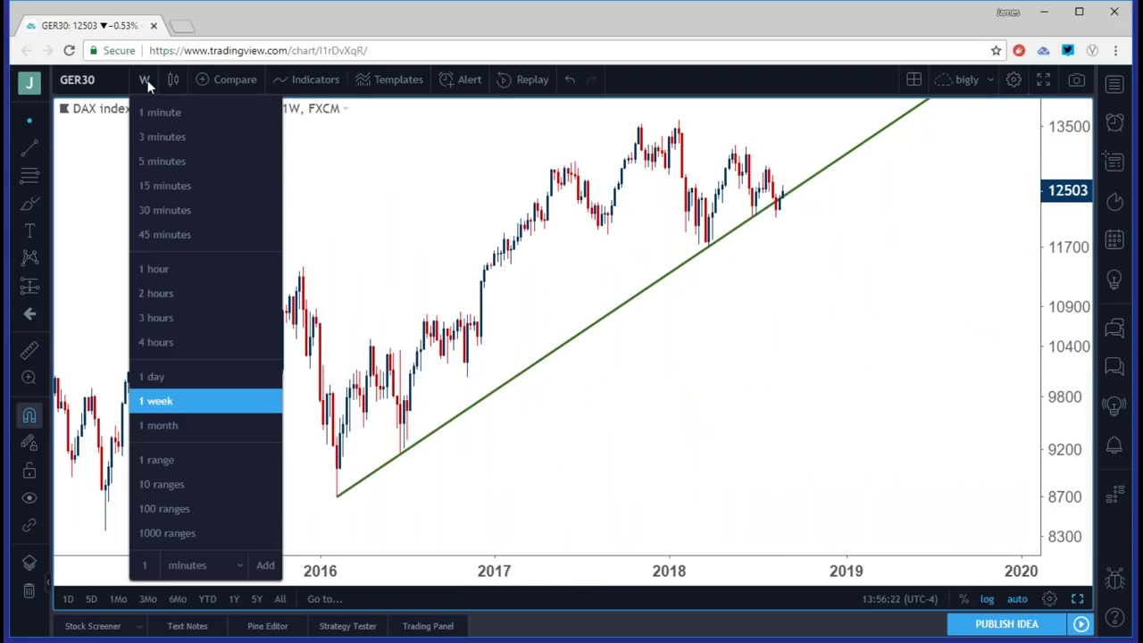
{"action": "left_click", "coordinate": [180, 376]}
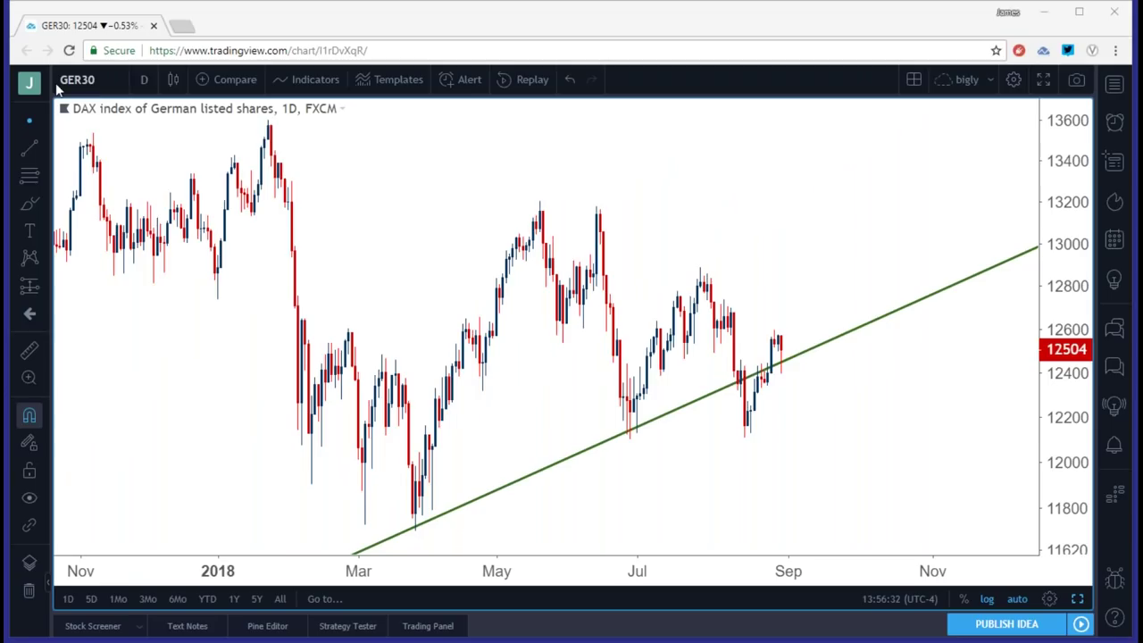
{"action": "left_click", "coordinate": [141, 82]}
{"action": "left_click", "coordinate": [156, 402]}
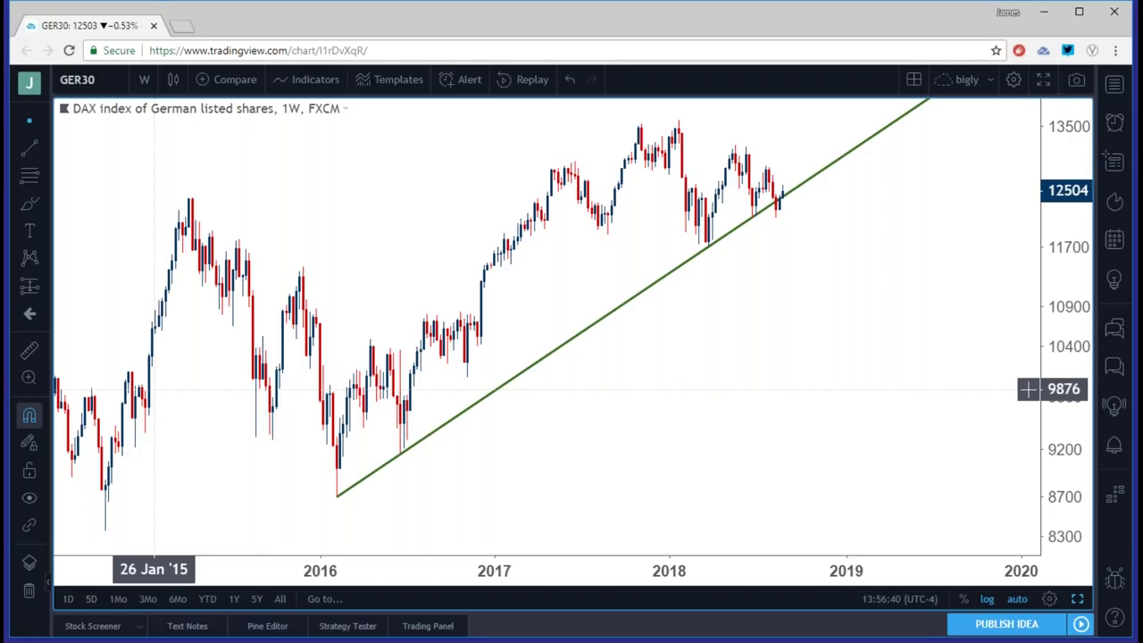
Change the chart symbol from GER30 to AUDUSD
{"action": "left_click", "coordinate": [114, 78]}
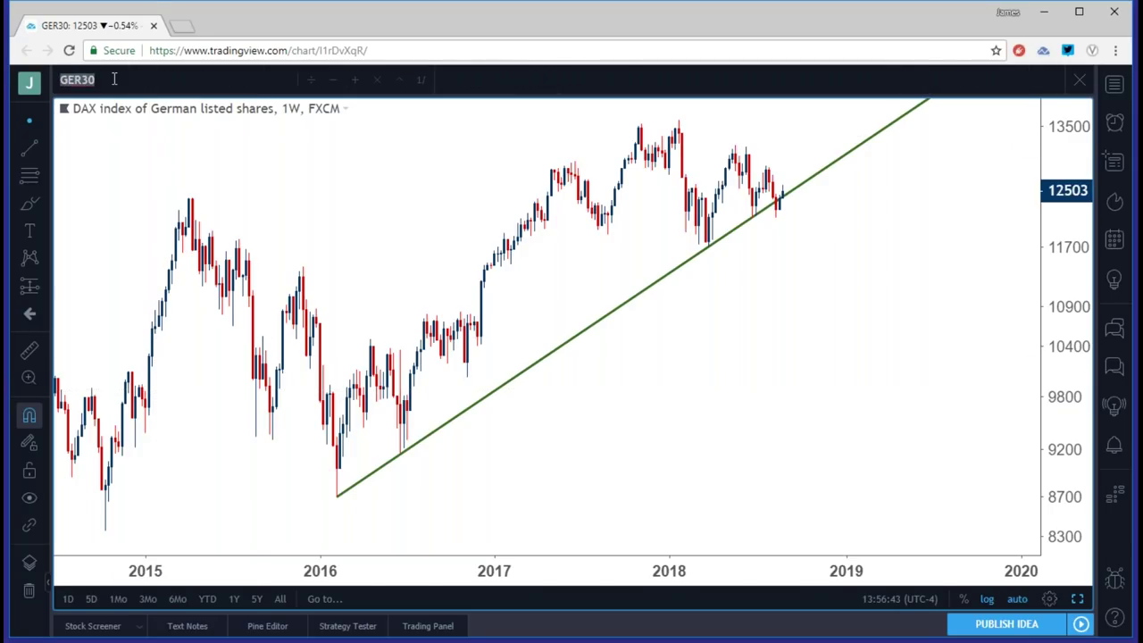
{"action": "type", "text": "AUDUSD"}
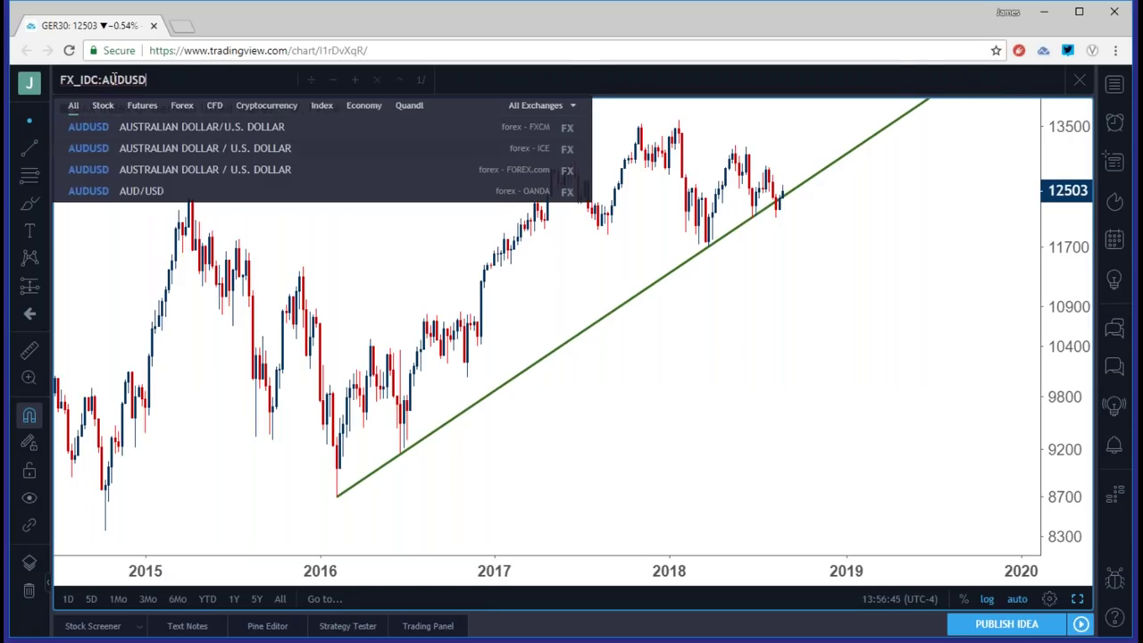
{"action": "key", "text": "Return"}
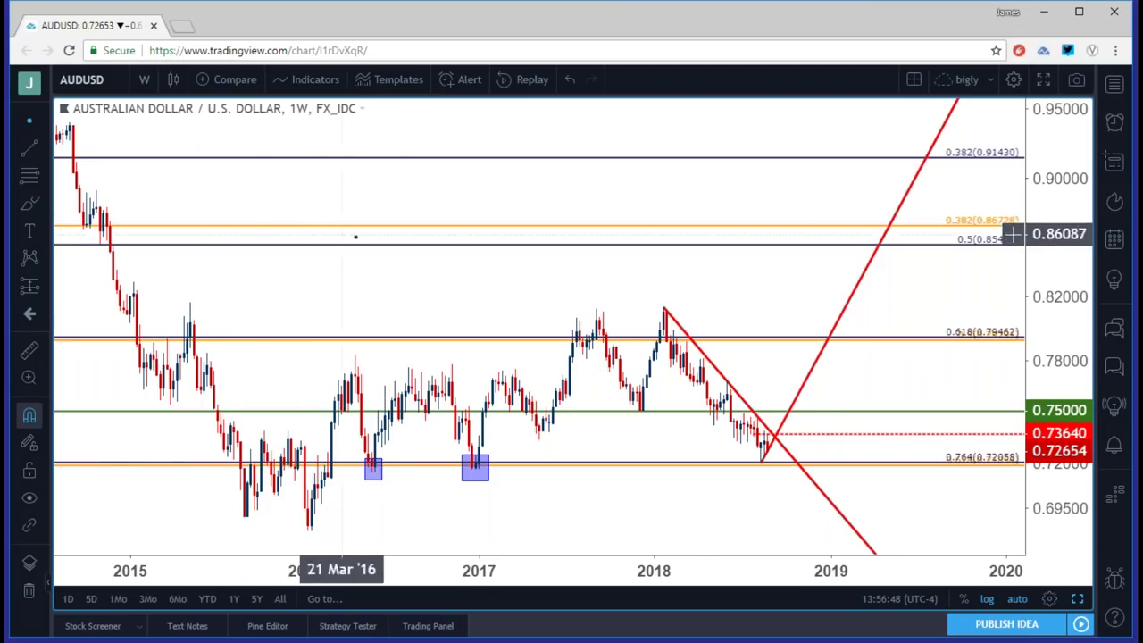
Delete the rising red trend line, keeping the falling trendline
{"action": "left_click_drag", "start_coordinate": [465, 193], "coordinate": [565, 199]}
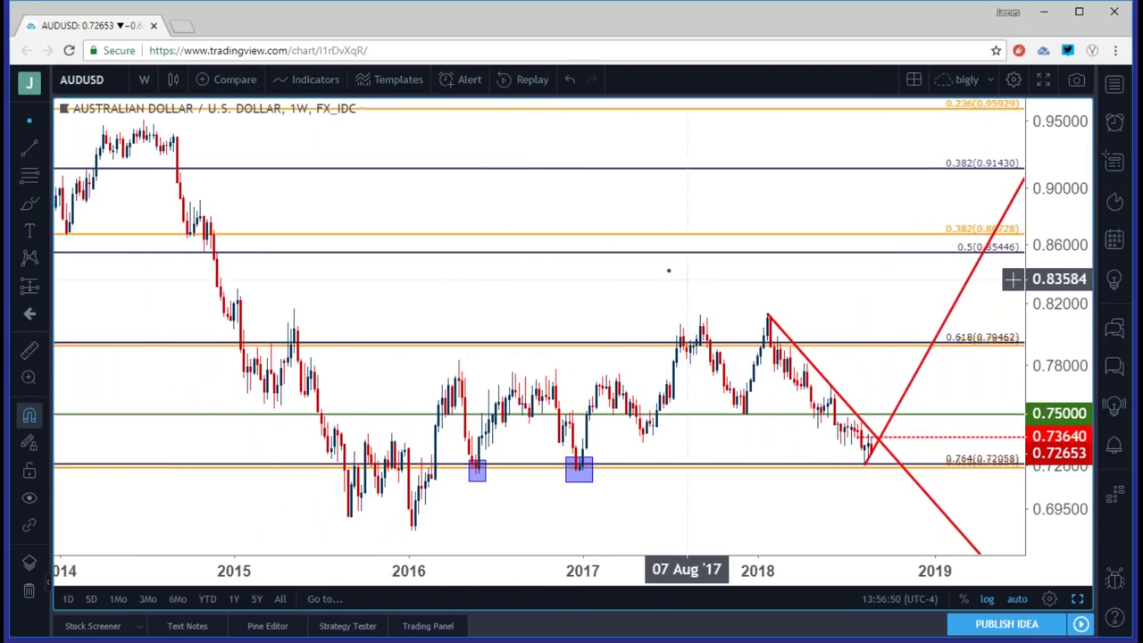
{"action": "scroll", "coordinate": [628, 263], "scroll_direction": "up", "scroll_amount": 1}
{"action": "left_click", "coordinate": [849, 459]}
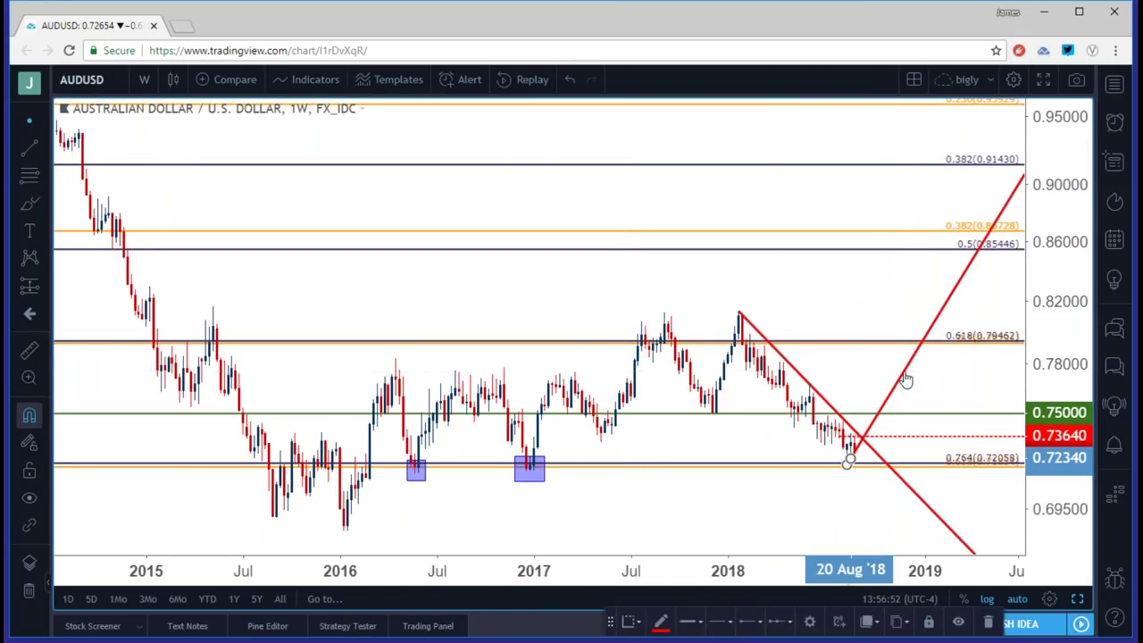
{"action": "key", "text": "Delete"}
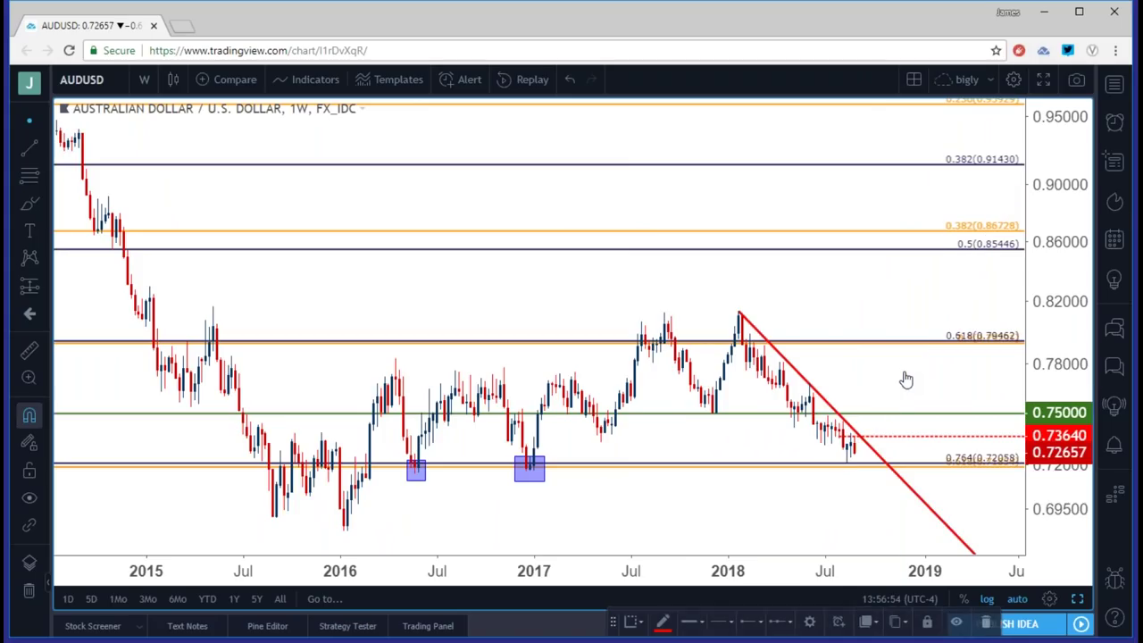
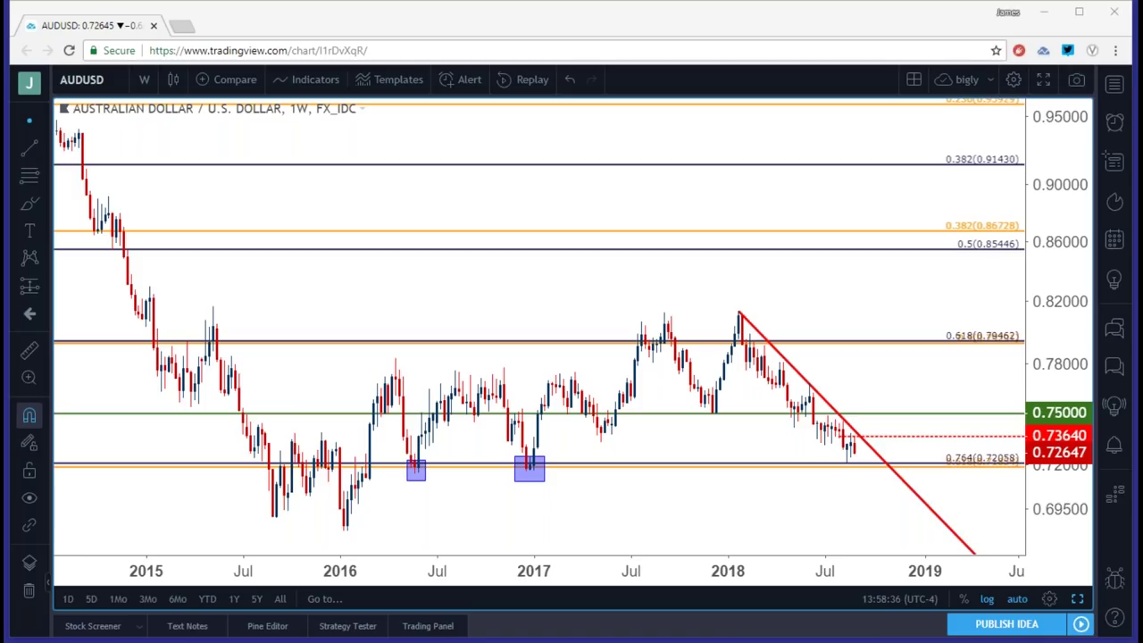
Replace AUD/USD with the Dow Jones FX:US30 chart, retrying the US30 search
{"action": "left_click", "coordinate": [60, 80]}
{"action": "type", "text": "US30"}
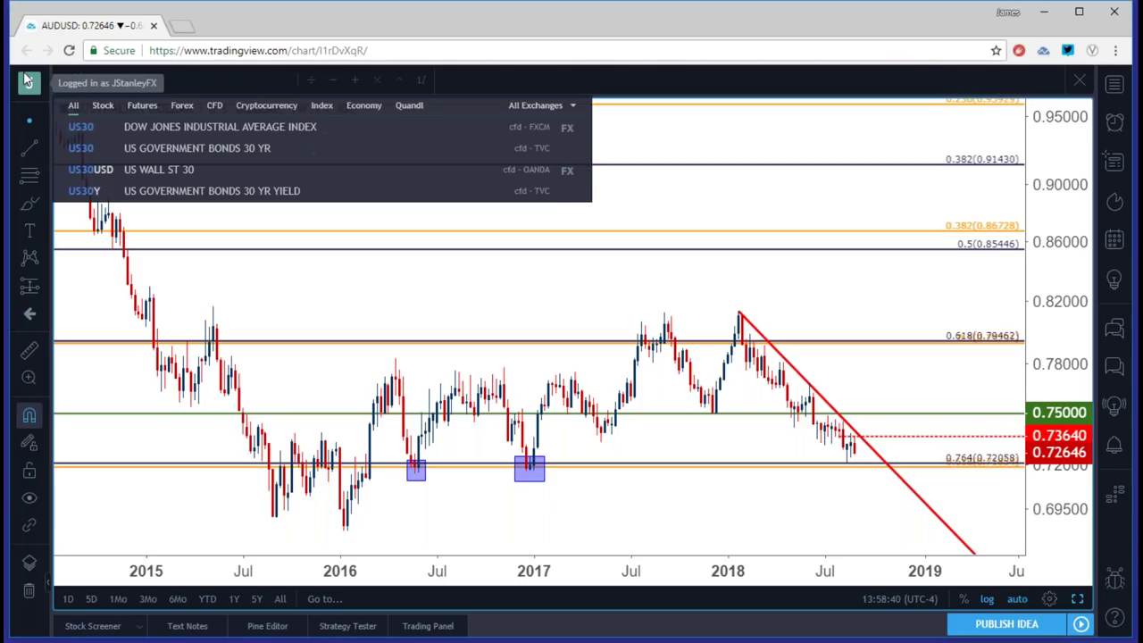
{"action": "left_click", "coordinate": [120, 147]}
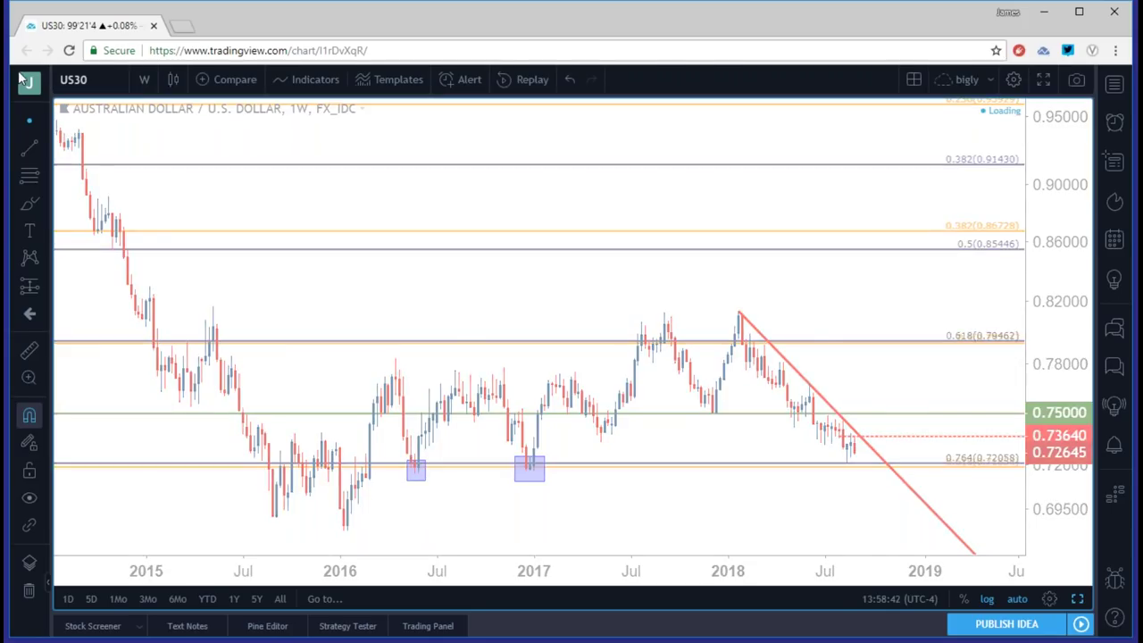
{"action": "left_click", "coordinate": [100, 80]}
{"action": "type", "text": "U"}
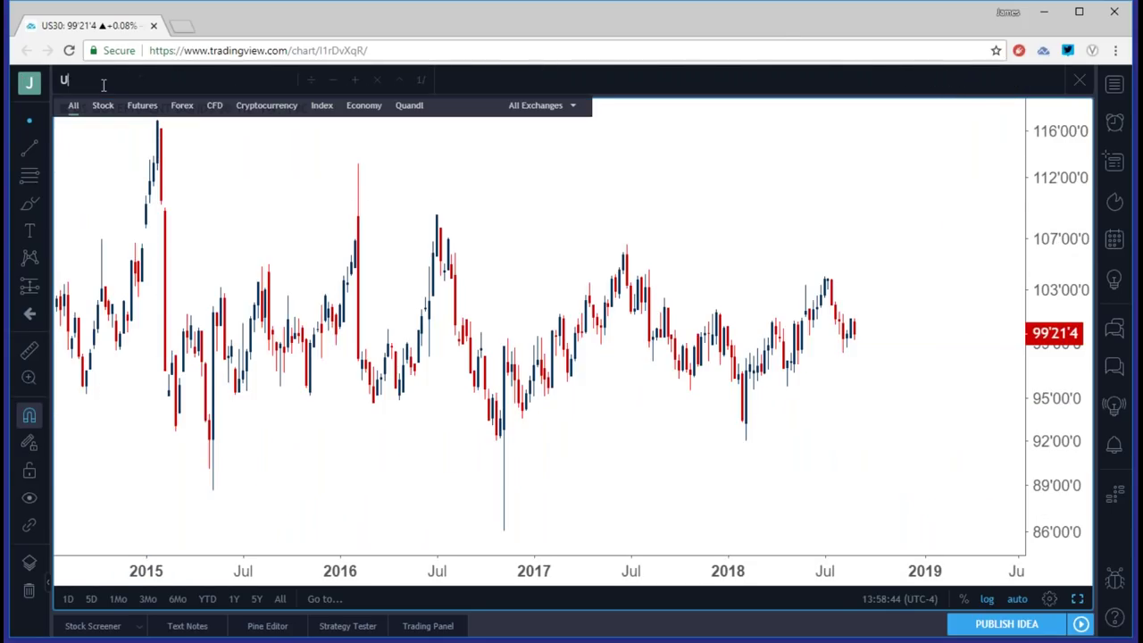
{"action": "type", "text": "S30"}
{"action": "key", "text": "Return"}
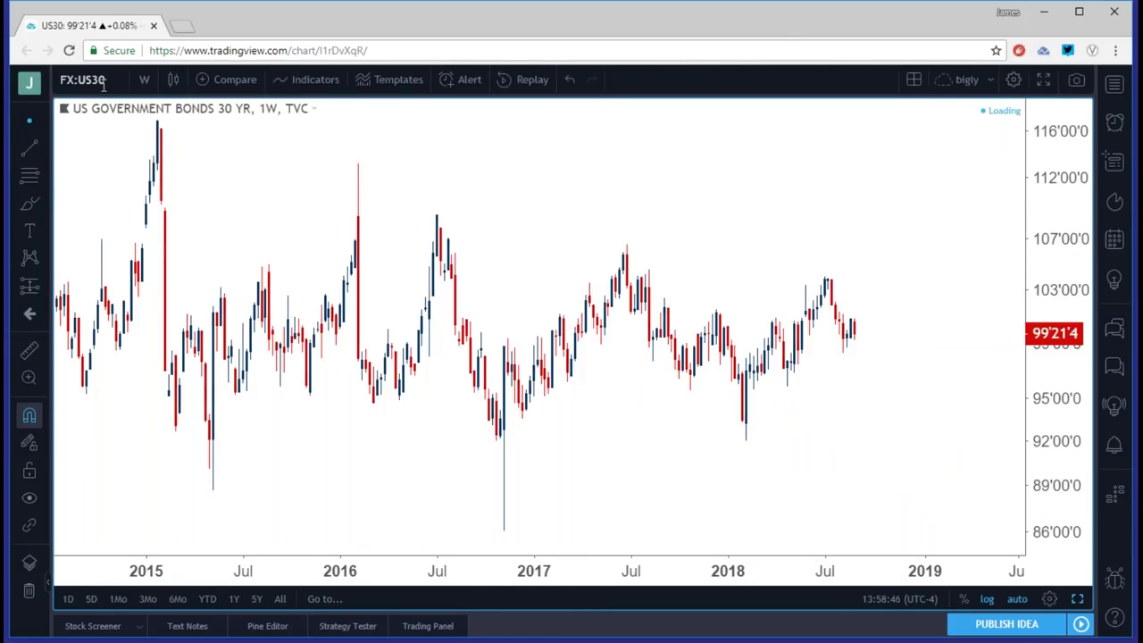
Switch the US30 chart to 1-day candles and zoom out to see its Fibonacci levels
{"action": "scroll", "coordinate": [158, 188], "scroll_direction": "up", "scroll_amount": 5}
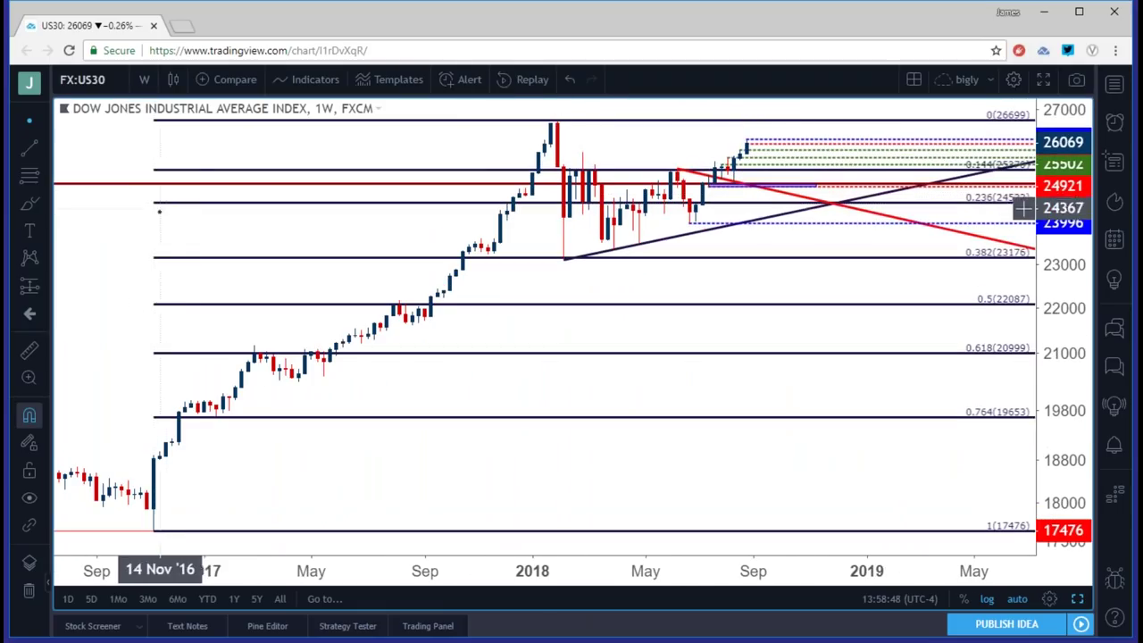
{"action": "left_click", "coordinate": [144, 80]}
{"action": "left_click", "coordinate": [158, 376]}
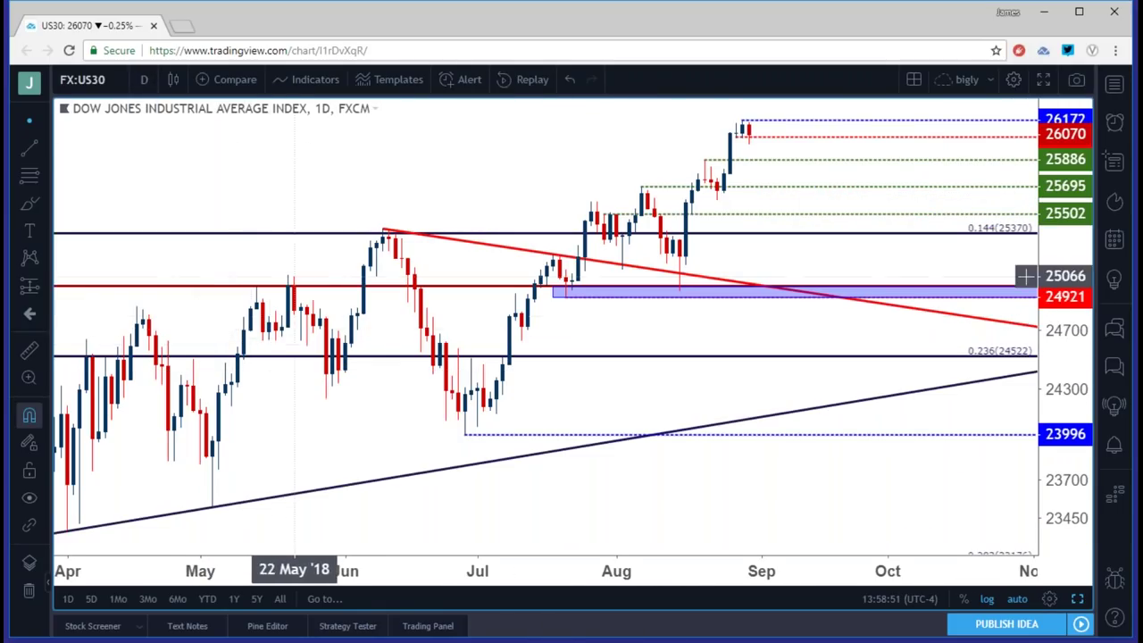
{"action": "scroll", "coordinate": [312, 242], "scroll_direction": "down", "scroll_amount": 2}
{"action": "scroll", "coordinate": [313, 242], "scroll_direction": "down", "scroll_amount": 3}
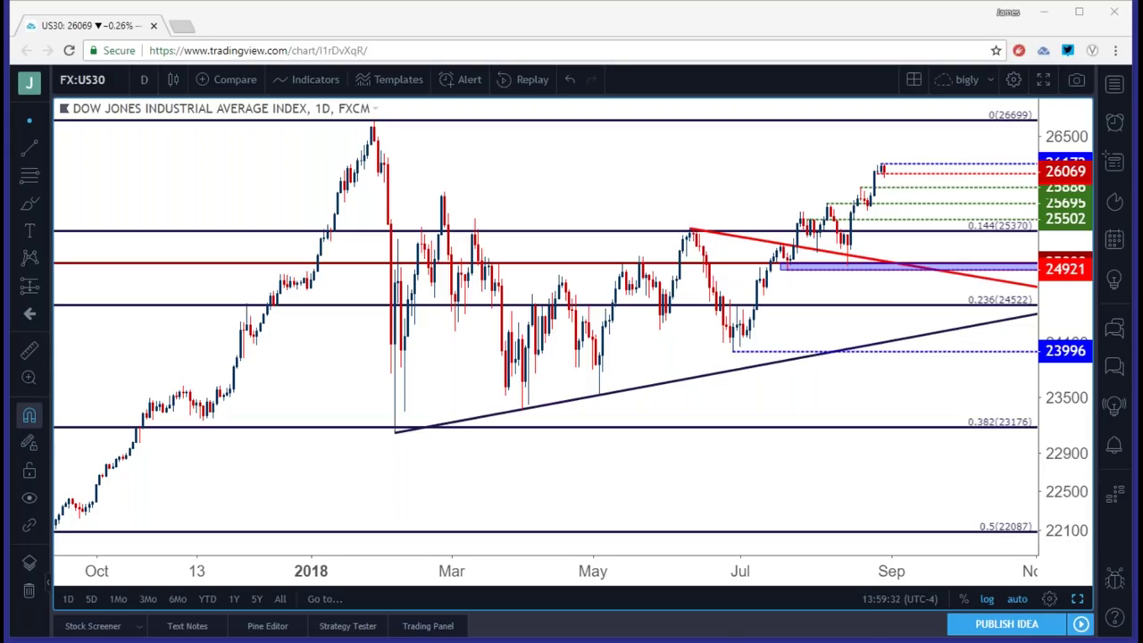
{"action": "left_click", "coordinate": [86, 78]}
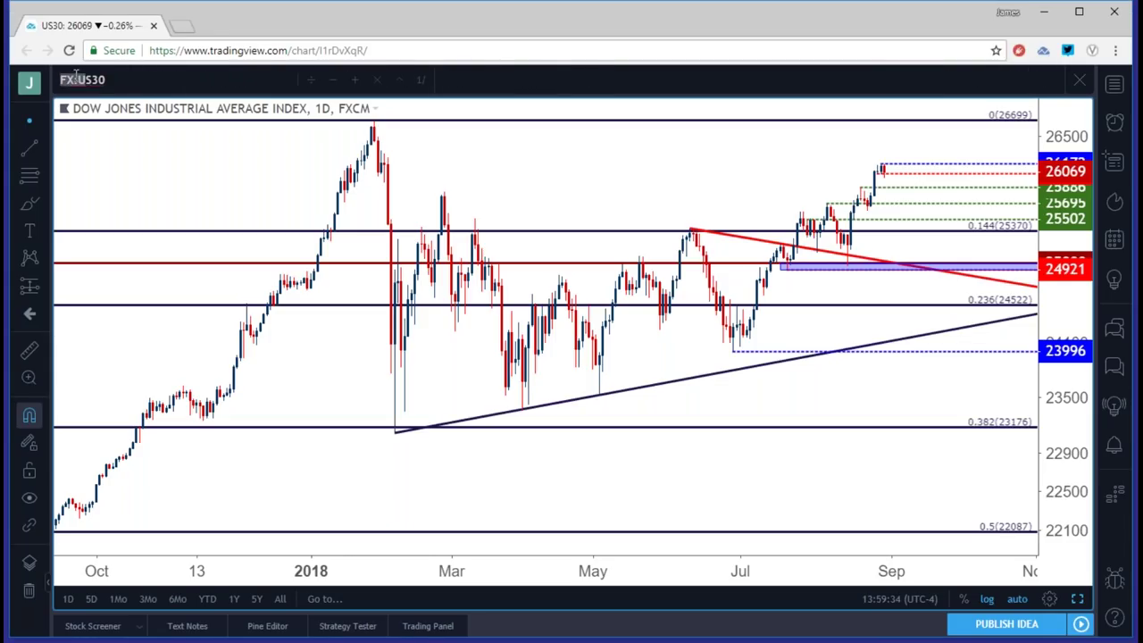
Load the EURJPY pair and bring up the chart interval list
{"action": "type", "text": "EURJPY"}
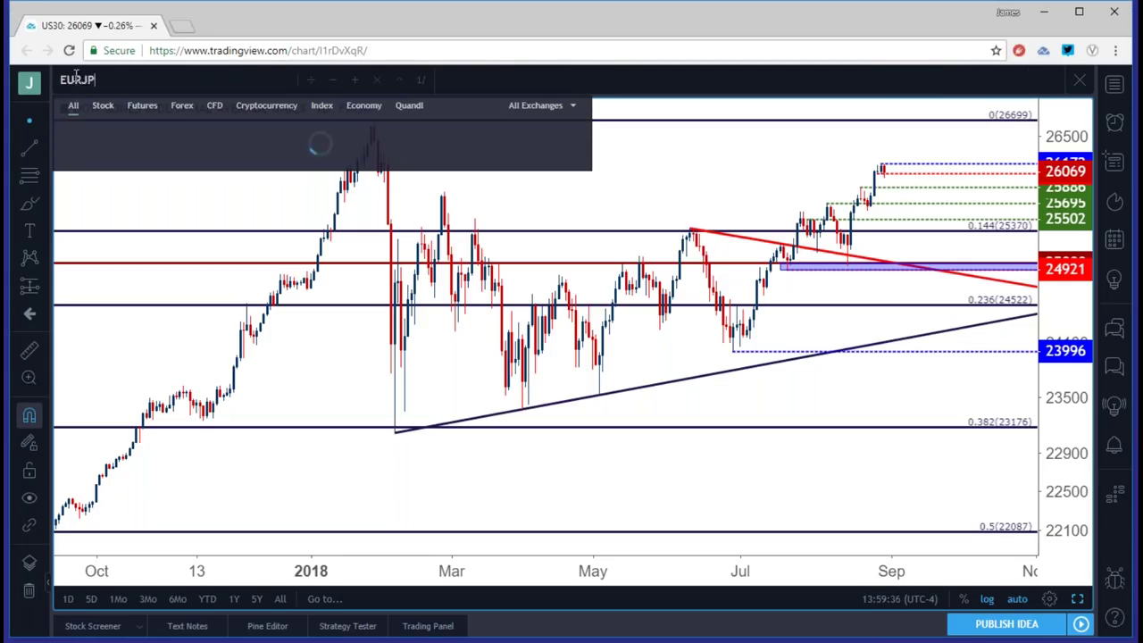
{"action": "key", "text": "Return"}
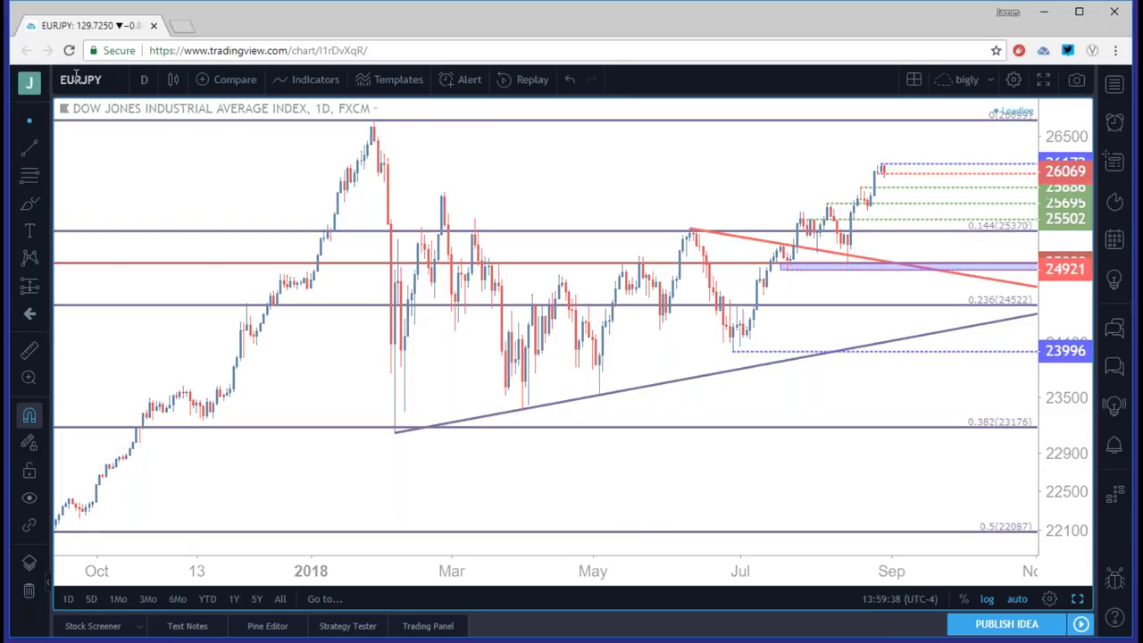
{"action": "left_click", "coordinate": [147, 81]}
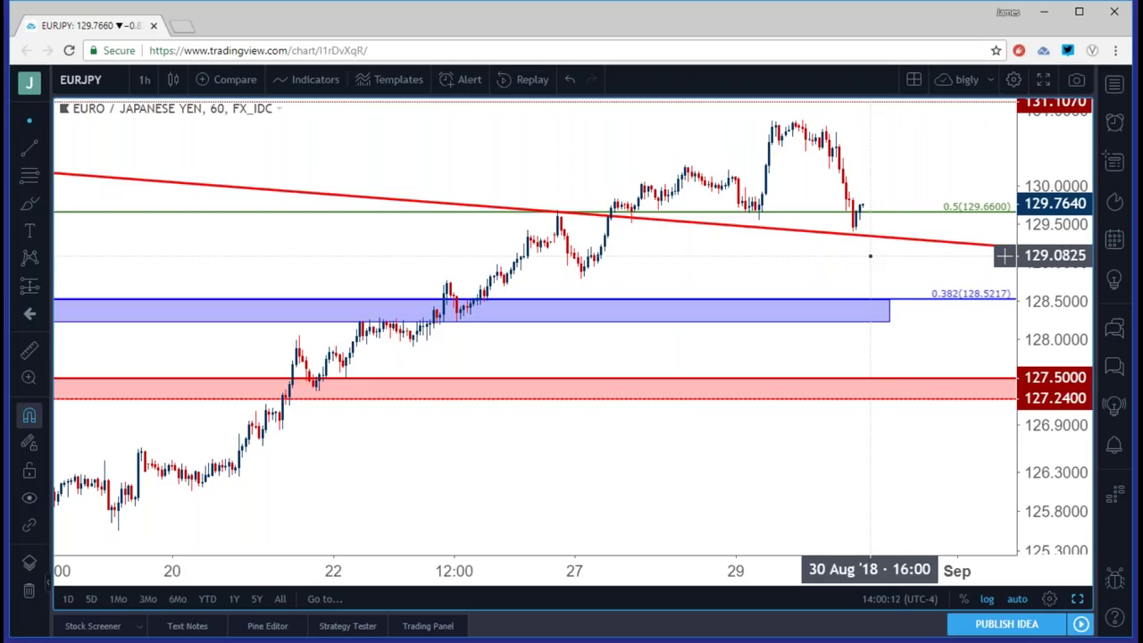
Zoom out the hourly EUR/JPY chart and pan between early-August and the latest candles
{"action": "scroll", "coordinate": [867, 257], "scroll_direction": "down", "scroll_amount": 2}
{"action": "scroll", "coordinate": [863, 258], "scroll_direction": "down", "scroll_amount": 2}
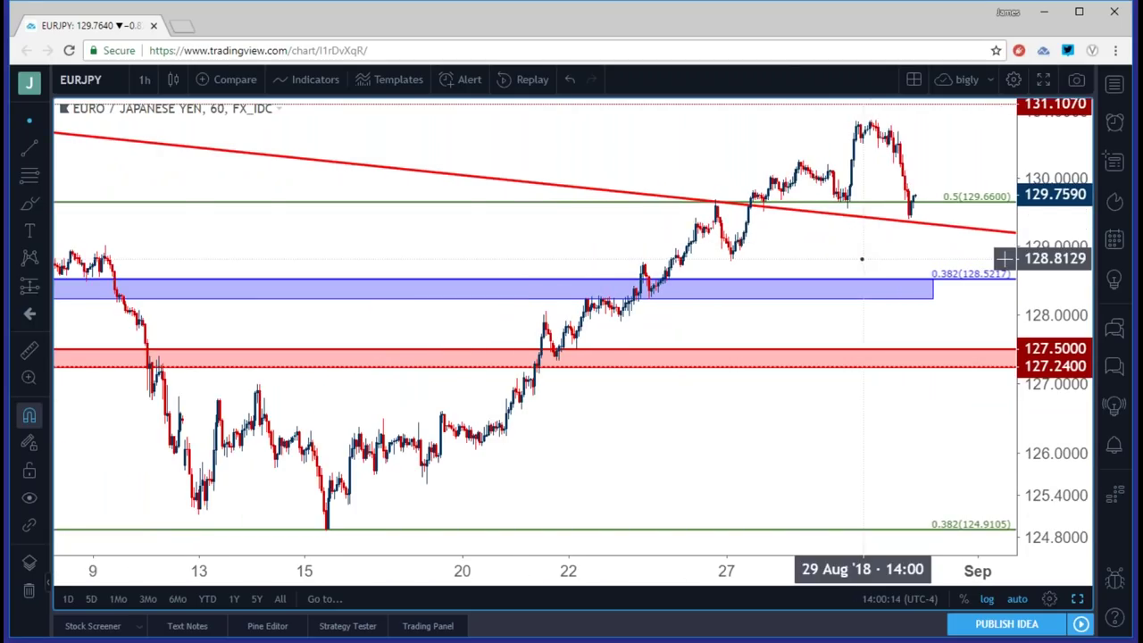
{"action": "left_click_drag", "start_coordinate": [860, 258], "coordinate": [977, 244]}
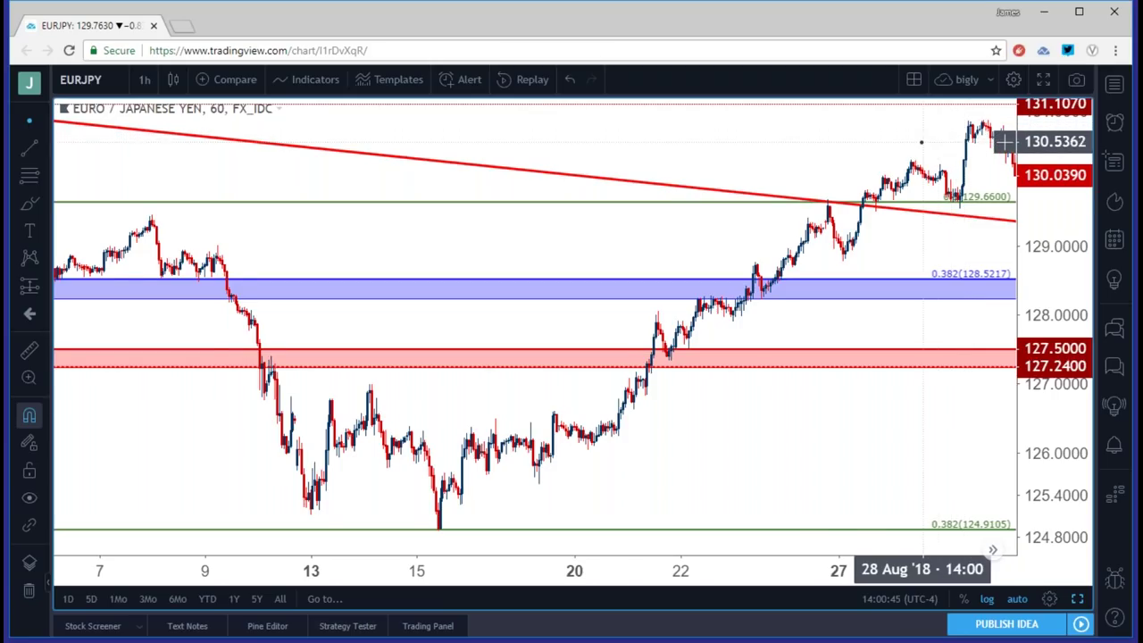
{"action": "left_click_drag", "start_coordinate": [911, 147], "coordinate": [862, 149]}
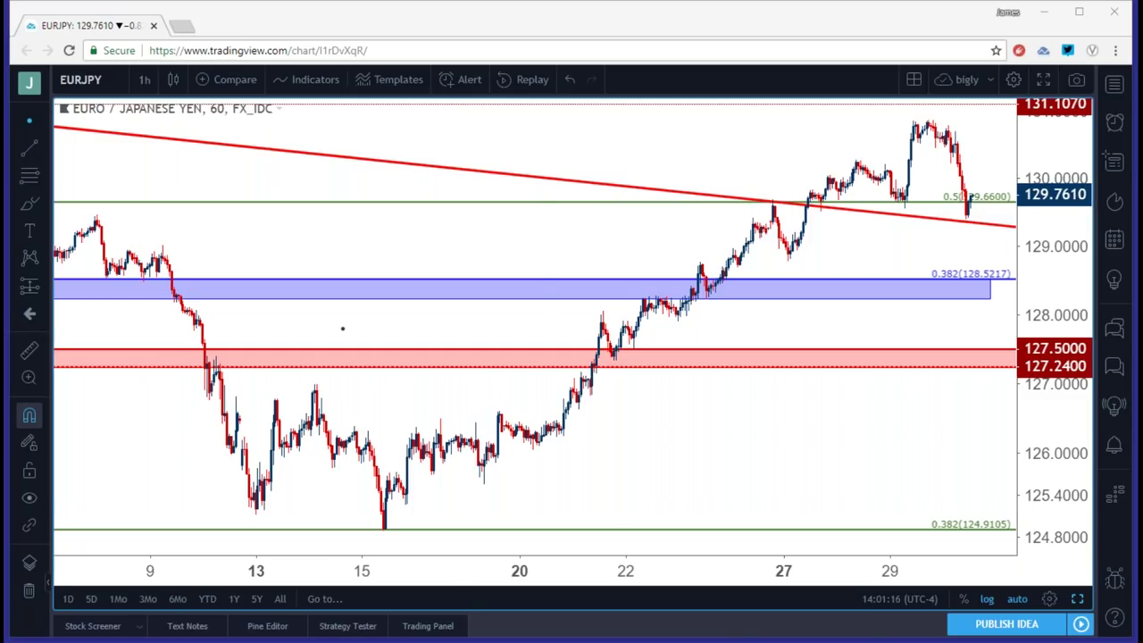
{"action": "left_click_drag", "start_coordinate": [548, 262], "coordinate": [622, 270]}
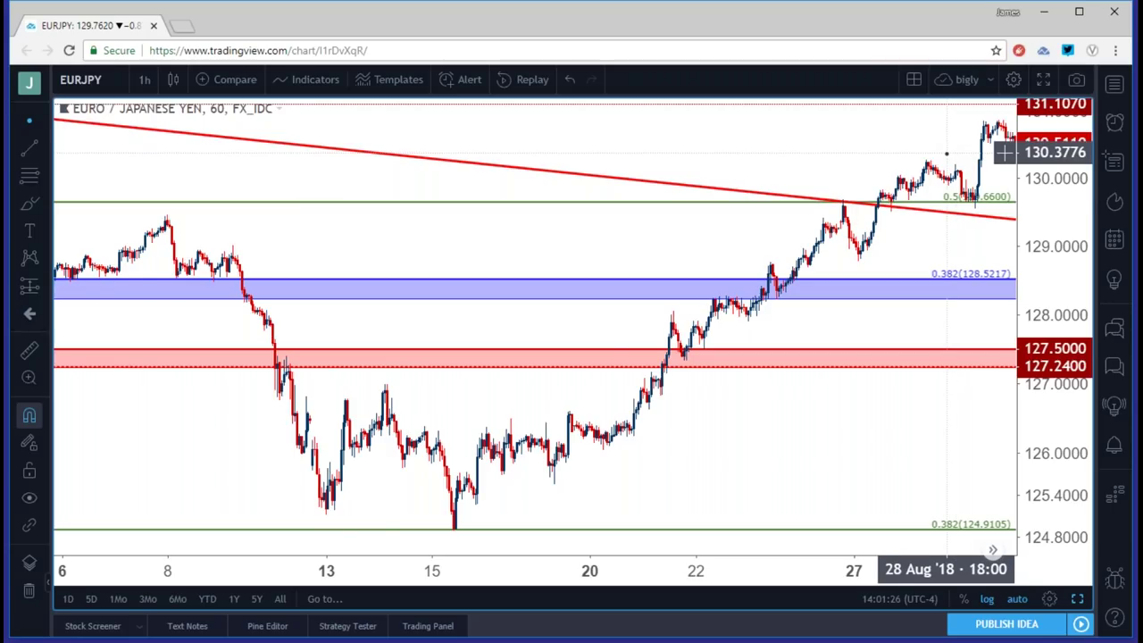
{"action": "left_click_drag", "start_coordinate": [946, 154], "coordinate": [872, 158]}
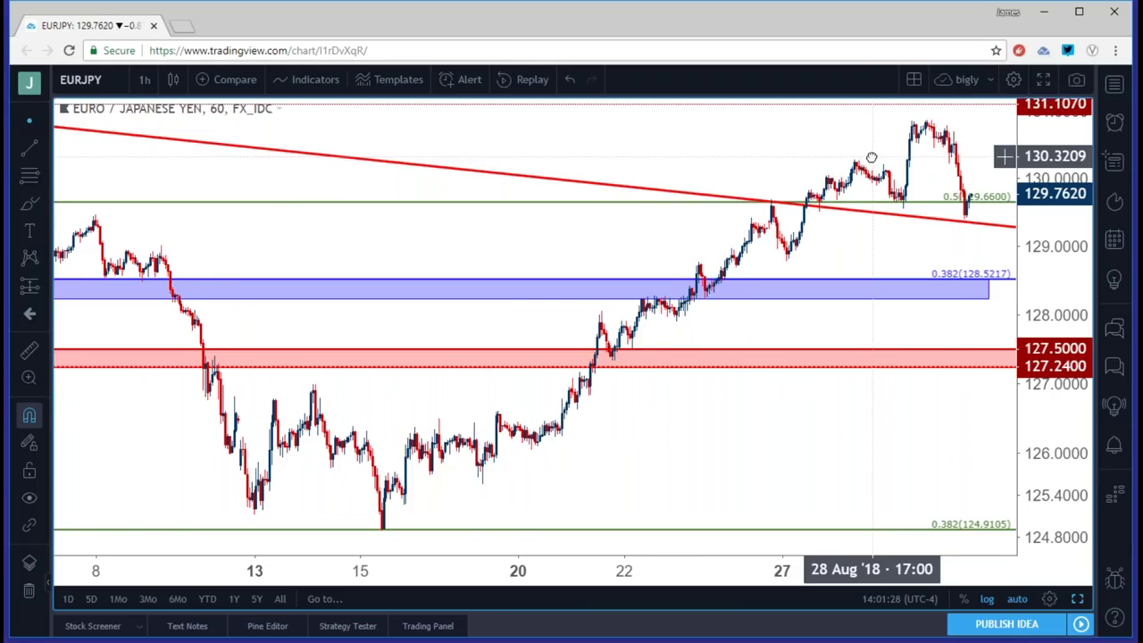
{"action": "left_click_drag", "start_coordinate": [872, 158], "coordinate": [867, 157]}
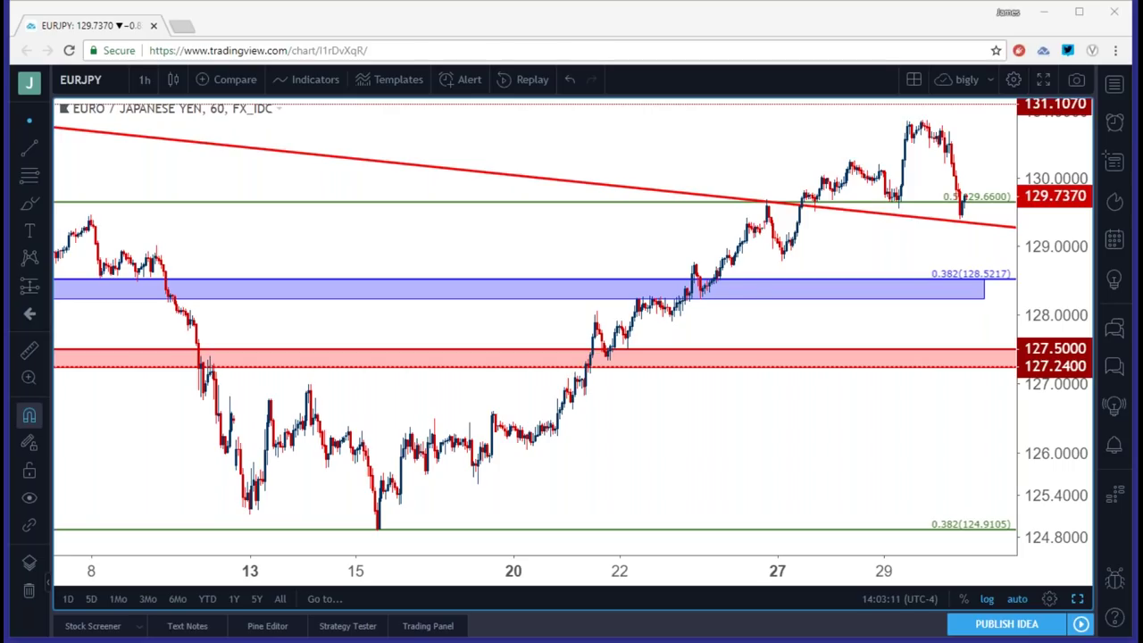
Set the chart to daily candles, return to four-chart layout, and select the weekly pane
{"action": "left_click", "coordinate": [145, 80]}
{"action": "left_click", "coordinate": [150, 376]}
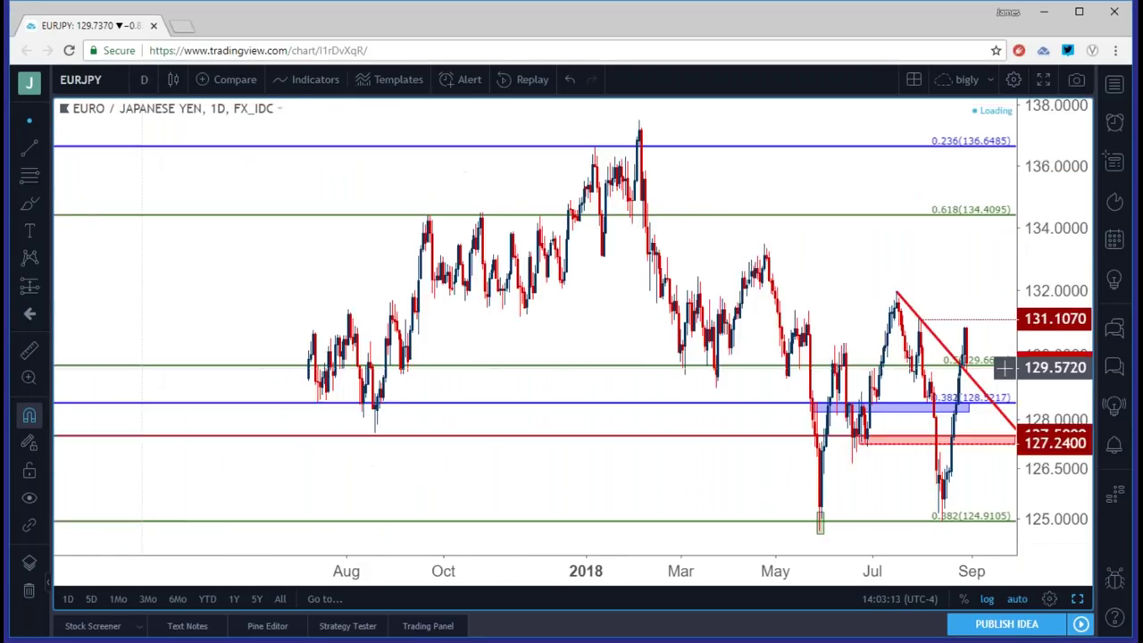
{"action": "left_click", "coordinate": [1076, 598]}
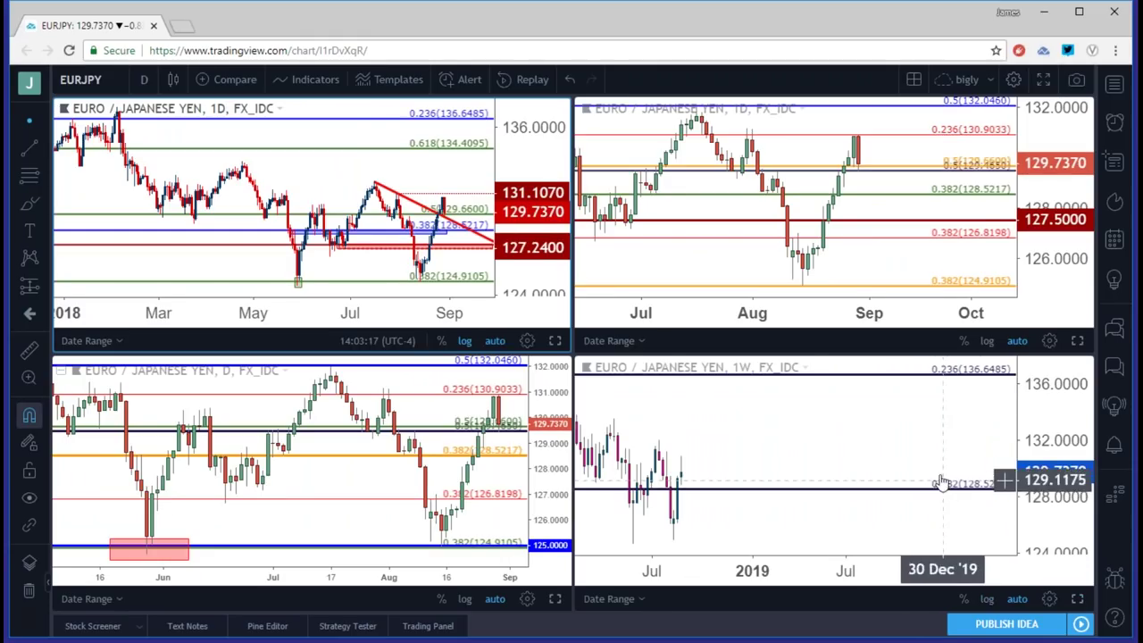
{"action": "left_click", "coordinate": [917, 459]}
Load the US Dollar Index (DXY) into the charts
{"action": "left_click", "coordinate": [112, 81]}
{"action": "type", "text": "U"}
{"action": "key", "text": "BackSpace"}
{"action": "type", "text": "DXY"}
{"action": "key", "text": "Return"}
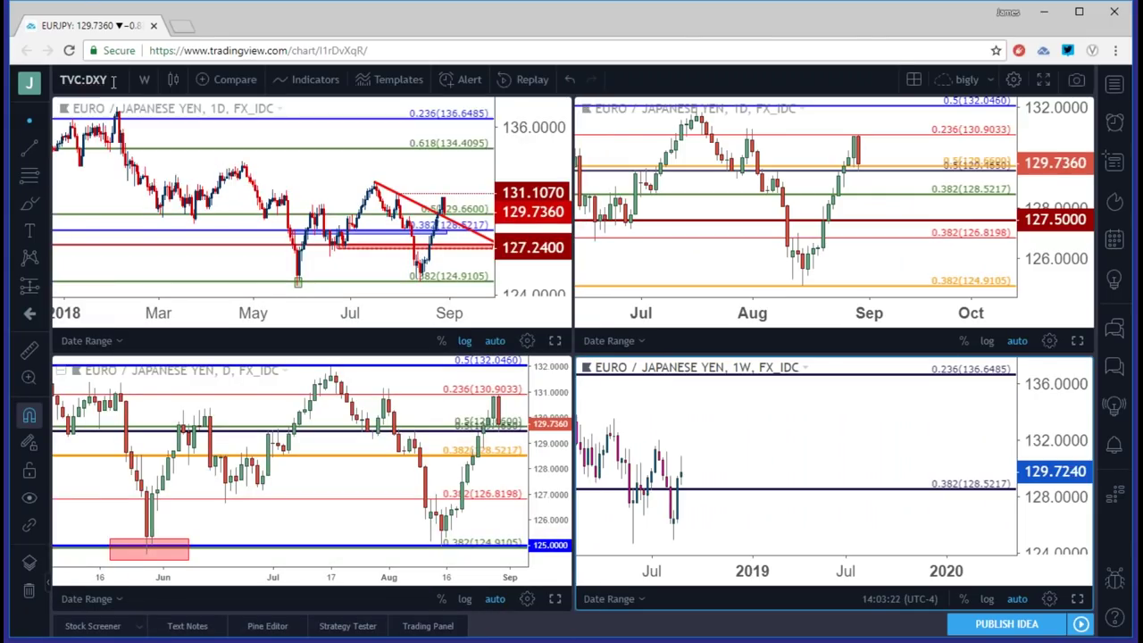
Expand the DXY chart on monthly candles and pan back toward 2008–2020
{"action": "left_click", "coordinate": [1077, 598]}
{"action": "left_click", "coordinate": [145, 80]}
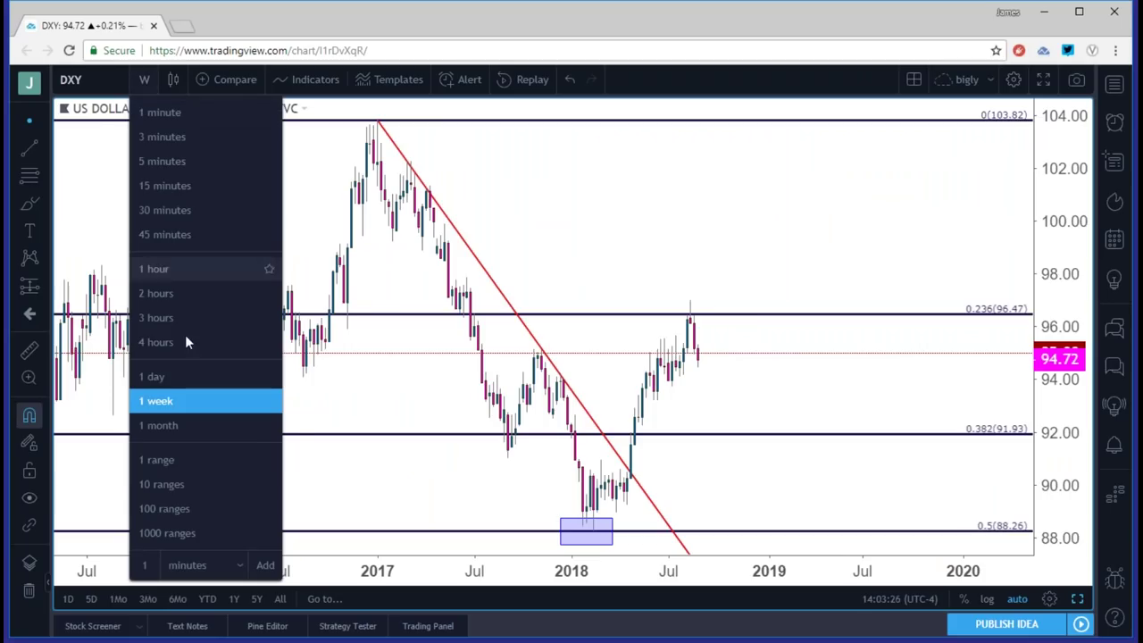
{"action": "left_click", "coordinate": [165, 425]}
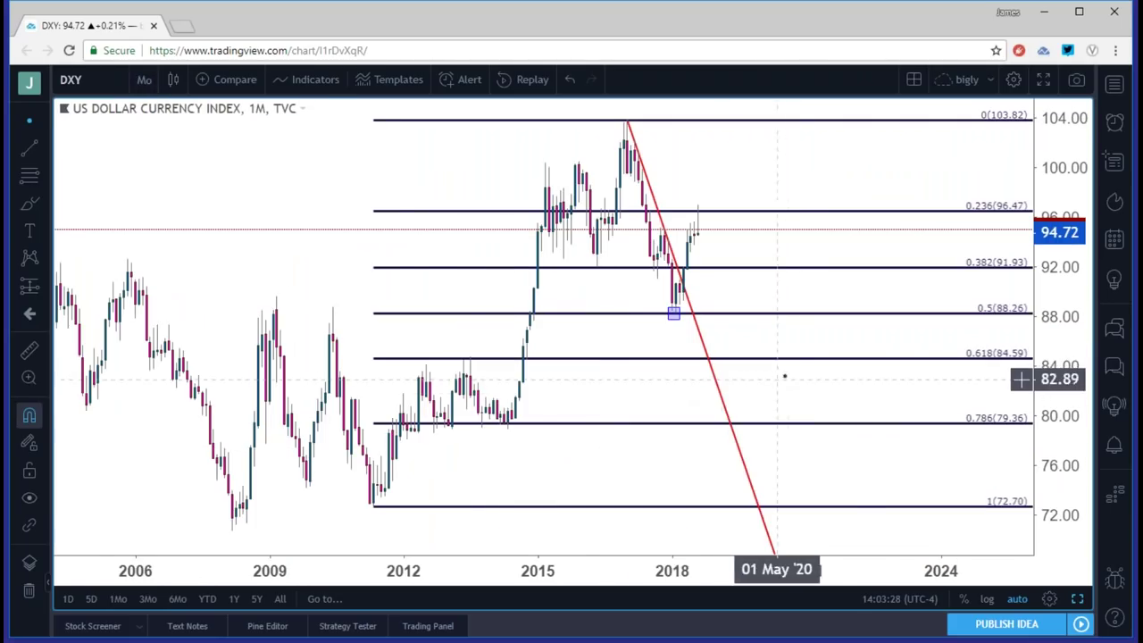
{"action": "left_click_drag", "start_coordinate": [811, 338], "coordinate": [1059, 331]}
{"action": "scroll", "coordinate": [812, 429], "scroll_direction": "up", "scroll_amount": 3}
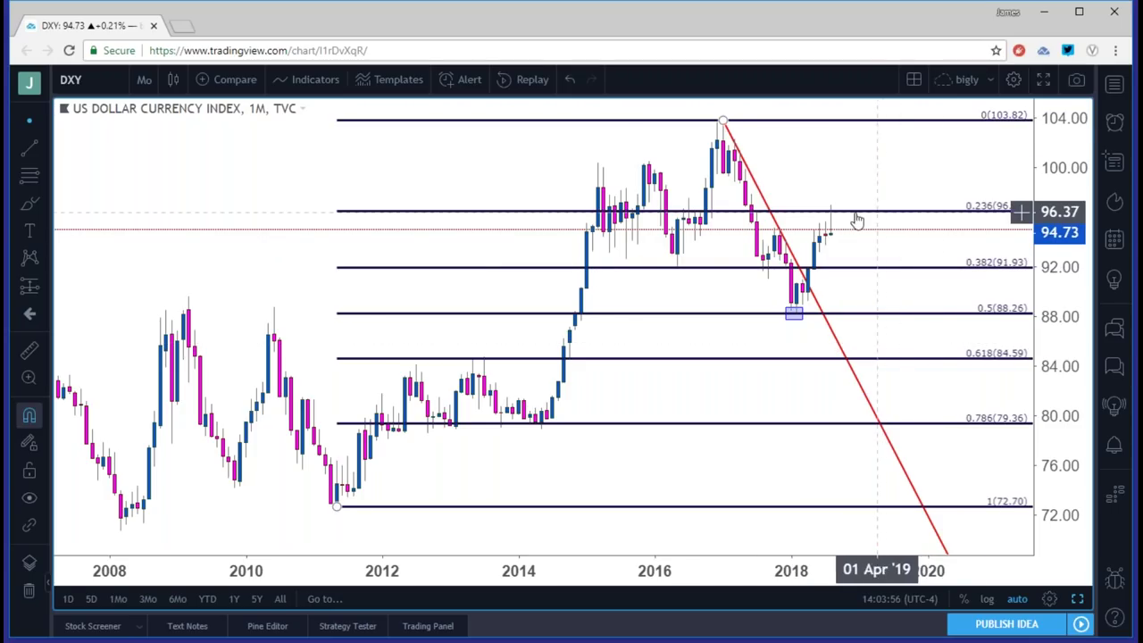
{"action": "left_click", "coordinate": [144, 79]}
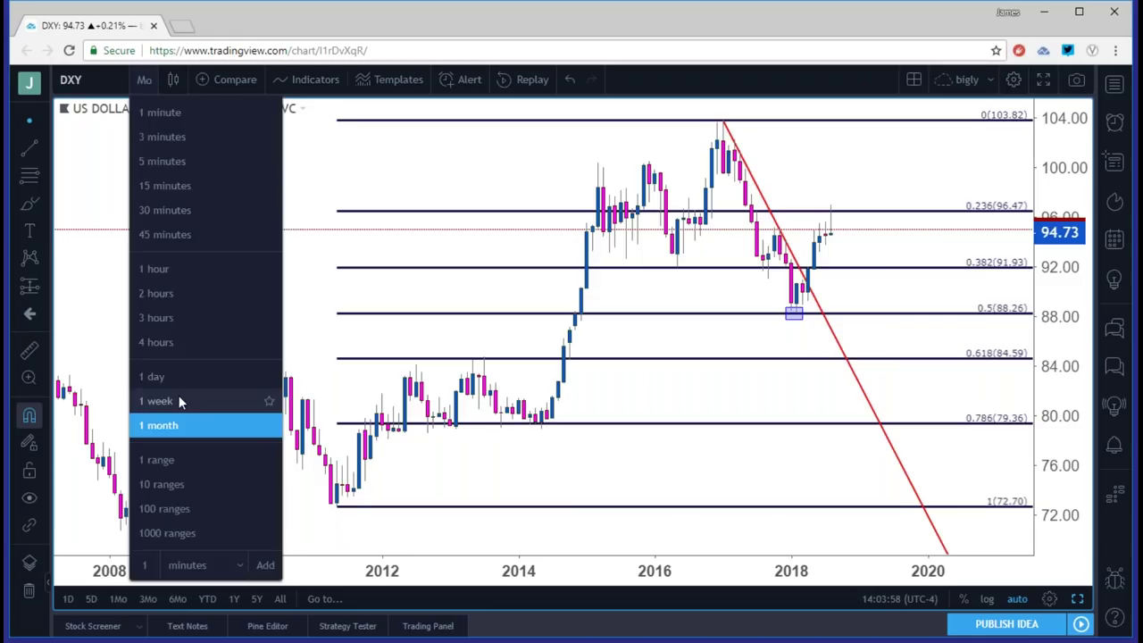
Show DXY on 1-week candles and zoom out to cover 2014–2019
{"action": "left_click", "coordinate": [178, 401]}
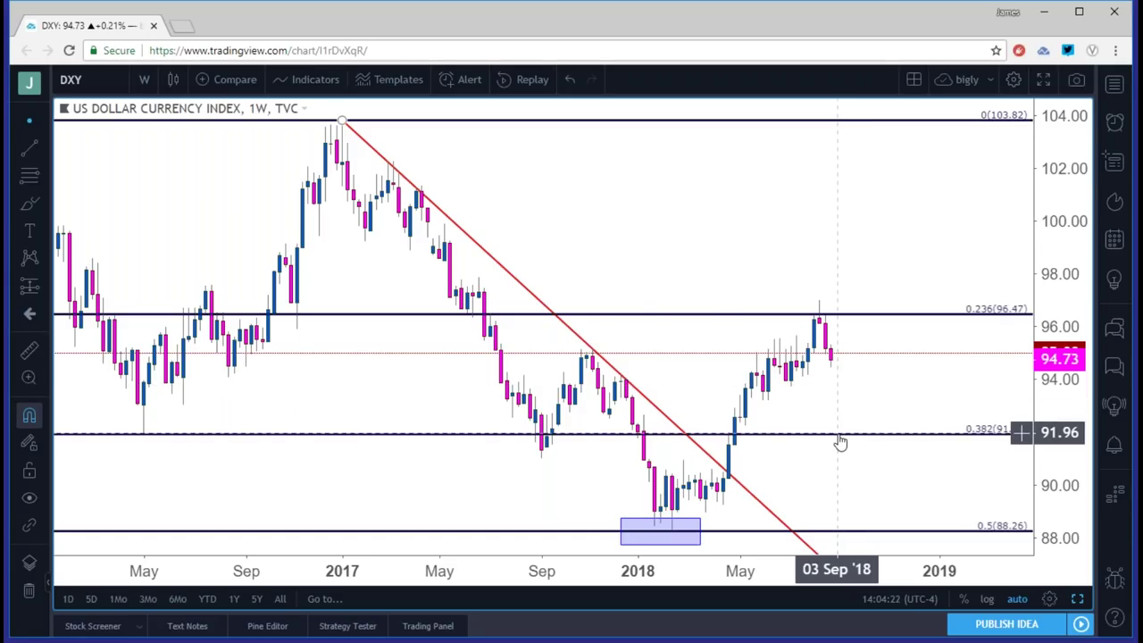
{"action": "scroll", "coordinate": [840, 443], "scroll_direction": "down", "scroll_amount": 5}
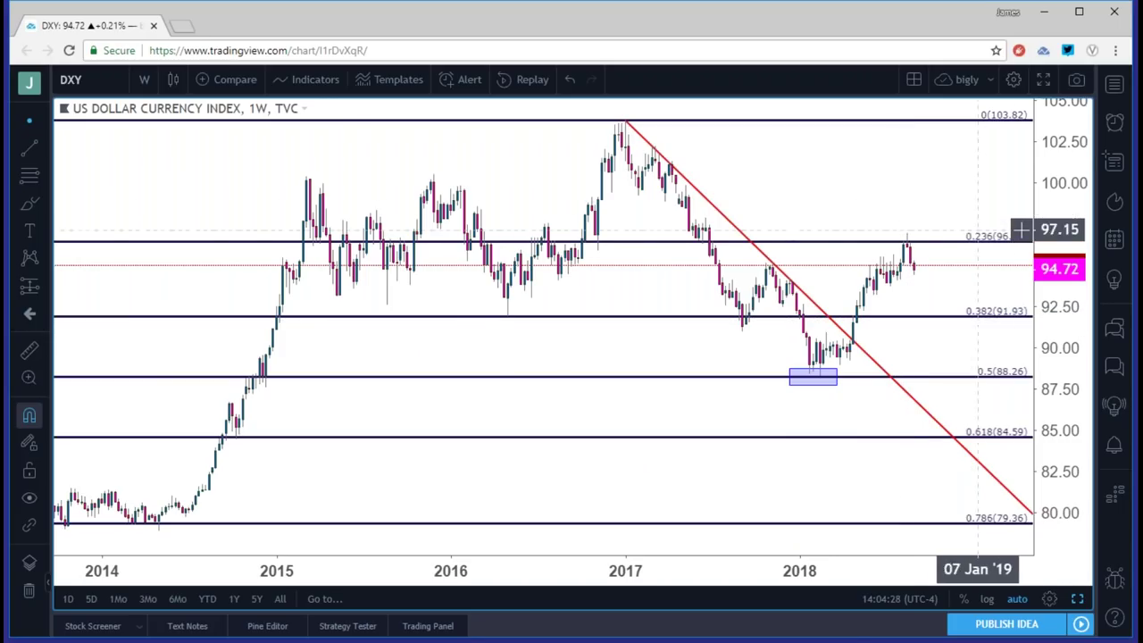
Replace the Fibonacci retracement's 1.618 level with an enabled 0.144 level
{"action": "double_click", "coordinate": [968, 243]}
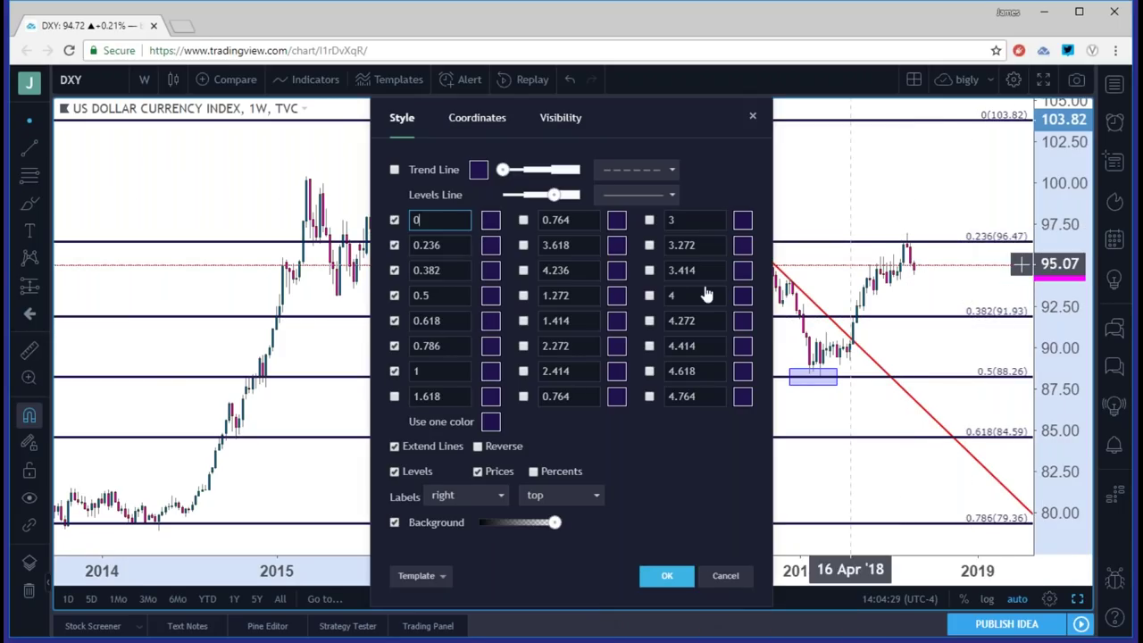
{"action": "double_click", "coordinate": [459, 393]}
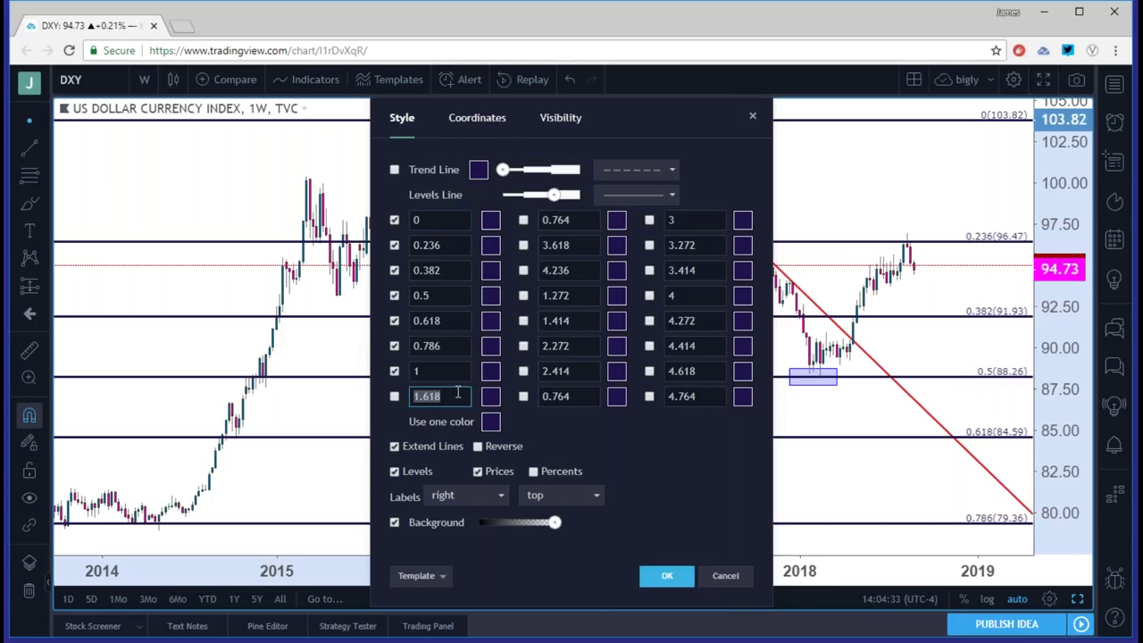
{"action": "type", "text": ".144"}
{"action": "left_click", "coordinate": [393, 395]}
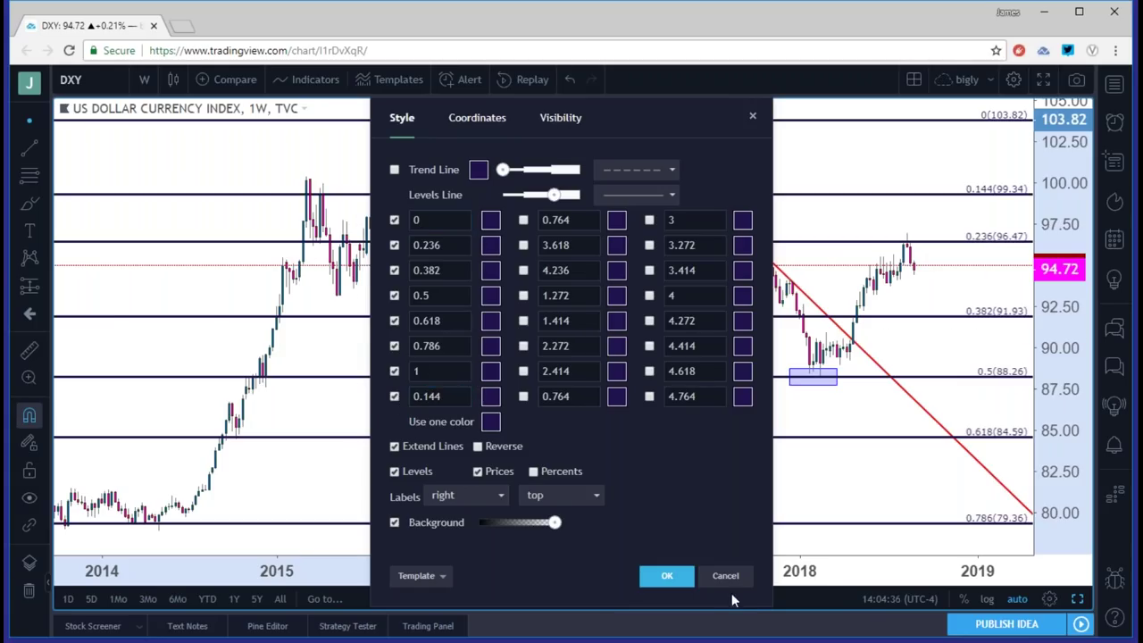
{"action": "left_click", "coordinate": [676, 579]}
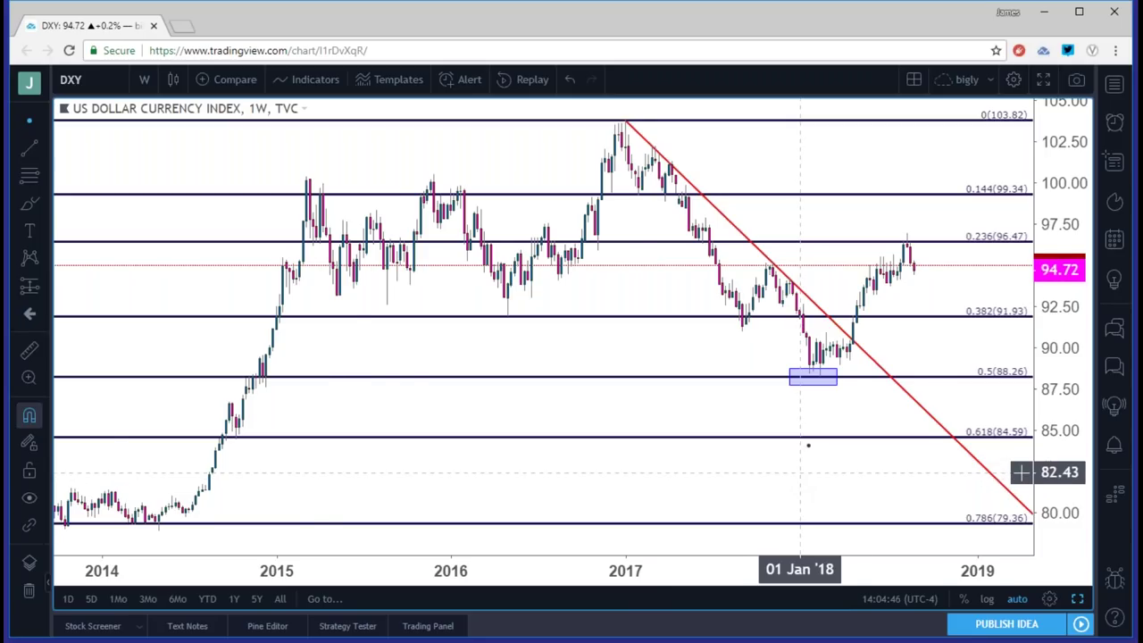
Zoom out and pan the weekly DXY chart back to 2013
{"action": "scroll", "coordinate": [786, 455], "scroll_direction": "down", "scroll_amount": 2}
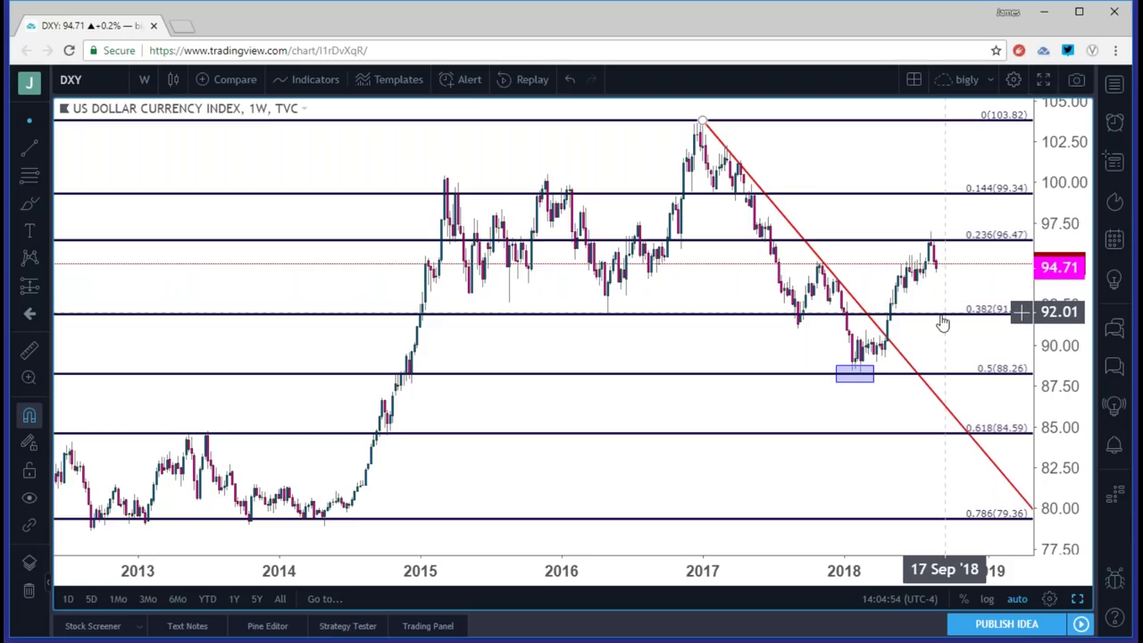
{"action": "left_click_drag", "start_coordinate": [700, 352], "coordinate": [640, 355]}
{"action": "left_click", "coordinate": [102, 90]}
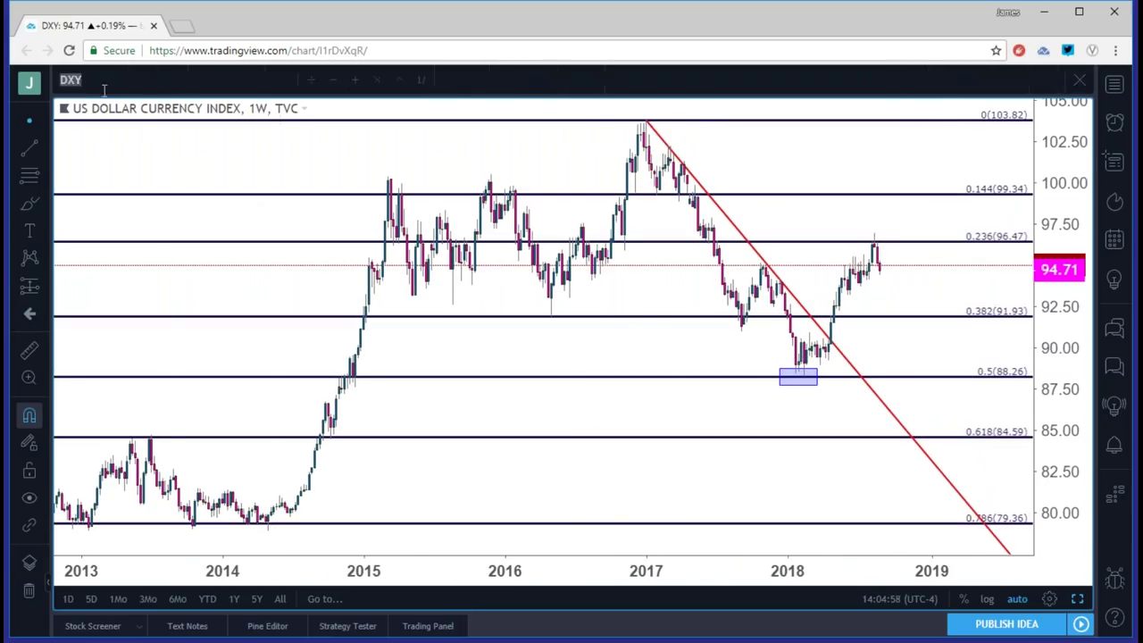
Load EURUSD on the chart and switch it to monthly candles
{"action": "type", "text": "EURUSD"}
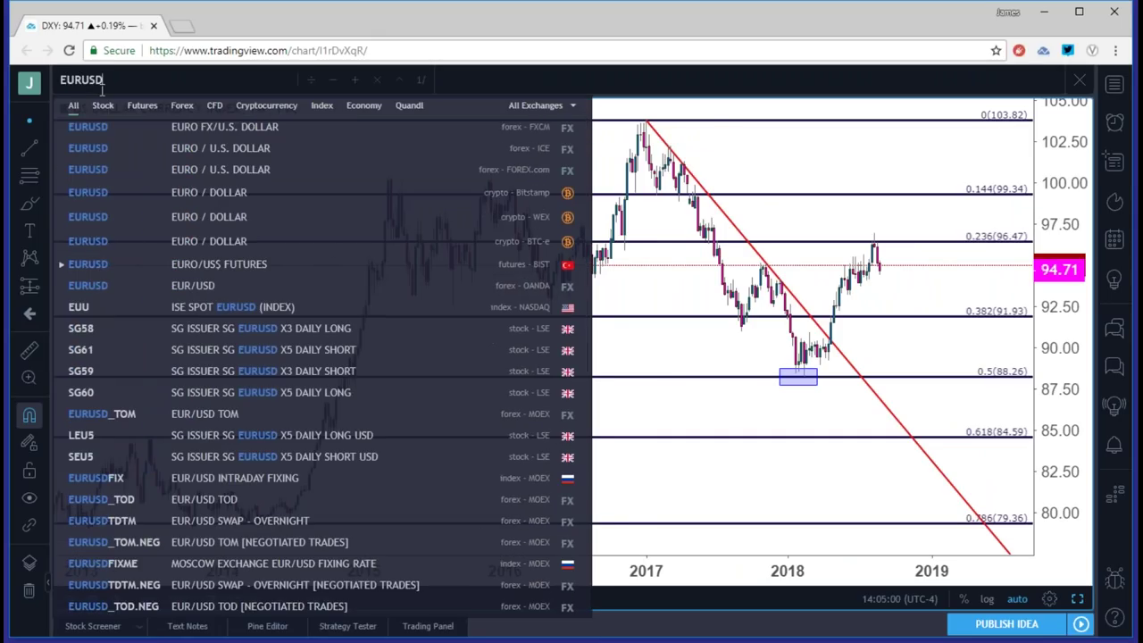
{"action": "key", "text": "Return"}
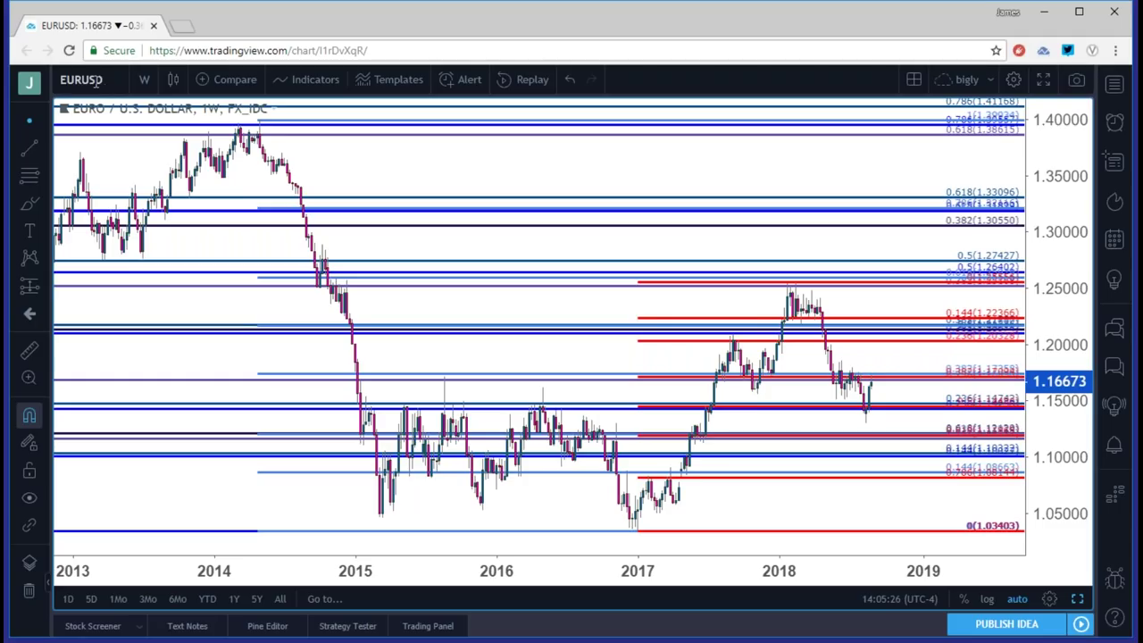
{"action": "left_click", "coordinate": [143, 79]}
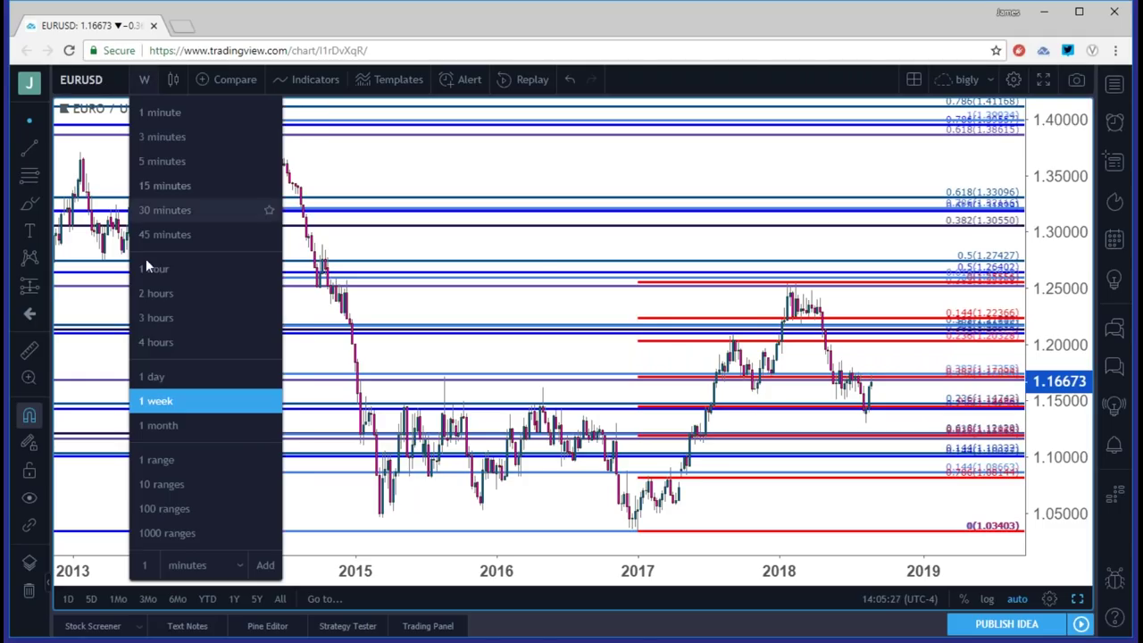
{"action": "left_click", "coordinate": [159, 435]}
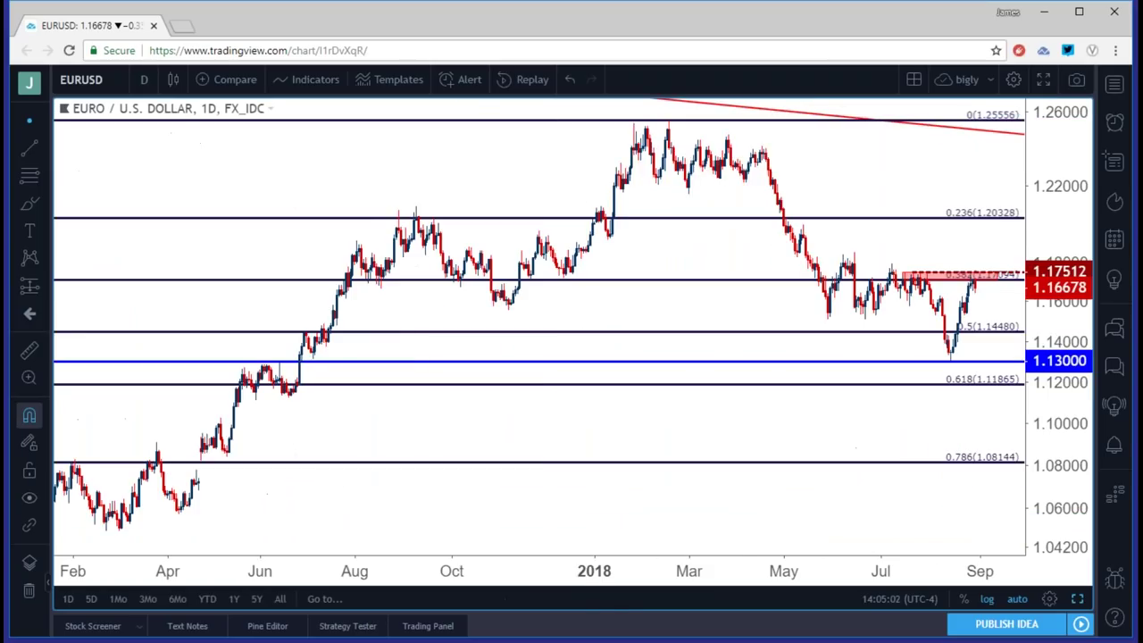
{"action": "scroll", "coordinate": [572, 304], "scroll_direction": "down", "scroll_amount": 5}
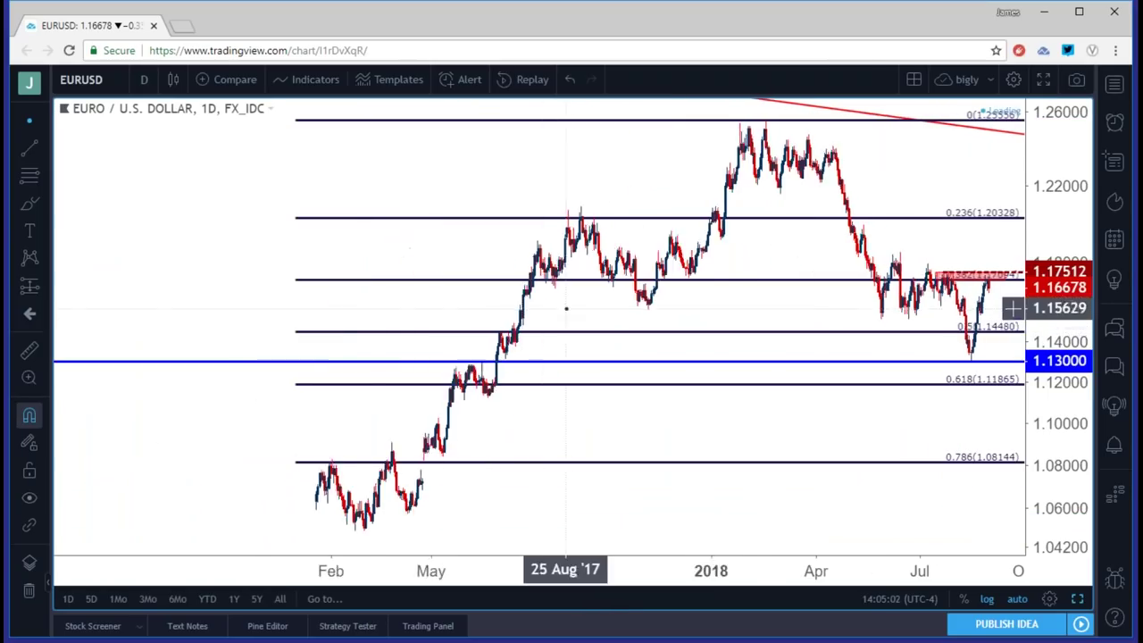
Zoom out the EUR/USD chart and restore the four-chart layout
{"action": "scroll", "coordinate": [928, 473], "scroll_direction": "down", "scroll_amount": 3}
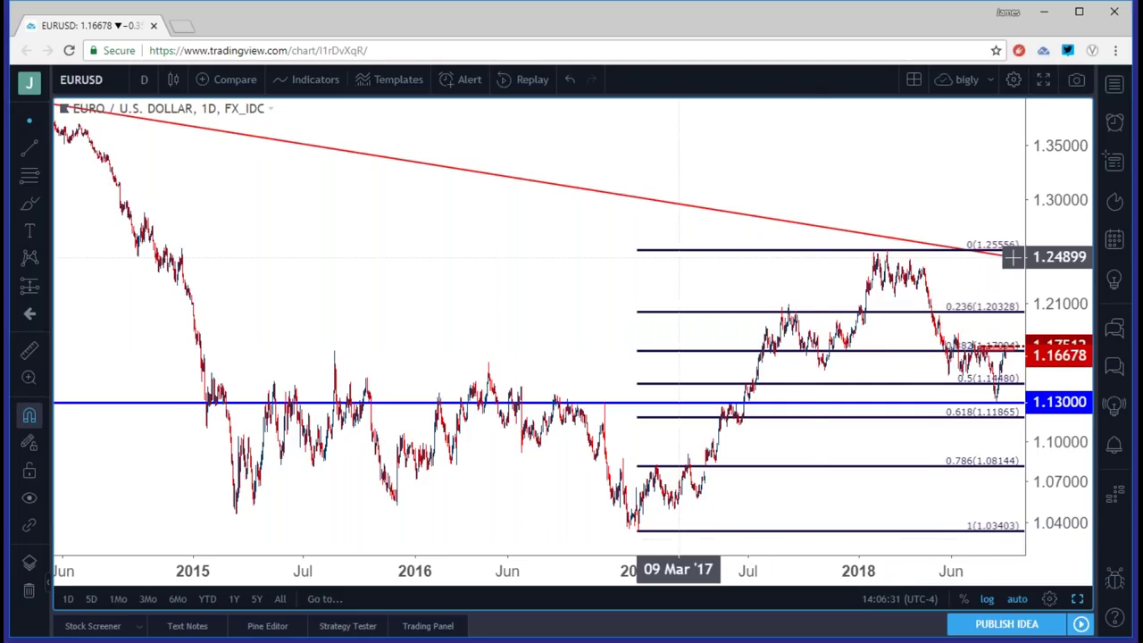
{"action": "left_click", "coordinate": [1077, 599]}
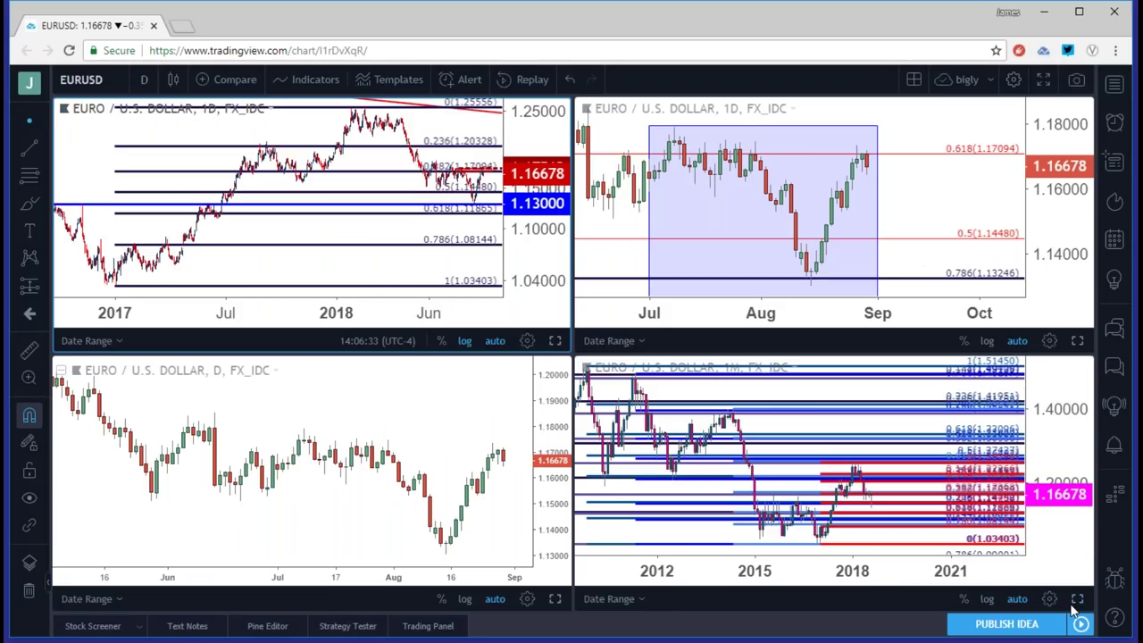
Load DXY into the charts and enlarge the monthly DXY chart to full size
{"action": "left_click", "coordinate": [108, 80]}
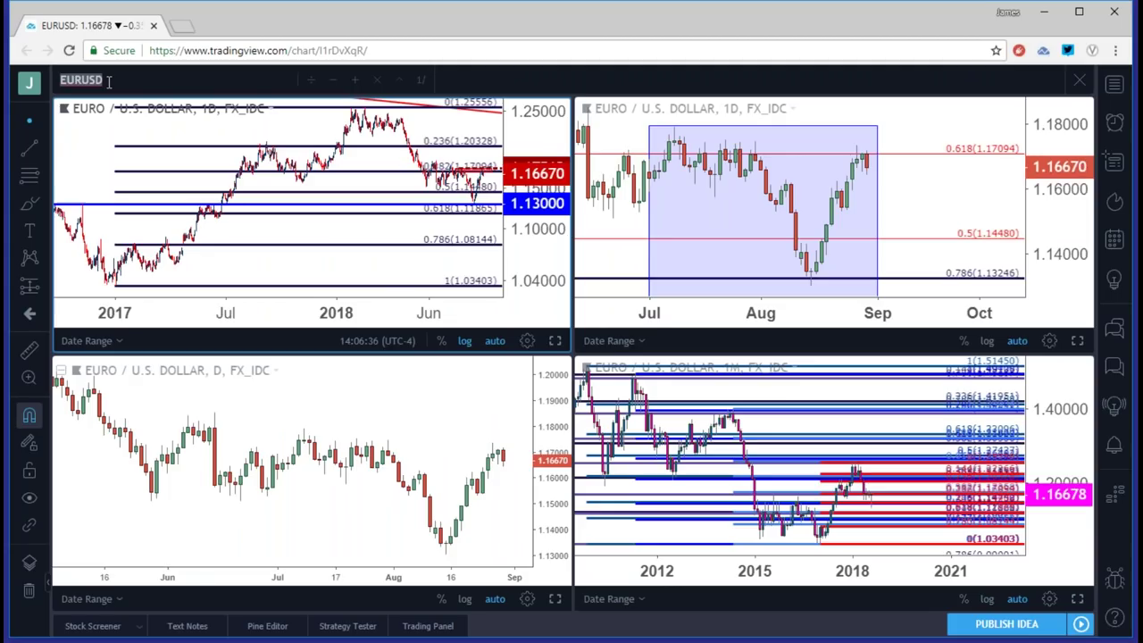
{"action": "type", "text": "DXY"}
{"action": "key", "text": "Return"}
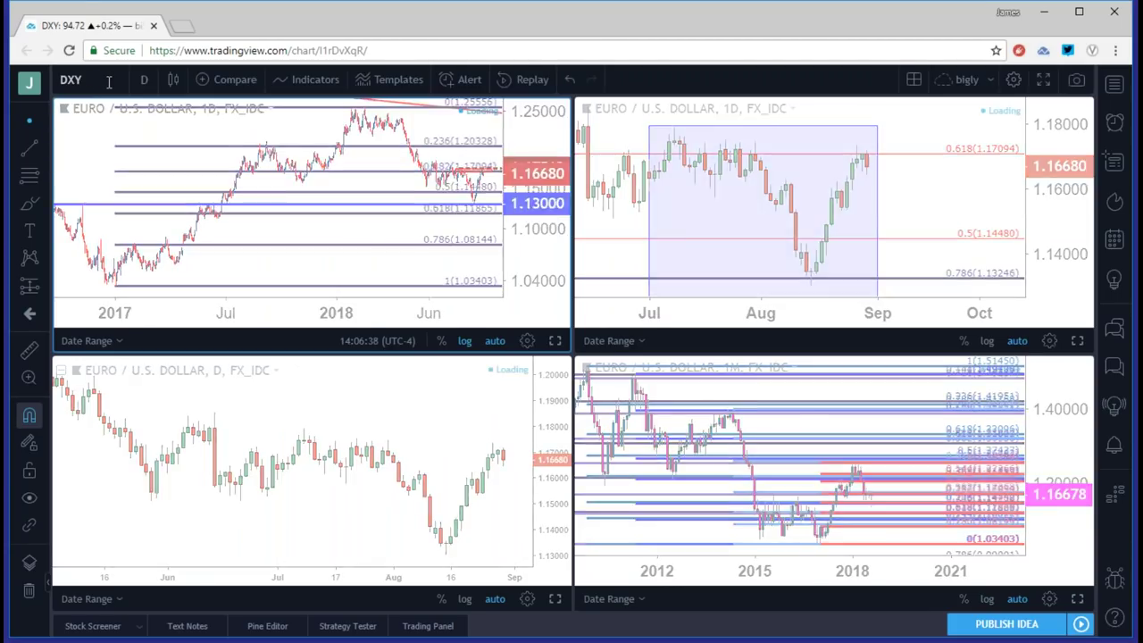
{"action": "left_click", "coordinate": [1078, 599]}
Keep monthly candles and zoom the DXY chart to span roughly 2000–2022
{"action": "left_click", "coordinate": [143, 79]}
{"action": "left_click", "coordinate": [407, 167]}
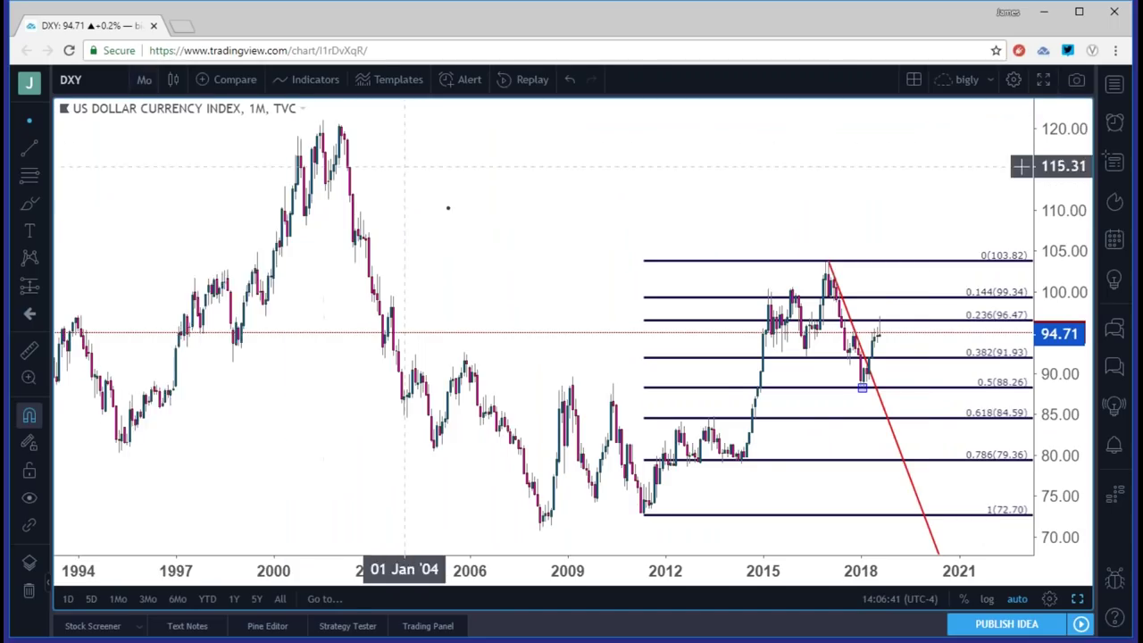
{"action": "scroll", "coordinate": [498, 238], "scroll_direction": "down", "scroll_amount": 4}
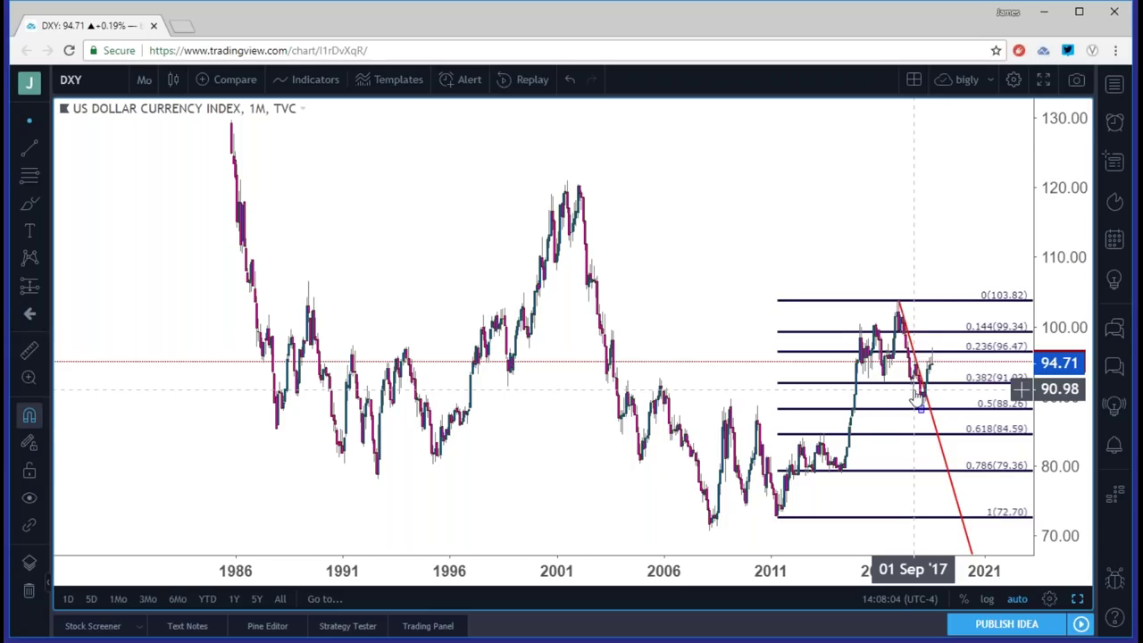
{"action": "scroll", "coordinate": [918, 393], "scroll_direction": "up", "scroll_amount": 4}
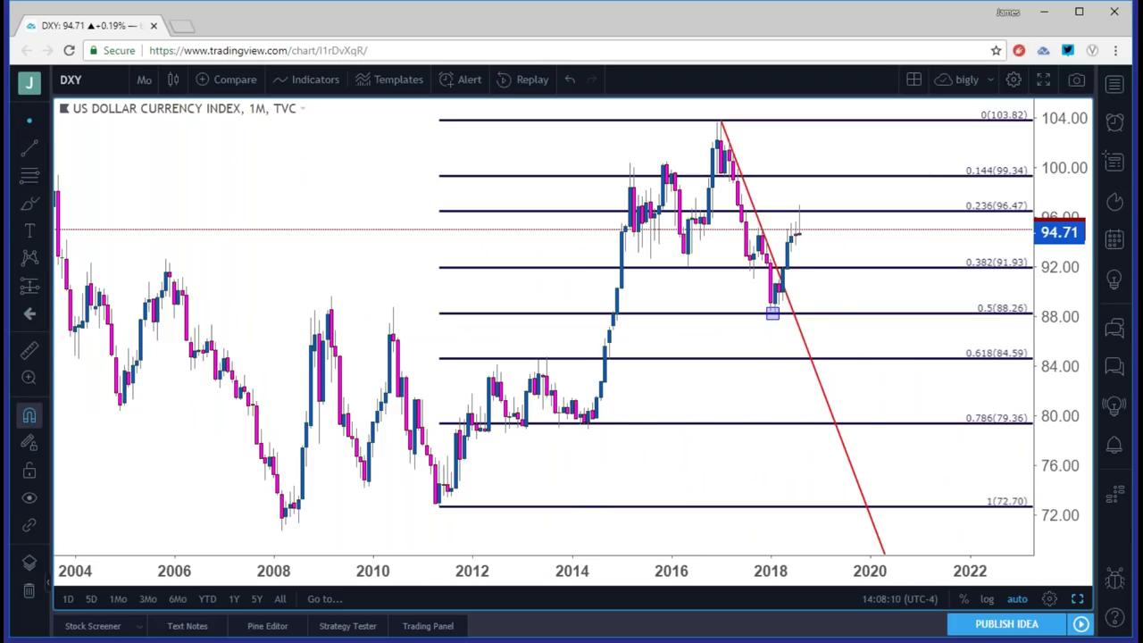
{"action": "scroll", "coordinate": [191, 242], "scroll_direction": "down", "scroll_amount": 3}
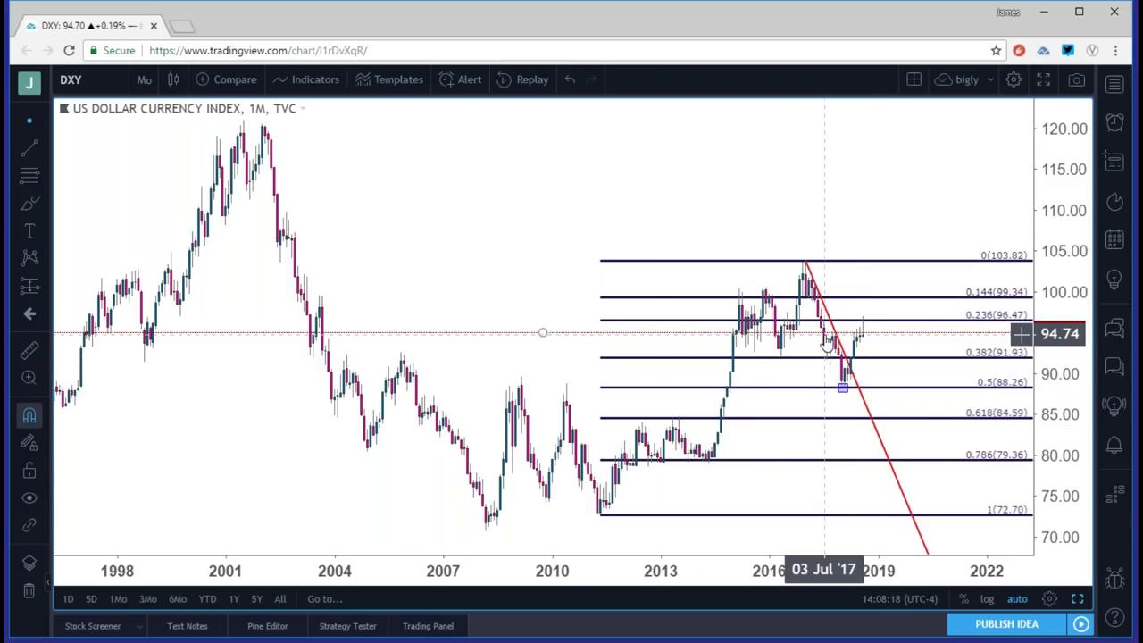
{"action": "scroll", "coordinate": [740, 365], "scroll_direction": "down", "scroll_amount": 1}
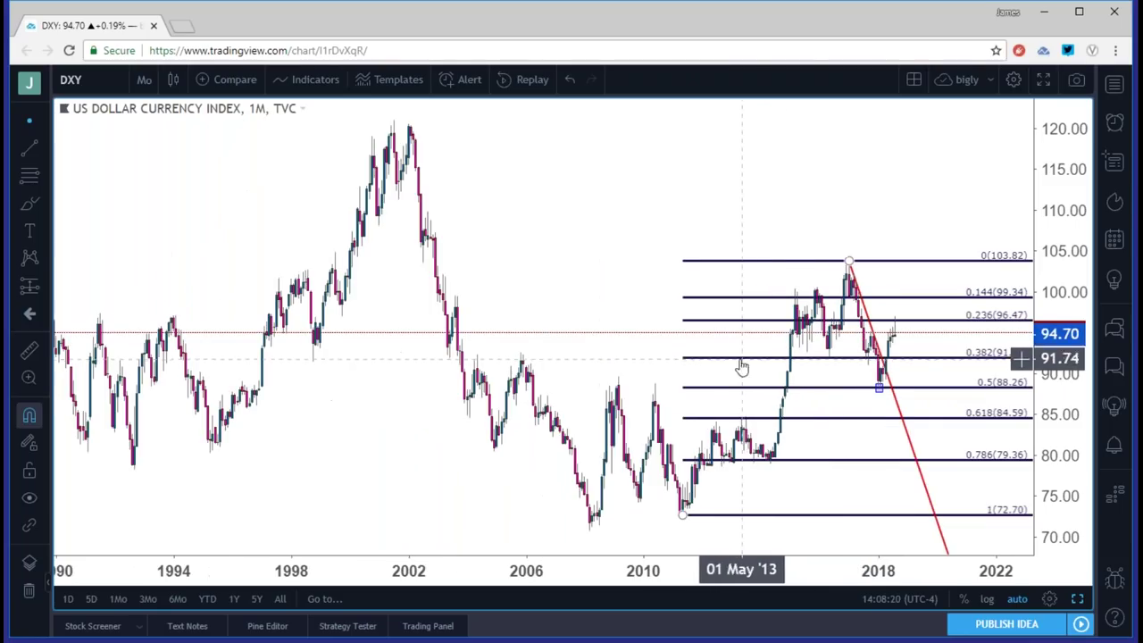
{"action": "scroll", "coordinate": [690, 368], "scroll_direction": "up", "scroll_amount": 1}
{"action": "scroll", "coordinate": [690, 368], "scroll_direction": "up", "scroll_amount": 1}
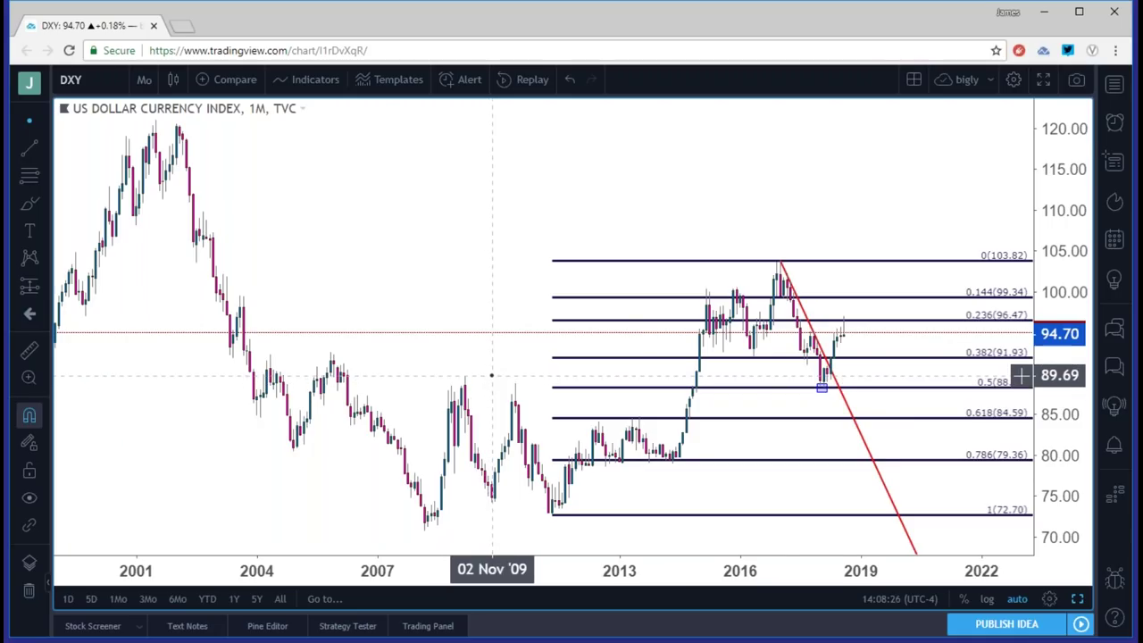
{"action": "left_click", "coordinate": [143, 80]}
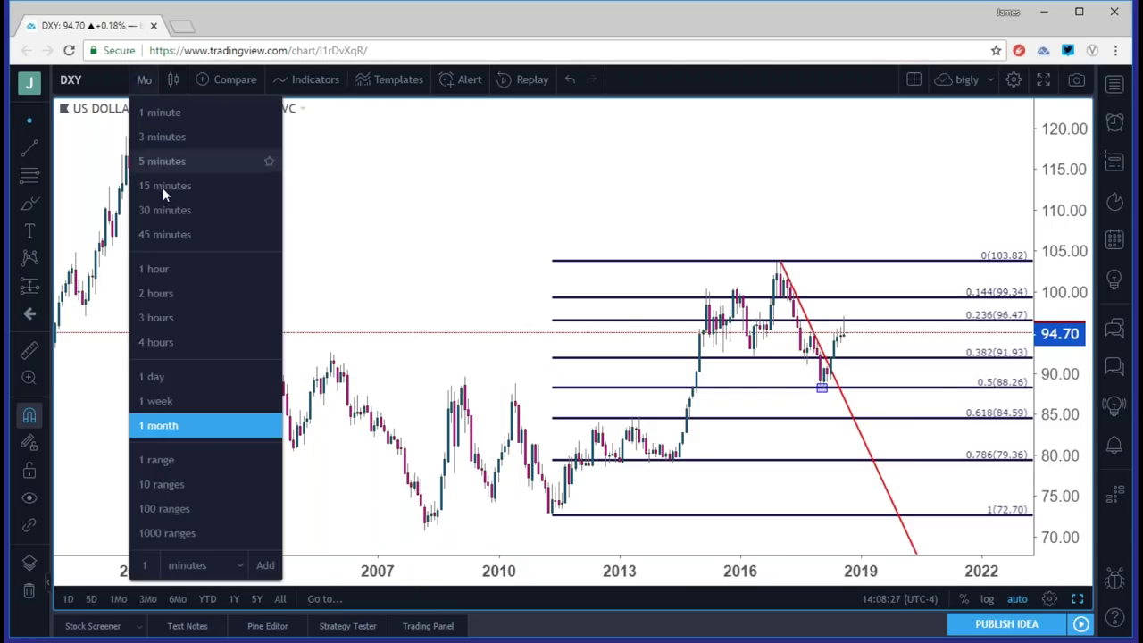
Put DXY on weekly candles, then load EURUSD and frame 2014–2019
{"action": "left_click", "coordinate": [167, 401]}
{"action": "type", "text": "E"}
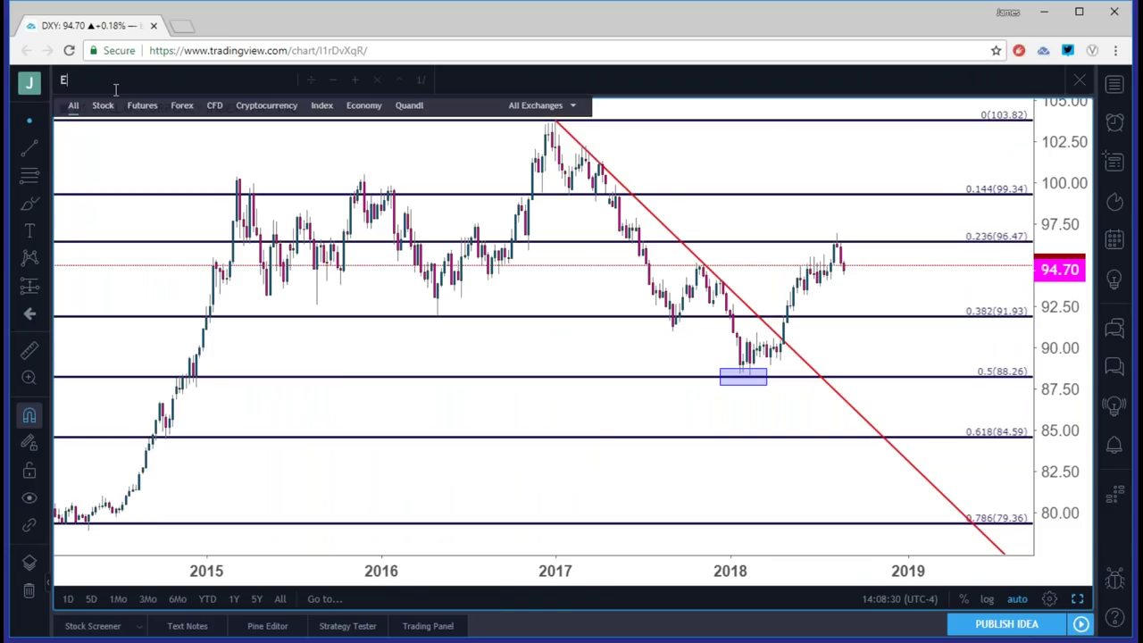
{"action": "type", "text": "URUSD"}
{"action": "key", "text": "Return"}
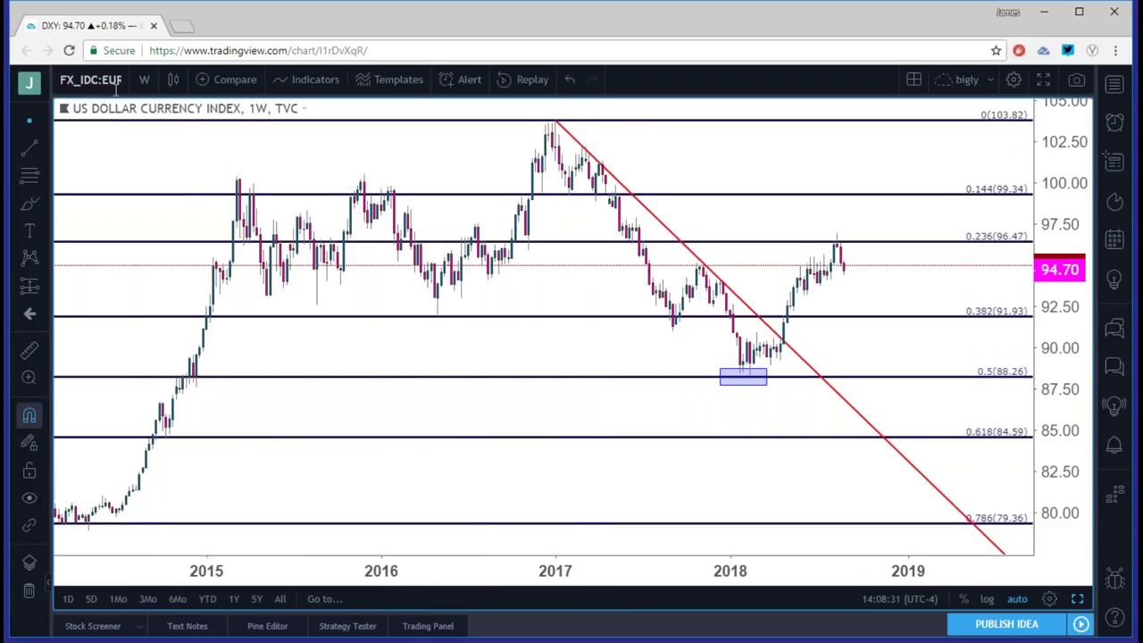
{"action": "scroll", "coordinate": [360, 240], "scroll_direction": "up", "scroll_amount": 1}
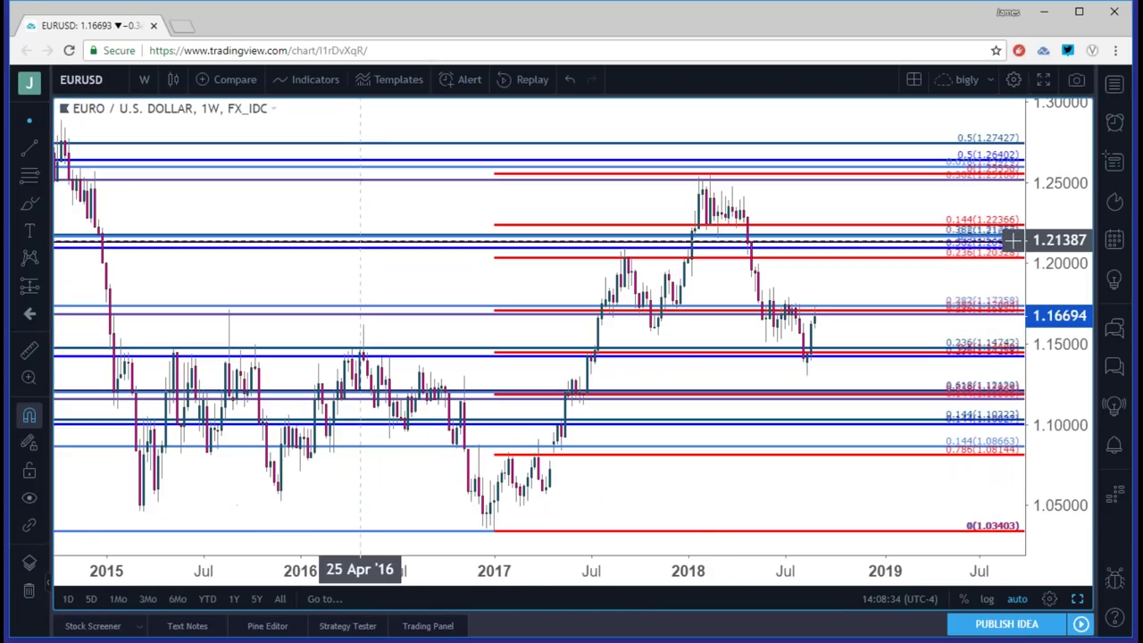
{"action": "scroll", "coordinate": [360, 240], "scroll_direction": "down", "scroll_amount": 1}
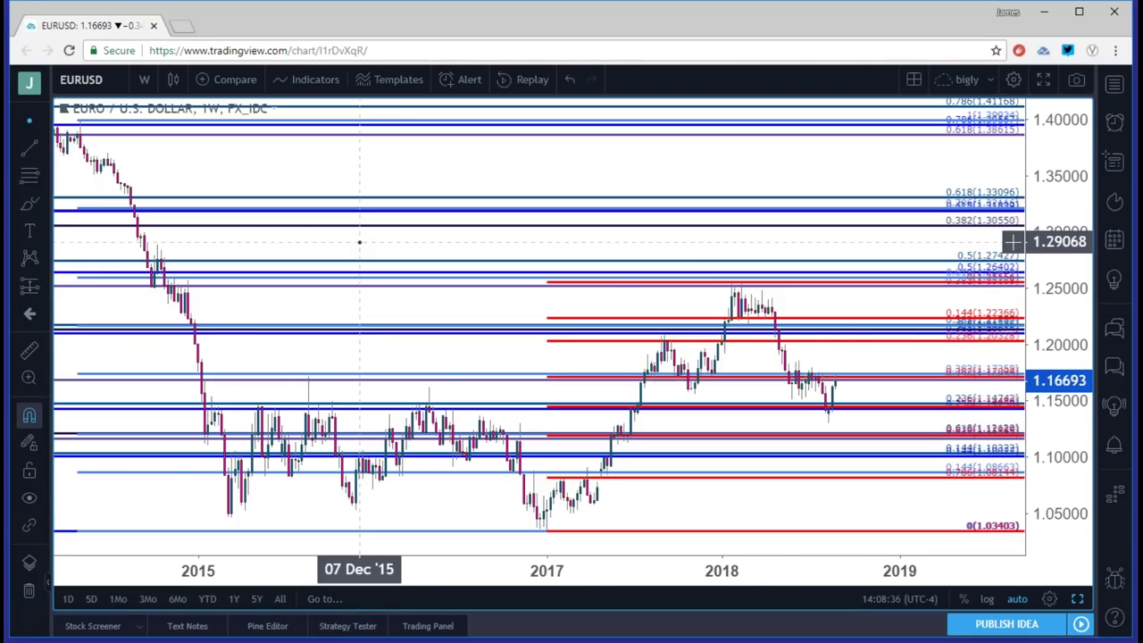
{"action": "scroll", "coordinate": [360, 240], "scroll_direction": "up", "scroll_amount": 1}
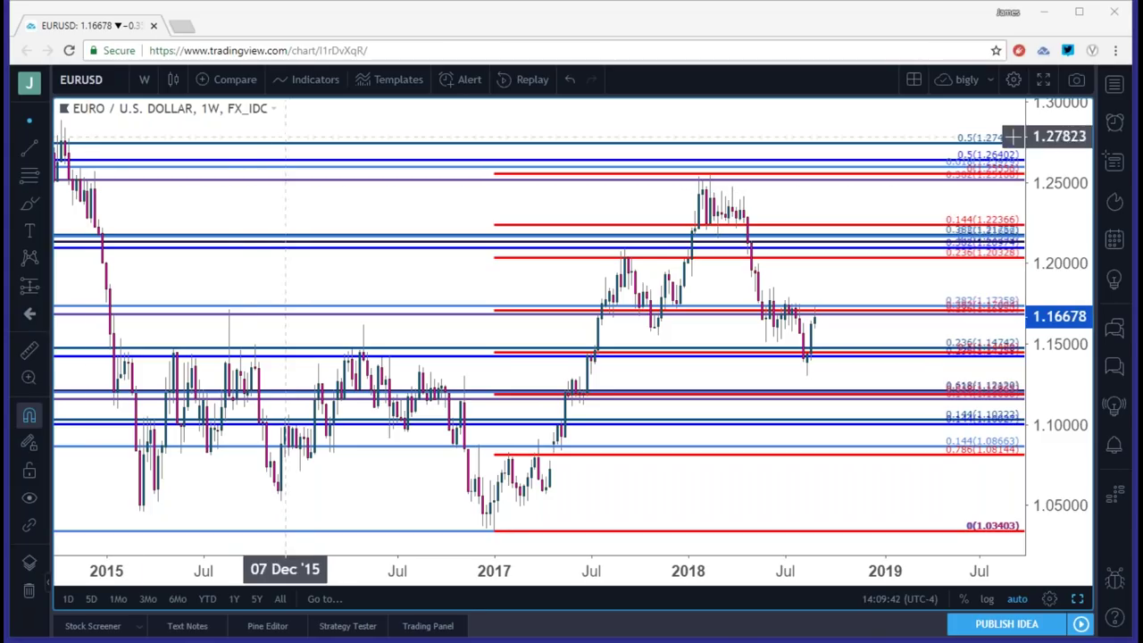
Switch the EURUSD chart to 1-day candles
{"action": "left_click", "coordinate": [259, 133]}
{"action": "left_click", "coordinate": [144, 80]}
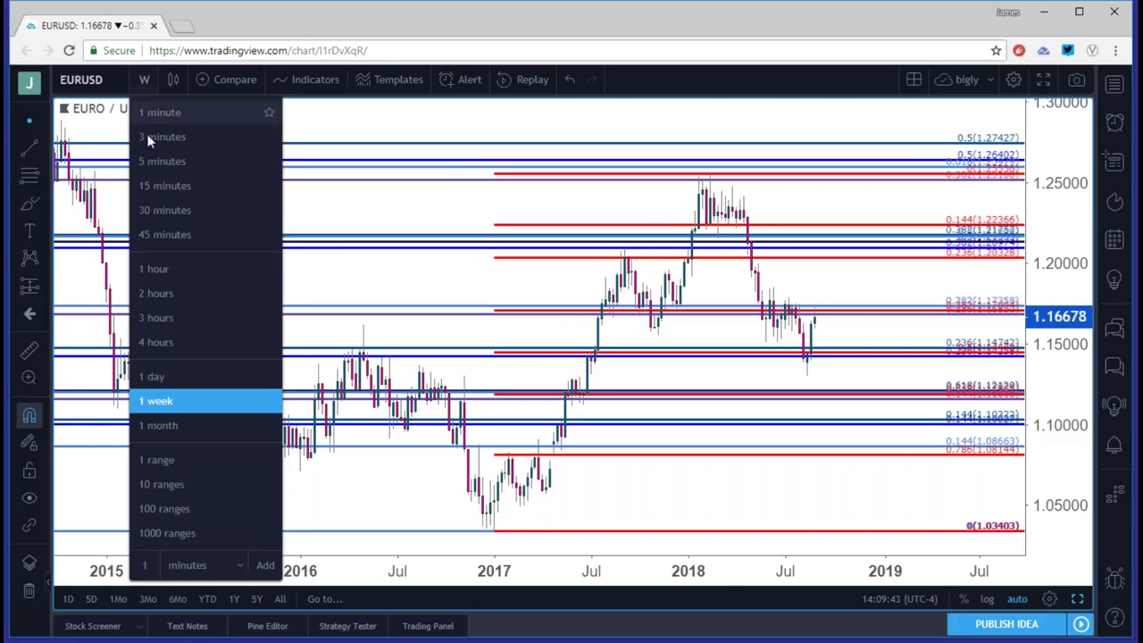
{"action": "left_click", "coordinate": [174, 377]}
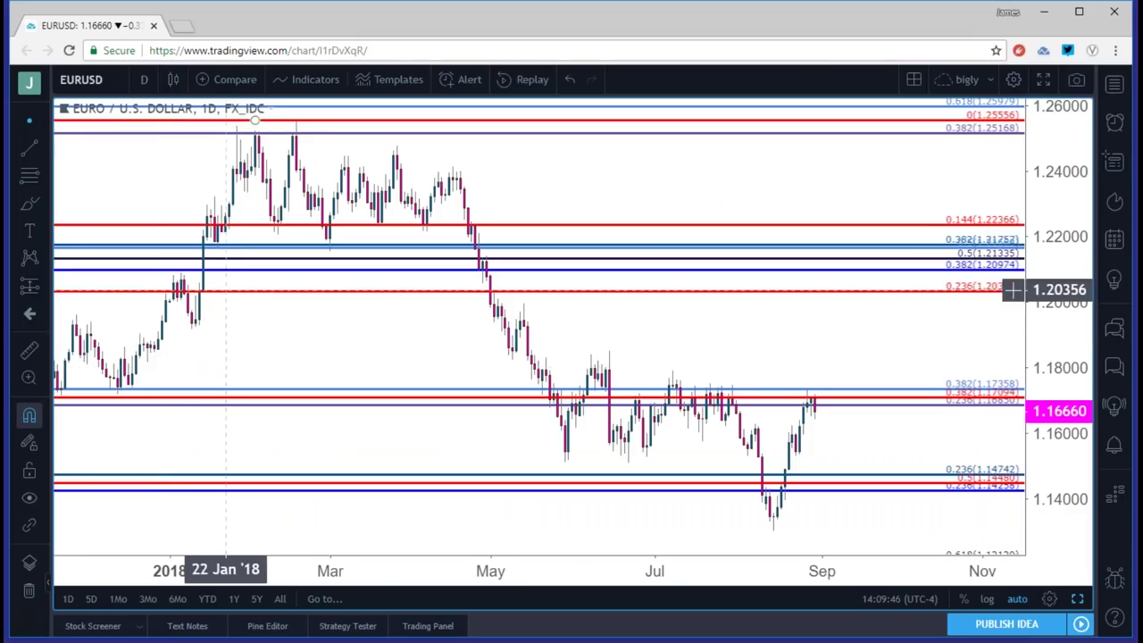
Load the USDJPY daily chart with its descending and rising trendlines
{"action": "left_click", "coordinate": [118, 86]}
{"action": "type", "text": "USDJPY"}
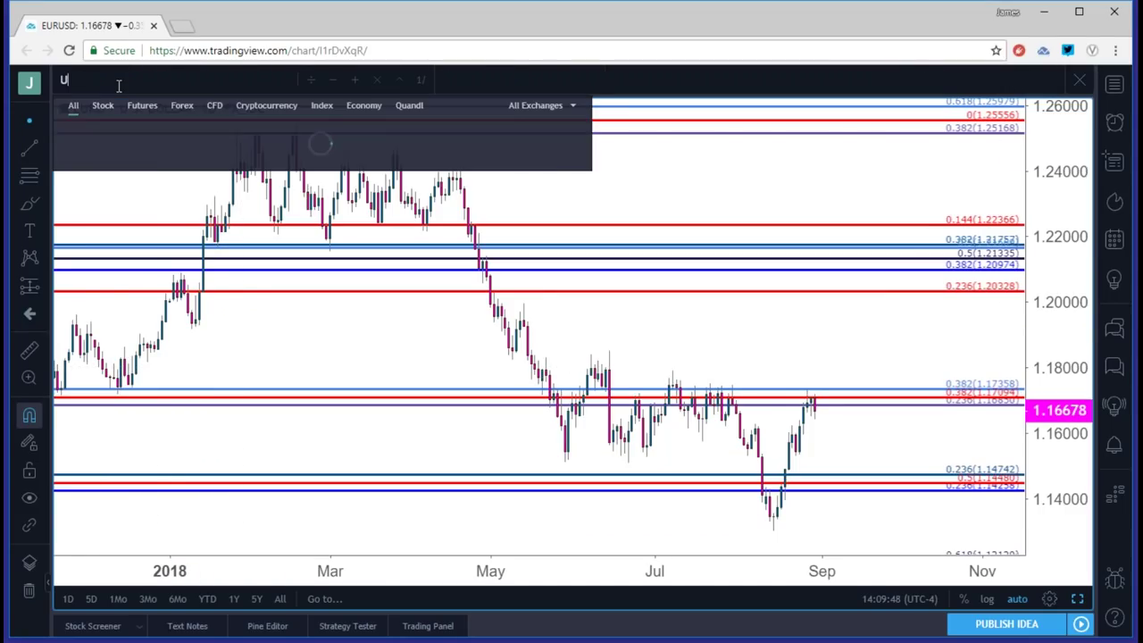
{"action": "key", "text": "Down"}
{"action": "key", "text": "Down"}
{"action": "key", "text": "Return"}
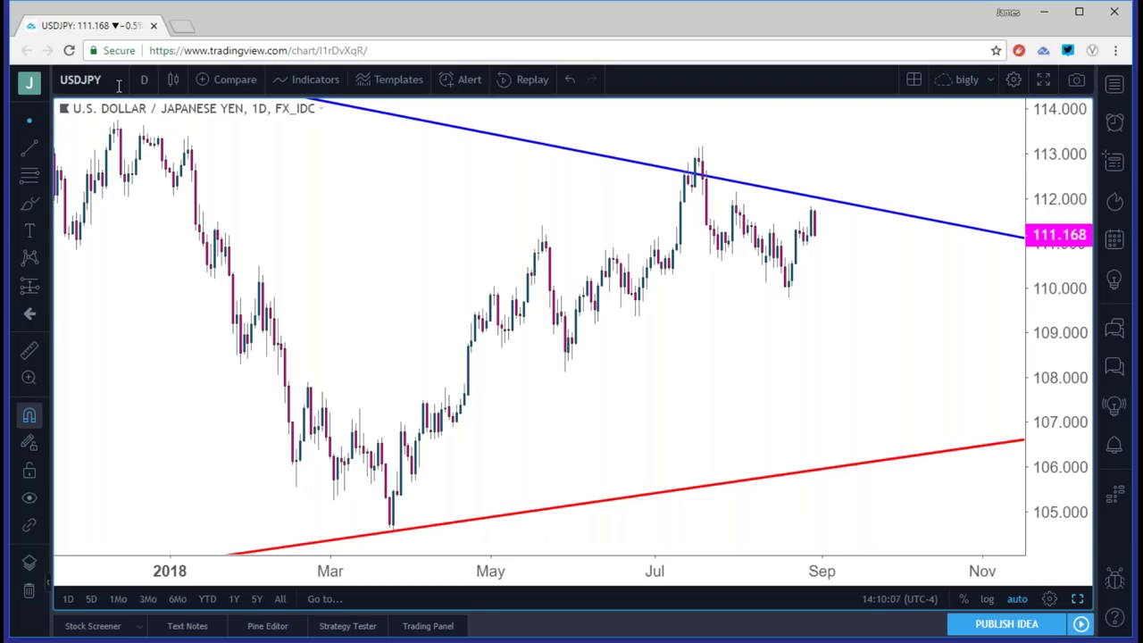
{"action": "left_click", "coordinate": [145, 80]}
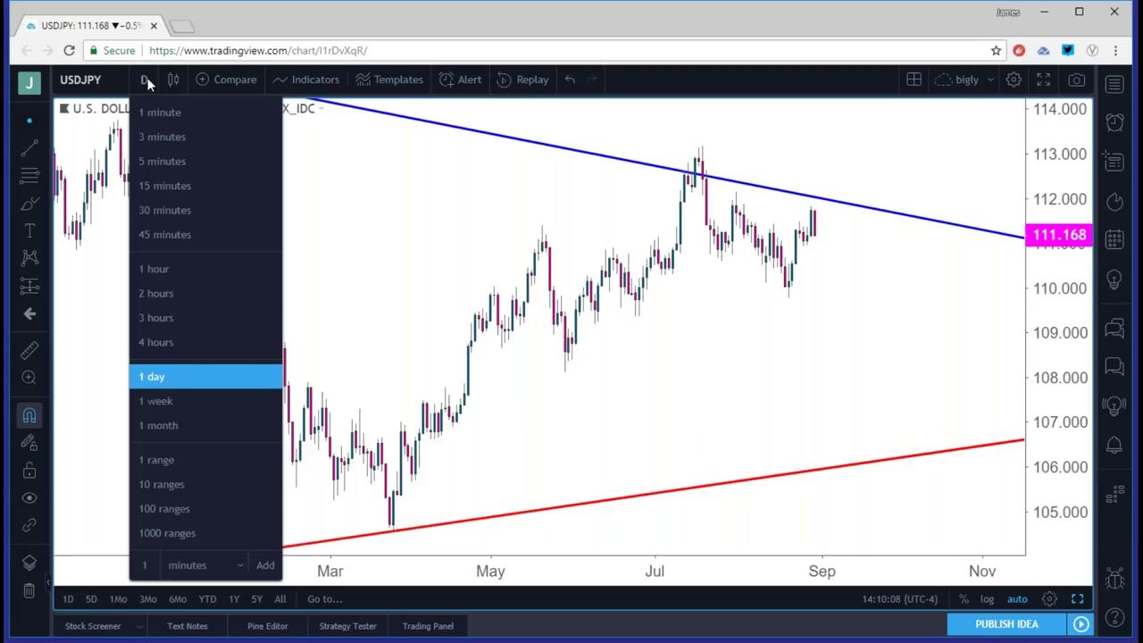
Set USDJPY to 1-week candles and zoom out to show about 2008–2019
{"action": "left_click", "coordinate": [186, 402]}
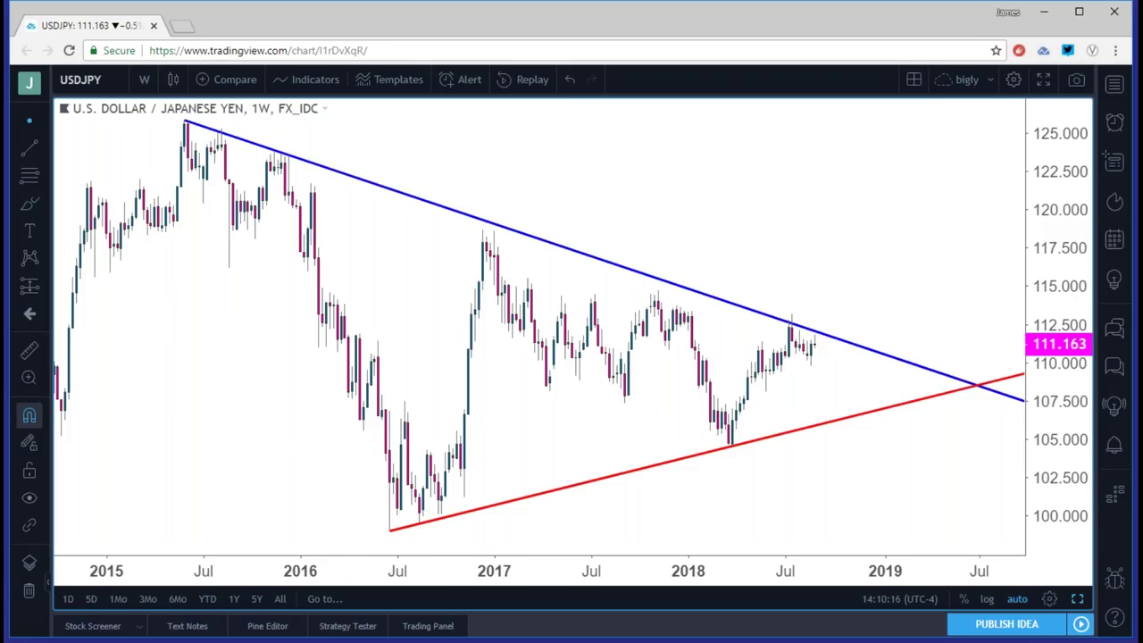
{"action": "scroll", "coordinate": [184, 401], "scroll_direction": "down", "scroll_amount": 5}
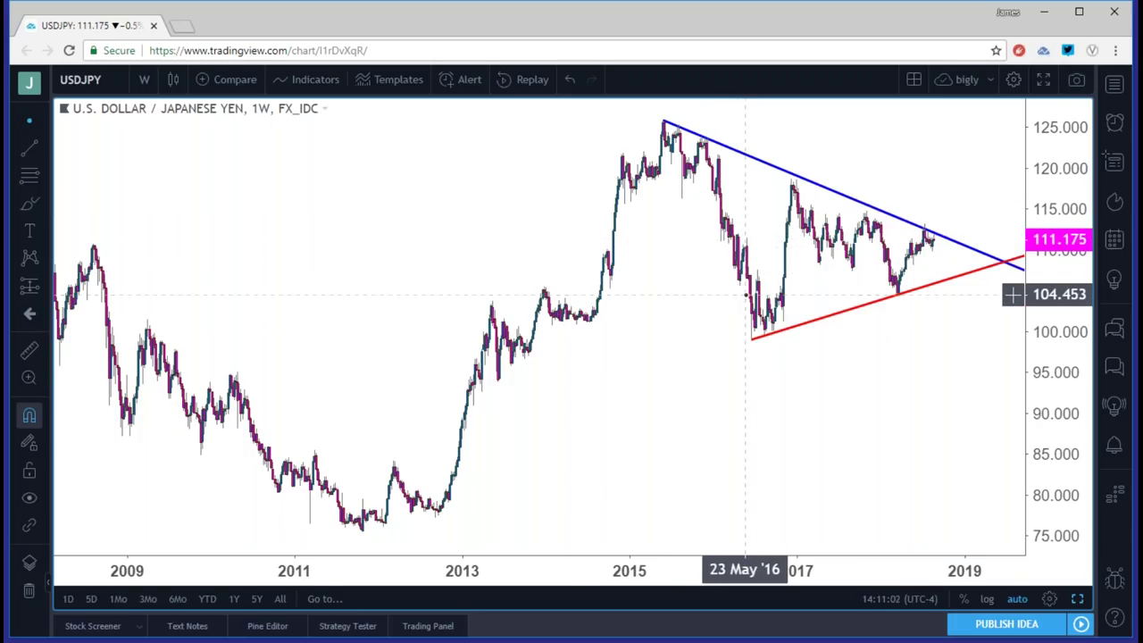
{"action": "scroll", "coordinate": [746, 295], "scroll_direction": "down", "scroll_amount": 1}
{"action": "scroll", "coordinate": [746, 295], "scroll_direction": "down", "scroll_amount": 2}
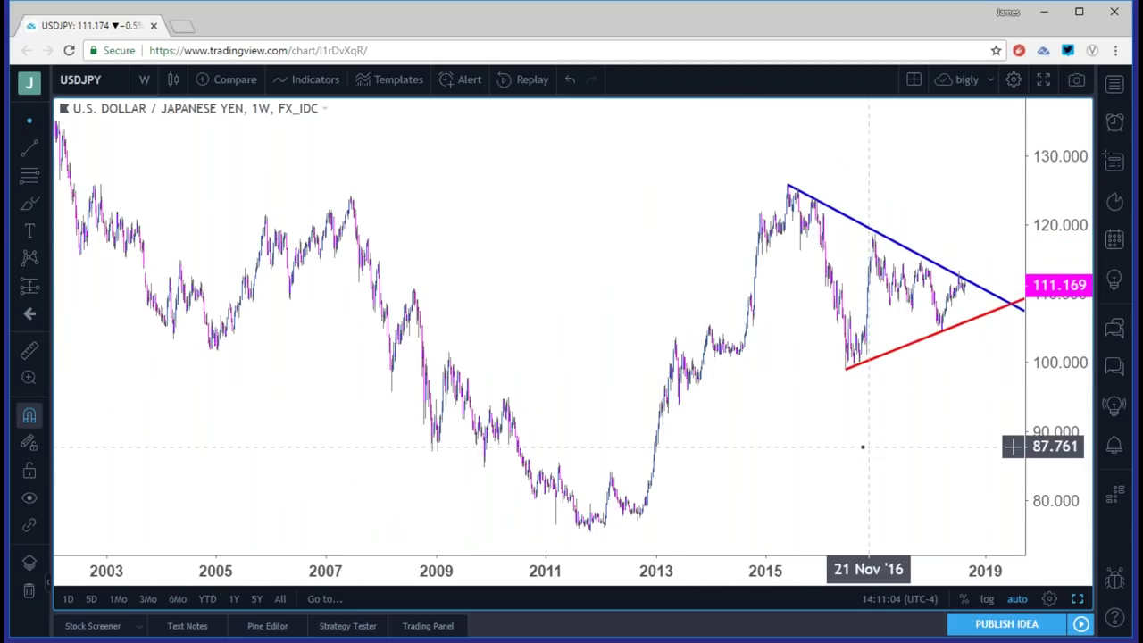
{"action": "scroll", "coordinate": [848, 453], "scroll_direction": "up", "scroll_amount": 2}
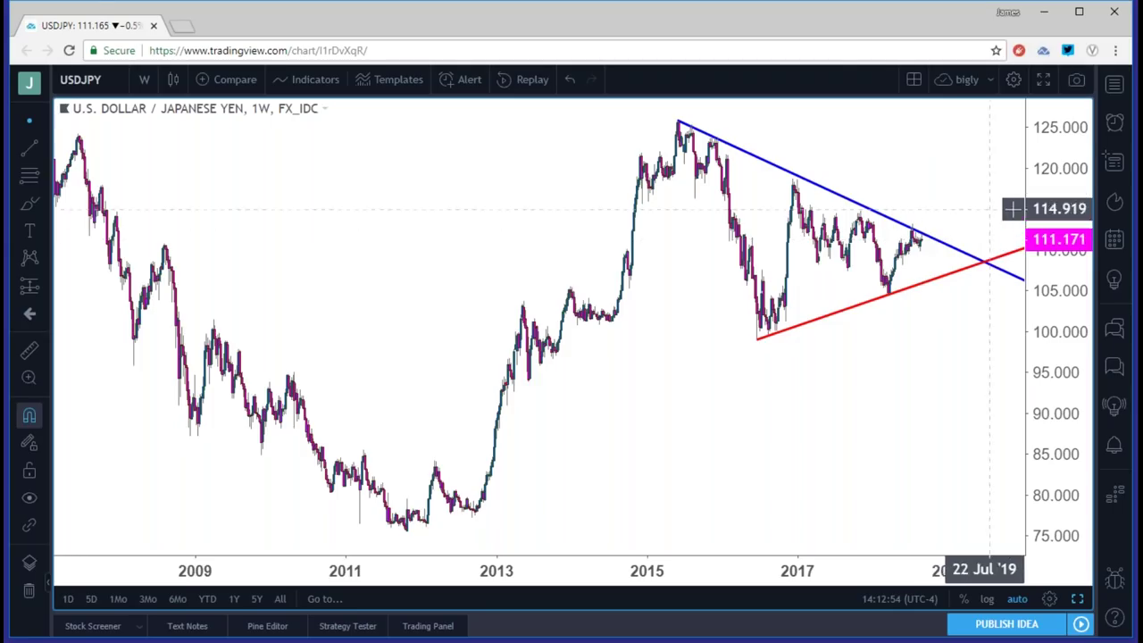
{"action": "scroll", "coordinate": [1013, 264], "scroll_direction": "down", "scroll_amount": 2}
{"action": "scroll", "coordinate": [1013, 264], "scroll_direction": "down", "scroll_amount": 3}
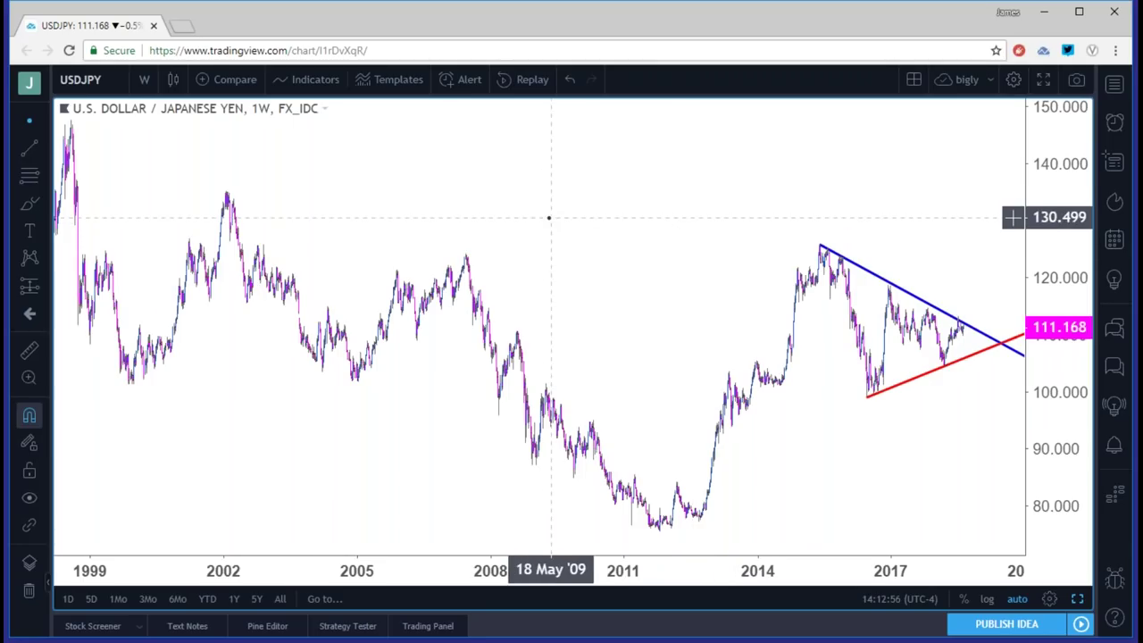